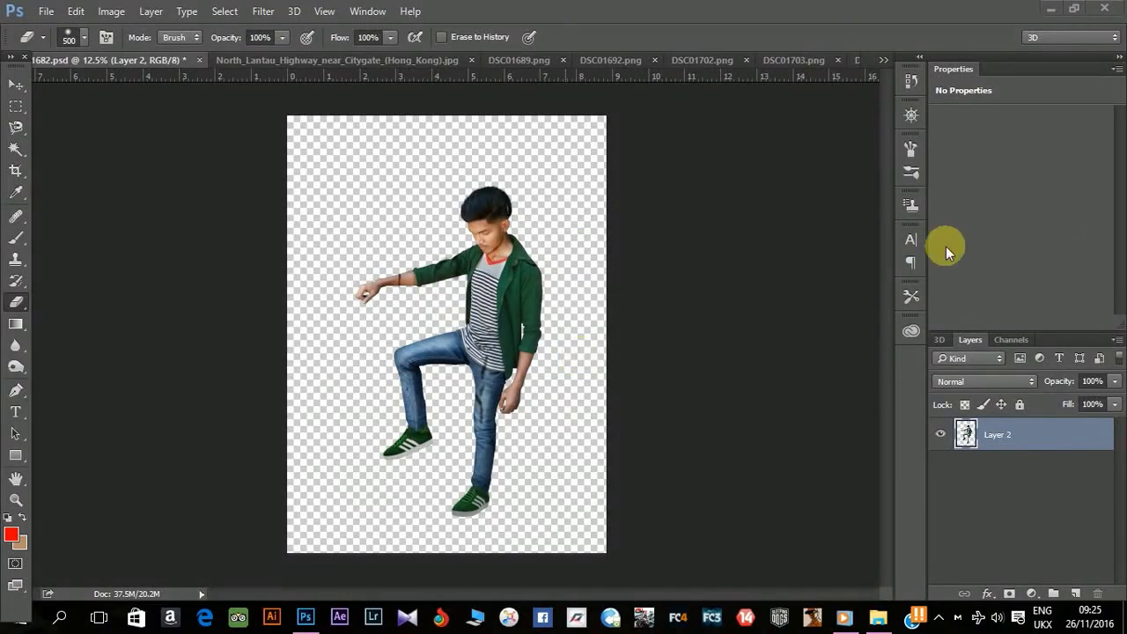
Step: Bring the highway photo into 1682.psd as Layer 3, placed below the boy layer
{"action": "left_click", "coordinate": [313, 62]}
{"action": "left_click", "coordinate": [16, 84]}
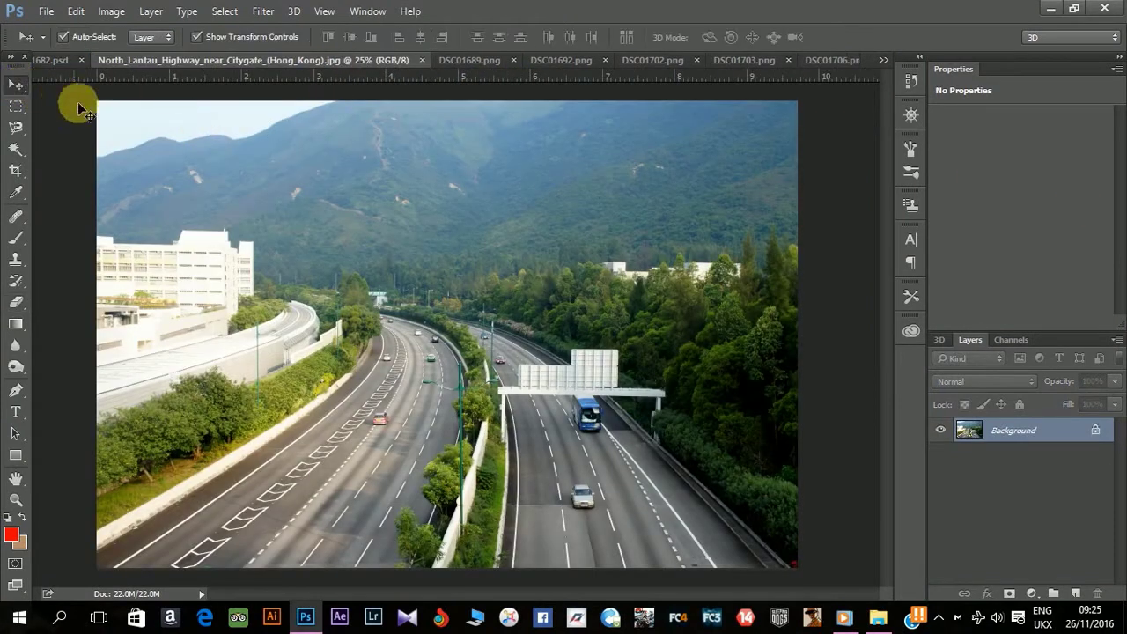
{"action": "left_click", "coordinate": [66, 62]}
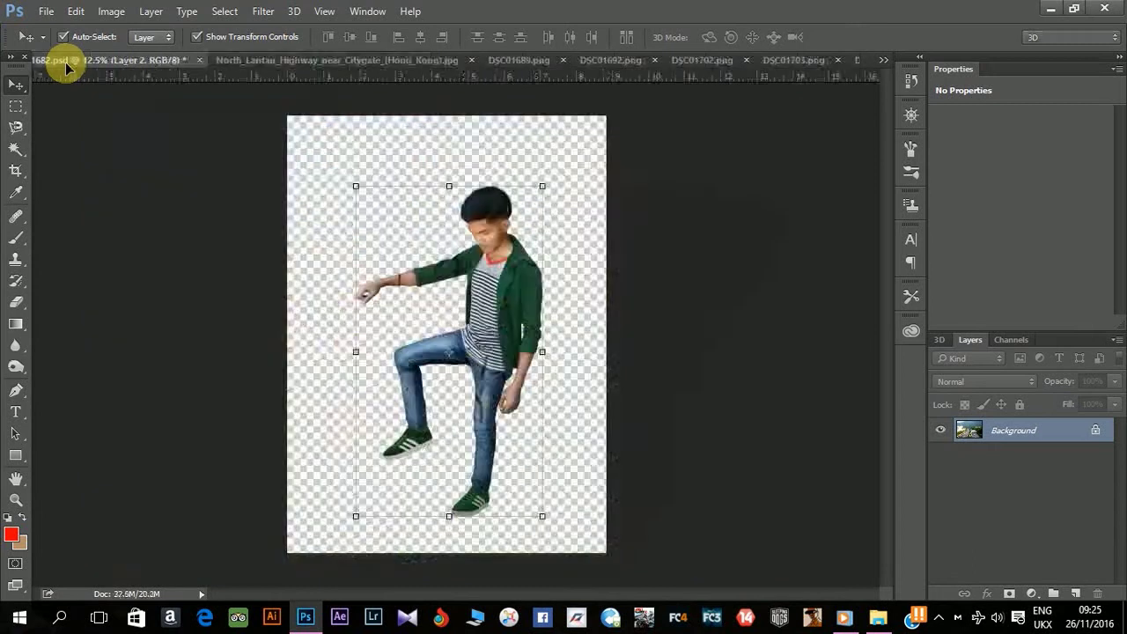
{"action": "left_click_drag", "start_coordinate": [334, 222], "coordinate": [286, 196]}
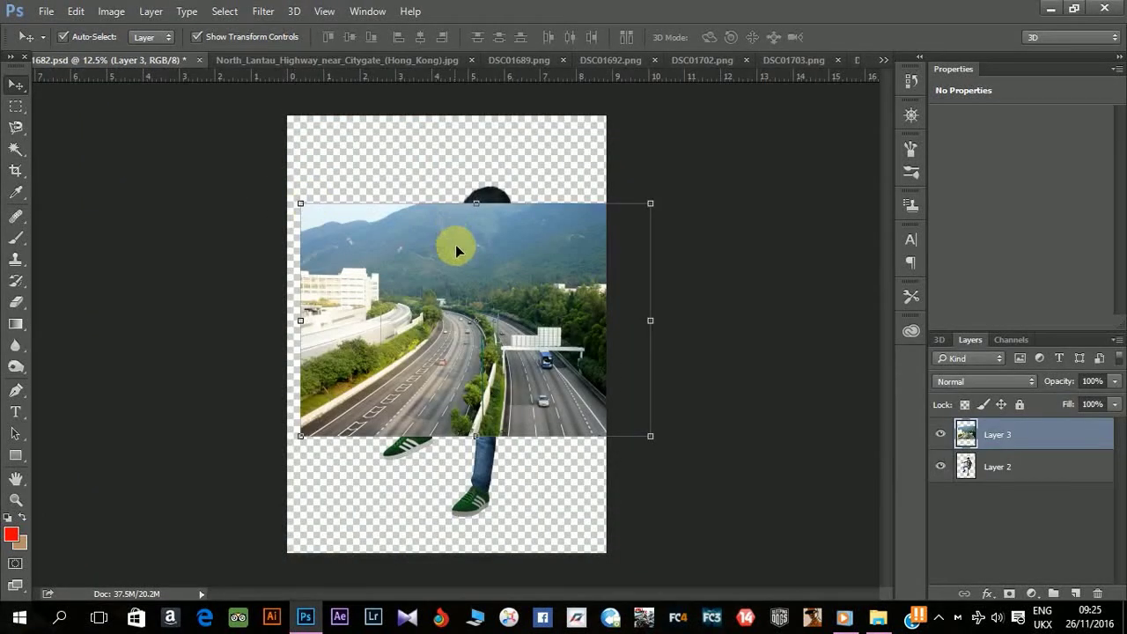
{"action": "left_click_drag", "start_coordinate": [456, 251], "coordinate": [280, 165]}
{"action": "mouse_move", "coordinate": [1017, 435]}
{"action": "left_mouse_down"}
{"action": "mouse_move", "coordinate": [1028, 500]}
{"action": "mouse_move", "coordinate": [969, 483]}
{"action": "left_mouse_up"}
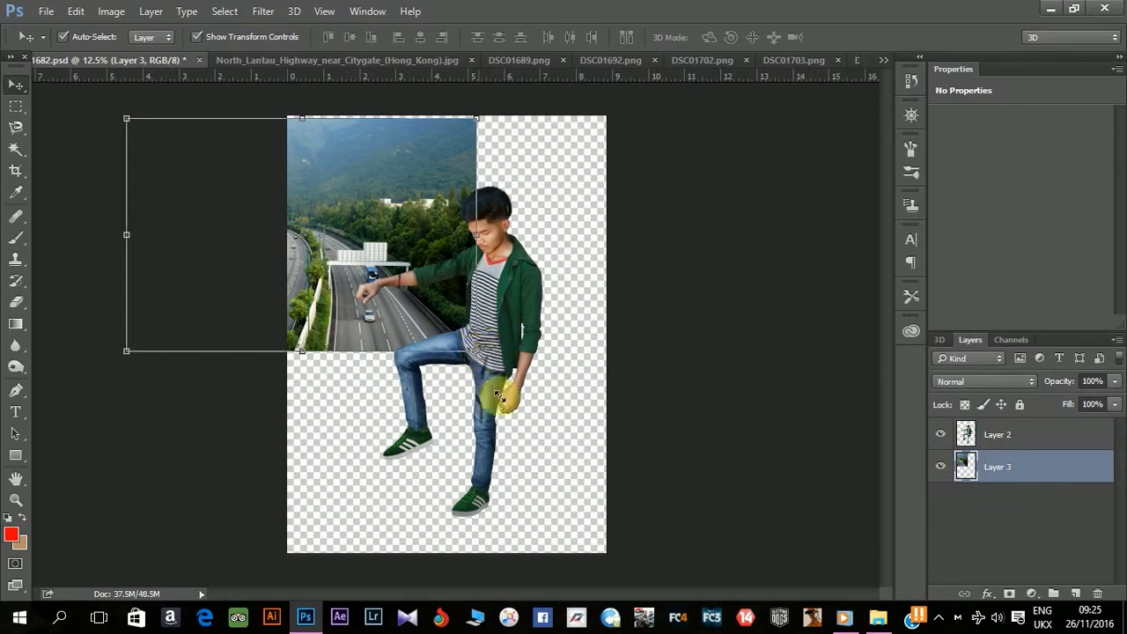
Step: Stretch the highway layer to fill the whole canvas and hide the boy layer
{"action": "key", "text": "ctrl+t"}
{"action": "left_click_drag", "start_coordinate": [476, 351], "coordinate": [607, 553]}
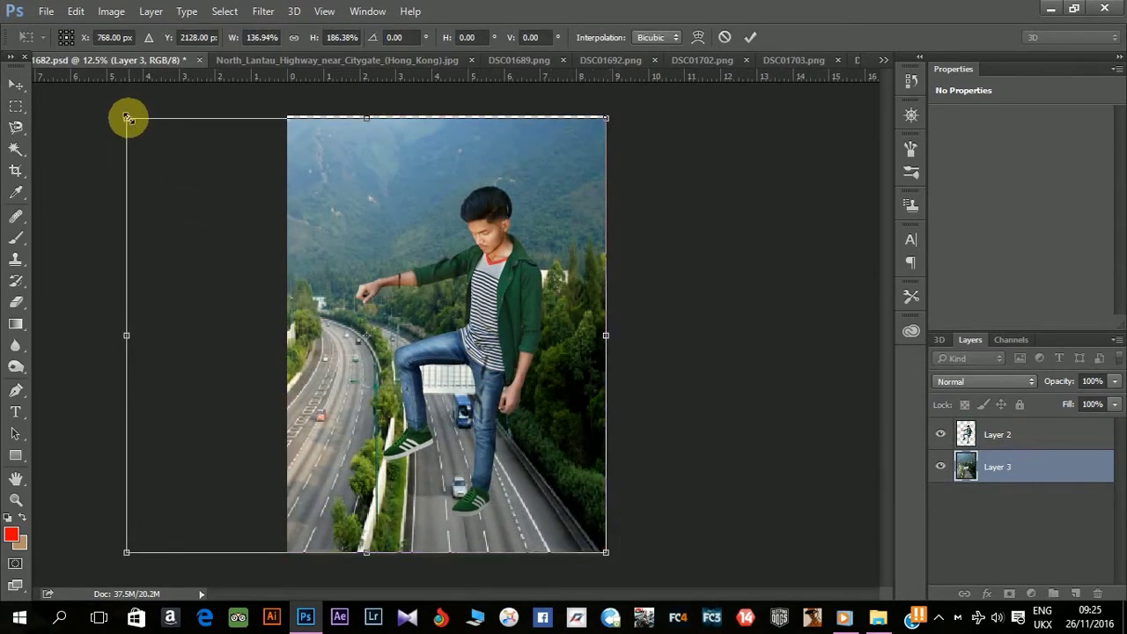
{"action": "left_click_drag", "start_coordinate": [127, 118], "coordinate": [115, 112]}
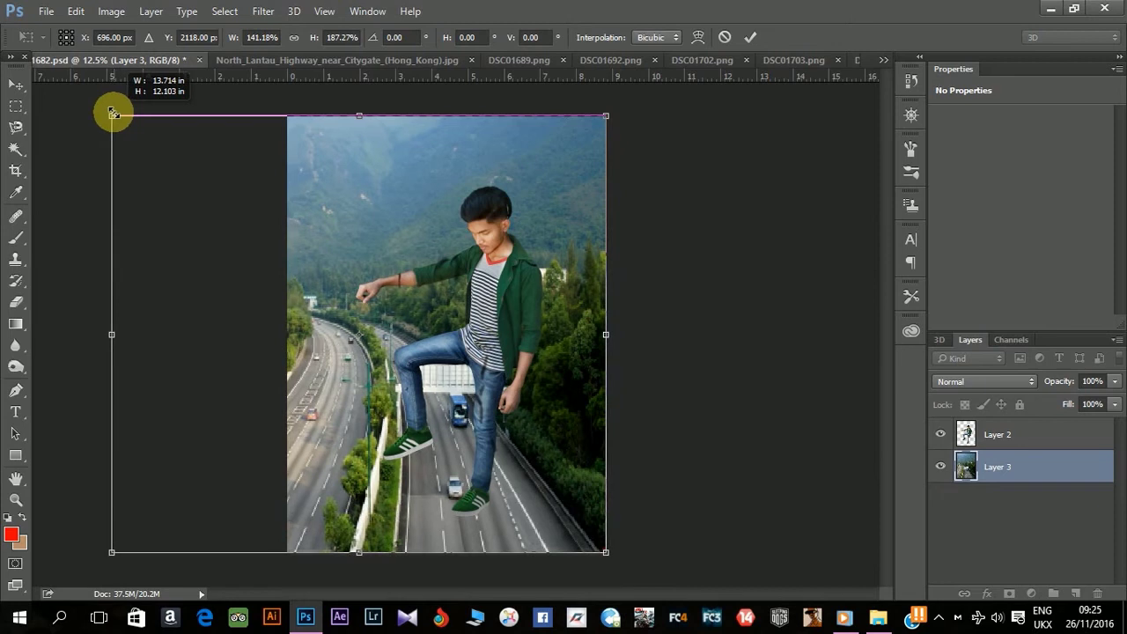
{"action": "left_click_drag", "start_coordinate": [115, 113], "coordinate": [112, 116]}
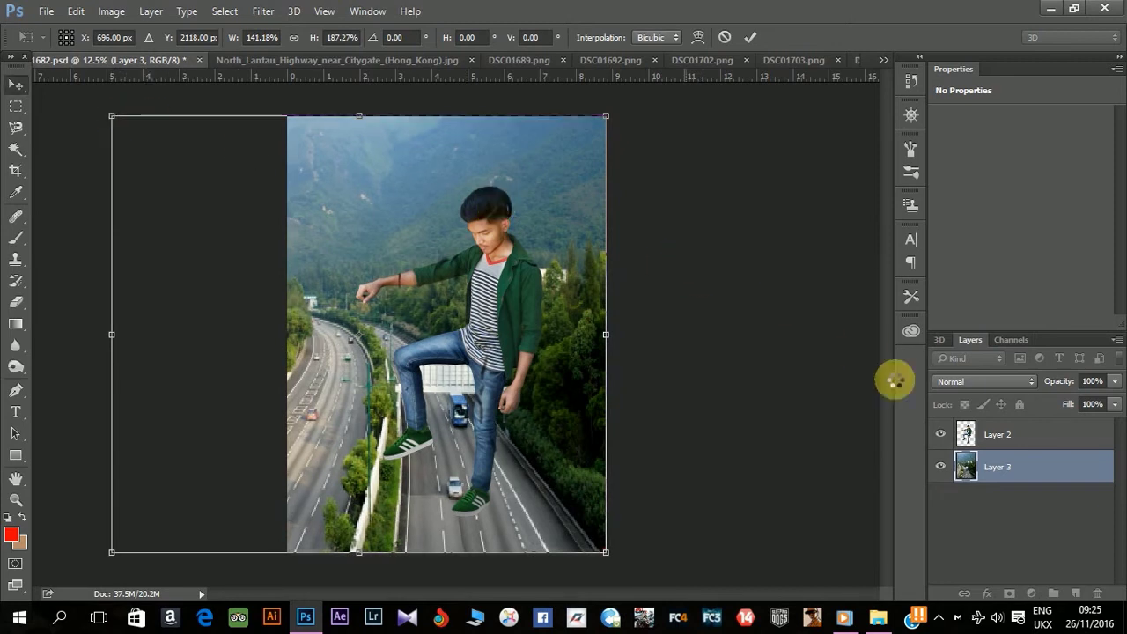
{"action": "key", "text": "Return"}
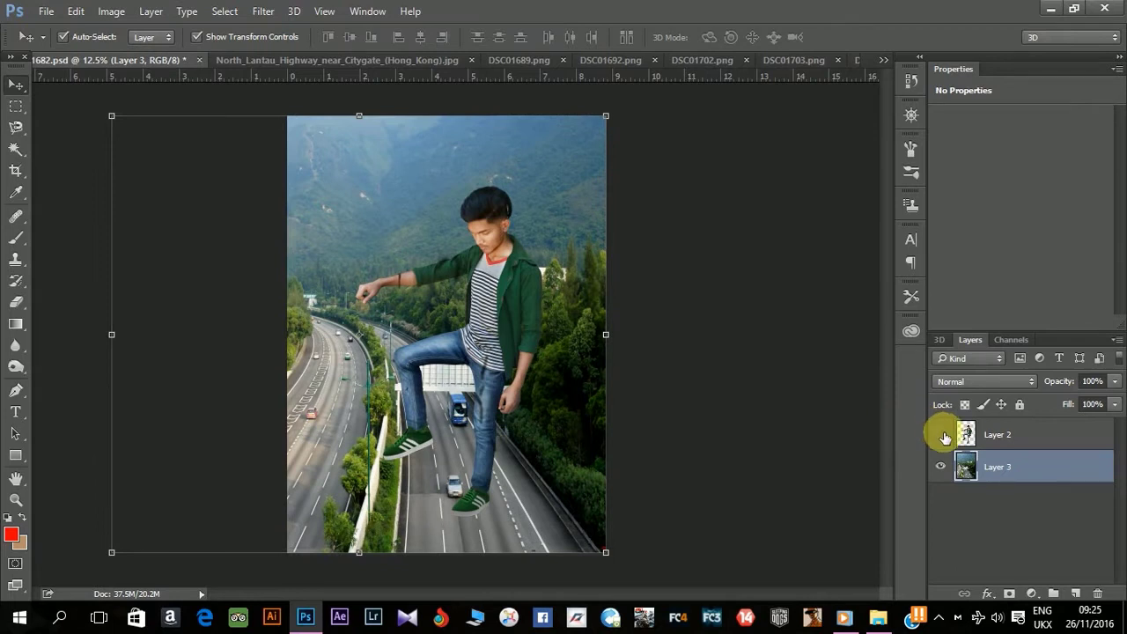
{"action": "left_click", "coordinate": [941, 436]}
{"action": "key", "text": "ctrl+plus"}
Step: Remove the grey car using a Polygonal Lasso selection and a Content-Aware fill
{"action": "key", "text": "ctrl+plus"}
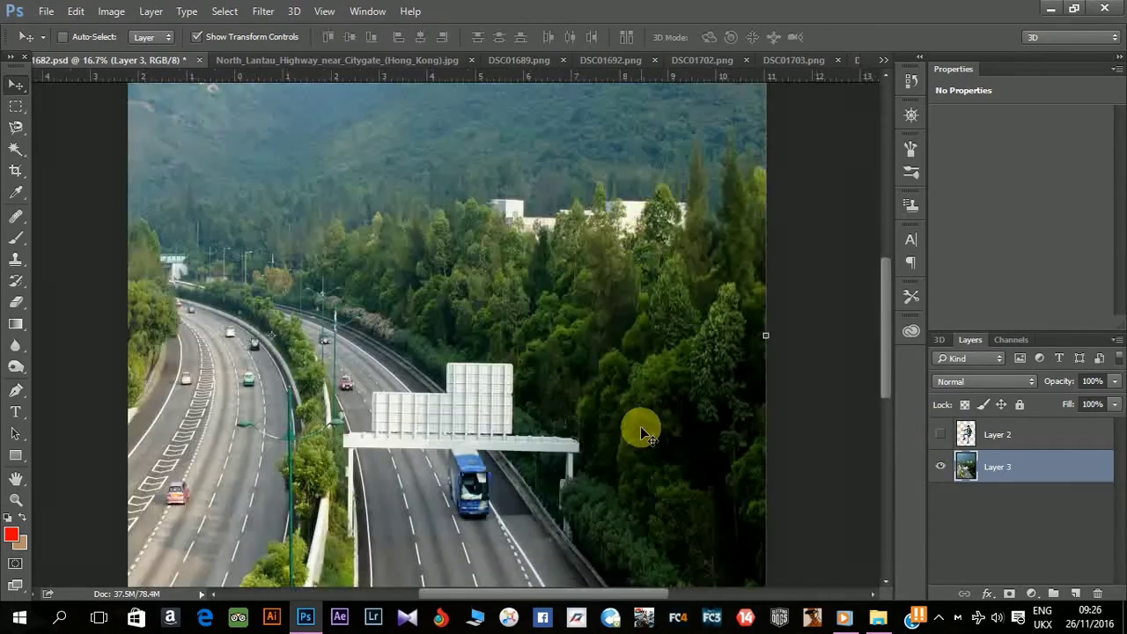
{"action": "key", "text": "ctrl+plus"}
{"action": "left_click_drag", "start_coordinate": [579, 490], "coordinate": [572, 207]}
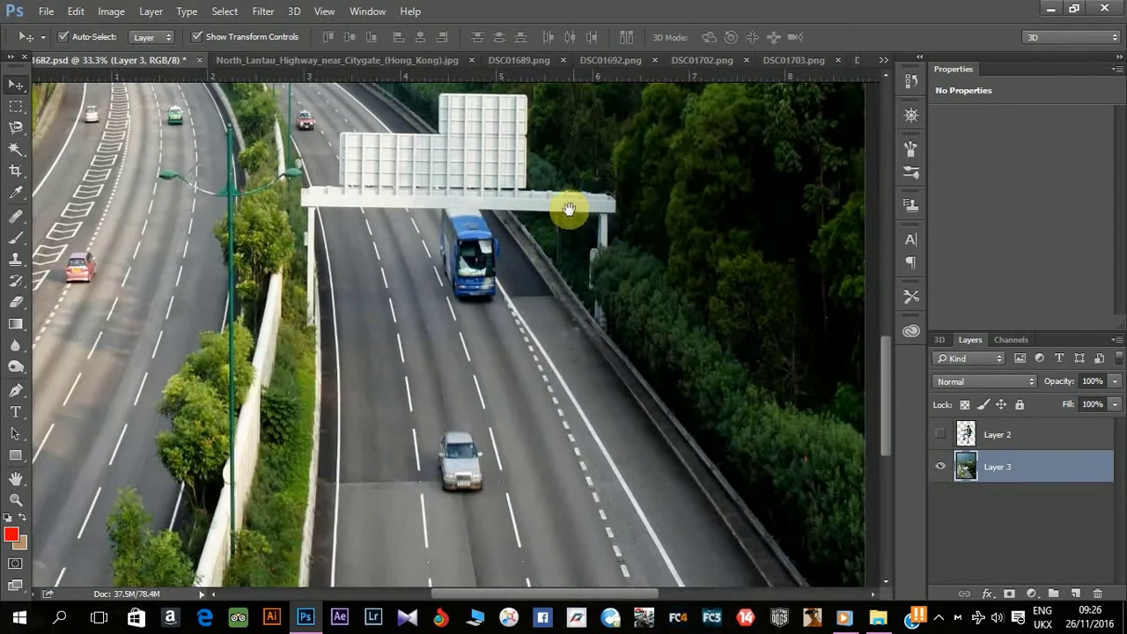
{"action": "right_click", "coordinate": [18, 129]}
{"action": "left_click", "coordinate": [75, 137]}
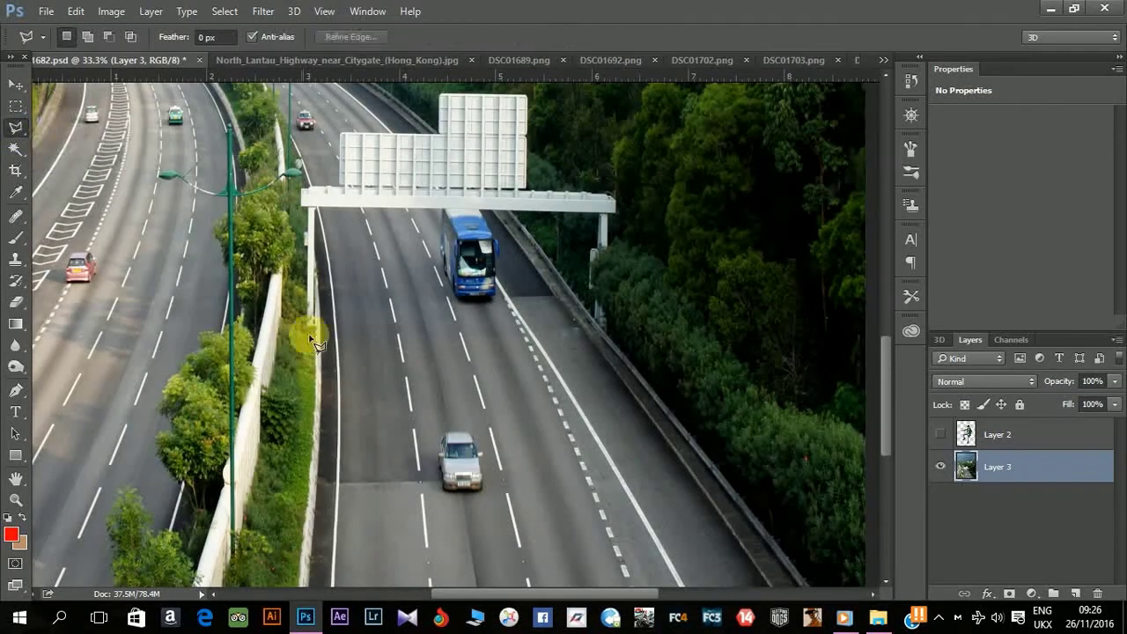
{"action": "left_click", "coordinate": [493, 504]}
{"action": "left_click", "coordinate": [480, 417]}
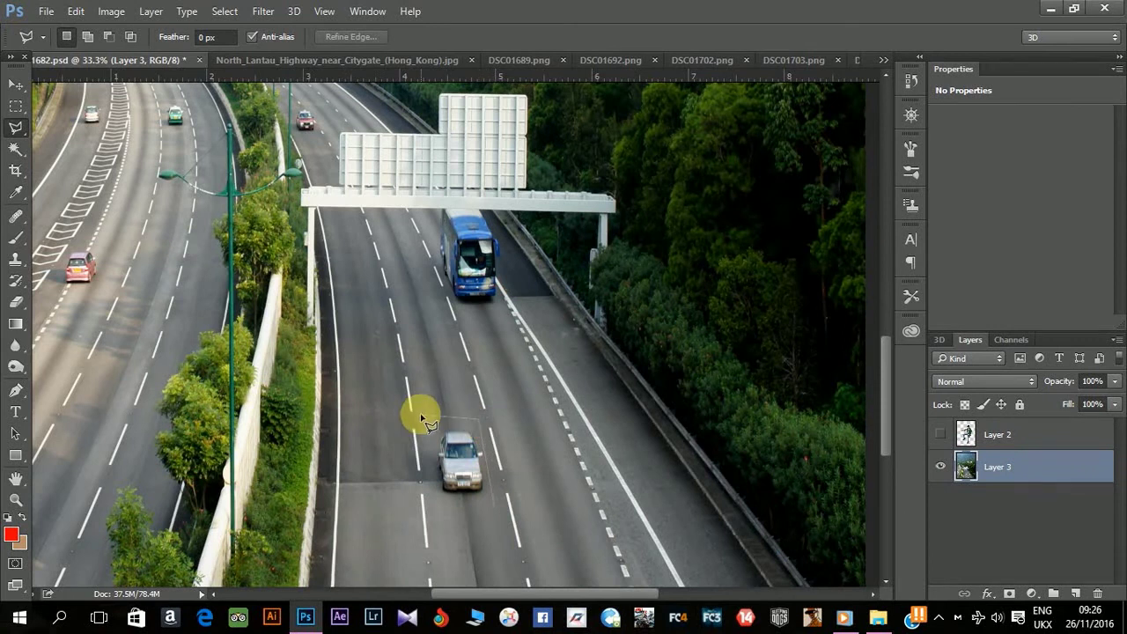
{"action": "left_click", "coordinate": [422, 415]}
{"action": "left_click", "coordinate": [426, 490]}
{"action": "left_click", "coordinate": [495, 511]}
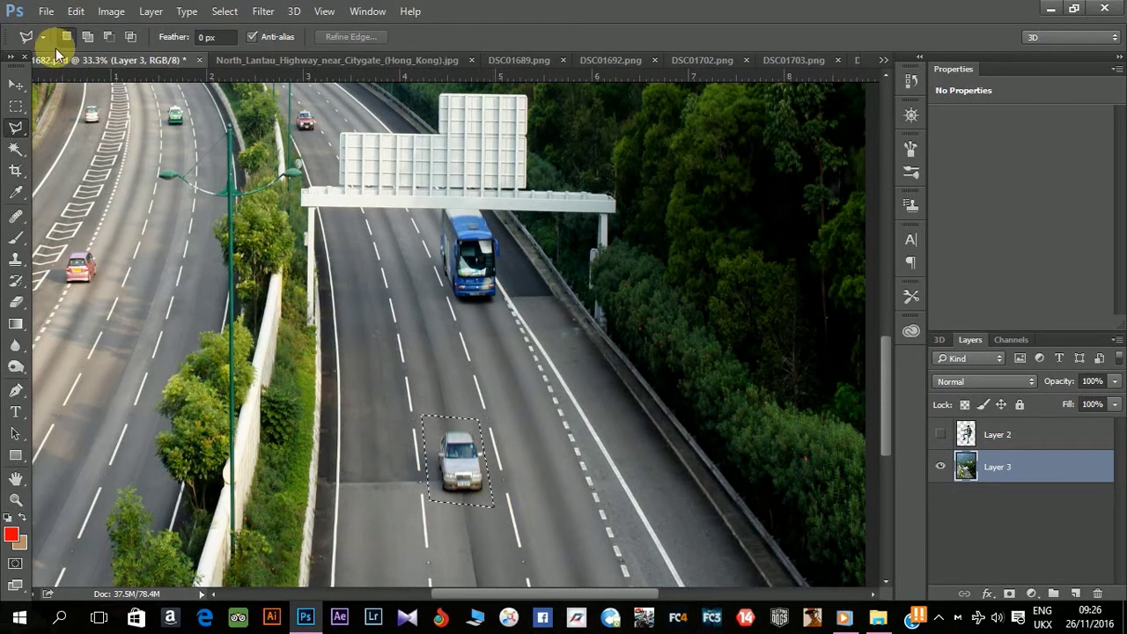
{"action": "left_click", "coordinate": [111, 10]}
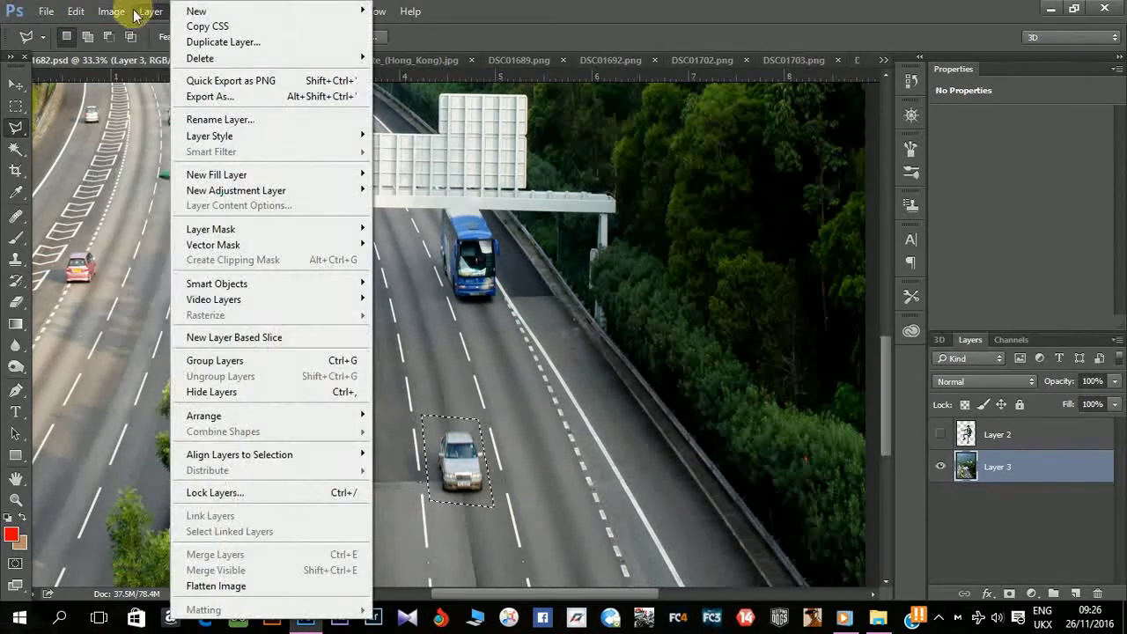
{"action": "left_click", "coordinate": [76, 11]}
{"action": "left_click", "coordinate": [177, 233]}
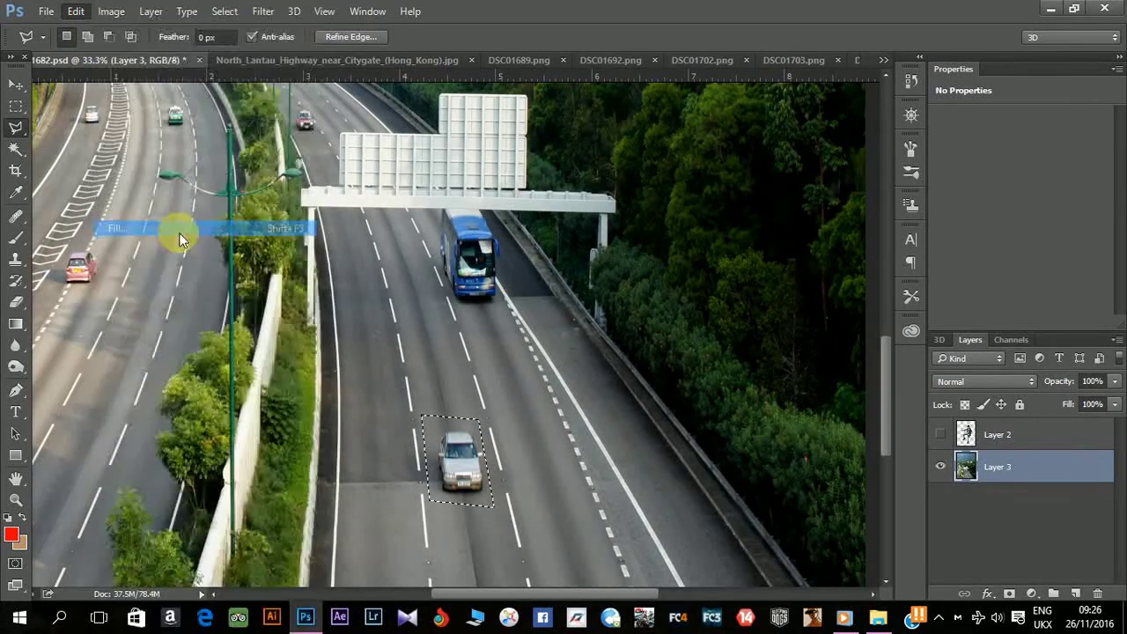
{"action": "left_click", "coordinate": [680, 174]}
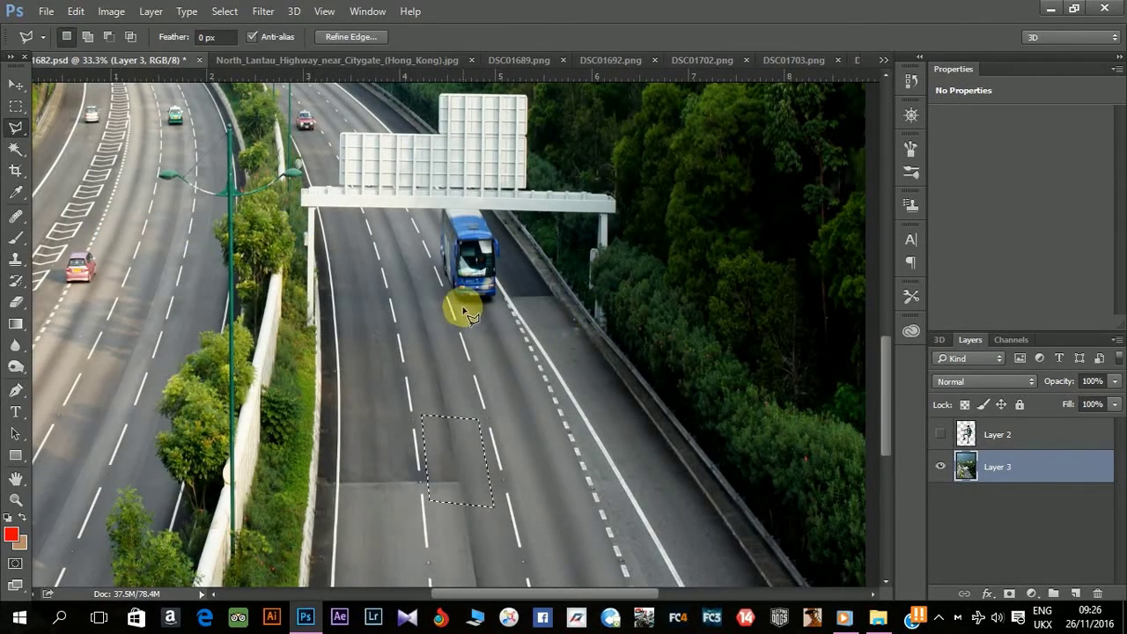
{"action": "key", "text": "ctrl+d"}
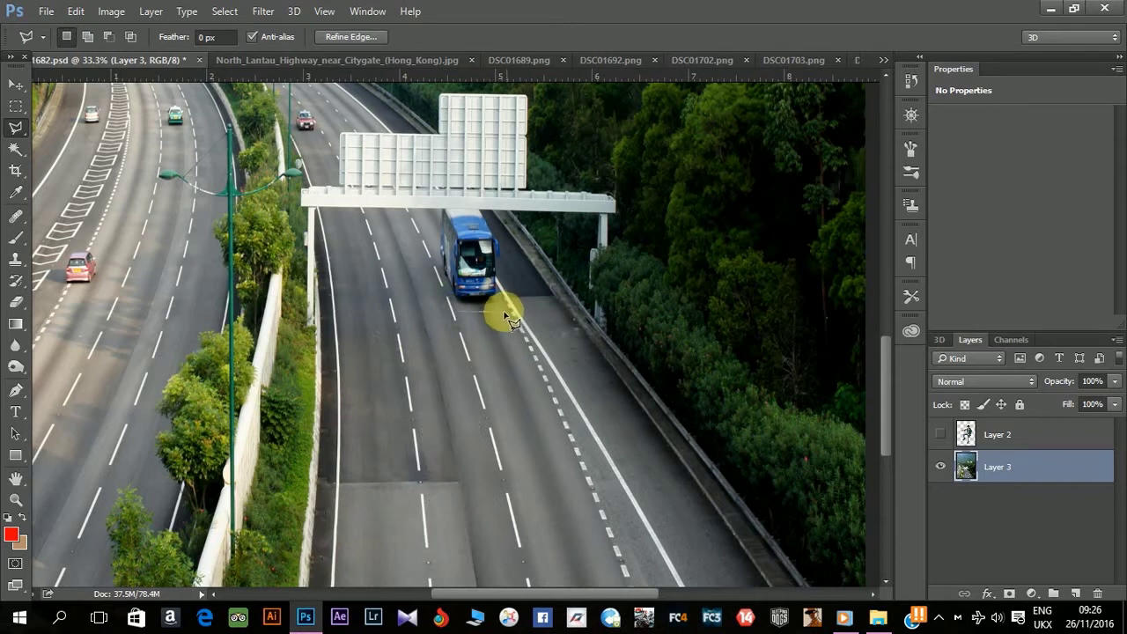
Step: Remove the blue bus the same way with a Polygonal Lasso and Content-Aware fill
{"action": "left_click", "coordinate": [506, 309]}
{"action": "left_click", "coordinate": [497, 218]}
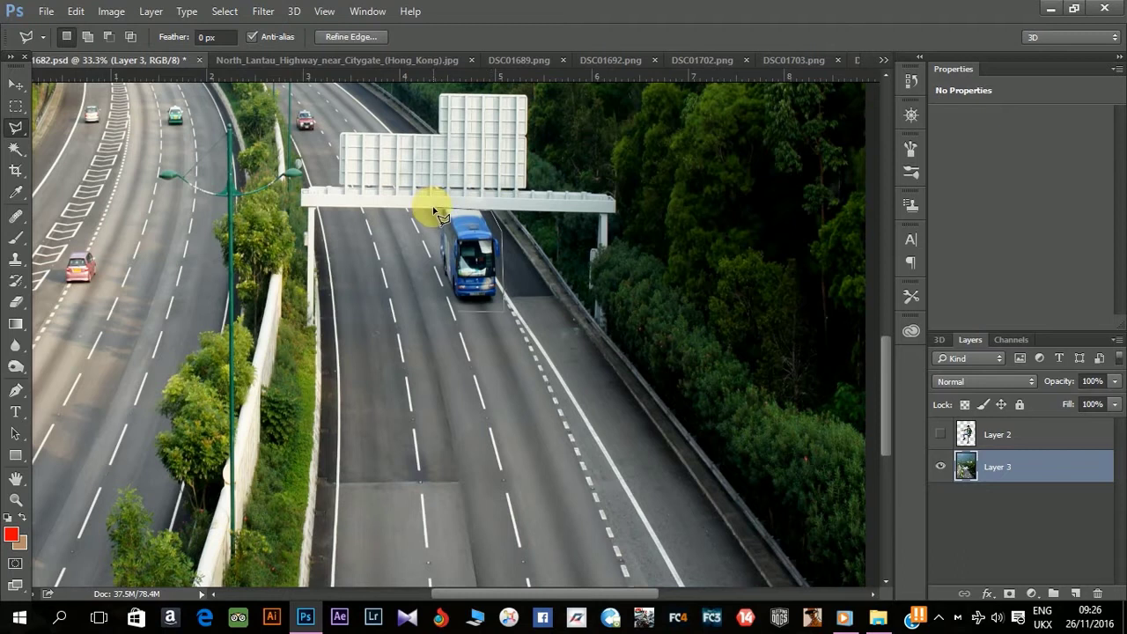
{"action": "left_click", "coordinate": [434, 211]}
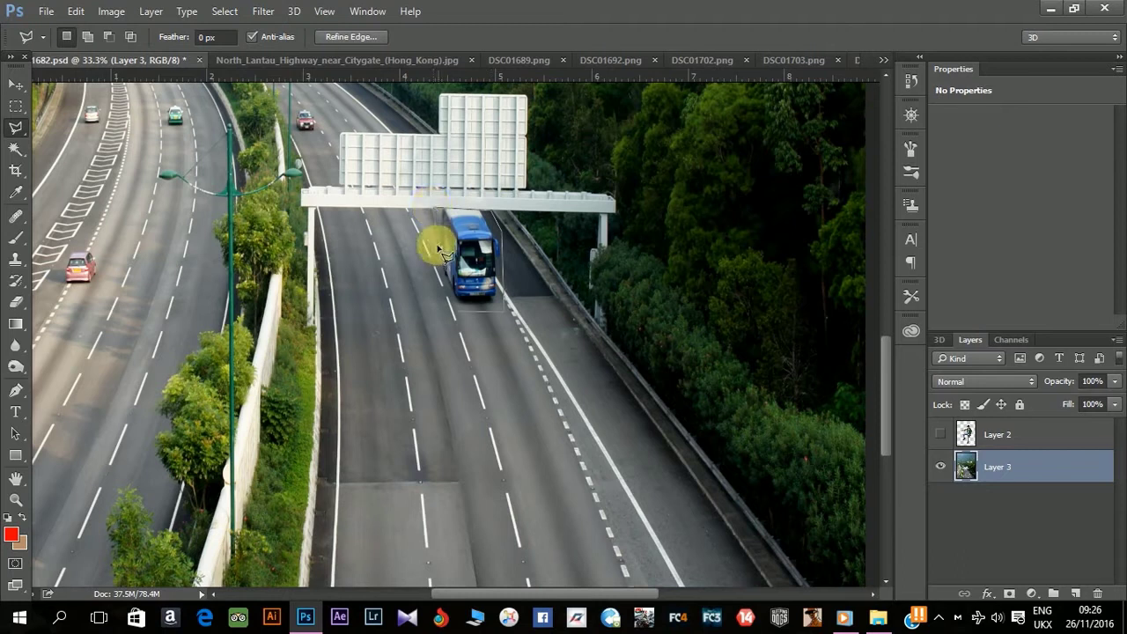
{"action": "double_click", "coordinate": [469, 319]}
{"action": "left_click", "coordinate": [104, 12]}
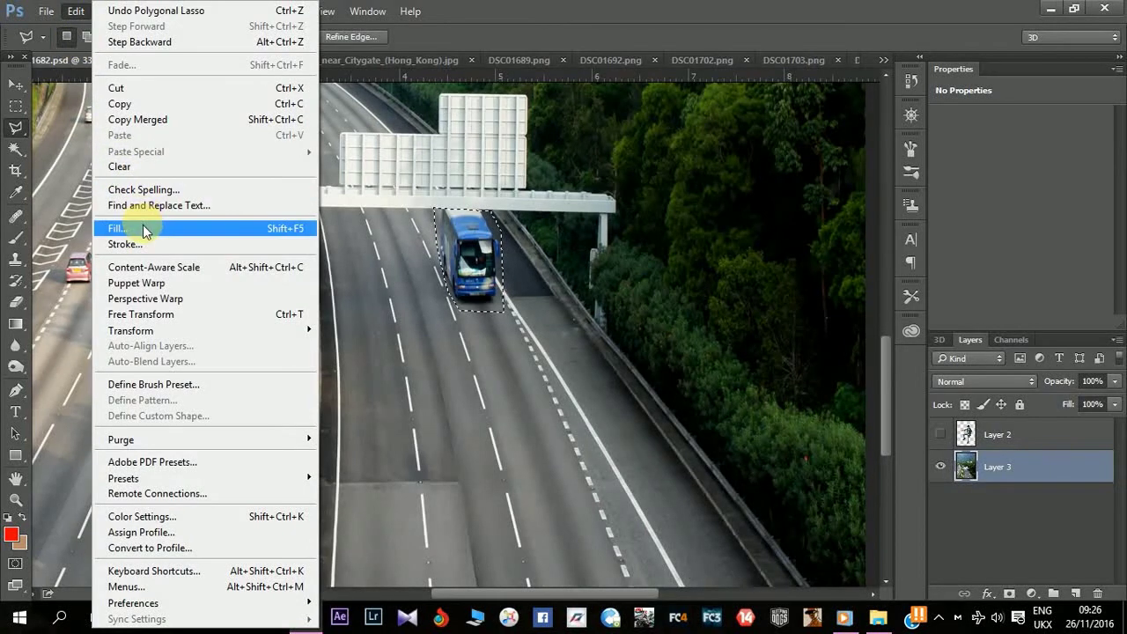
{"action": "left_click", "coordinate": [264, 225]}
{"action": "left_click", "coordinate": [680, 169]}
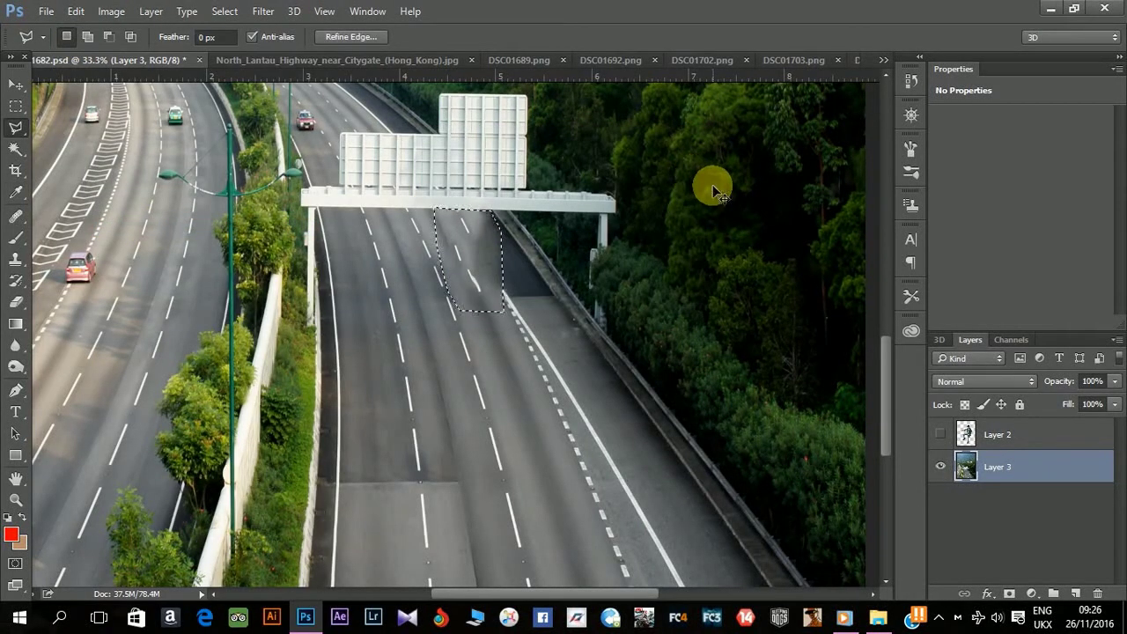
{"action": "key", "text": "ctrl+d"}
Step: Show the boy layer again, zoom out, and bring up the North_Lantau_Highway photo document
{"action": "left_click", "coordinate": [940, 434]}
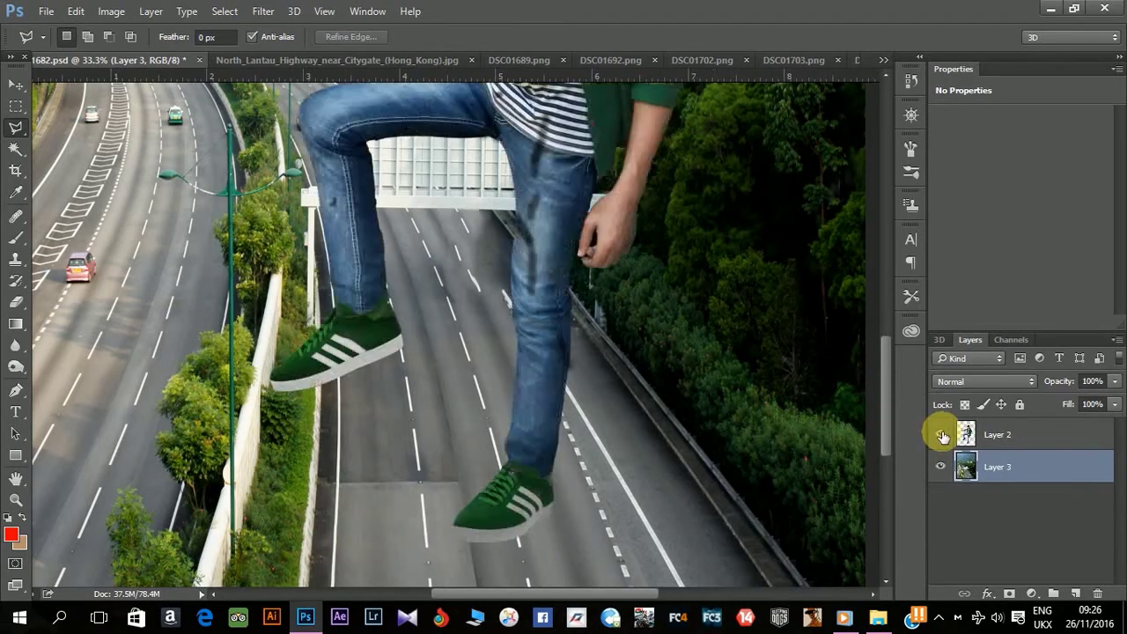
{"action": "key", "text": "ctrl+minus"}
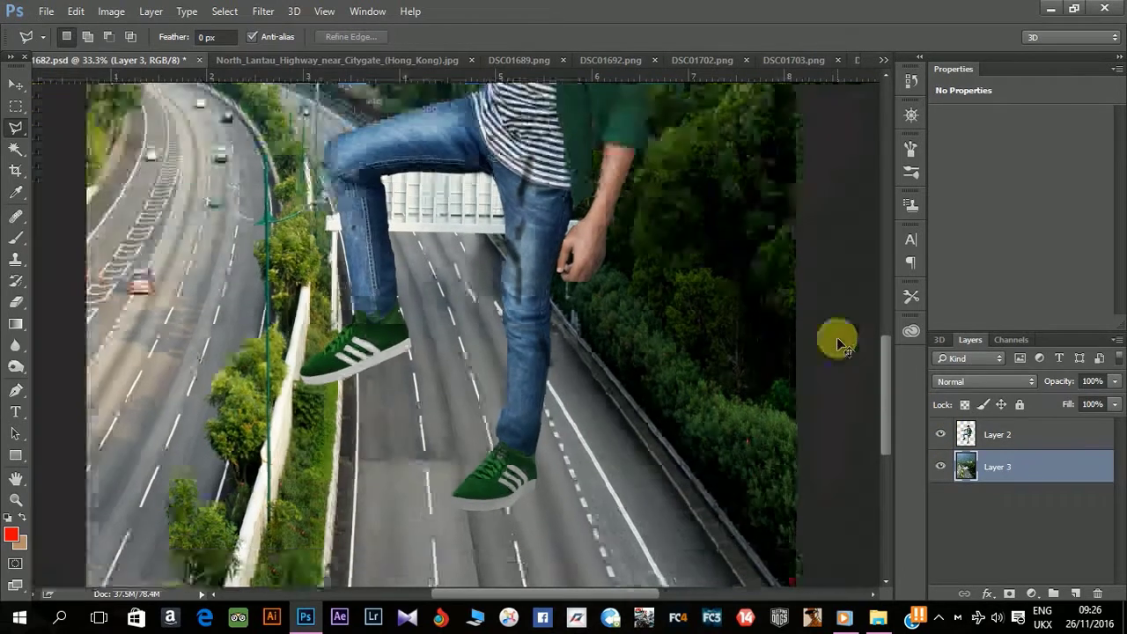
{"action": "key", "text": "ctrl+minus"}
{"action": "key", "text": "ctrl+minus"}
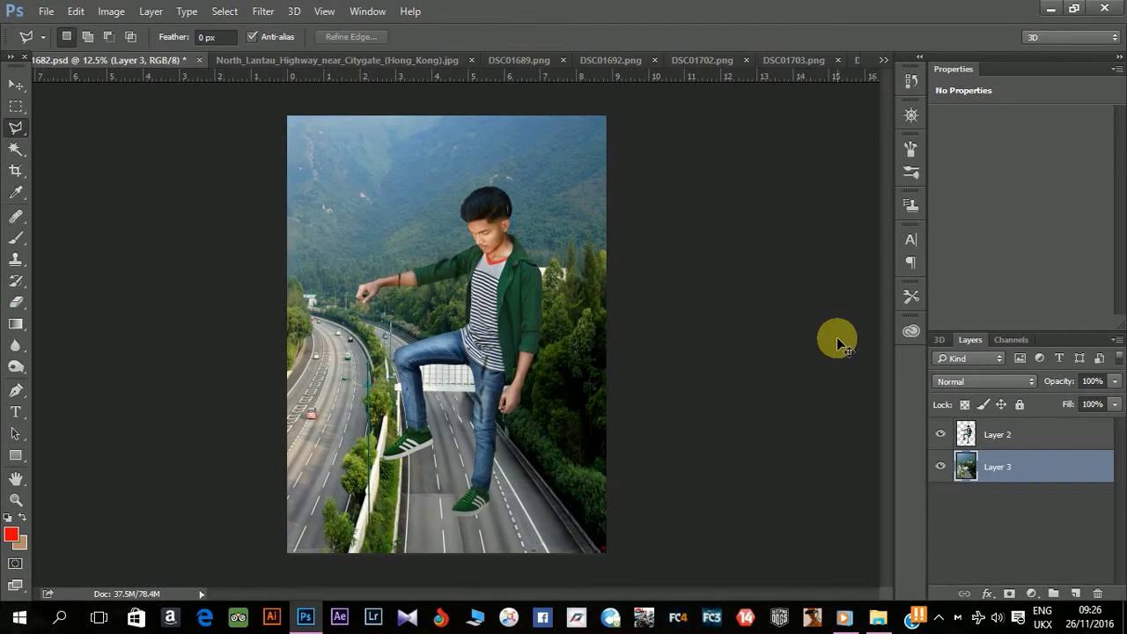
{"action": "left_click", "coordinate": [273, 61]}
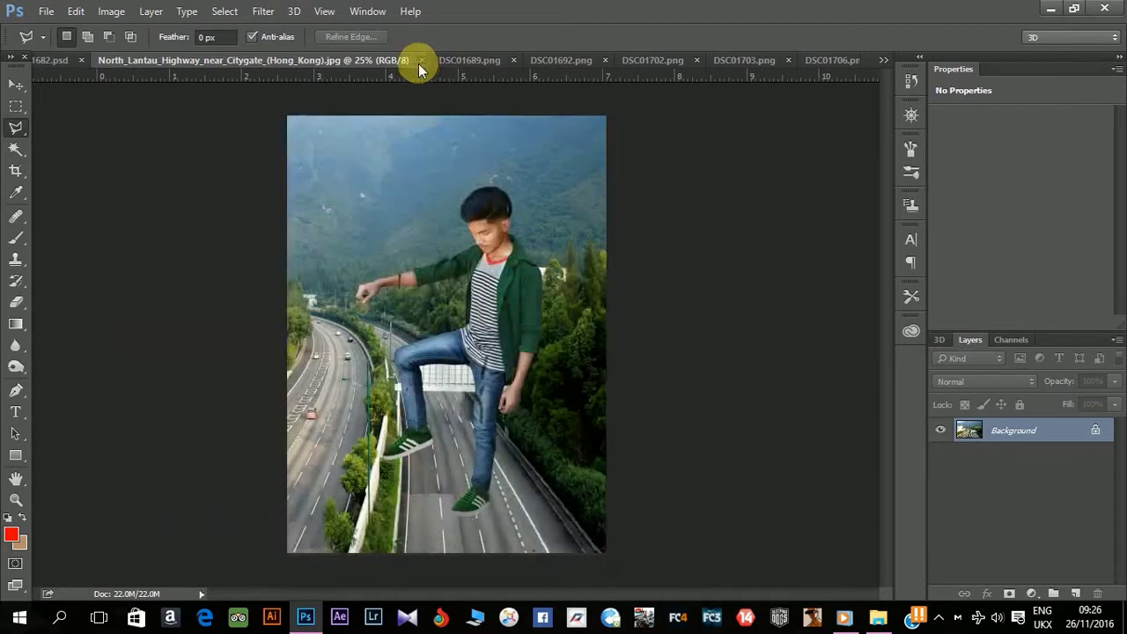
Step: Close the highway photo and bring the arms-raised DSC01689.png figure in as a small top Layer 4
{"action": "left_click", "coordinate": [421, 61]}
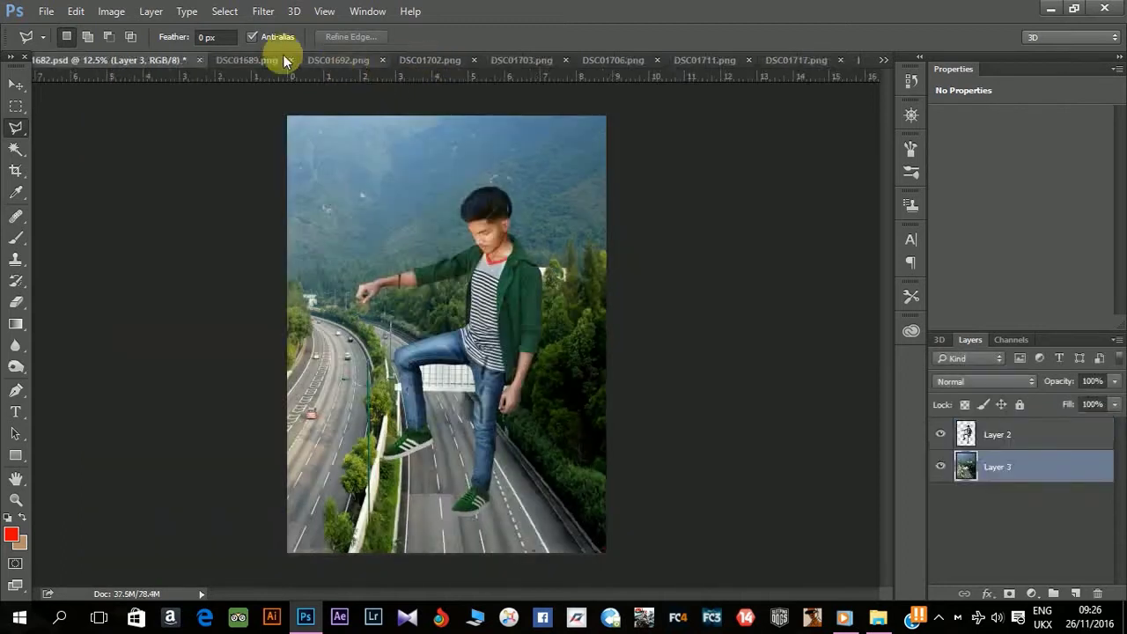
{"action": "left_click", "coordinate": [251, 61]}
{"action": "left_click", "coordinate": [16, 84]}
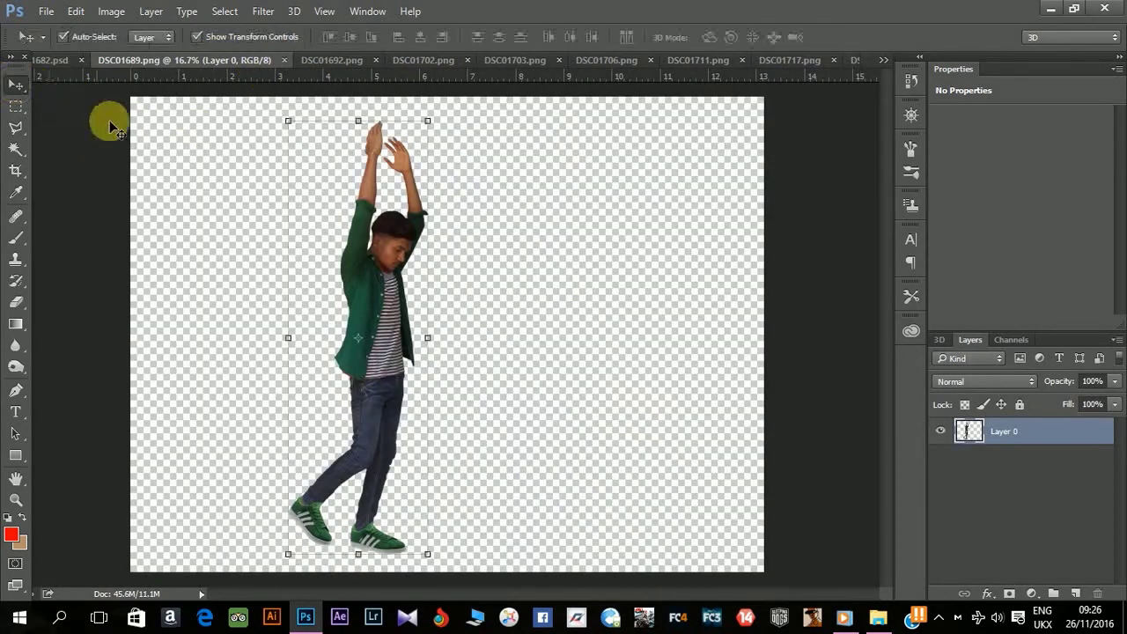
{"action": "mouse_move", "coordinate": [384, 250]}
{"action": "left_mouse_down"}
{"action": "mouse_move", "coordinate": [62, 68]}
{"action": "mouse_move", "coordinate": [407, 307]}
{"action": "mouse_move", "coordinate": [443, 254]}
{"action": "mouse_move", "coordinate": [405, 330]}
{"action": "left_mouse_up"}
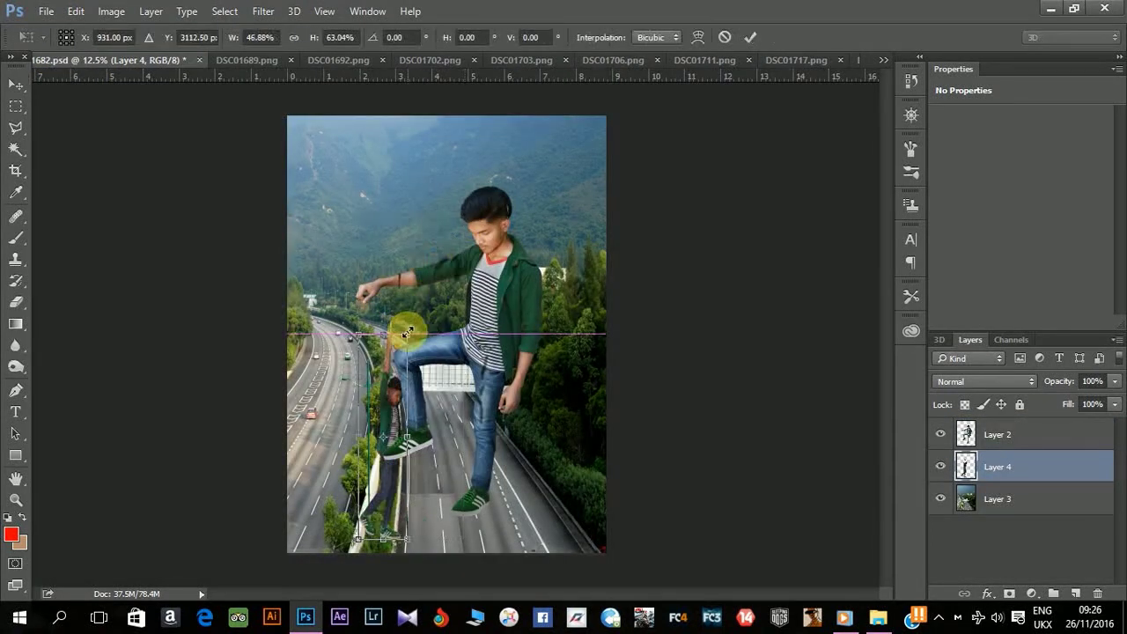
{"action": "left_click", "coordinate": [1031, 469]}
{"action": "left_click_drag", "start_coordinate": [1031, 470], "coordinate": [1034, 429]}
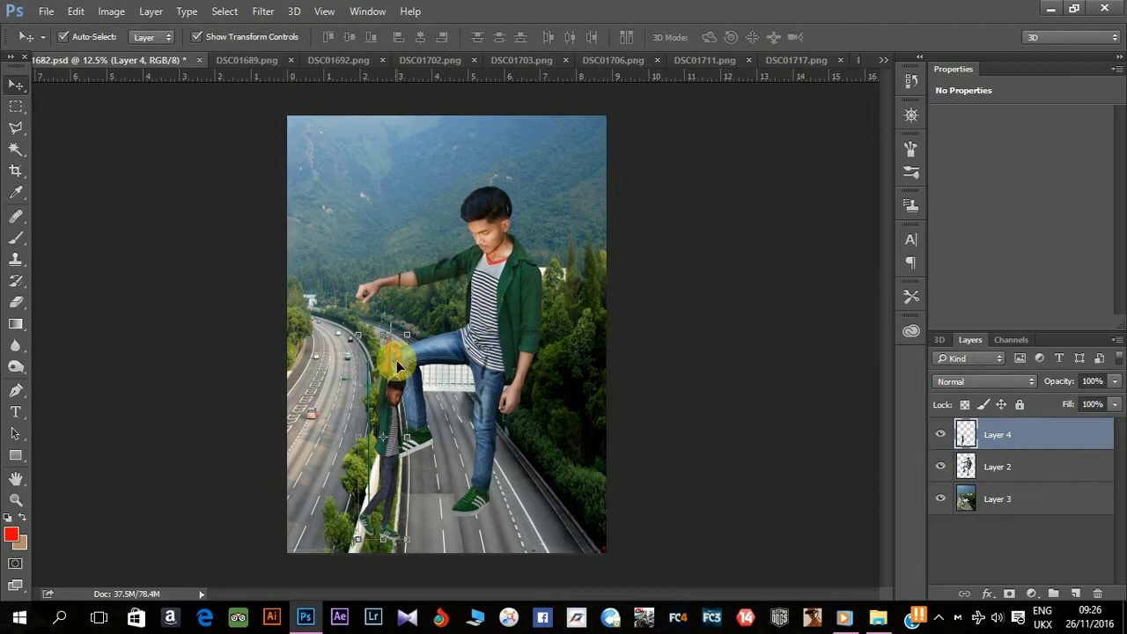
Step: Shrink and position the small figure so it hangs beneath the giant's hand
{"action": "mouse_move", "coordinate": [398, 353]}
{"action": "left_mouse_down"}
{"action": "mouse_move", "coordinate": [454, 203]}
{"action": "mouse_move", "coordinate": [448, 304]}
{"action": "mouse_move", "coordinate": [402, 302]}
{"action": "left_mouse_up"}
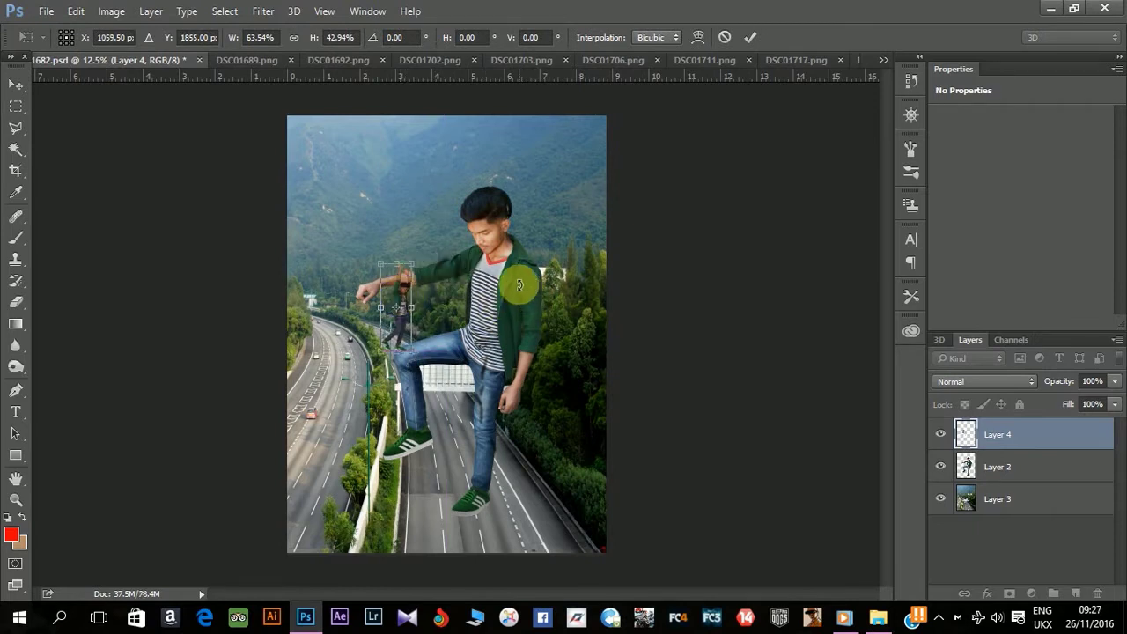
{"action": "key", "text": "Left"}
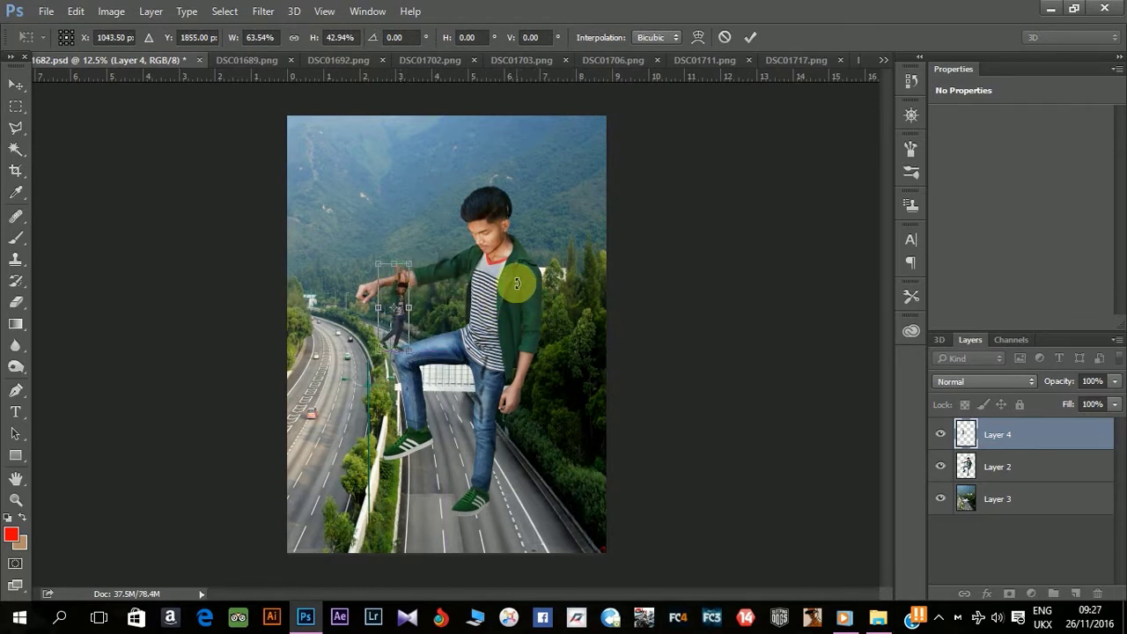
{"action": "left_click_drag", "start_coordinate": [412, 264], "coordinate": [412, 269]}
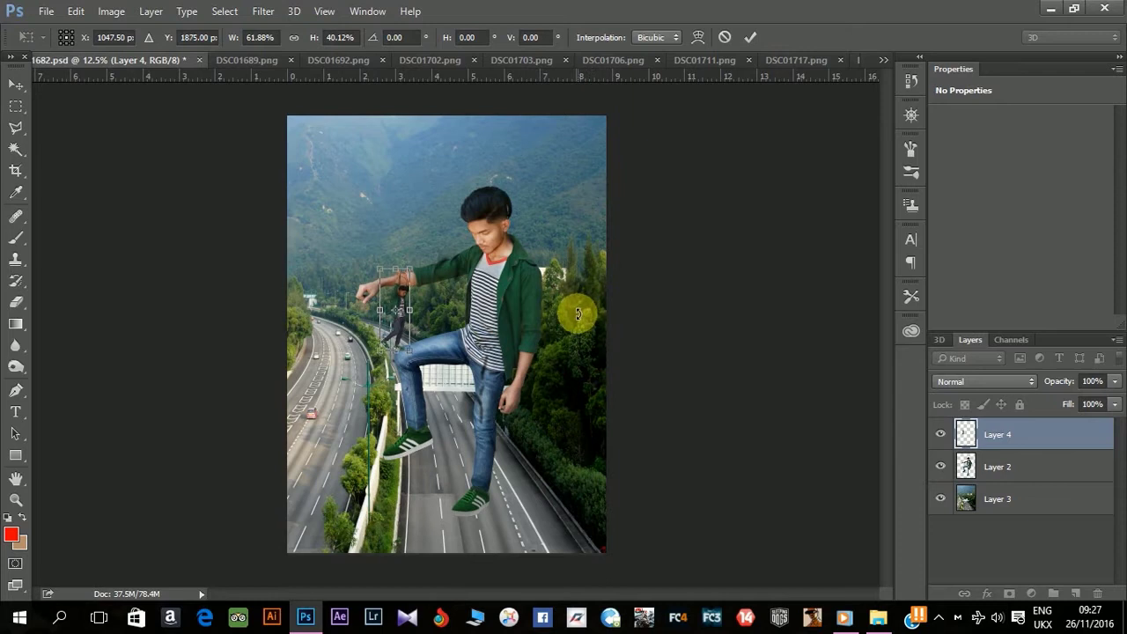
{"action": "key", "text": "Right"}
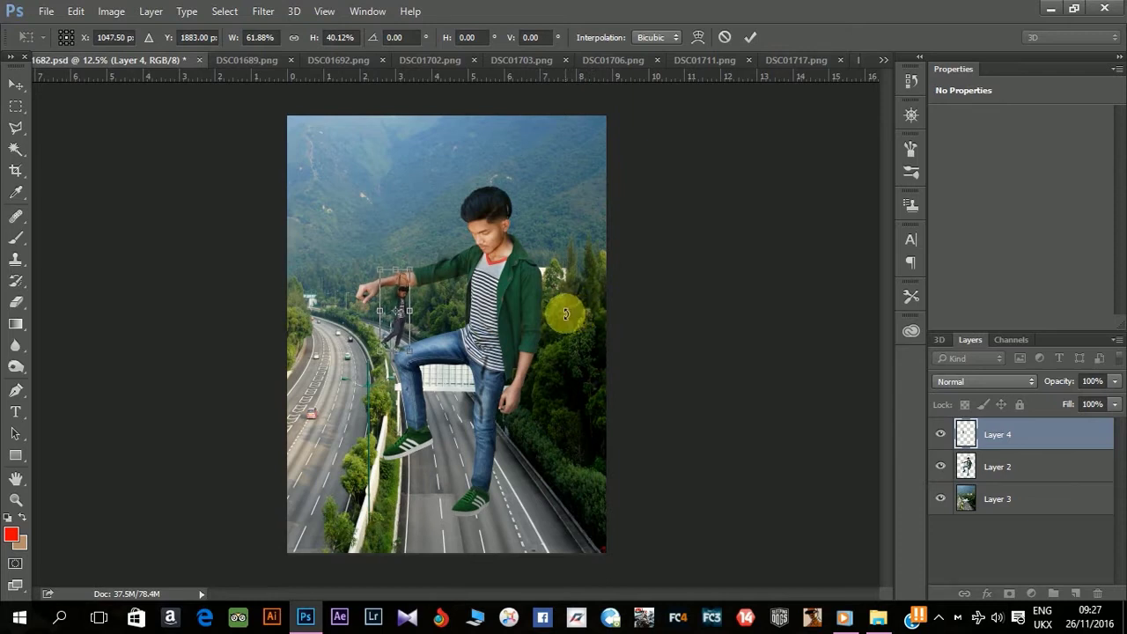
{"action": "key", "text": "Return"}
{"action": "left_click", "coordinate": [683, 356]}
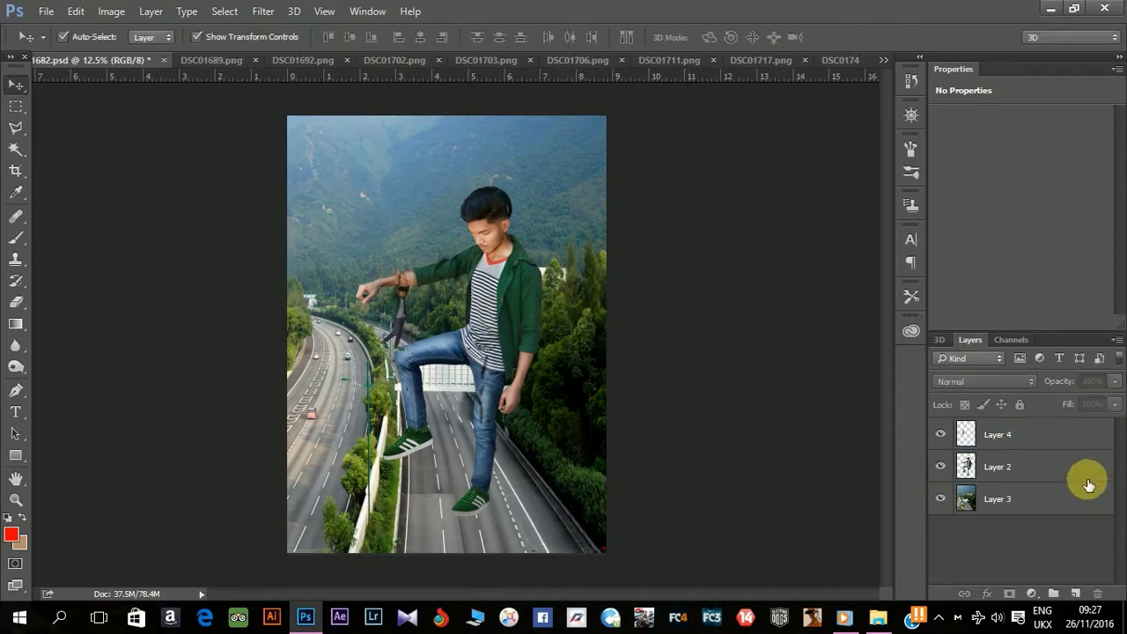
Step: Select Layer 4 and make the small boy slightly narrower
{"action": "key", "text": "ctrl+plus"}
{"action": "key", "text": "ctrl+plus"}
{"action": "key", "text": "ctrl+plus"}
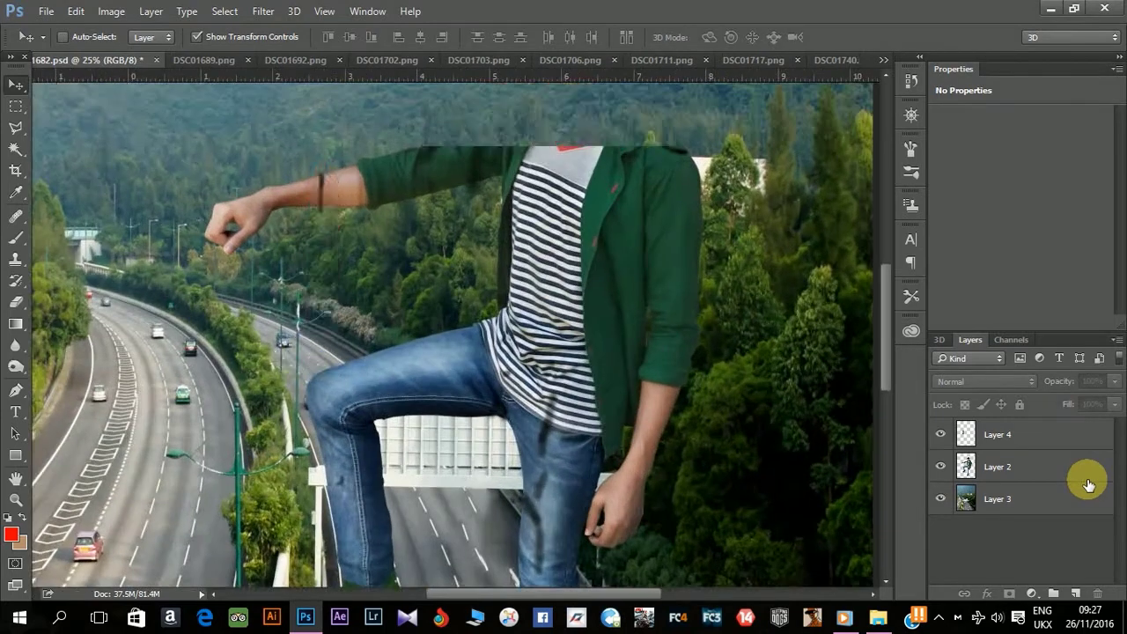
{"action": "key", "text": "ctrl+plus"}
{"action": "key", "text": "ctrl+plus"}
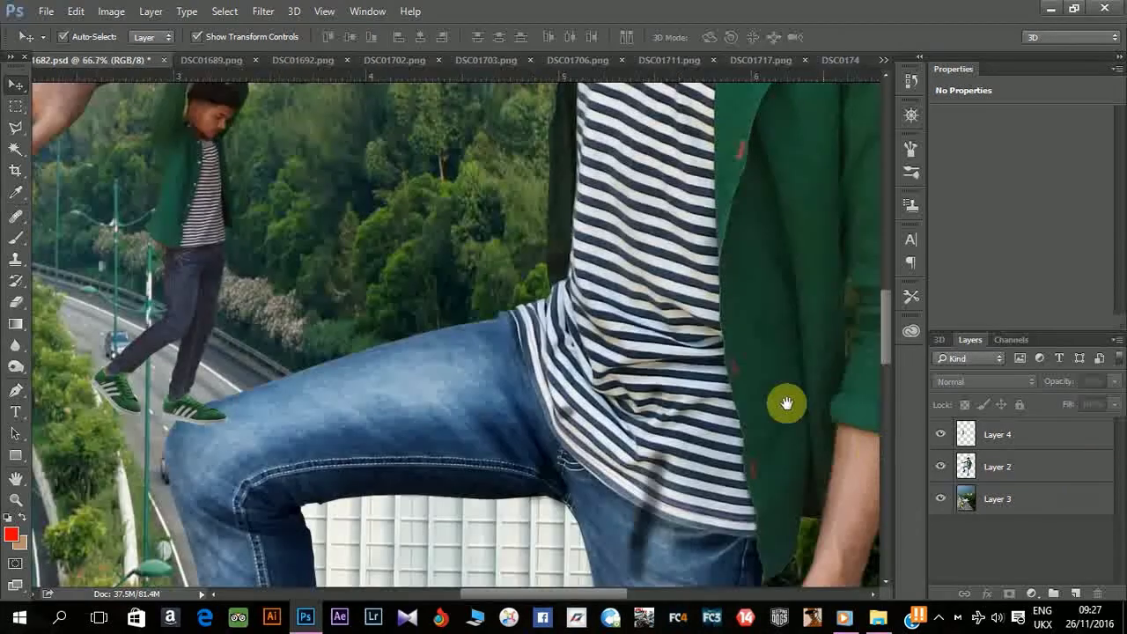
{"action": "left_click_drag", "start_coordinate": [464, 256], "coordinate": [604, 385]}
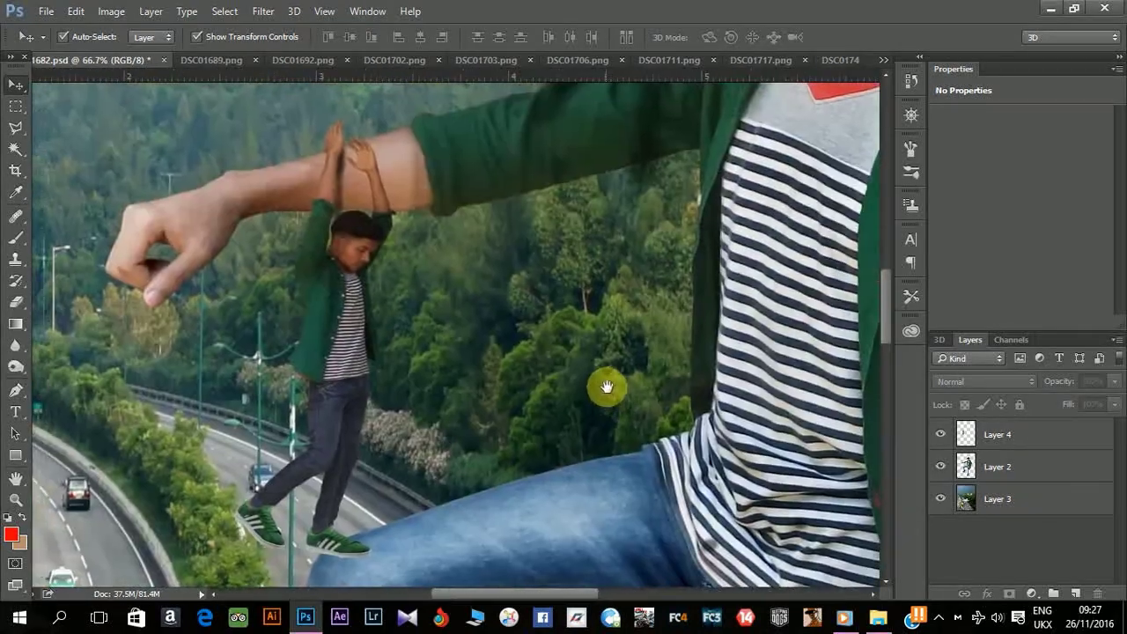
{"action": "left_click", "coordinate": [1007, 442]}
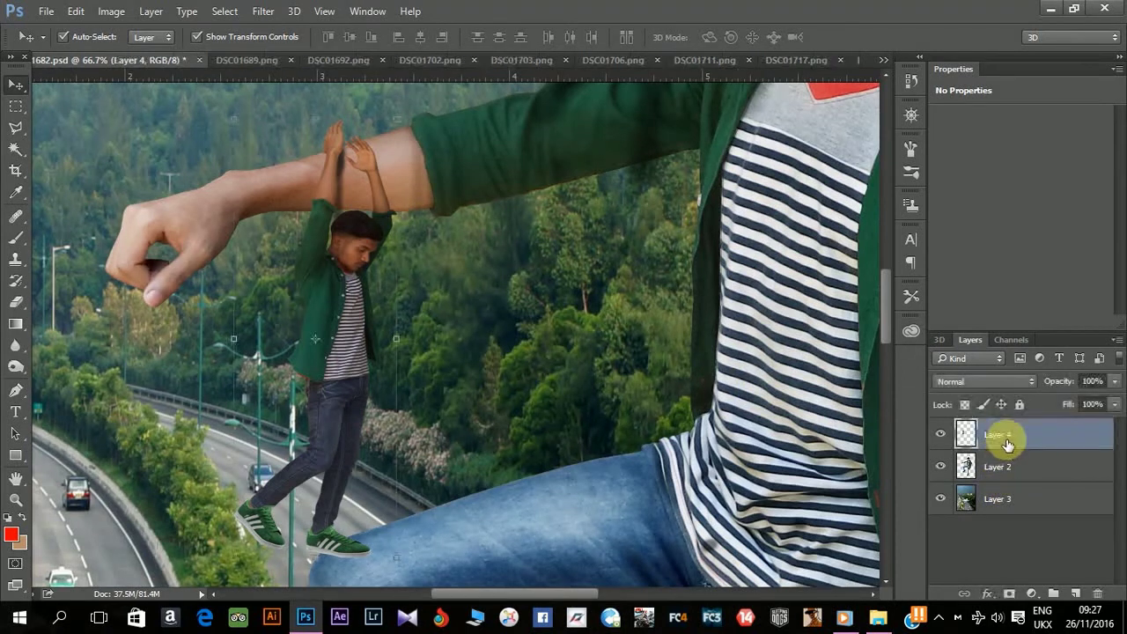
{"action": "key", "text": "Right"}
{"action": "key", "text": "Right"}
{"action": "key", "text": "Right"}
{"action": "key", "text": "Right"}
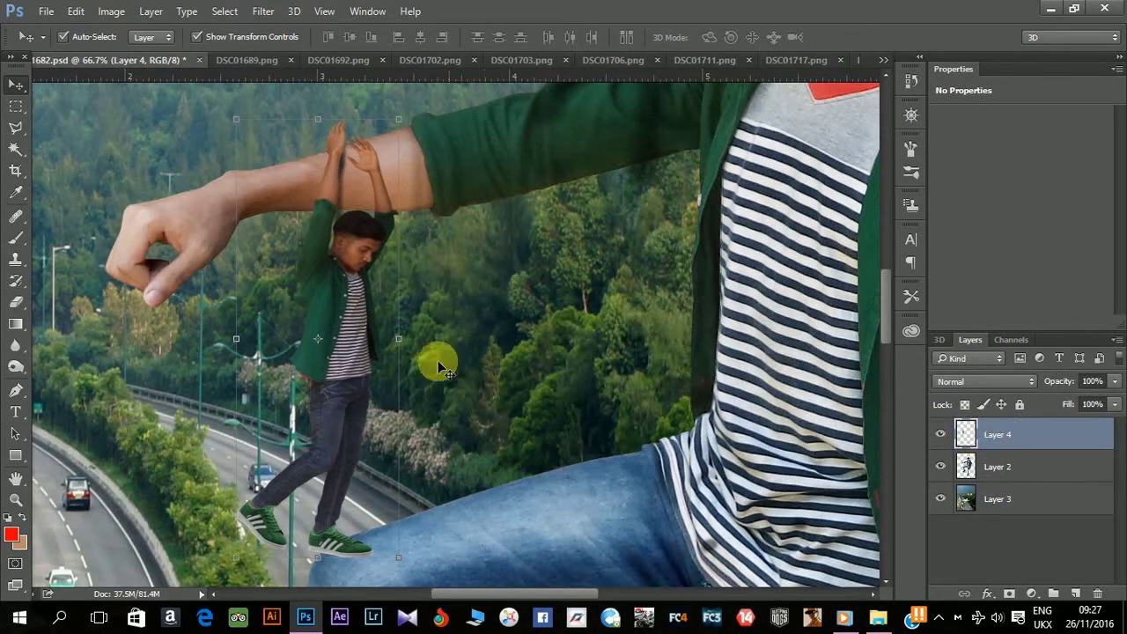
{"action": "left_click_drag", "start_coordinate": [399, 334], "coordinate": [406, 349]}
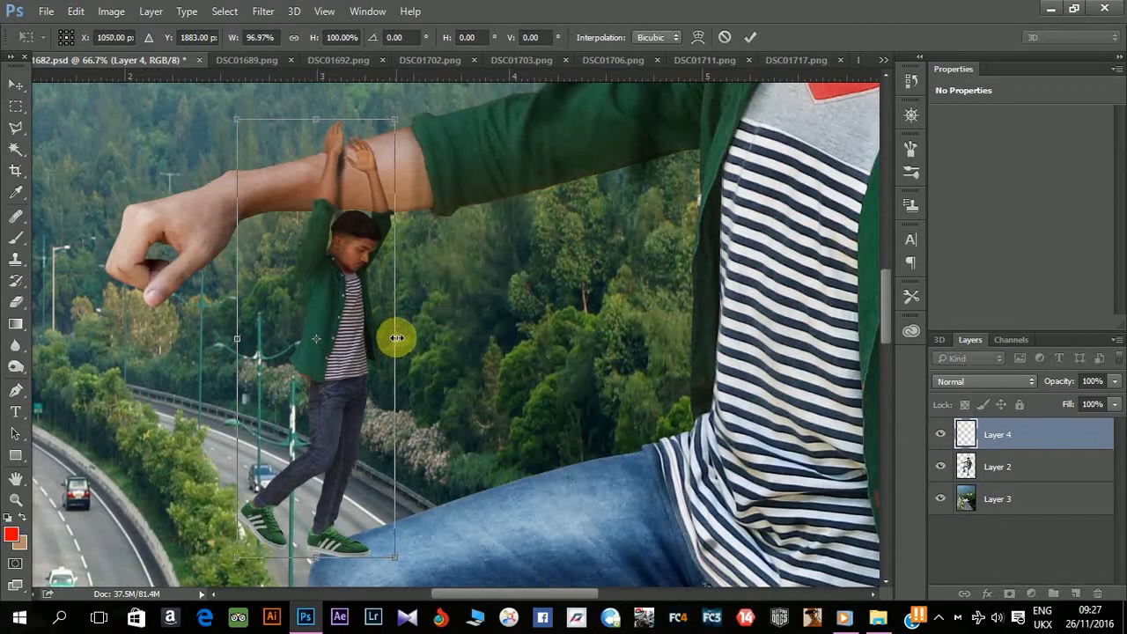
{"action": "key", "text": "Return"}
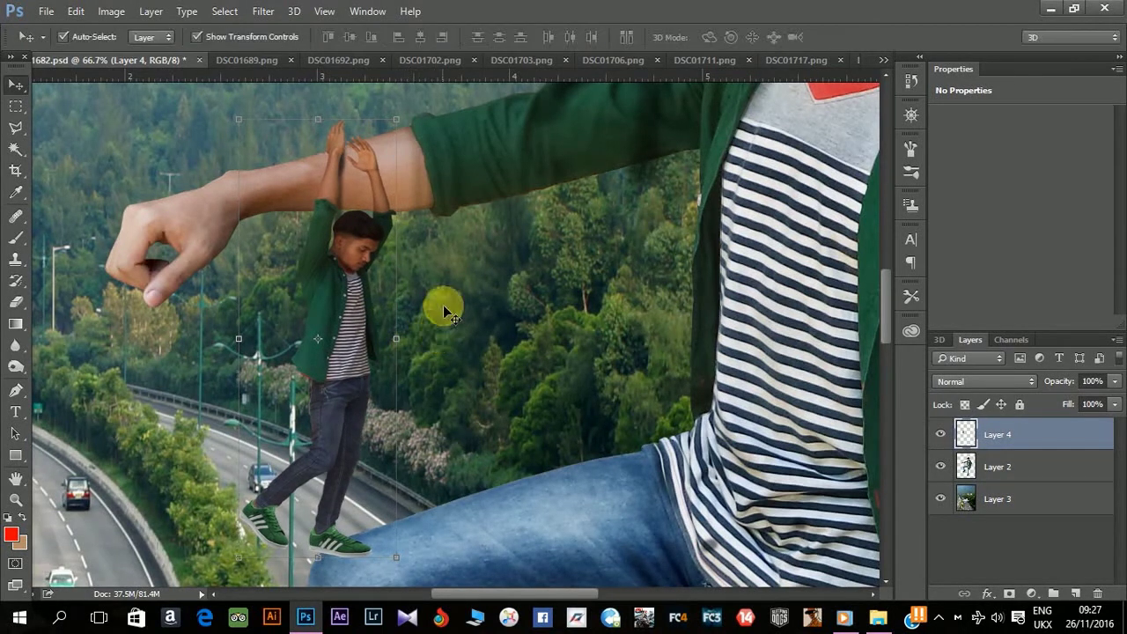
Step: Nudge the small boy down and shorten him from the top
{"action": "key", "text": "Down"}
{"action": "key", "text": "Down"}
{"action": "key", "text": "Down"}
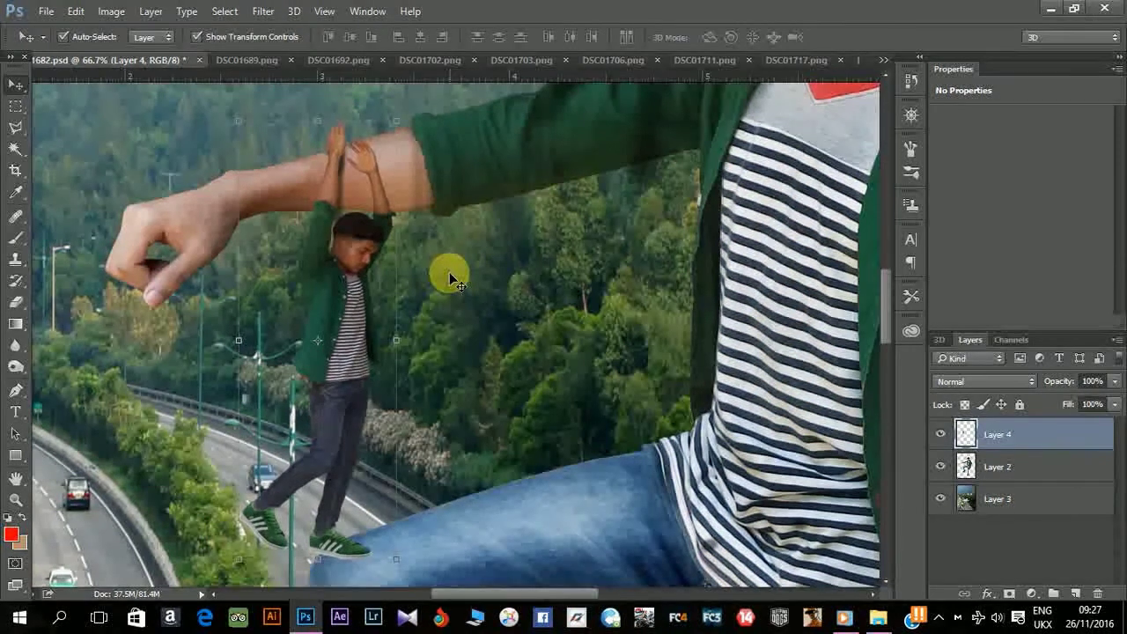
{"action": "key", "text": "Down"}
{"action": "key", "text": "Down"}
{"action": "key", "text": "Down"}
{"action": "key", "text": "Down"}
{"action": "key", "text": "Down"}
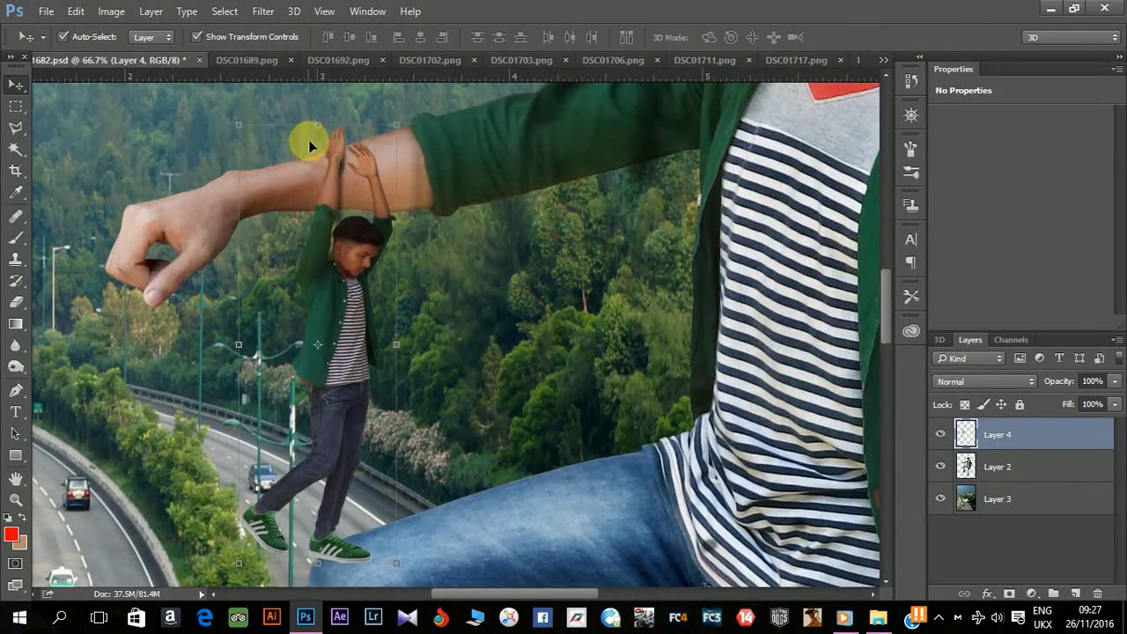
{"action": "key", "text": "Down"}
{"action": "left_click_drag", "start_coordinate": [317, 127], "coordinate": [317, 139]}
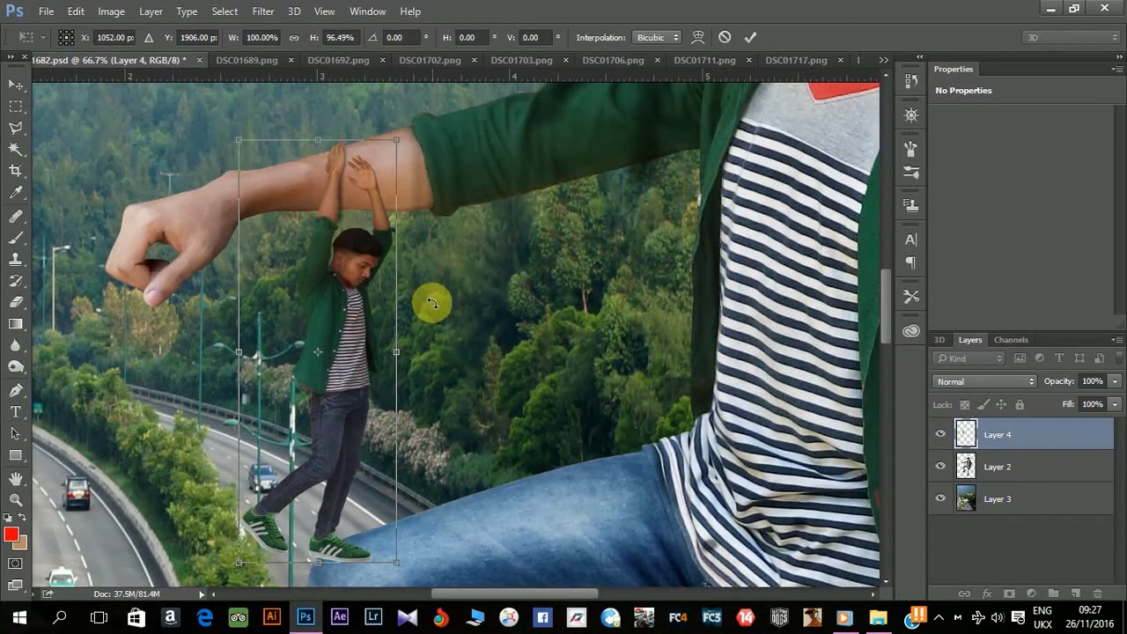
{"action": "key", "text": "Left"}
{"action": "key", "text": "Left"}
{"action": "key", "text": "Left"}
{"action": "key", "text": "Return"}
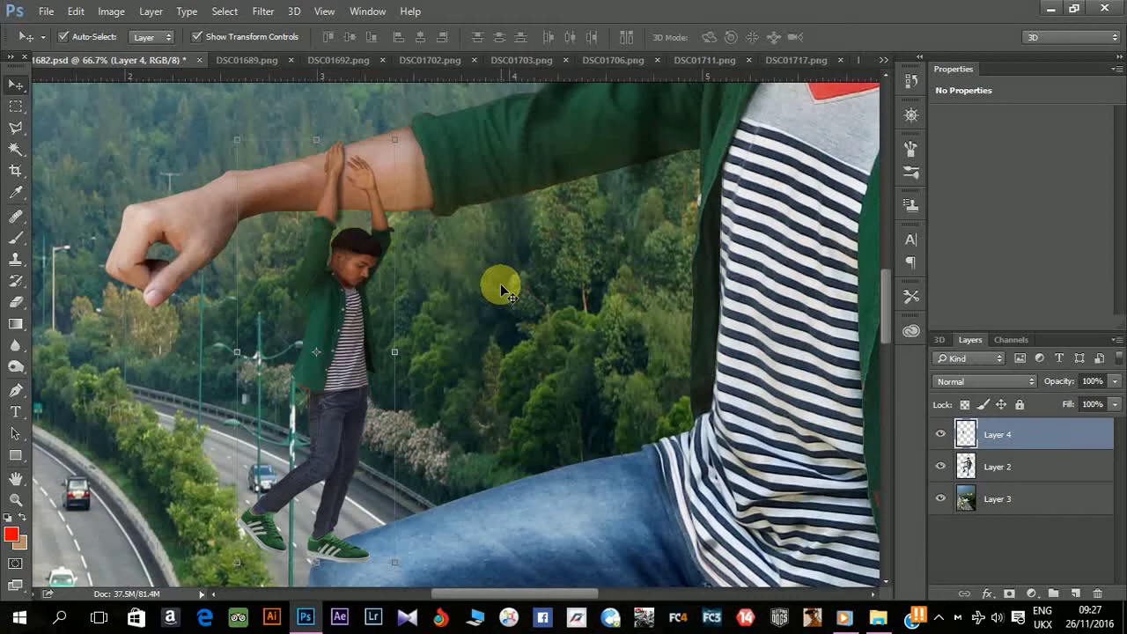
Step: Fine-tune the small boy's width so his raised hands meet the giant's forearm
{"action": "scroll", "coordinate": [500, 284], "scroll_direction": "up", "scroll_amount": 2}
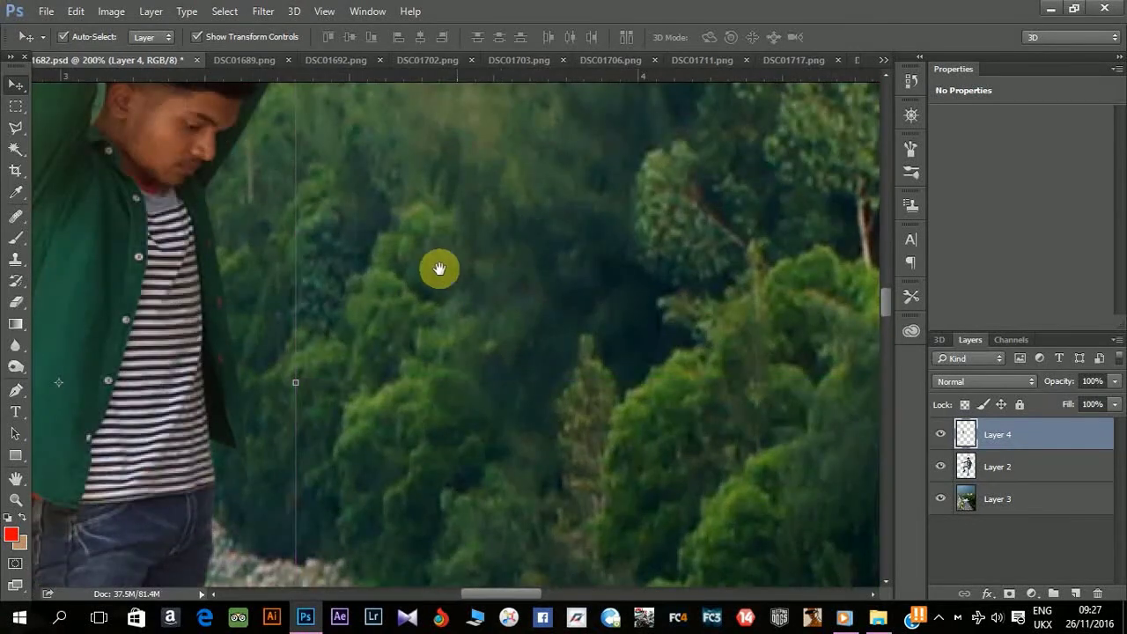
{"action": "left_click_drag", "start_coordinate": [439, 269], "coordinate": [625, 534]}
{"action": "key", "text": "ctrl+t"}
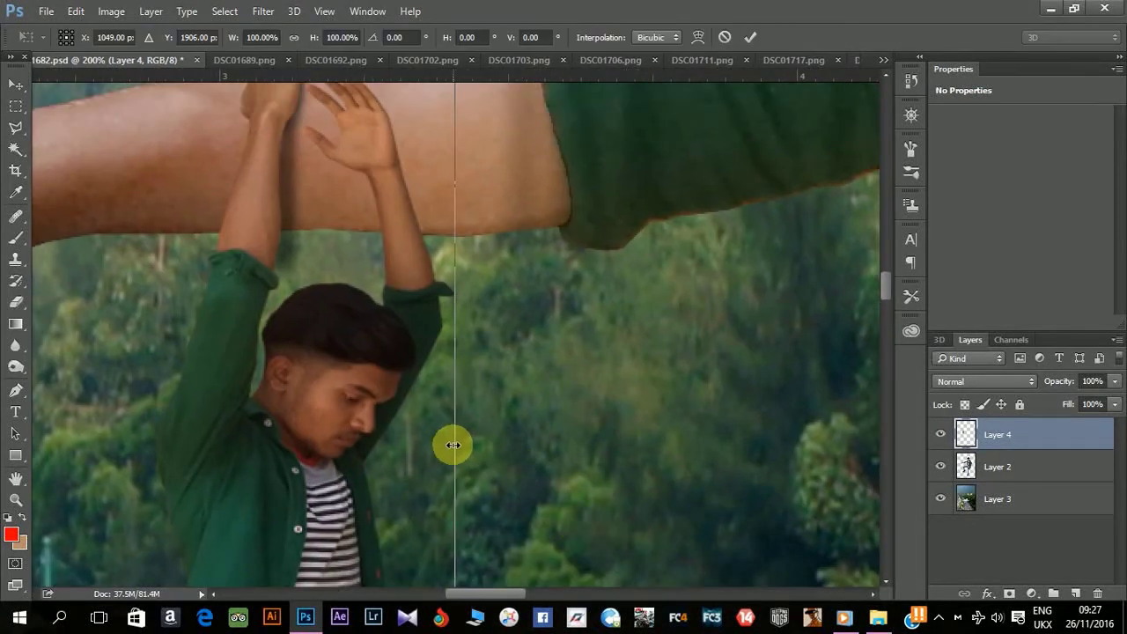
{"action": "left_click_drag", "start_coordinate": [453, 445], "coordinate": [447, 442]}
{"action": "key", "text": "Return"}
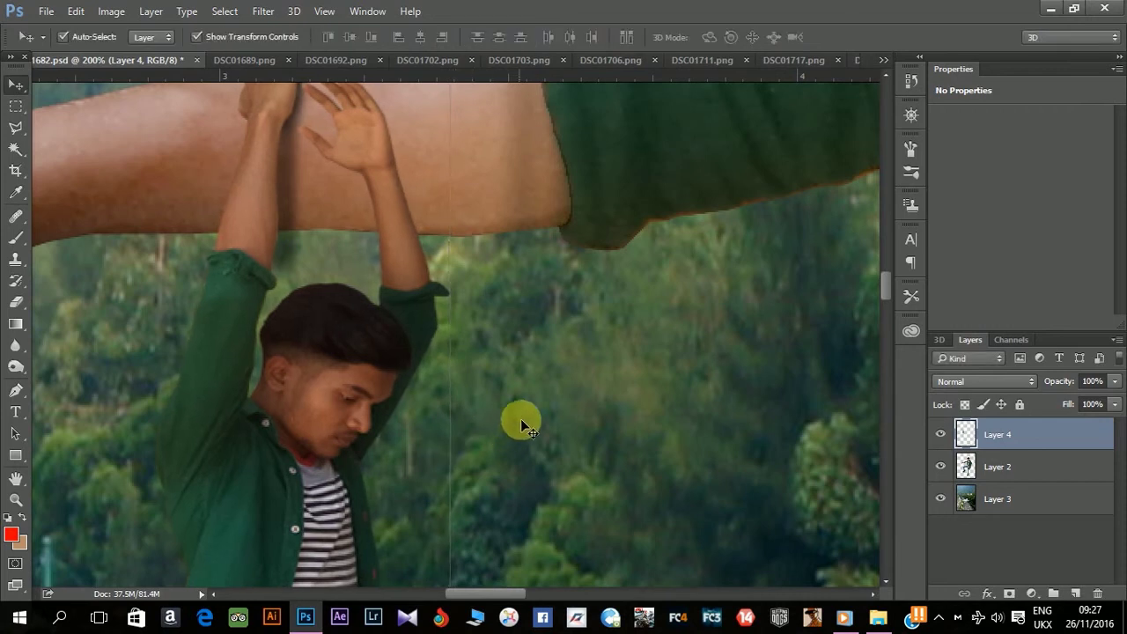
{"action": "left_click_drag", "start_coordinate": [540, 340], "coordinate": [538, 468]}
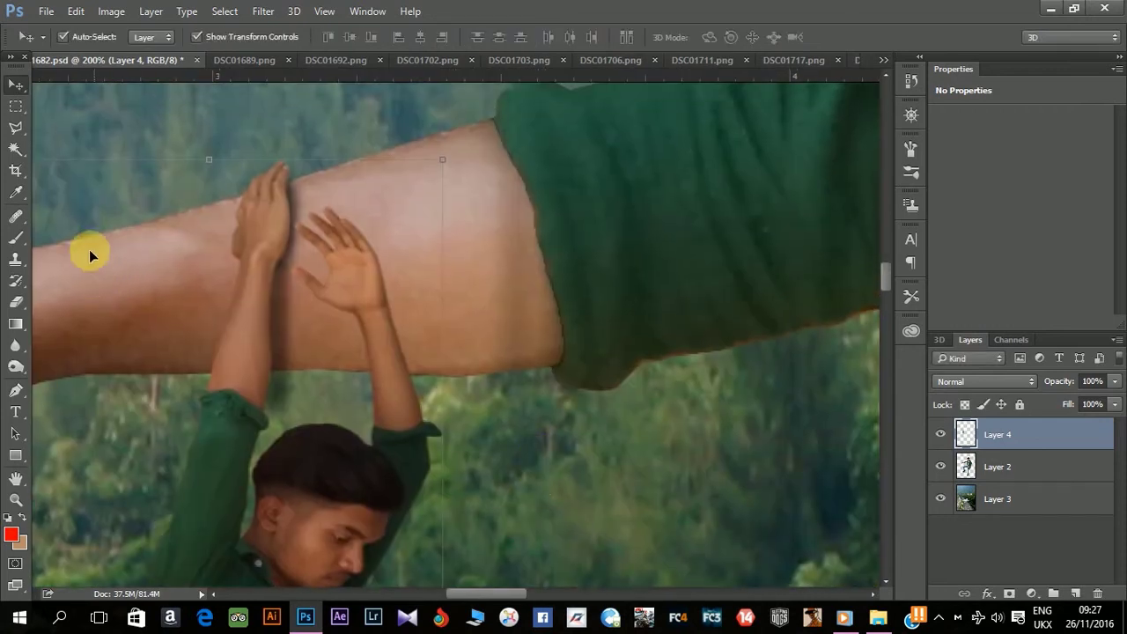
Step: Erase the tiny boy's hand overlapping the giant's arm using a soft, smaller eraser brush
{"action": "left_click", "coordinate": [15, 301]}
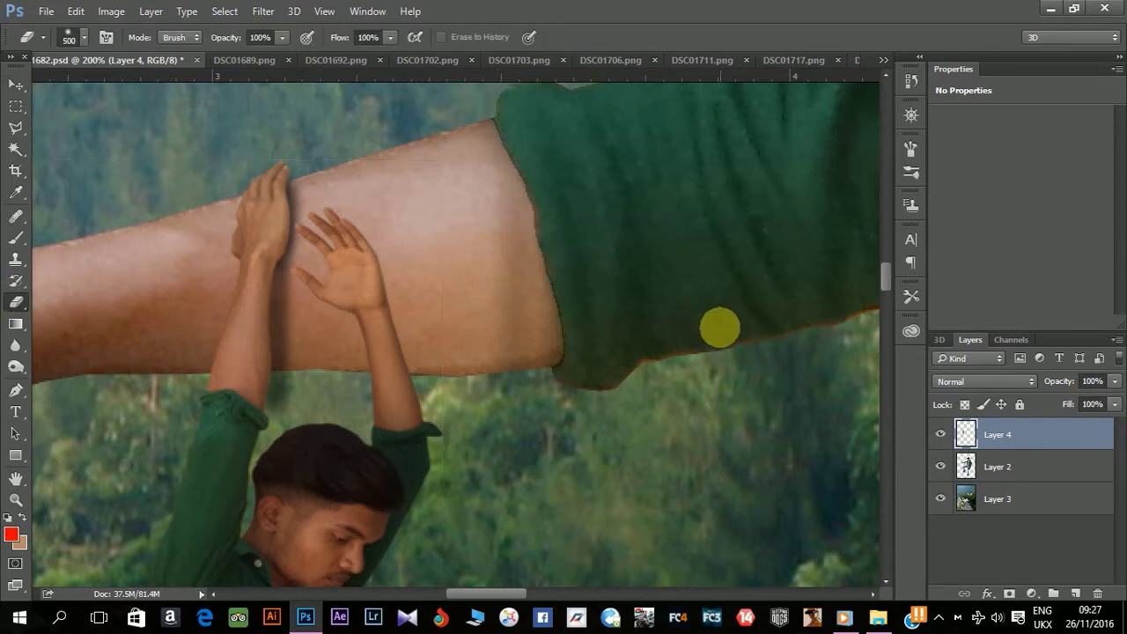
{"action": "right_click", "coordinate": [573, 236]}
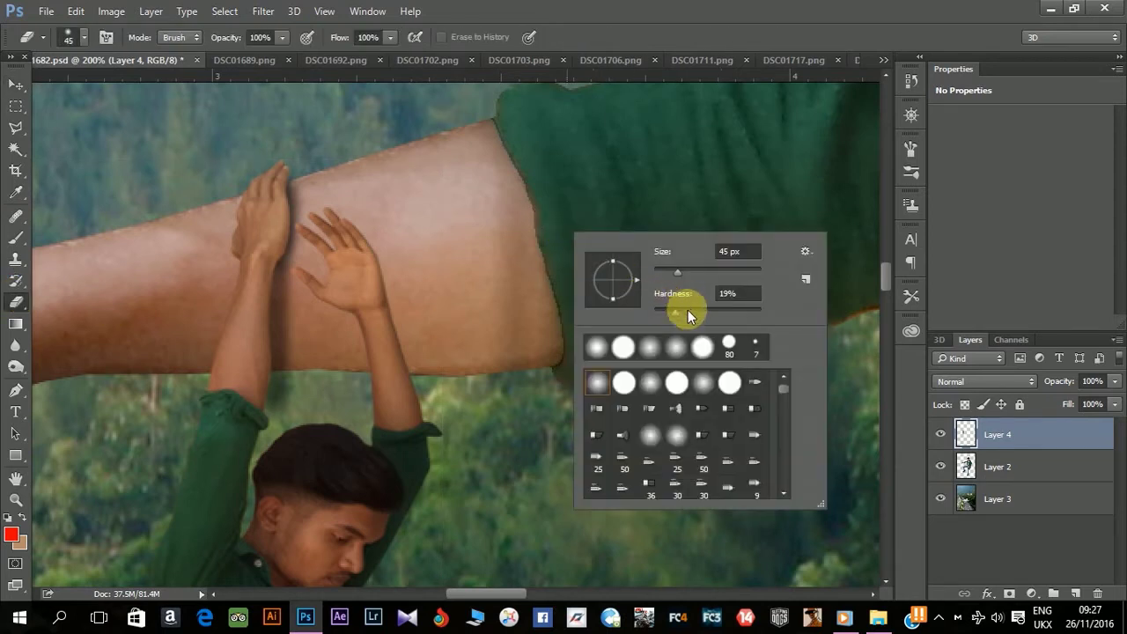
{"action": "left_click_drag", "start_coordinate": [688, 311], "coordinate": [781, 307]}
{"action": "key", "text": "Return"}
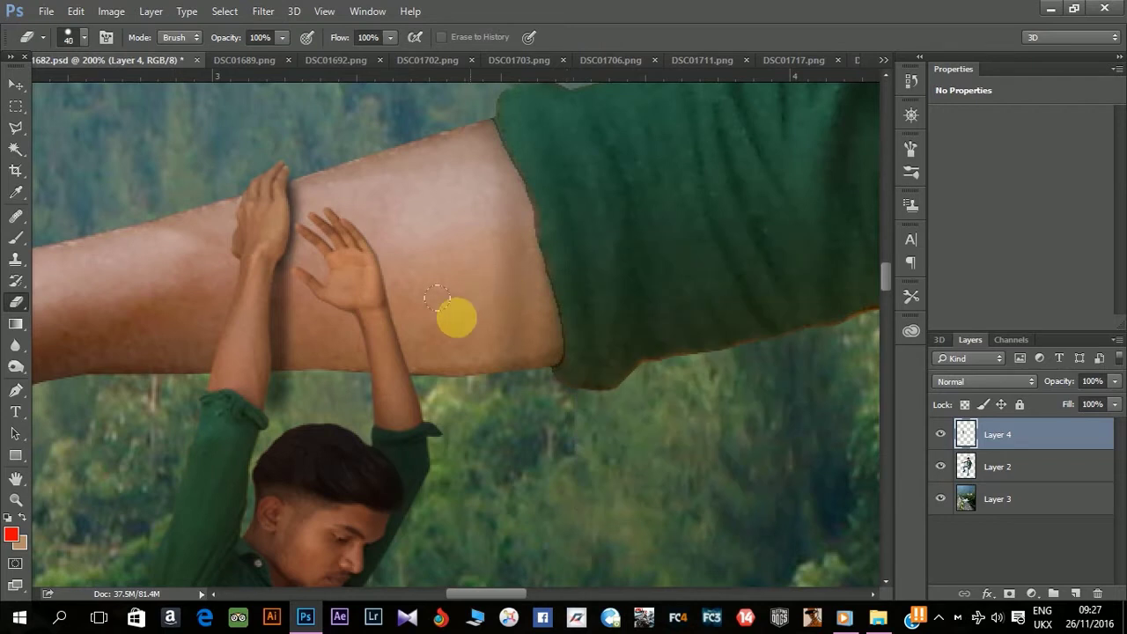
{"action": "key", "text": "bracketleft"}
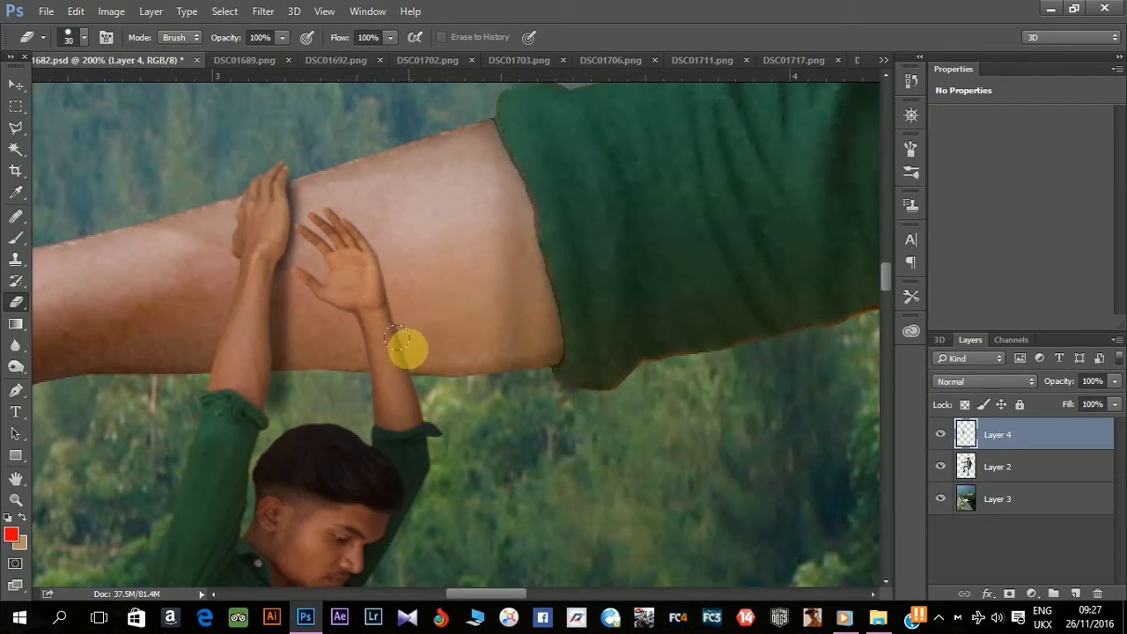
{"action": "mouse_move", "coordinate": [356, 336]}
{"action": "left_mouse_down"}
{"action": "mouse_move", "coordinate": [377, 309]}
{"action": "mouse_move", "coordinate": [308, 269]}
{"action": "mouse_move", "coordinate": [315, 226]}
{"action": "mouse_move", "coordinate": [327, 221]}
{"action": "mouse_move", "coordinate": [355, 287]}
{"action": "mouse_move", "coordinate": [363, 264]}
{"action": "left_mouse_up"}
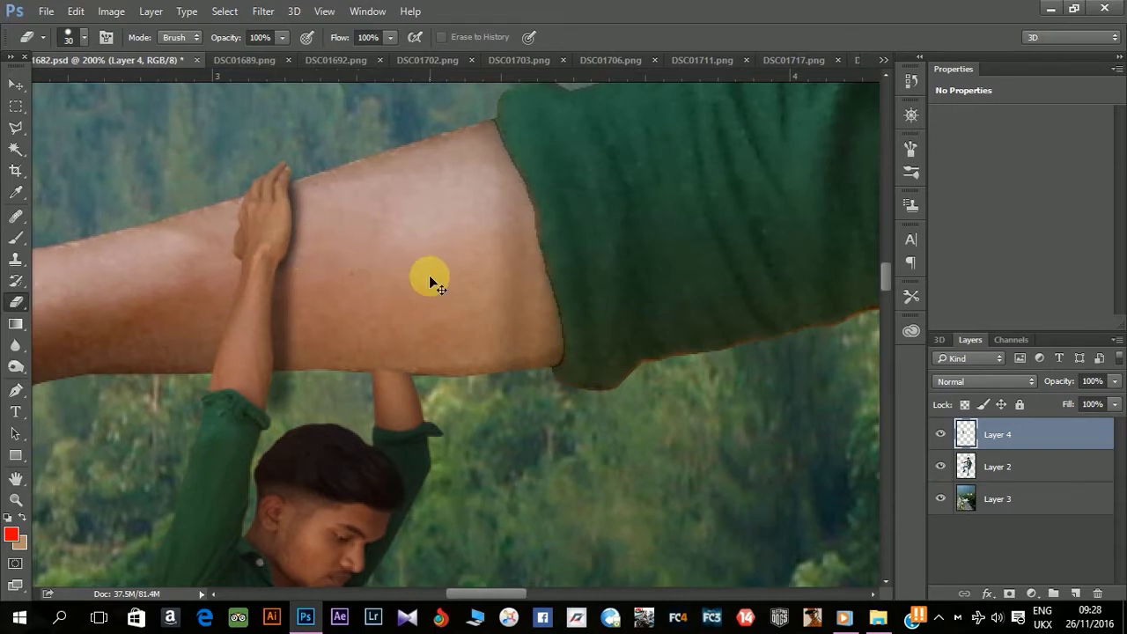
{"action": "key", "text": "ctrl+minus"}
{"action": "key", "text": "ctrl+minus"}
{"action": "key", "text": "ctrl+minus"}
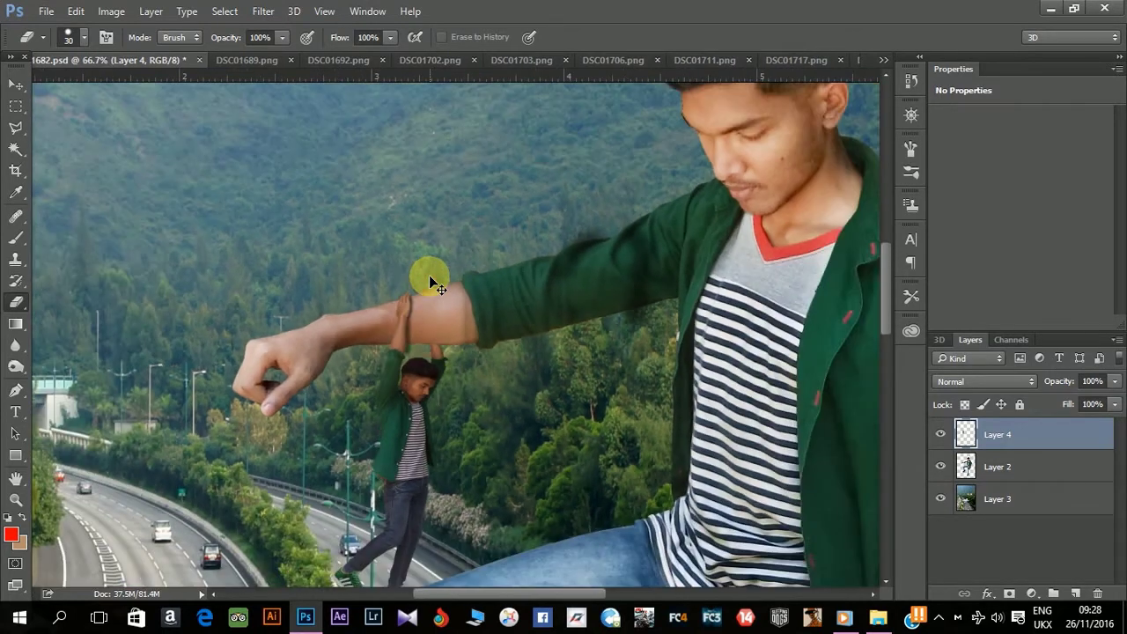
Step: Close DSC01689.png and bring the DSC01692.png raised-arm figure into the composite
{"action": "key", "text": "ctrl+minus"}
{"action": "key", "text": "ctrl+minus"}
{"action": "key", "text": "ctrl+minus"}
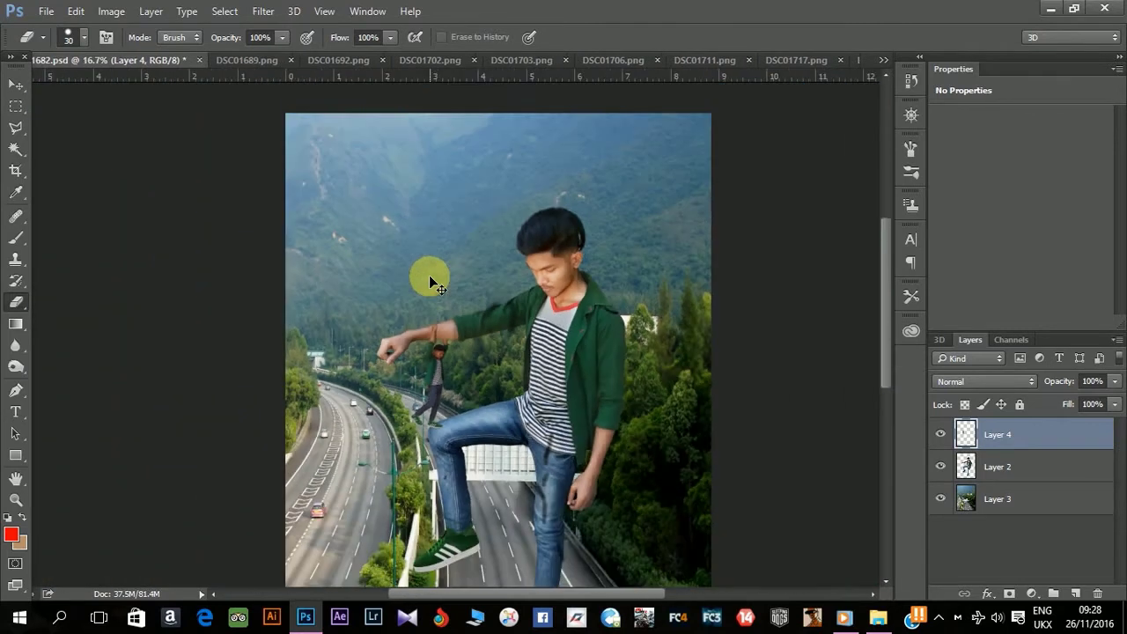
{"action": "key", "text": "ctrl+minus"}
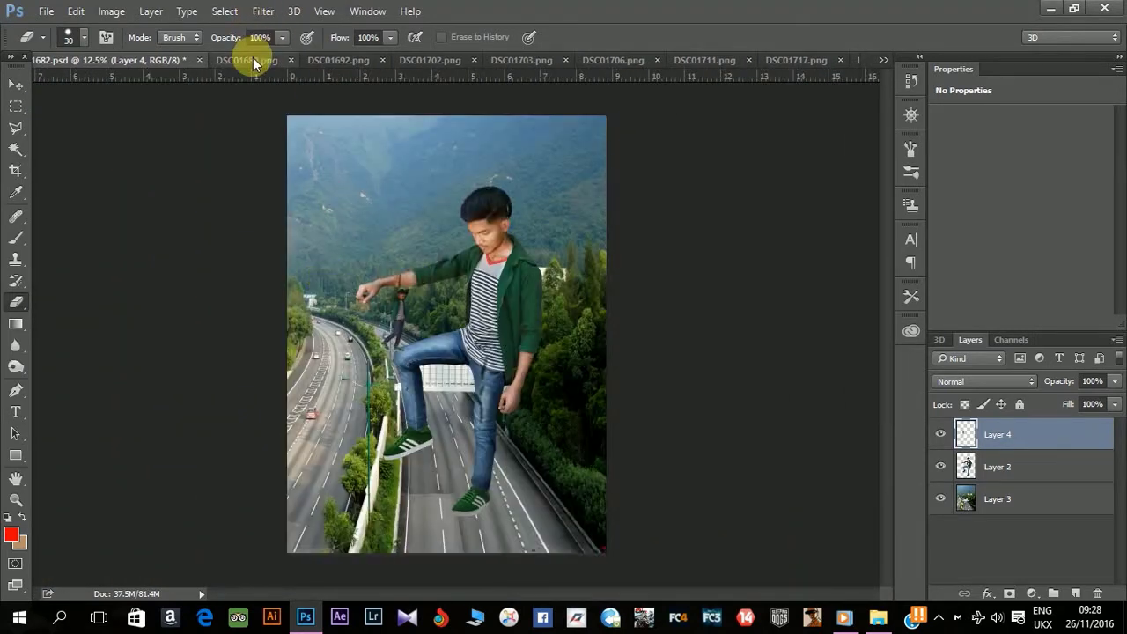
{"action": "left_click", "coordinate": [271, 61]}
{"action": "left_click", "coordinate": [285, 60]}
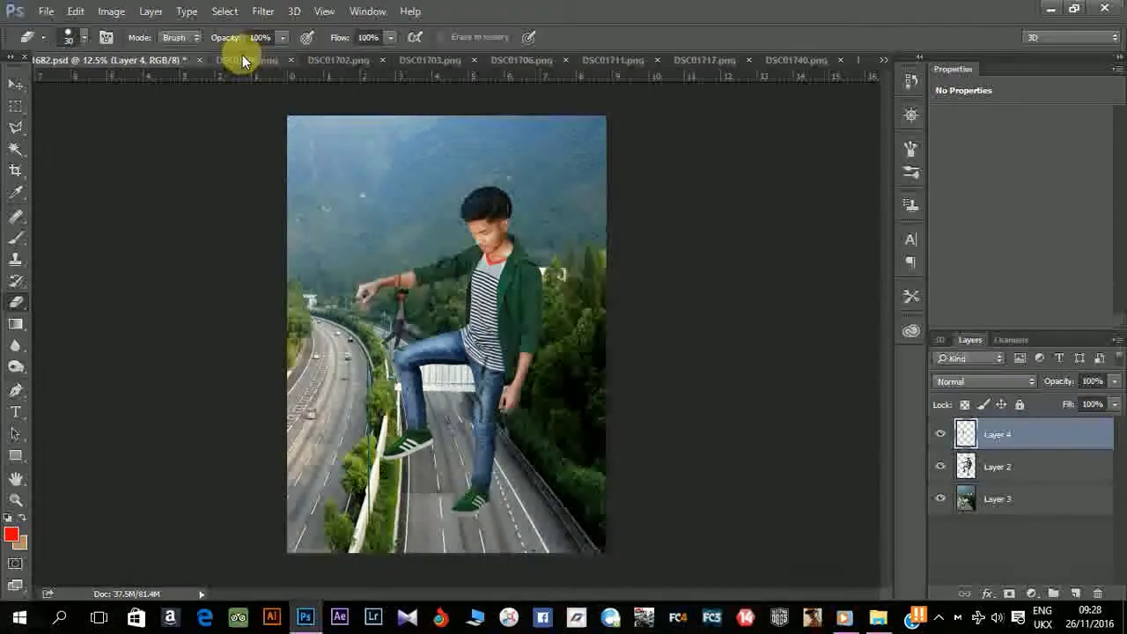
{"action": "left_click", "coordinate": [242, 57]}
{"action": "left_click", "coordinate": [21, 83]}
{"action": "mouse_move", "coordinate": [312, 166]}
{"action": "left_mouse_down"}
{"action": "mouse_move", "coordinate": [56, 66]}
{"action": "mouse_move", "coordinate": [351, 226]}
{"action": "left_mouse_up"}
Step: Shrink the new Layer 5 figure and place it beside the giant's shoulder above the trees
{"action": "left_click_drag", "start_coordinate": [463, 174], "coordinate": [369, 353]}
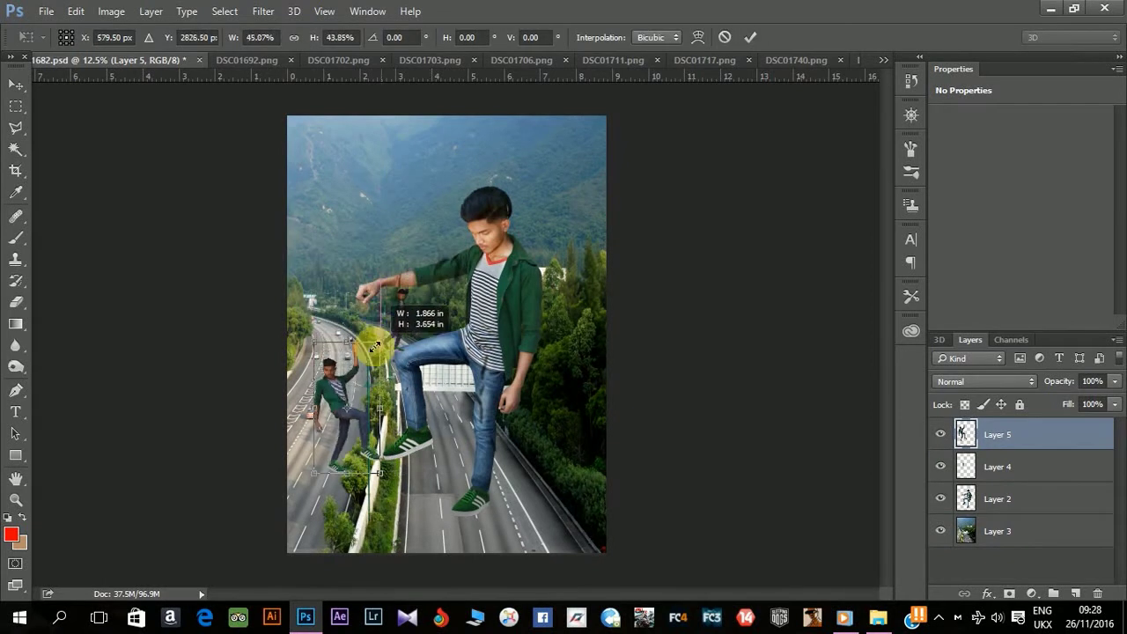
{"action": "left_click_drag", "start_coordinate": [333, 402], "coordinate": [536, 200]}
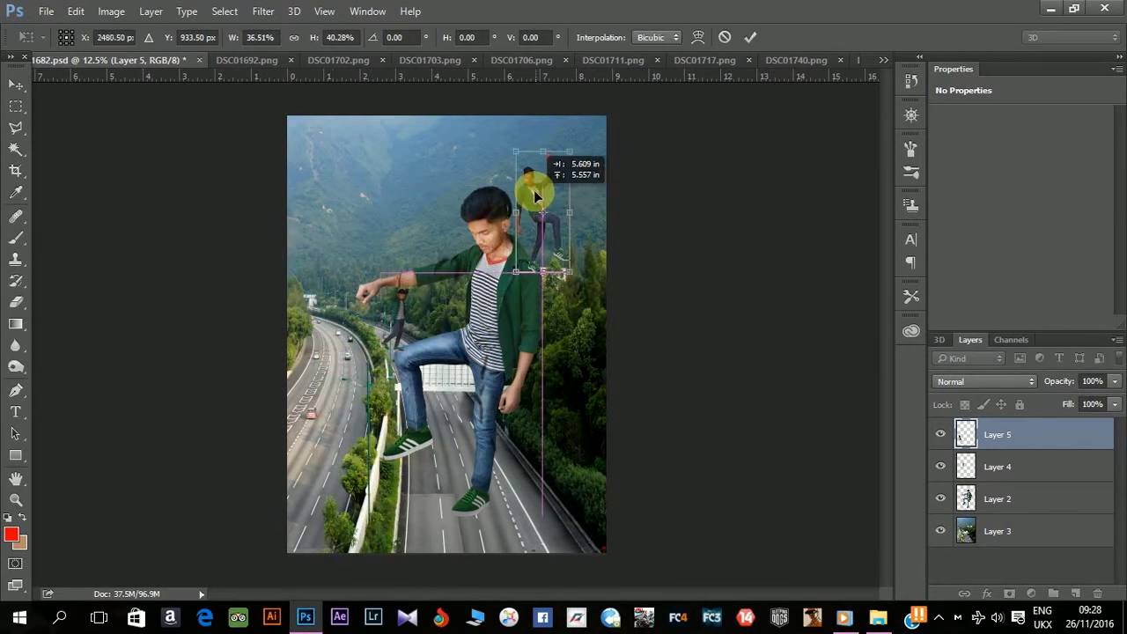
{"action": "left_click_drag", "start_coordinate": [566, 157], "coordinate": [540, 215]}
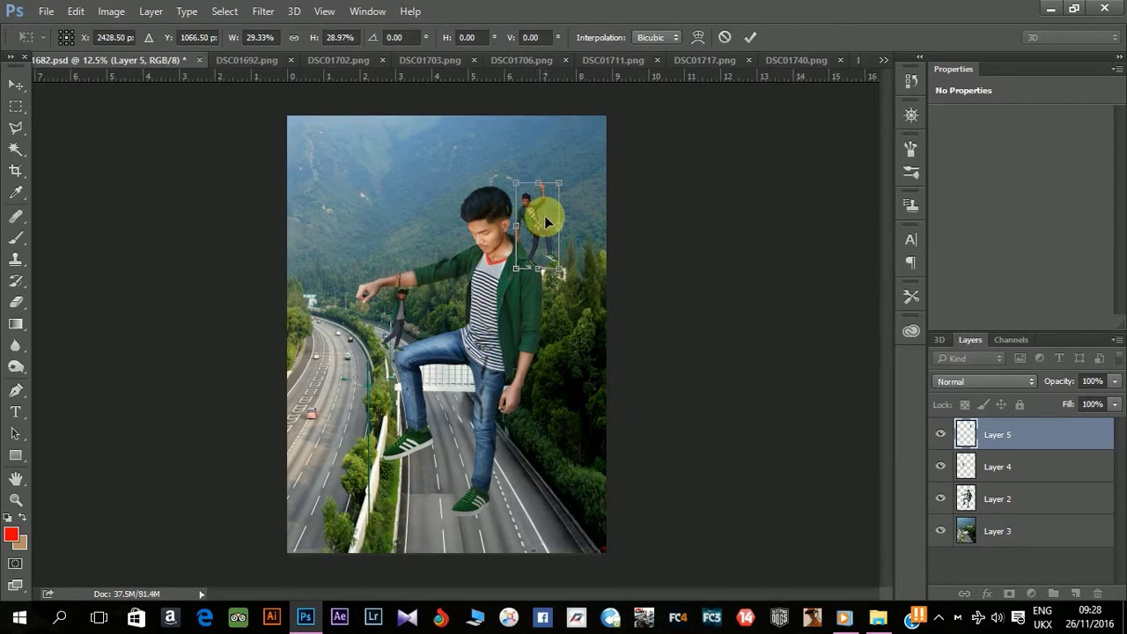
{"action": "scroll", "coordinate": [546, 222], "scroll_direction": "up", "scroll_amount": 1, "text": "alt"}
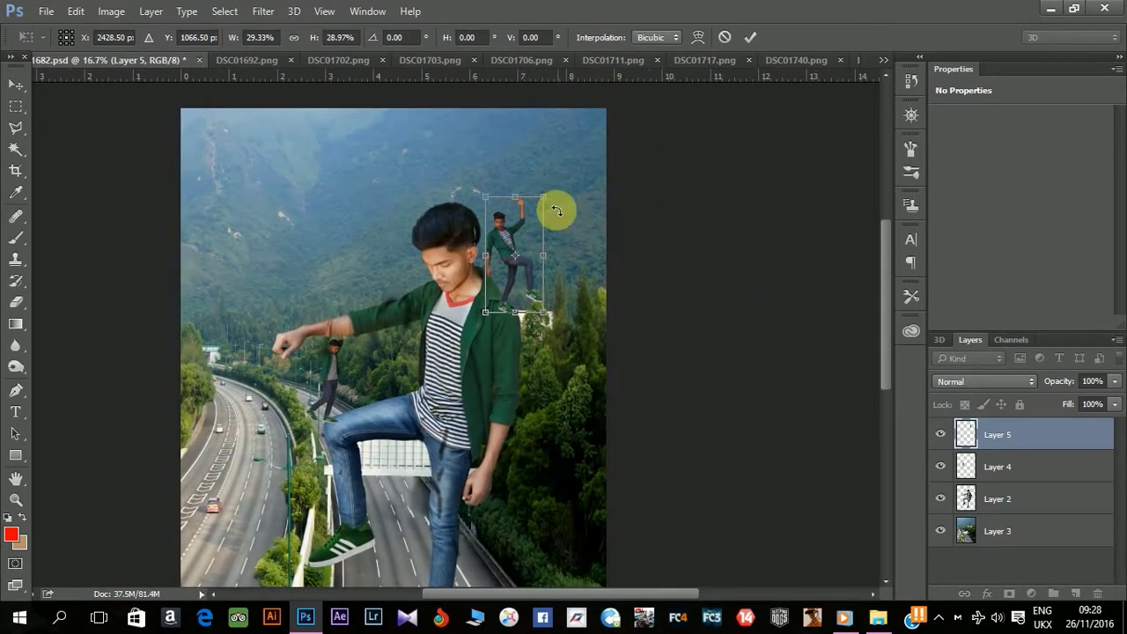
{"action": "key", "text": "Right"}
{"action": "key", "text": "Right"}
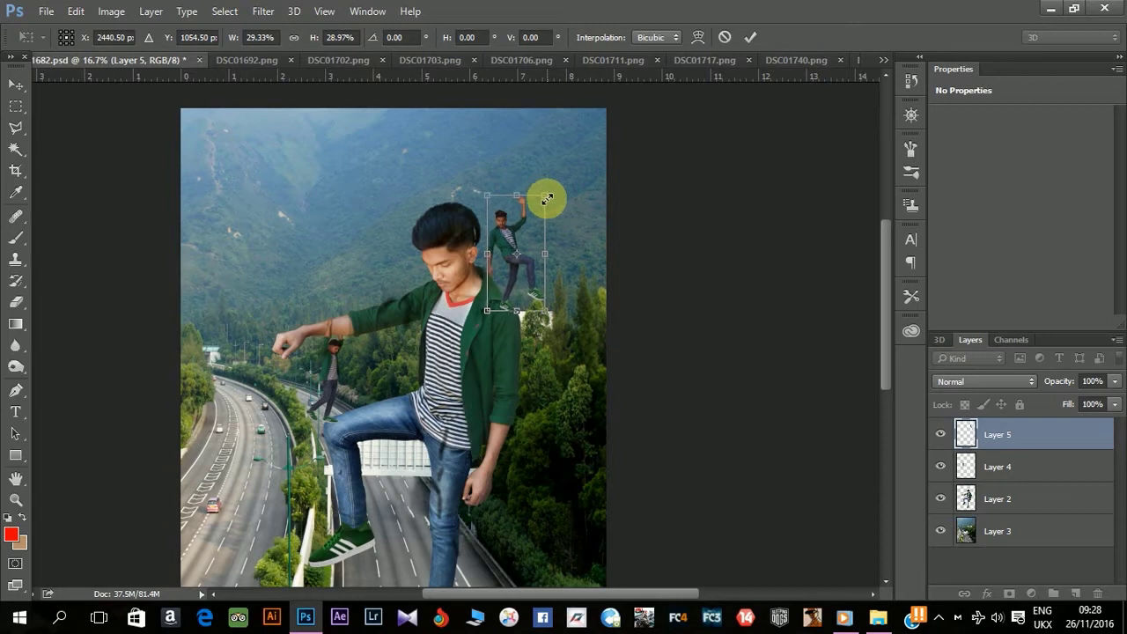
{"action": "key", "text": "Right"}
{"action": "key", "text": "Right"}
{"action": "key", "text": "Return"}
{"action": "key", "text": "ctrl+t"}
{"action": "left_click_drag", "start_coordinate": [546, 195], "coordinate": [547, 207]}
{"action": "key", "text": "Return"}
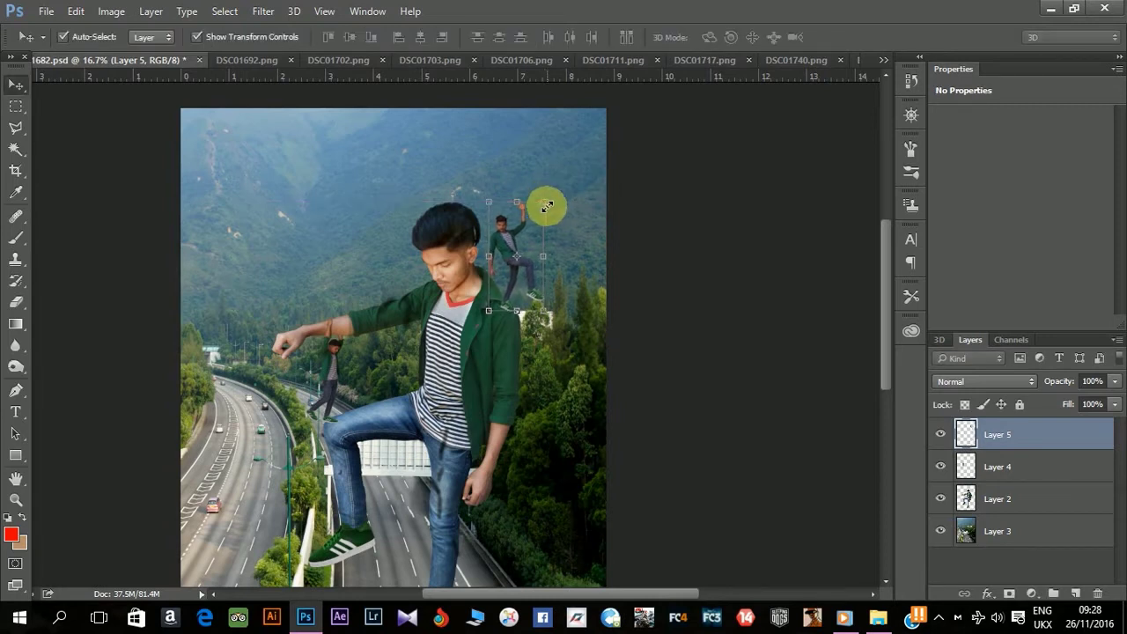
Step: Close DSC01692.png and bring the DSC01702.png seated boy into the composite
{"action": "left_click", "coordinate": [718, 257]}
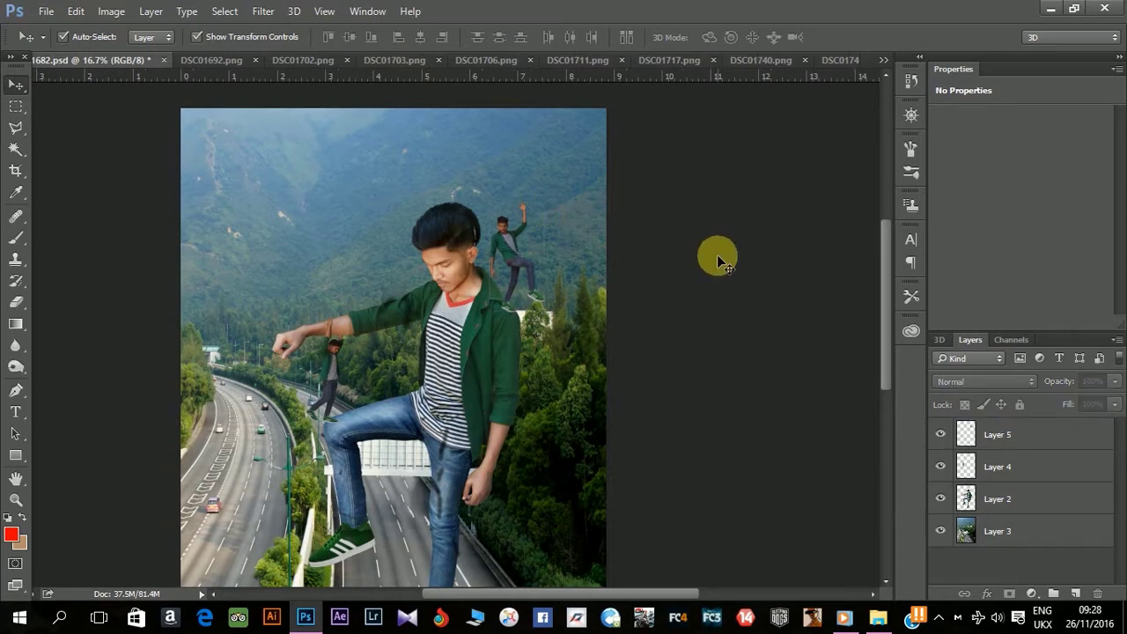
{"action": "left_click", "coordinate": [229, 61]}
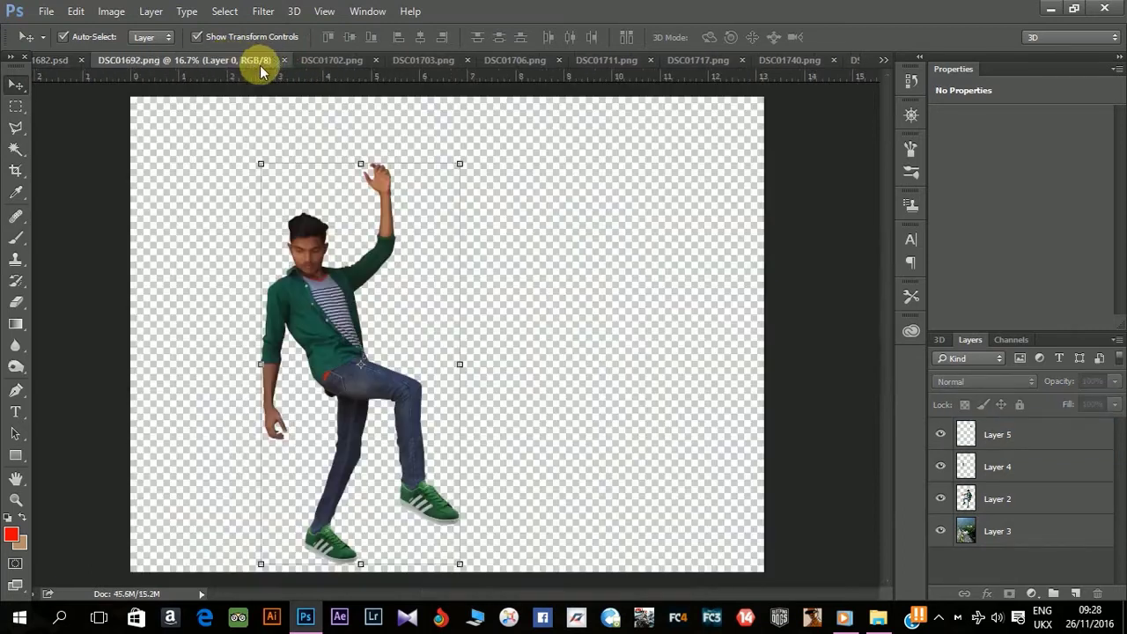
{"action": "left_click", "coordinate": [284, 62]}
{"action": "left_click", "coordinate": [206, 62]}
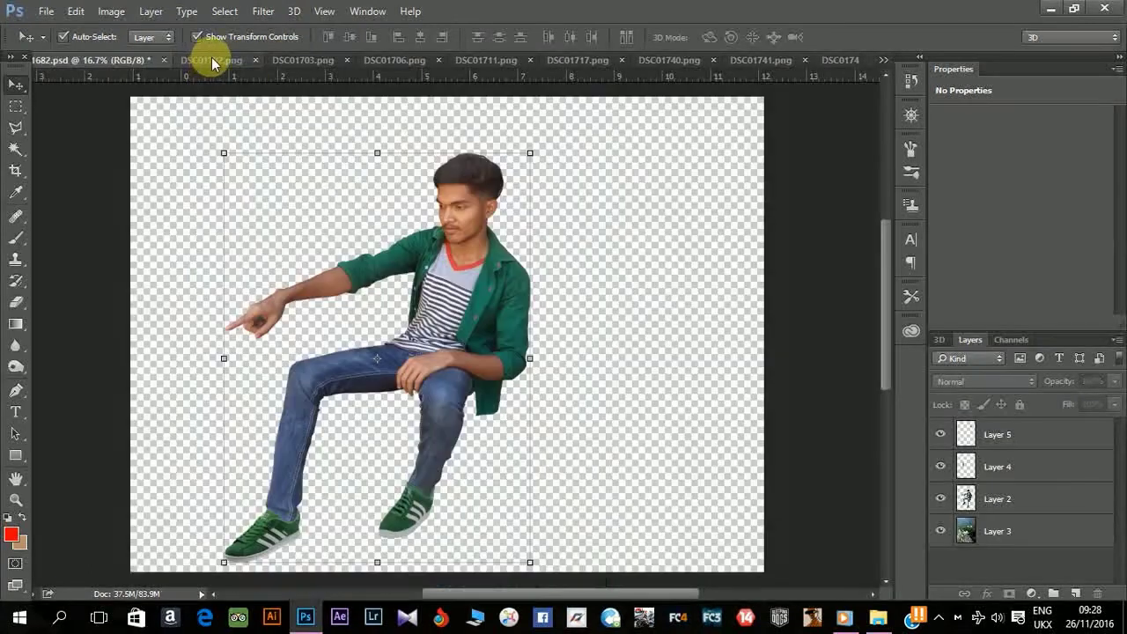
{"action": "mouse_move", "coordinate": [470, 277]}
{"action": "left_mouse_down"}
{"action": "mouse_move", "coordinate": [60, 60]}
{"action": "mouse_move", "coordinate": [312, 194]}
{"action": "left_mouse_up"}
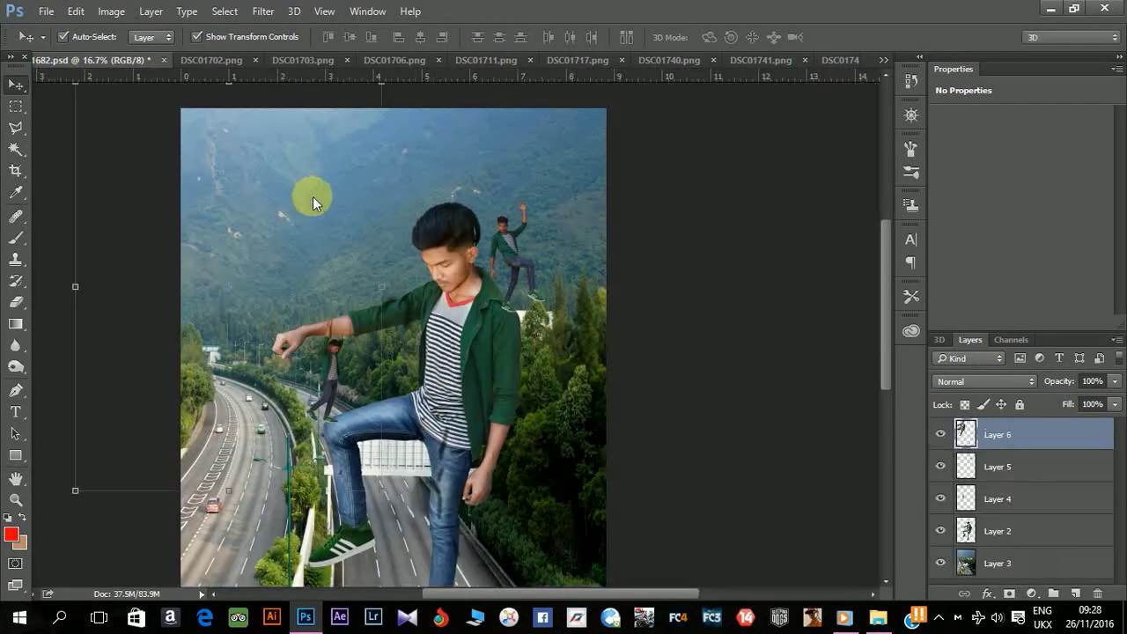
{"action": "left_click_drag", "start_coordinate": [339, 146], "coordinate": [503, 252]}
Step: Shrink the seated boy, tilt him counter-clockwise and set him on the outstretched arm
{"action": "key", "text": "ctrl+t"}
{"action": "mouse_move", "coordinate": [551, 202]}
{"action": "left_mouse_down"}
{"action": "mouse_move", "coordinate": [382, 407]}
{"action": "mouse_move", "coordinate": [309, 550]}
{"action": "mouse_move", "coordinate": [414, 292]}
{"action": "left_mouse_up"}
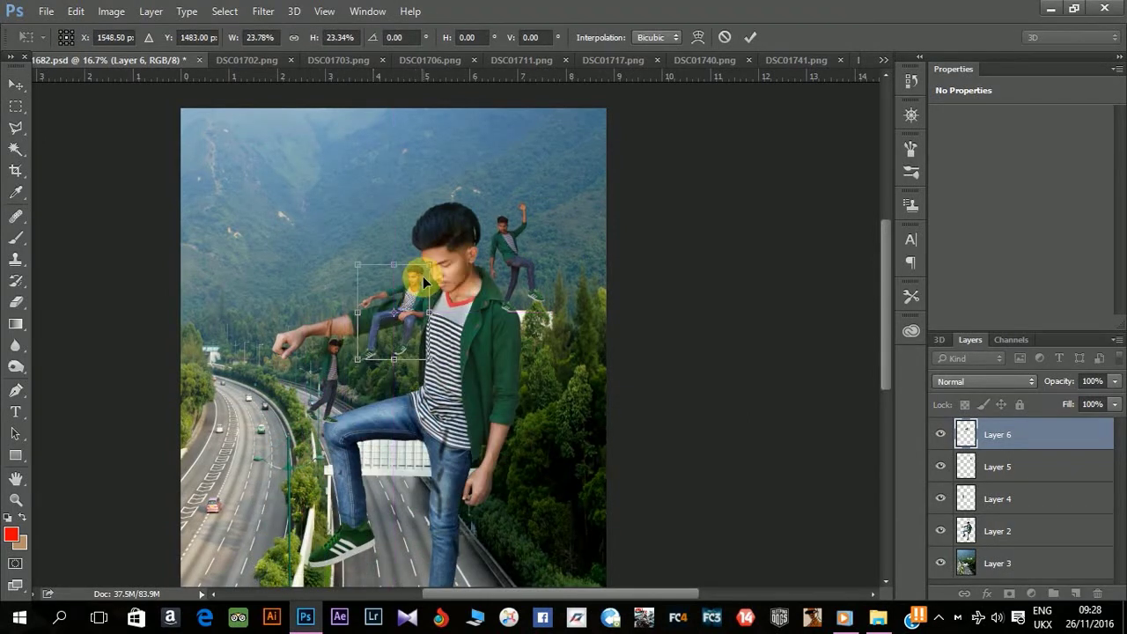
{"action": "key", "text": "Return"}
{"action": "key", "text": "ctrl+plus"}
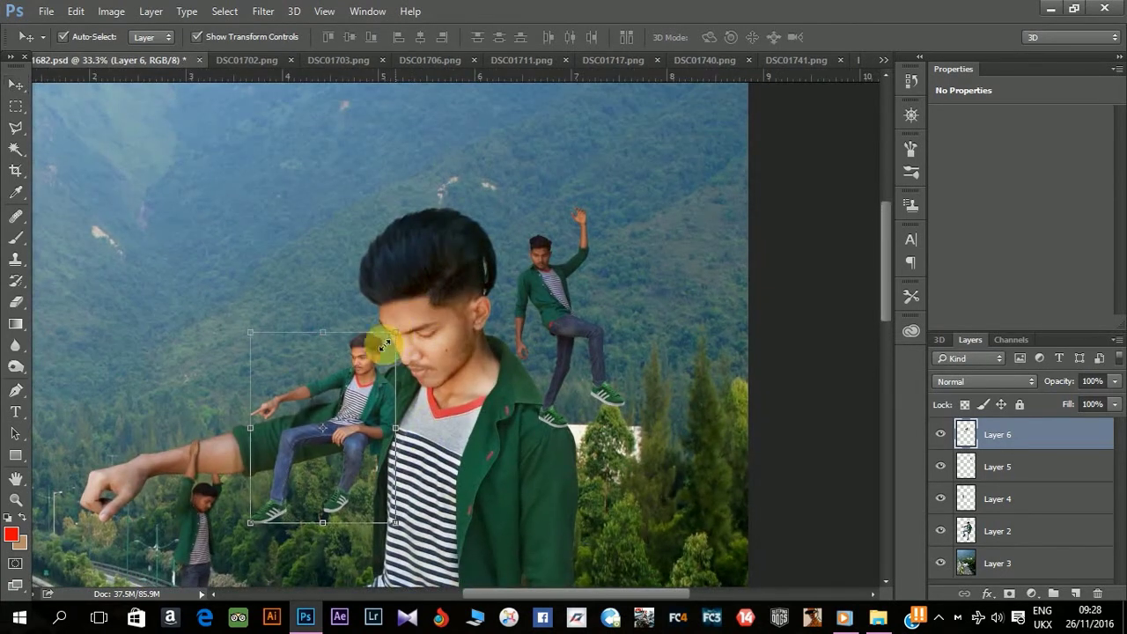
{"action": "left_click_drag", "start_coordinate": [394, 340], "coordinate": [353, 372]}
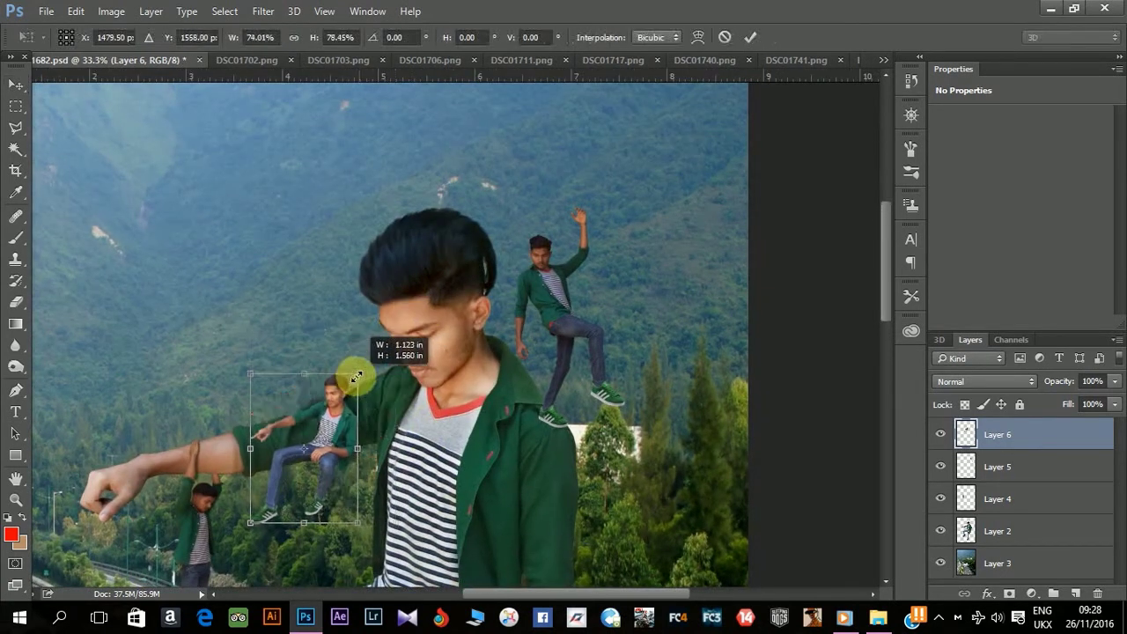
{"action": "left_click_drag", "start_coordinate": [344, 425], "coordinate": [365, 354]}
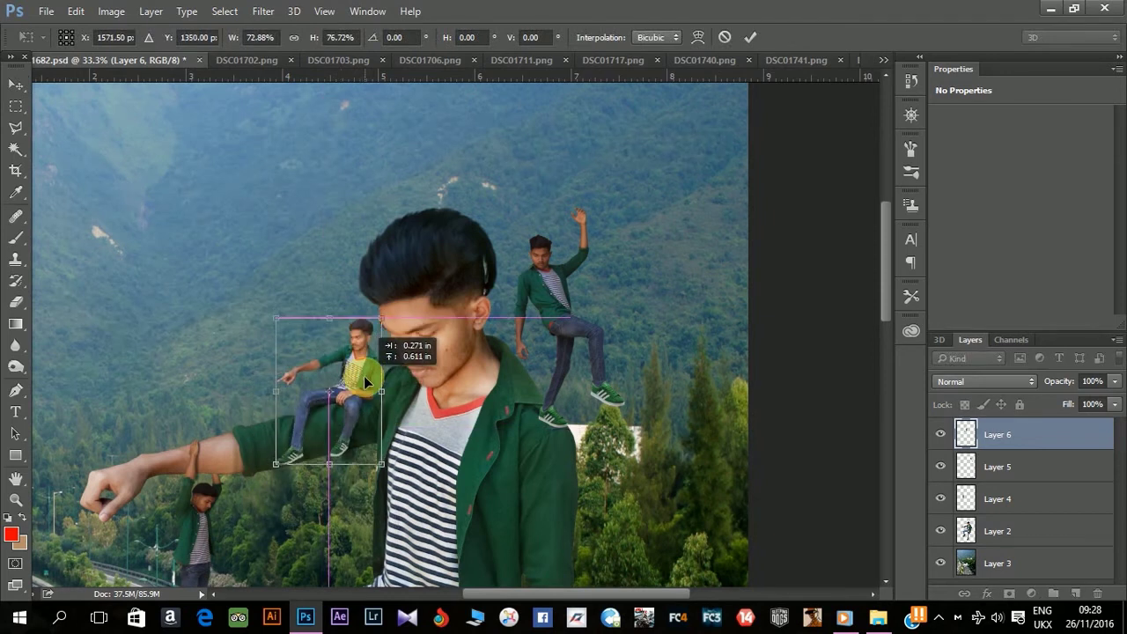
{"action": "left_click_drag", "start_coordinate": [264, 307], "coordinate": [250, 321]}
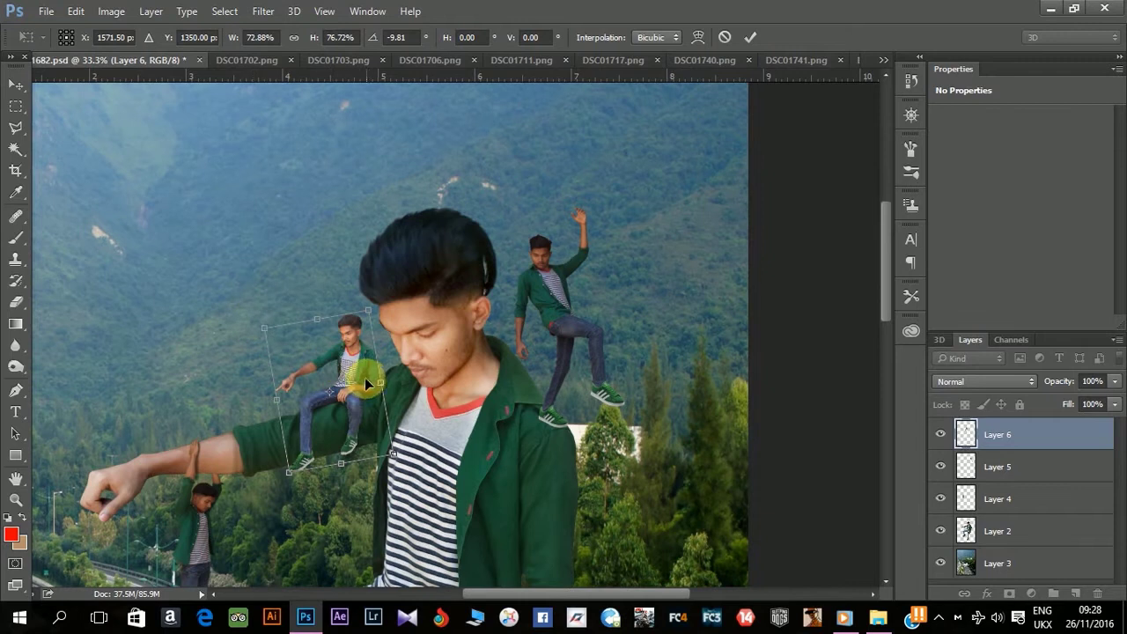
{"action": "double_click", "coordinate": [364, 377]}
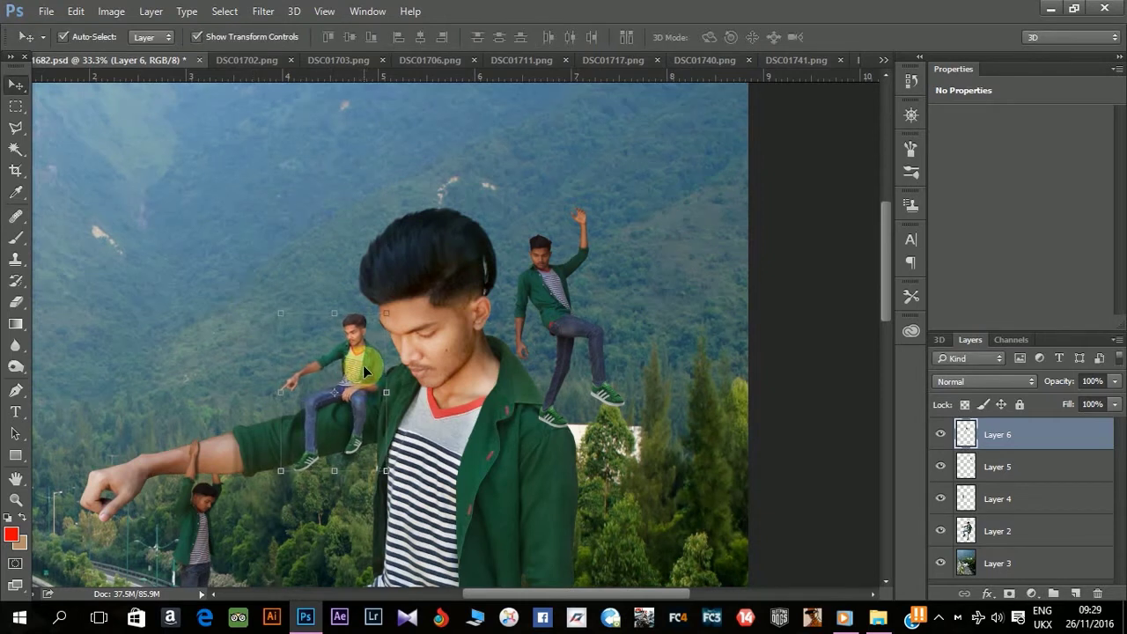
Step: Nudge the seated boy a few pixels up and left for a snug fit on the arm
{"action": "key", "text": "Up"}
{"action": "key", "text": "Up"}
{"action": "key", "text": "Left"}
{"action": "key", "text": "Up"}
{"action": "key", "text": "Left"}
{"action": "key", "text": "Up"}
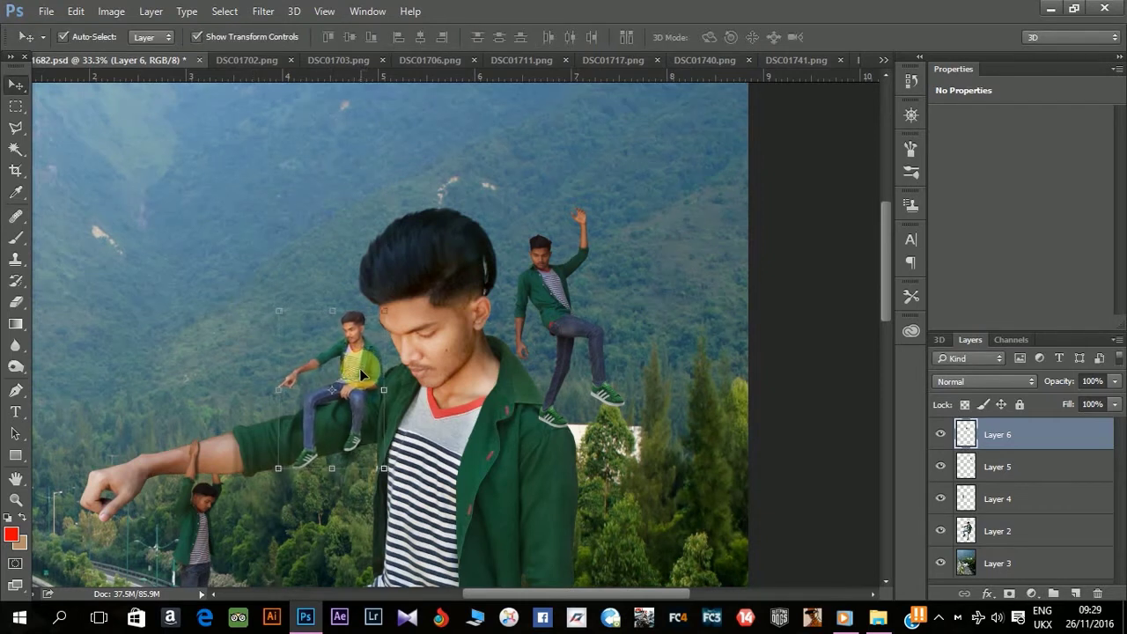
{"action": "key", "text": "Down"}
{"action": "key", "text": "Down"}
{"action": "key", "text": "Left"}
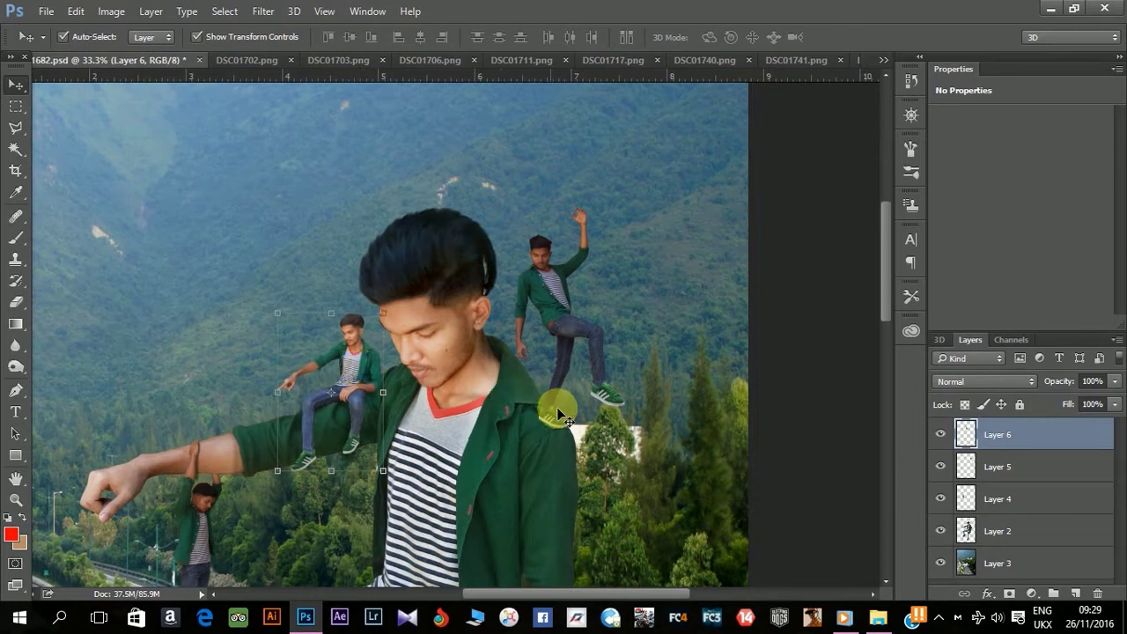
{"action": "key", "text": "ctrl+minus"}
{"action": "key", "text": "ctrl+minus"}
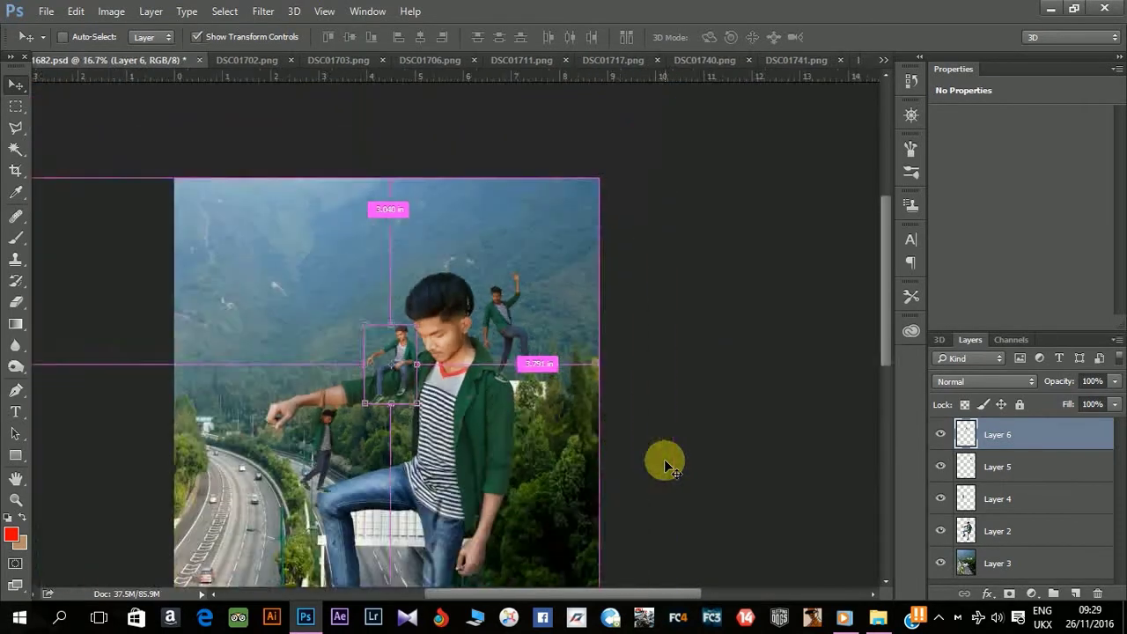
{"action": "key", "text": "ctrl+minus"}
Step: Close DSC01702.png and bring the DSC01703.png back-view boy into the composite
{"action": "left_click", "coordinate": [684, 419]}
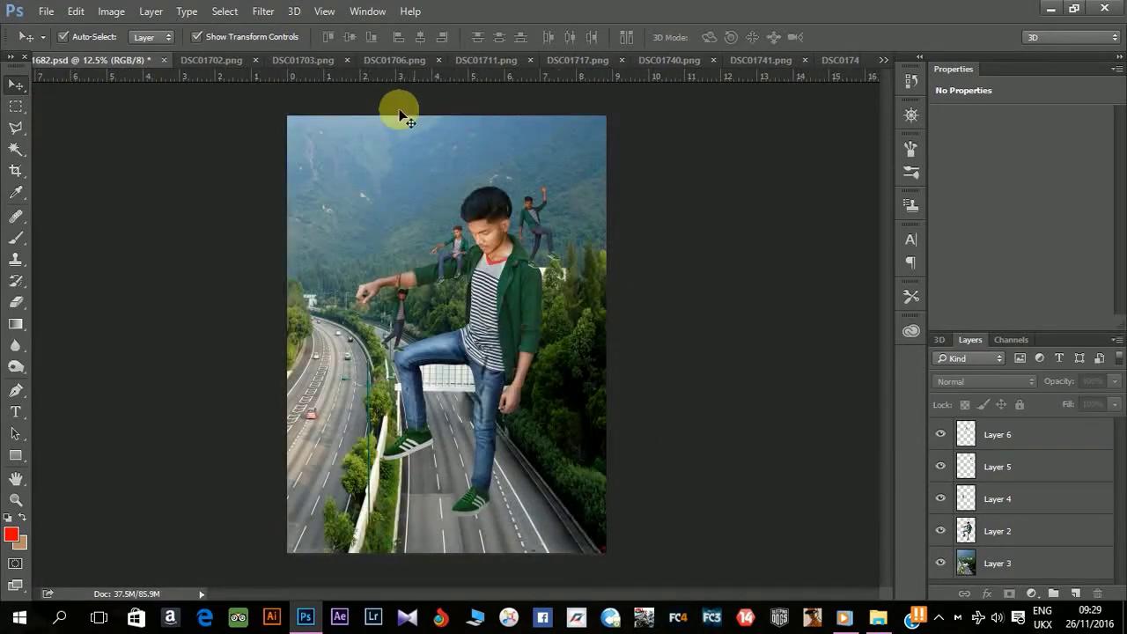
{"action": "left_click", "coordinate": [225, 65]}
{"action": "left_click", "coordinate": [285, 60]}
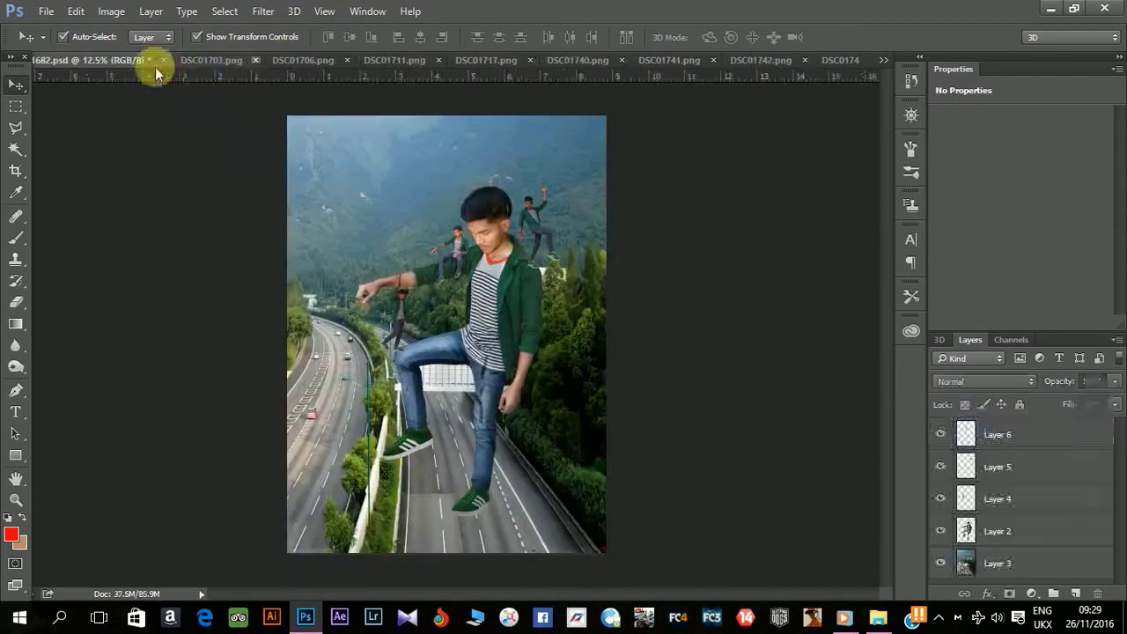
{"action": "left_click", "coordinate": [202, 60]}
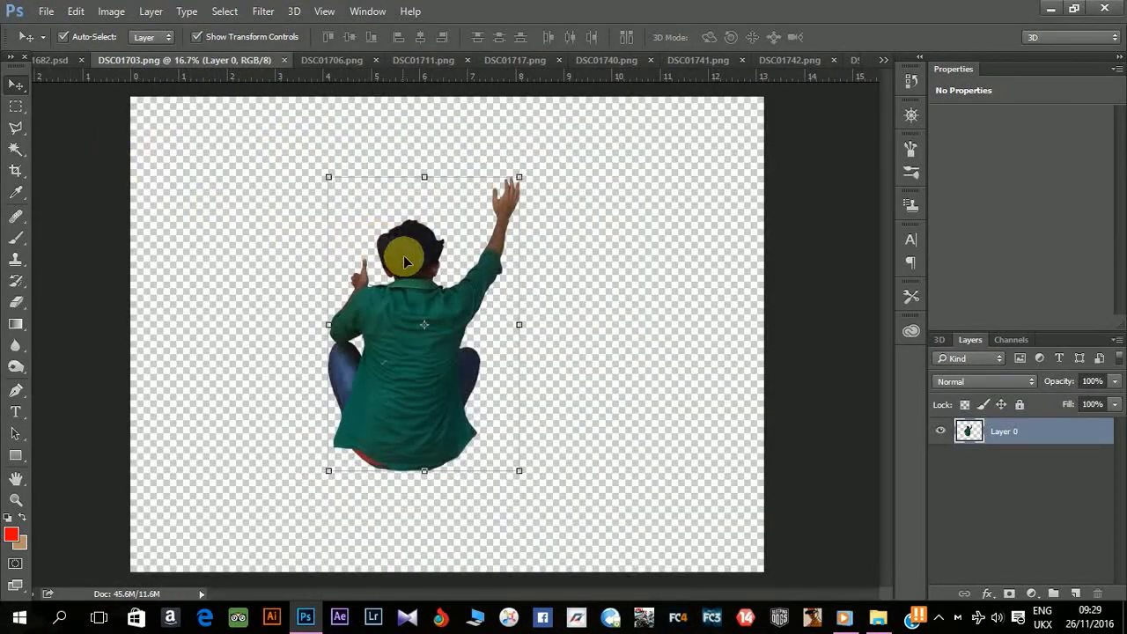
{"action": "mouse_move", "coordinate": [404, 256]}
{"action": "left_mouse_down"}
{"action": "mouse_move", "coordinate": [342, 236]}
{"action": "mouse_move", "coordinate": [373, 239]}
{"action": "mouse_move", "coordinate": [435, 337]}
{"action": "mouse_move", "coordinate": [434, 321]}
{"action": "left_mouse_up"}
Step: Shrink the back-view boy, tilt him -12.4° and place him under the giant's raised knee
{"action": "key", "text": "ctrl+t"}
{"action": "left_click_drag", "start_coordinate": [520, 277], "coordinate": [409, 438]}
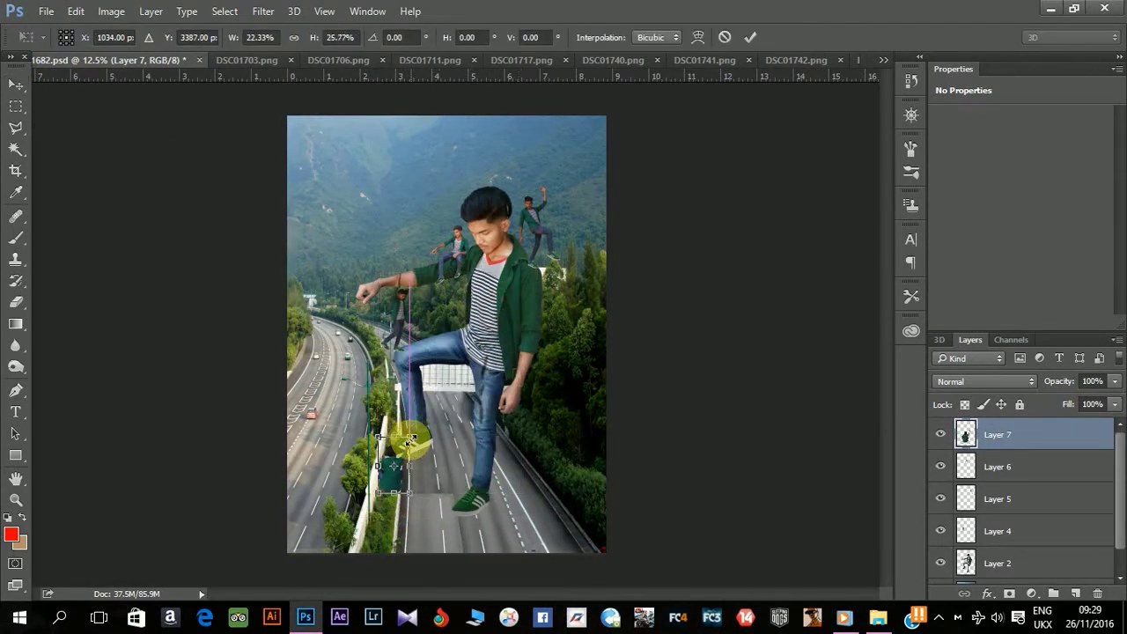
{"action": "key", "text": "ctrl+plus"}
{"action": "key", "text": "ctrl+plus"}
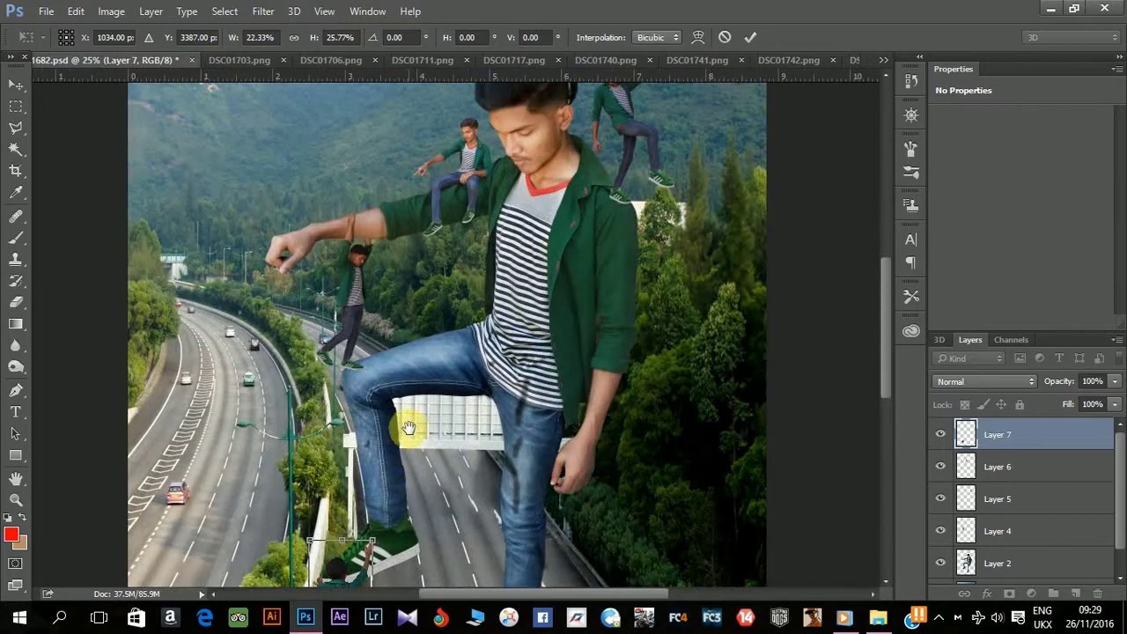
{"action": "left_click_drag", "start_coordinate": [408, 428], "coordinate": [435, 308]}
{"action": "left_click_drag", "start_coordinate": [349, 482], "coordinate": [397, 327]}
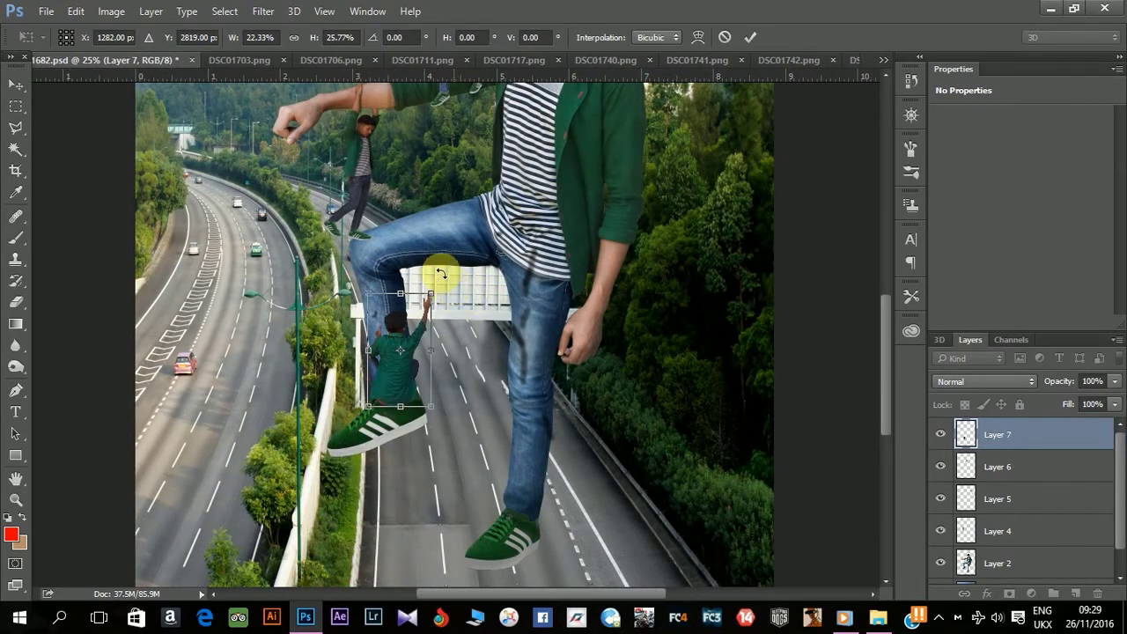
{"action": "mouse_move", "coordinate": [449, 287]}
{"action": "left_mouse_down"}
{"action": "mouse_move", "coordinate": [437, 276]}
{"action": "mouse_move", "coordinate": [407, 315]}
{"action": "left_mouse_up"}
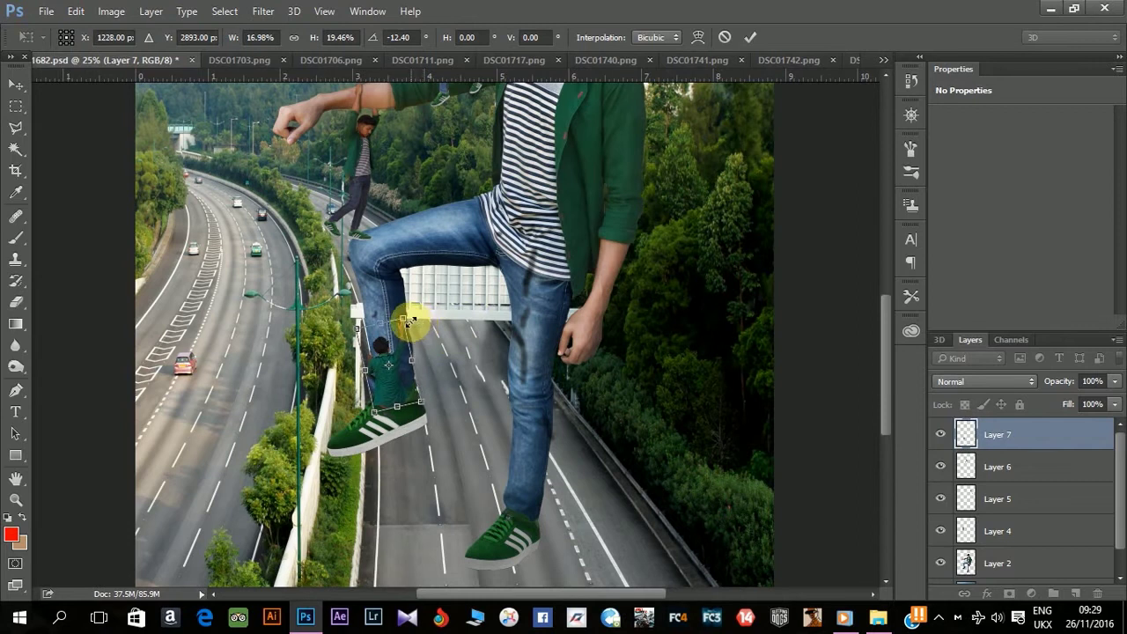
{"action": "left_click_drag", "start_coordinate": [415, 360], "coordinate": [420, 364]}
Step: Narrow the back-view boy slightly and commit the transform on Layer 7
{"action": "key", "text": "ctrl+plus"}
{"action": "key", "text": "ctrl+plus"}
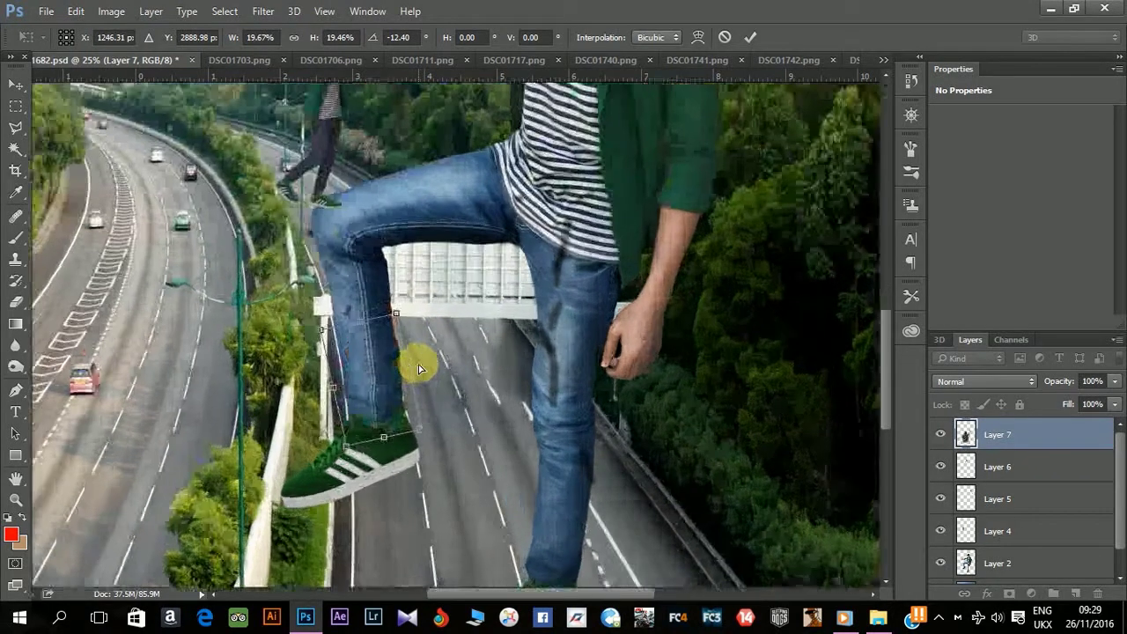
{"action": "left_click_drag", "start_coordinate": [393, 395], "coordinate": [385, 392]}
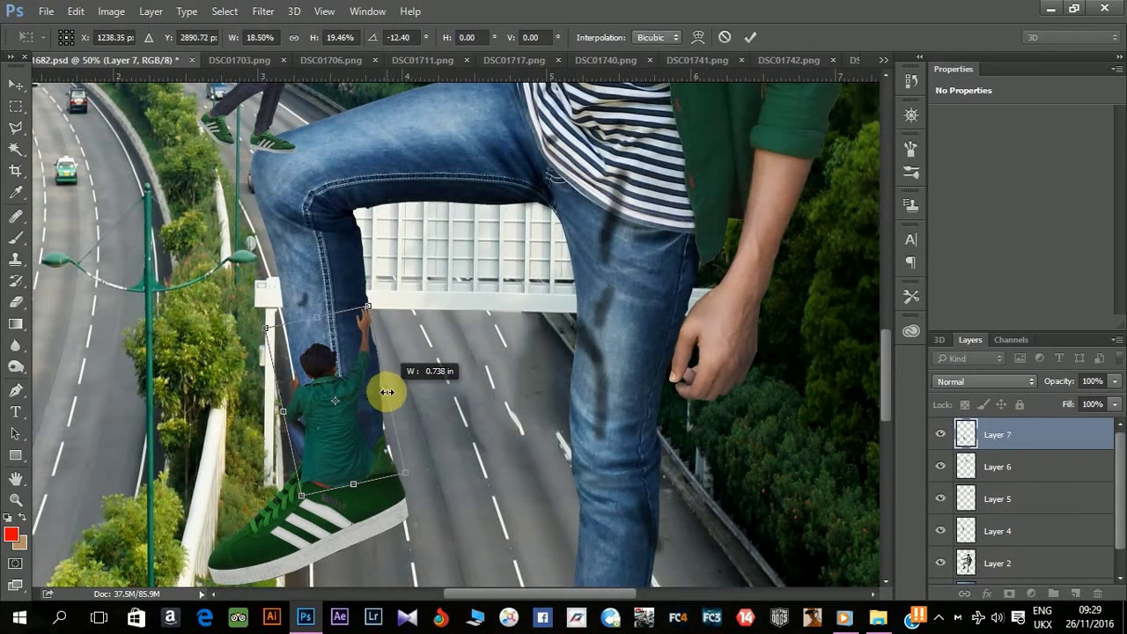
{"action": "key", "text": "Return"}
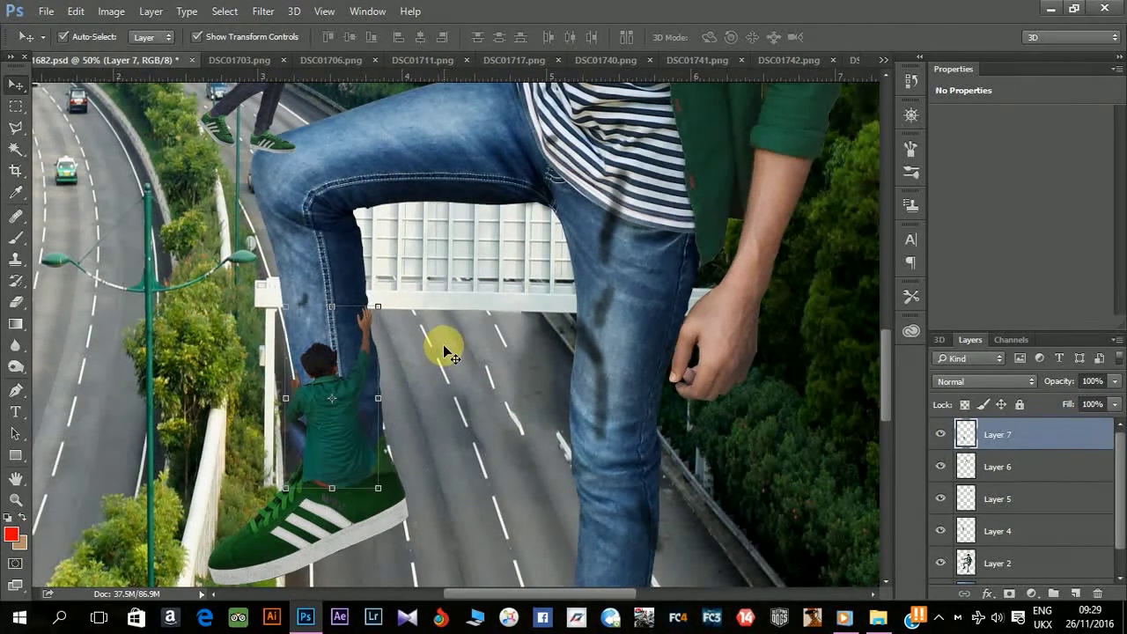
{"action": "left_click", "coordinate": [449, 345]}
{"action": "key", "text": "ctrl+minus"}
{"action": "key", "text": "ctrl+minus"}
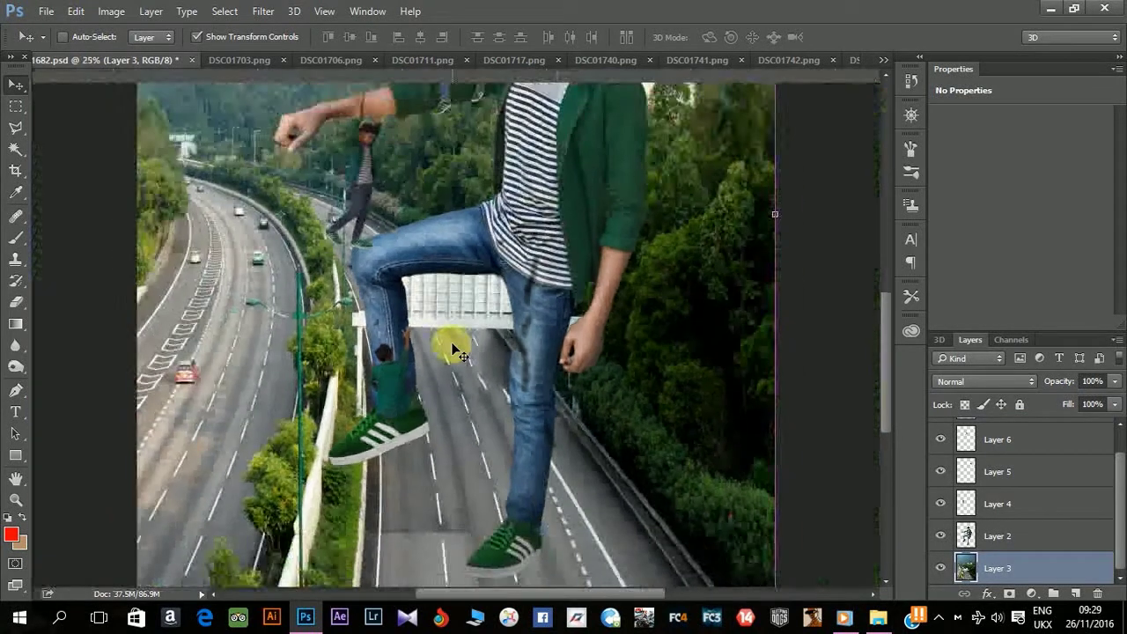
{"action": "key", "text": "ctrl+minus"}
{"action": "key", "text": "ctrl+minus"}
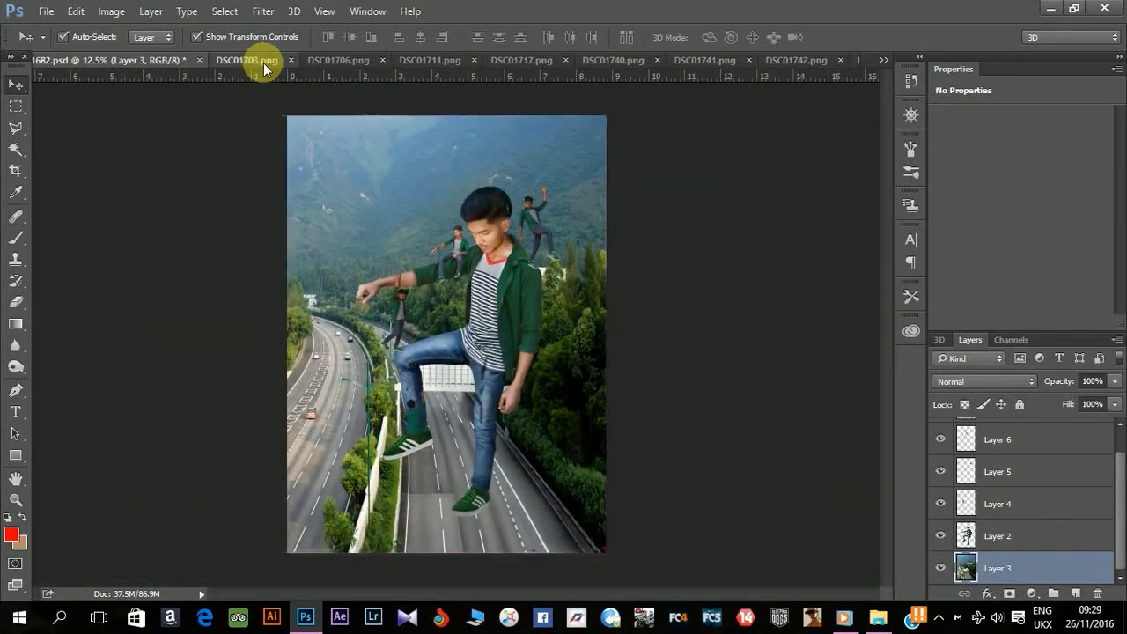
Step: Close DSC01703.png and drag the reclining boy from DSC01706.png into the composite
{"action": "left_click", "coordinate": [263, 63]}
{"action": "left_click", "coordinate": [234, 60]}
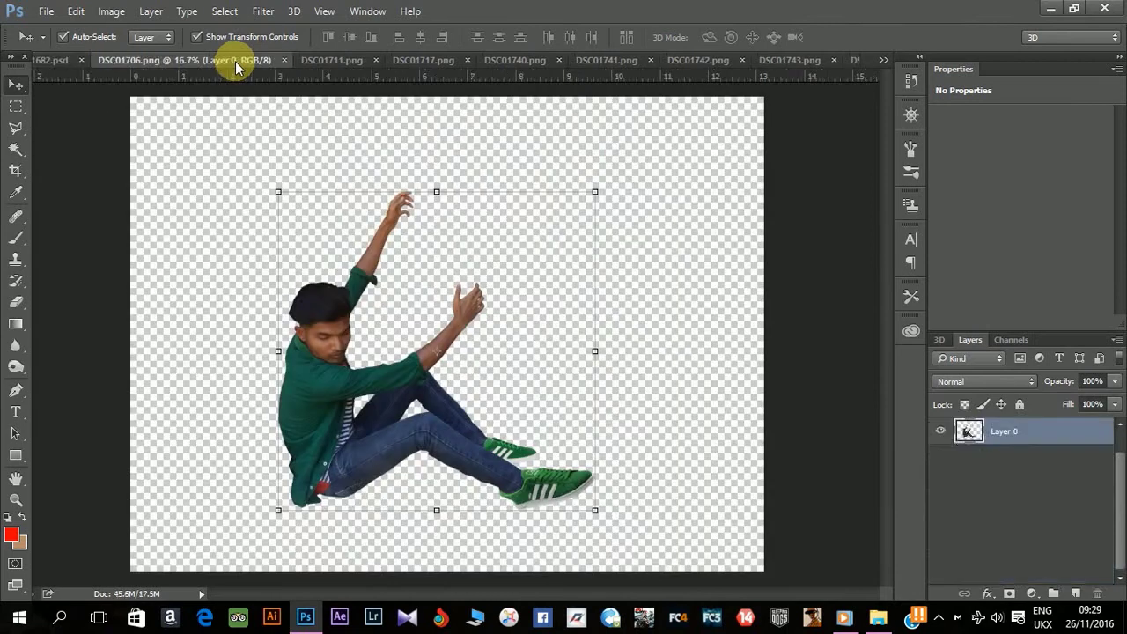
{"action": "left_click_drag", "start_coordinate": [332, 327], "coordinate": [67, 69]}
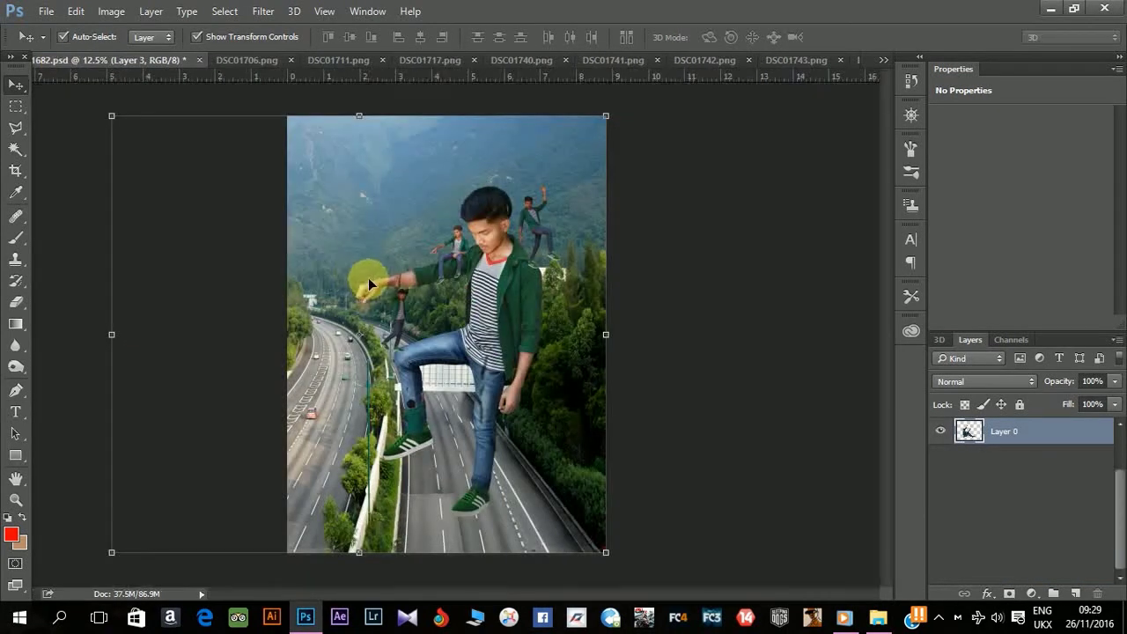
{"action": "left_click_drag", "start_coordinate": [62, 67], "coordinate": [368, 278]}
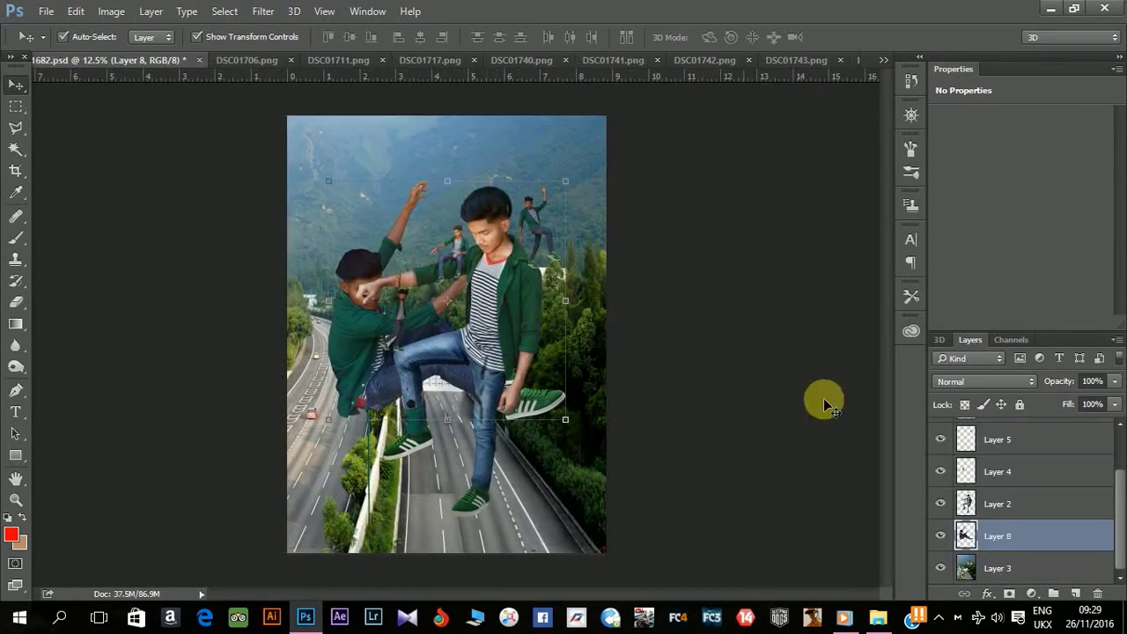
{"action": "mouse_move", "coordinate": [1022, 533]}
{"action": "left_mouse_down"}
{"action": "mouse_move", "coordinate": [1014, 409]}
{"action": "mouse_move", "coordinate": [1017, 432]}
{"action": "left_mouse_up"}
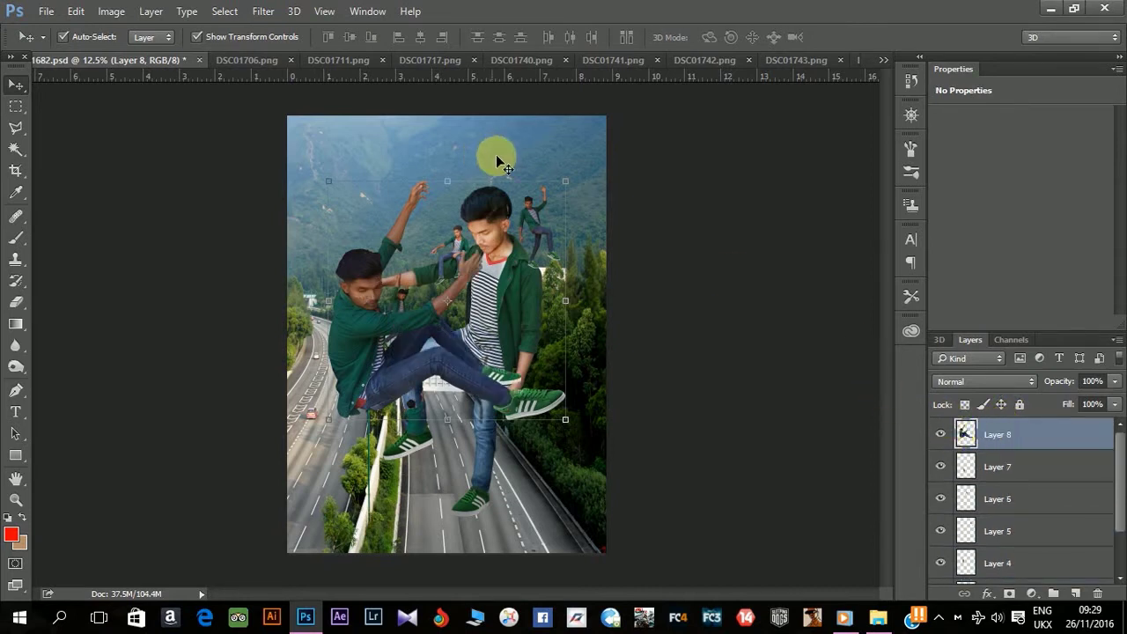
Step: Shrink the reclining boy to a small figure and place it on the giant's chest
{"action": "mouse_move", "coordinate": [562, 178]}
{"action": "left_mouse_down"}
{"action": "mouse_move", "coordinate": [339, 403]}
{"action": "mouse_move", "coordinate": [333, 363]}
{"action": "left_mouse_up"}
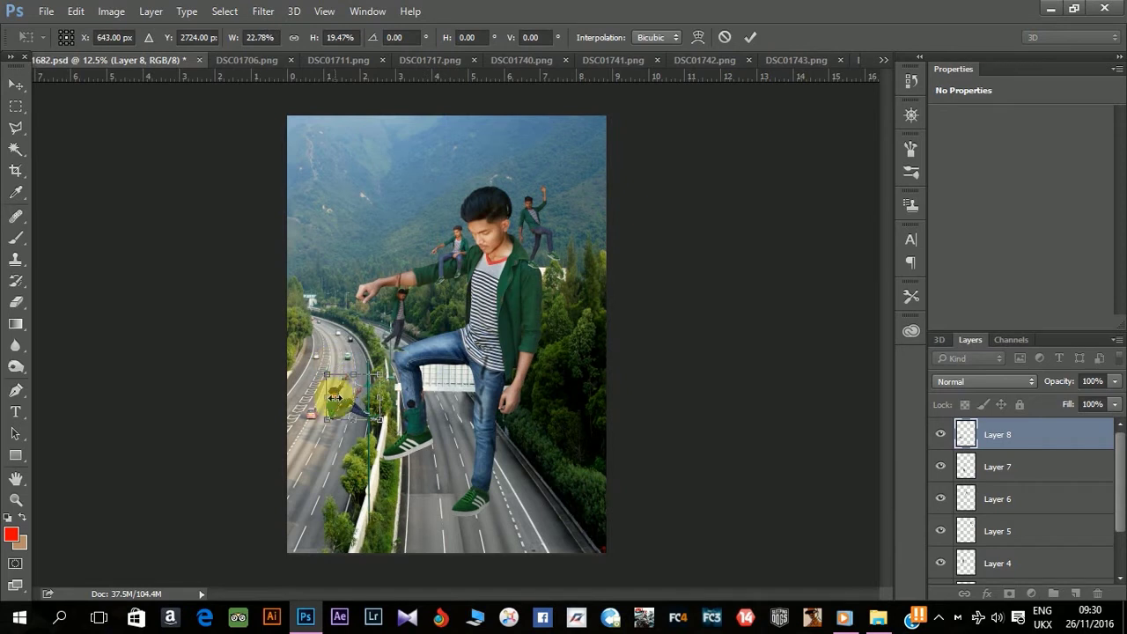
{"action": "mouse_move", "coordinate": [332, 406]}
{"action": "left_mouse_down"}
{"action": "mouse_move", "coordinate": [354, 378]}
{"action": "mouse_move", "coordinate": [480, 304]}
{"action": "mouse_move", "coordinate": [456, 331]}
{"action": "left_mouse_up"}
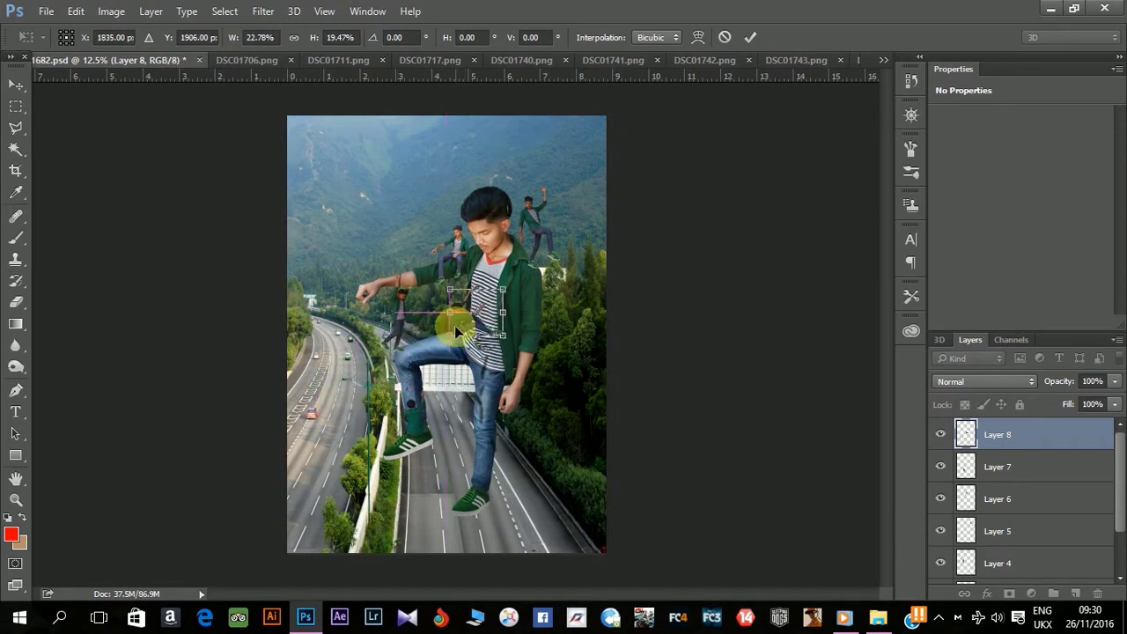
{"action": "scroll", "coordinate": [444, 330], "scroll_direction": "up", "scroll_amount": 1}
{"action": "scroll", "coordinate": [443, 331], "scroll_direction": "up", "scroll_amount": 2}
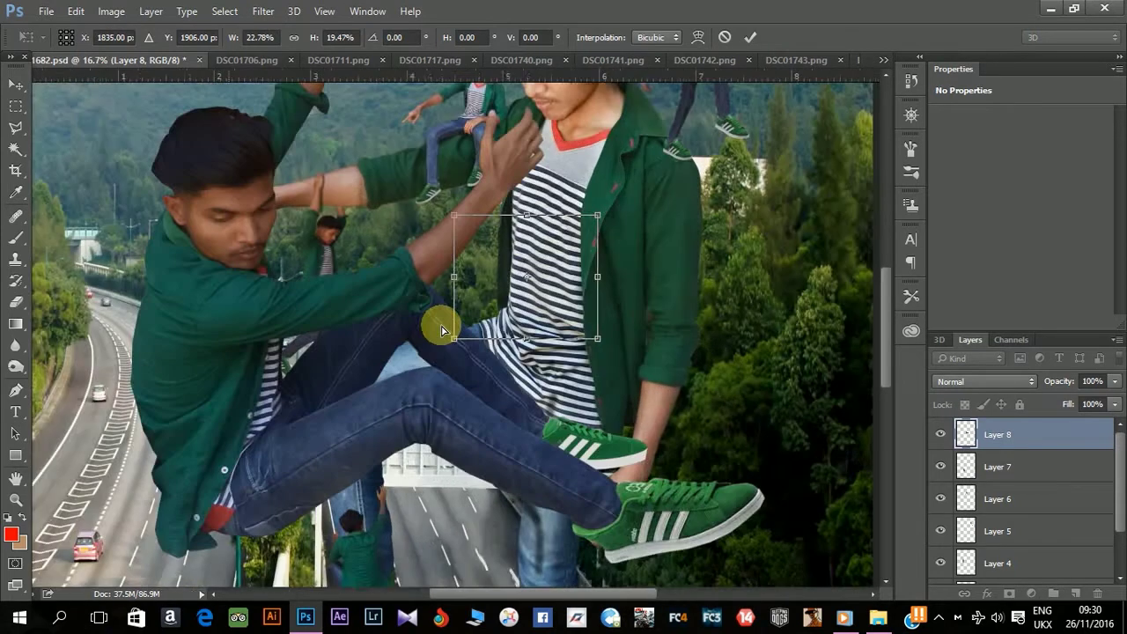
{"action": "scroll", "coordinate": [617, 440], "scroll_direction": "up", "scroll_amount": 1}
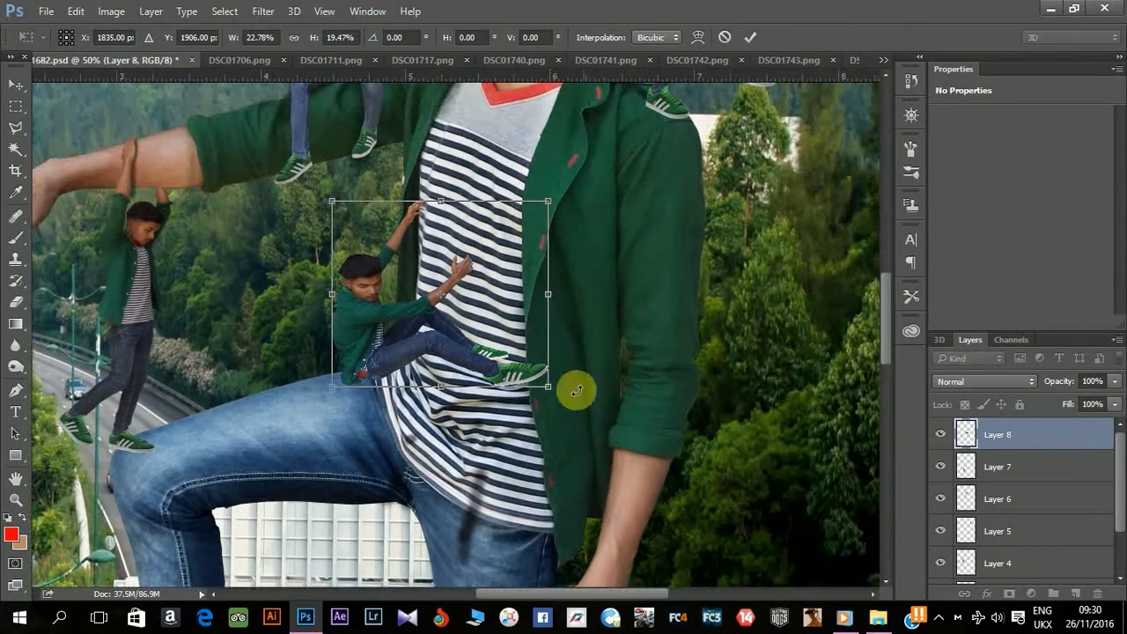
{"action": "mouse_move", "coordinate": [394, 321]}
{"action": "left_mouse_down"}
{"action": "mouse_move", "coordinate": [358, 317]}
{"action": "mouse_move", "coordinate": [371, 335]}
{"action": "left_mouse_up"}
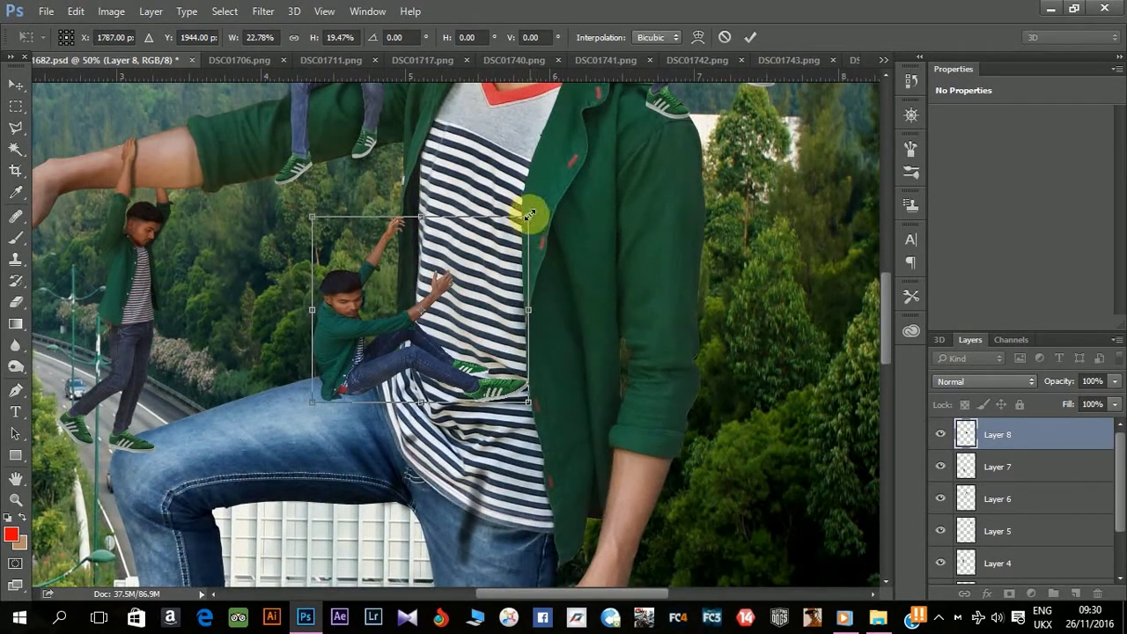
{"action": "left_click_drag", "start_coordinate": [526, 216], "coordinate": [455, 249]}
{"action": "key", "text": "Return"}
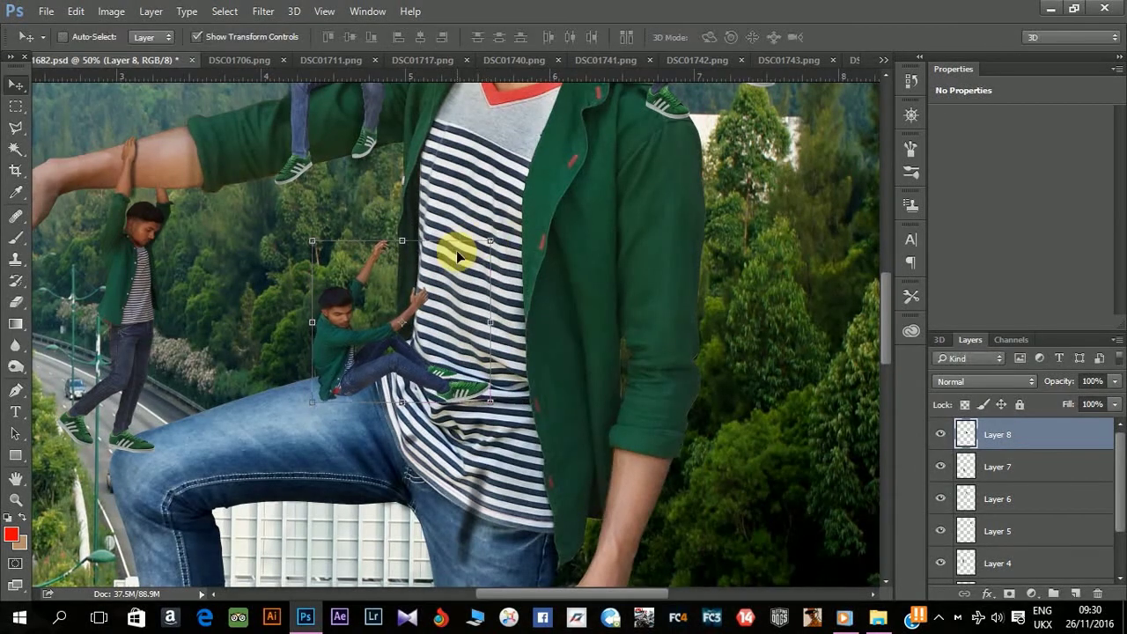
Step: Move the small figure down onto the thigh and tilt it about 7°
{"action": "key", "text": "ctrl+plus"}
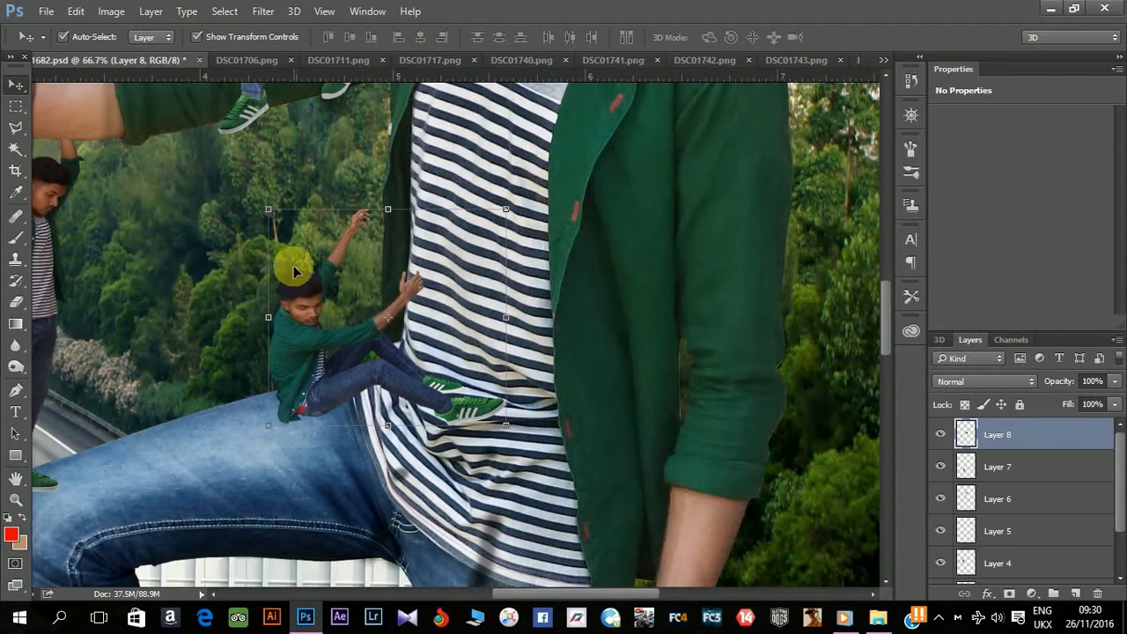
{"action": "left_click_drag", "start_coordinate": [295, 273], "coordinate": [314, 292]}
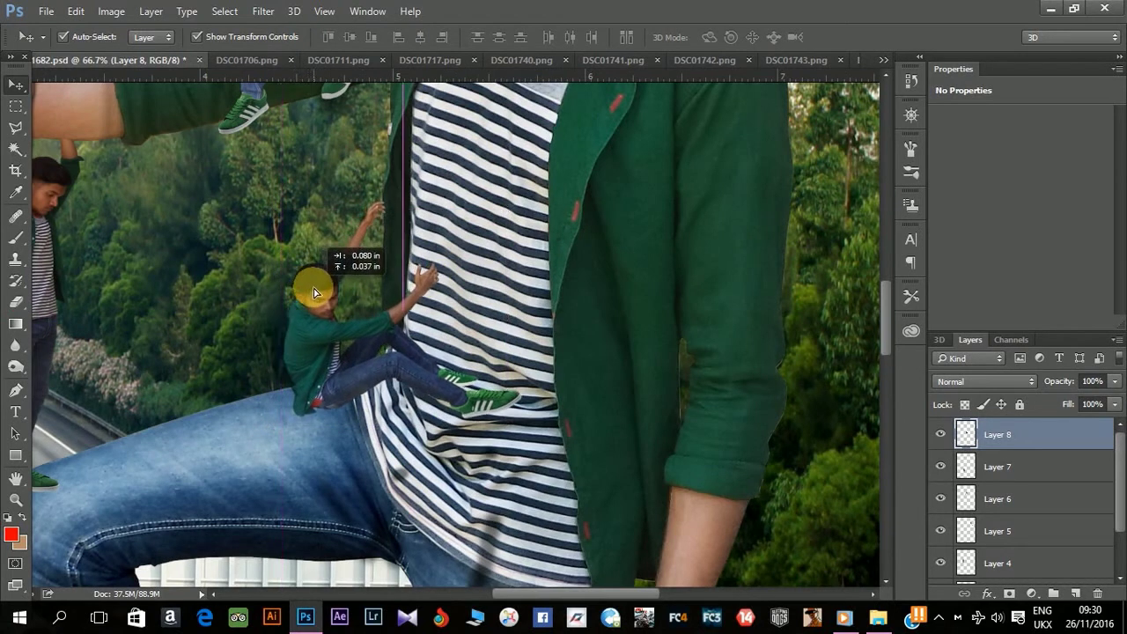
{"action": "left_click_drag", "start_coordinate": [315, 292], "coordinate": [315, 292]}
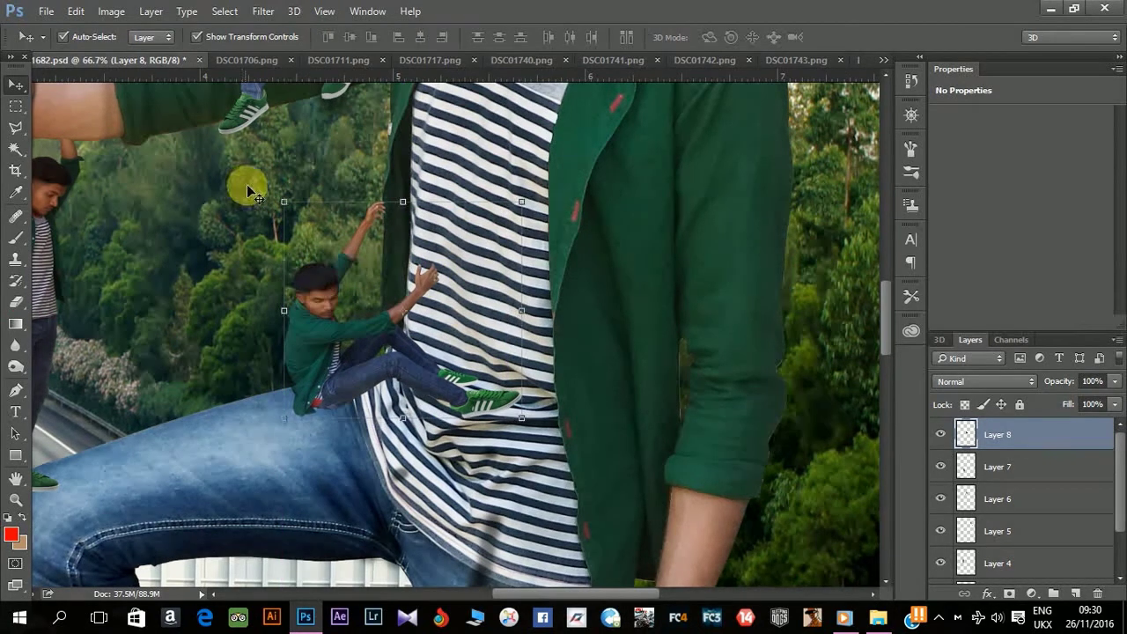
{"action": "left_click_drag", "start_coordinate": [270, 186], "coordinate": [288, 182]}
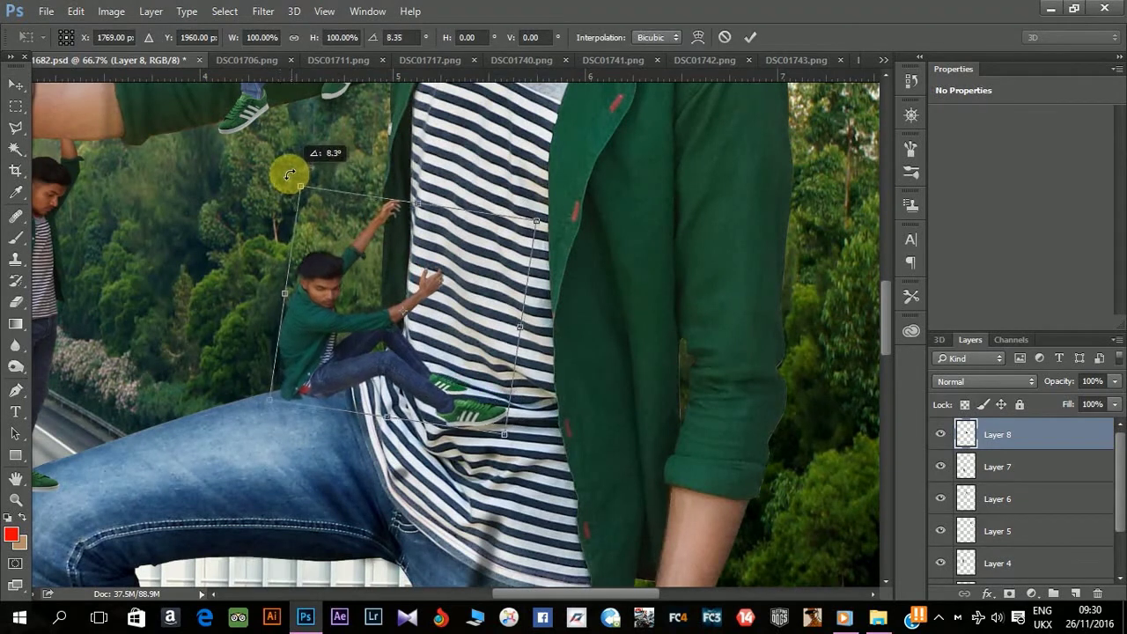
{"action": "left_click", "coordinate": [287, 203]}
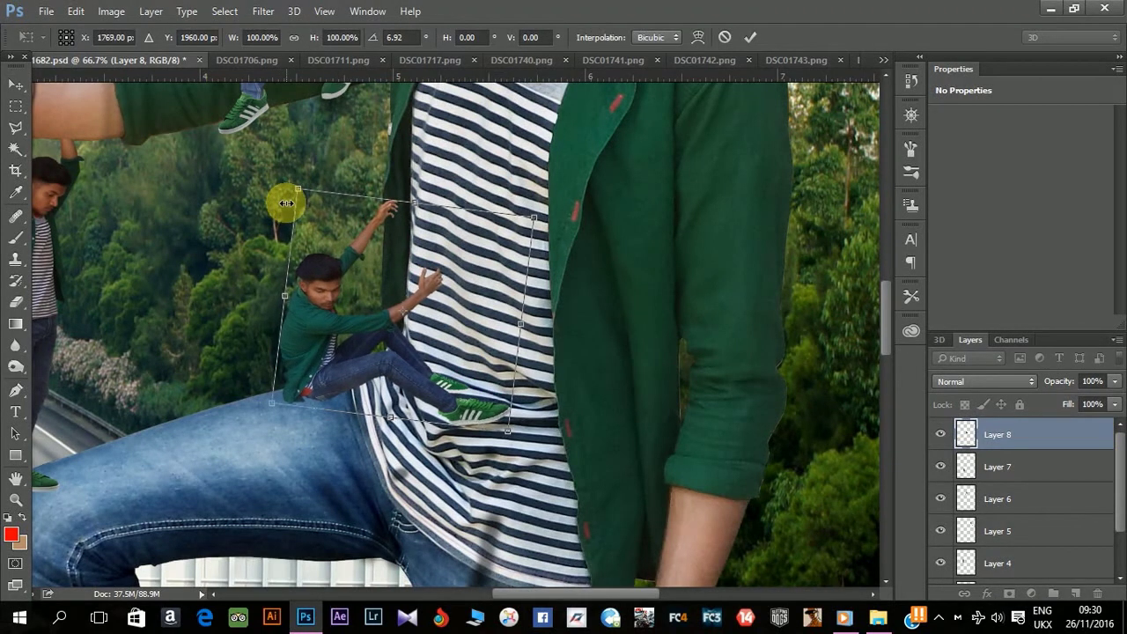
{"action": "key", "text": "Return"}
{"action": "scroll", "coordinate": [580, 280], "scroll_direction": "up", "scroll_amount": 1}
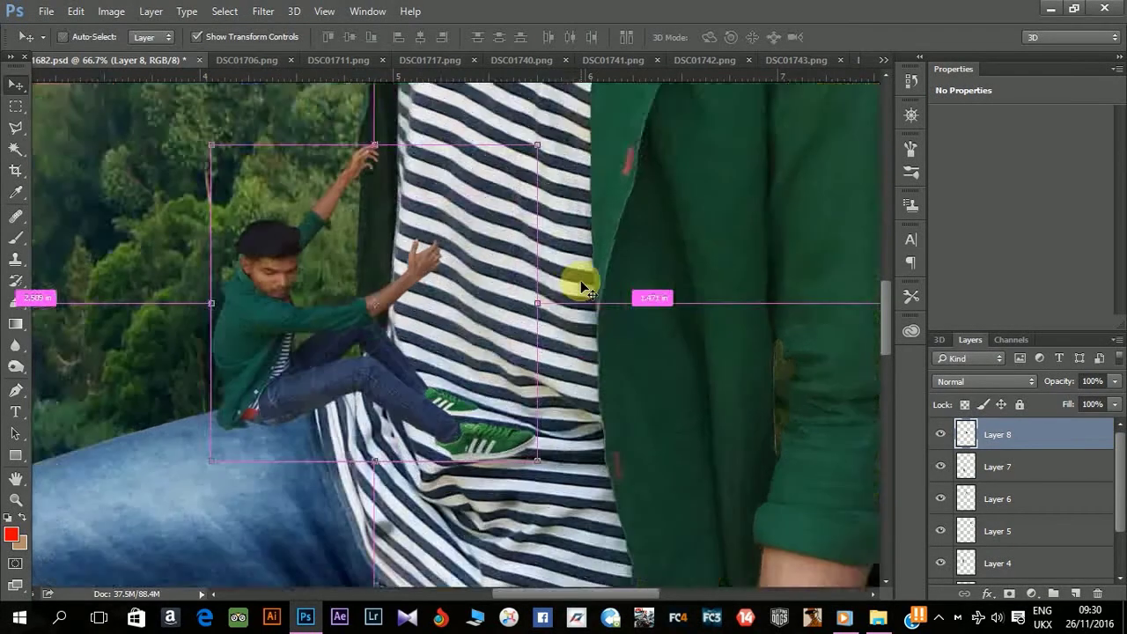
{"action": "scroll", "coordinate": [580, 280], "scroll_direction": "up", "scroll_amount": 3}
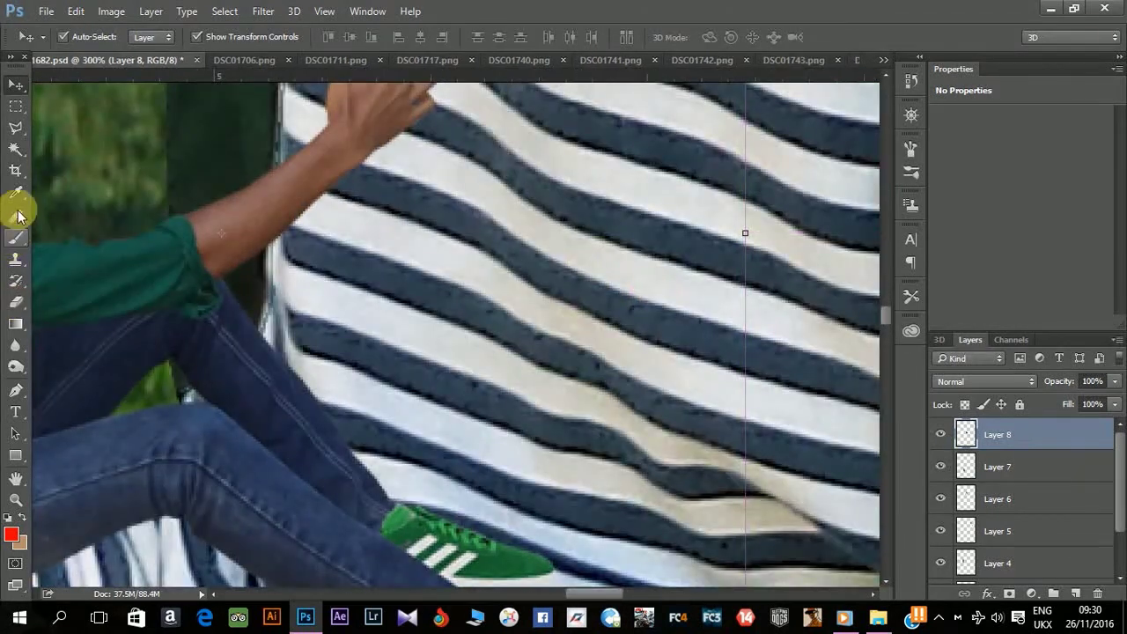
Step: With the Eraser, remove the shoe front and jeans edges overlapping the striped shirt
{"action": "left_click", "coordinate": [16, 302]}
{"action": "scroll", "coordinate": [141, 308], "scroll_direction": "down", "scroll_amount": 2}
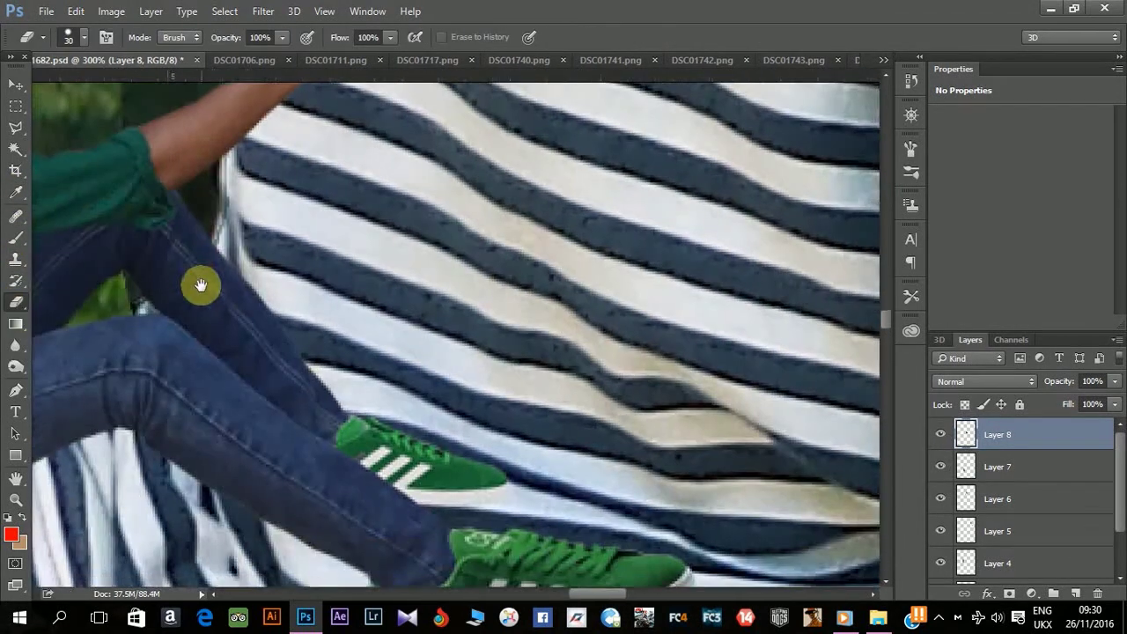
{"action": "mouse_move", "coordinate": [509, 468]}
{"action": "left_mouse_down"}
{"action": "mouse_move", "coordinate": [433, 463]}
{"action": "mouse_move", "coordinate": [358, 421]}
{"action": "mouse_move", "coordinate": [403, 453]}
{"action": "mouse_move", "coordinate": [343, 406]}
{"action": "left_mouse_up"}
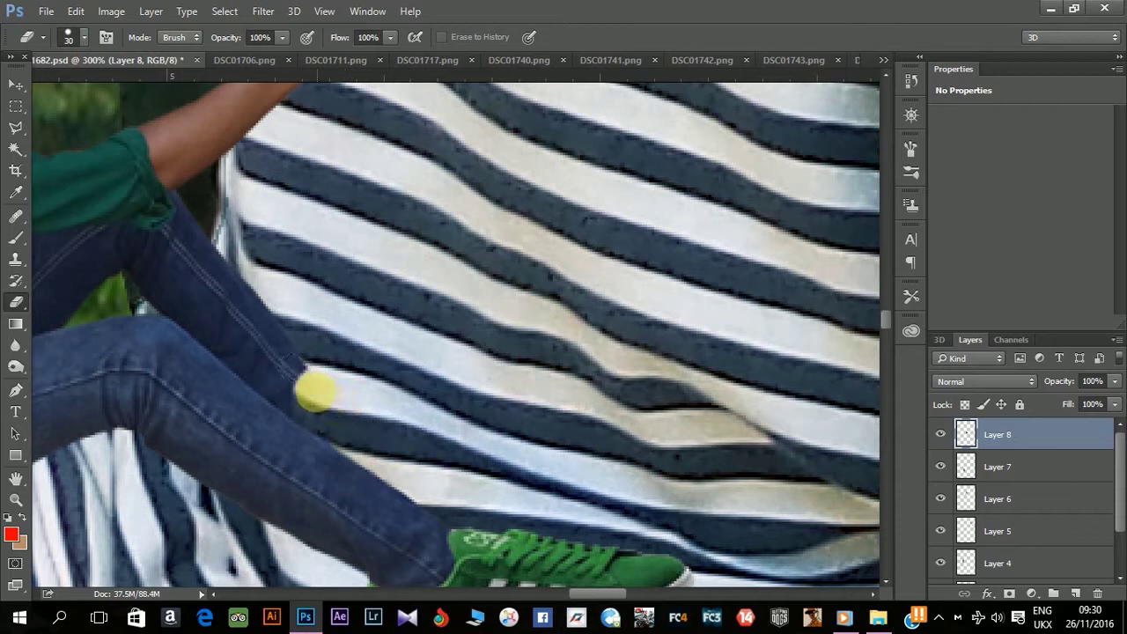
{"action": "mouse_move", "coordinate": [288, 372]}
{"action": "left_mouse_down"}
{"action": "mouse_move", "coordinate": [186, 284]}
{"action": "mouse_move", "coordinate": [264, 340]}
{"action": "left_mouse_up"}
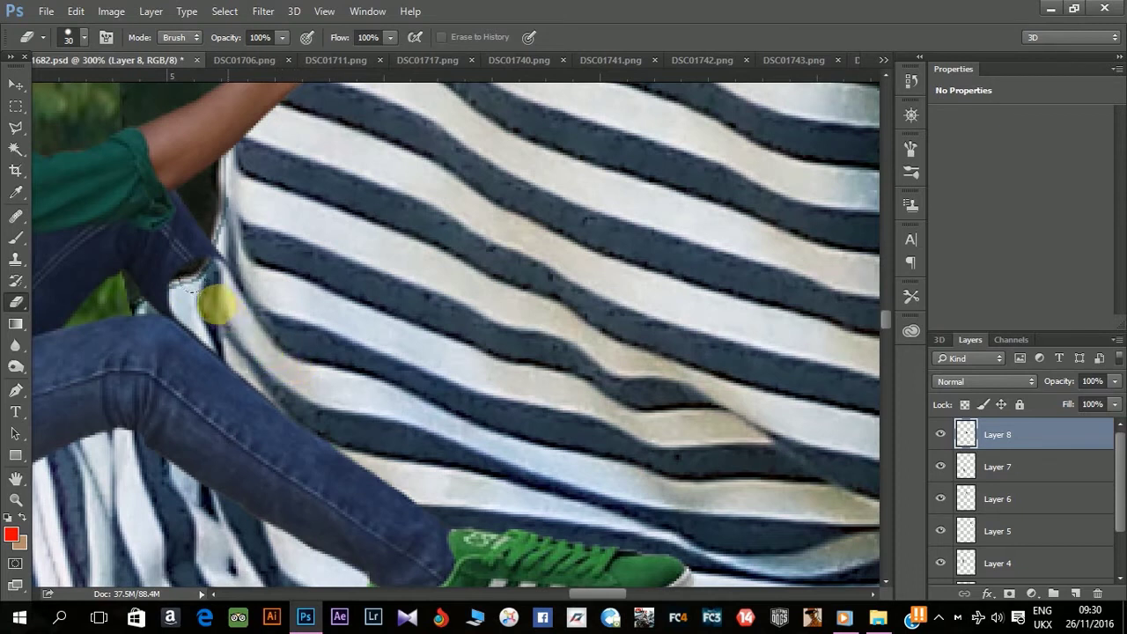
{"action": "mouse_move", "coordinate": [217, 305]}
{"action": "left_mouse_down"}
{"action": "mouse_move", "coordinate": [177, 280]}
{"action": "mouse_move", "coordinate": [196, 258]}
{"action": "mouse_move", "coordinate": [450, 451]}
{"action": "left_mouse_up"}
{"action": "key", "text": "bracketleft"}
{"action": "key", "text": "bracketleft"}
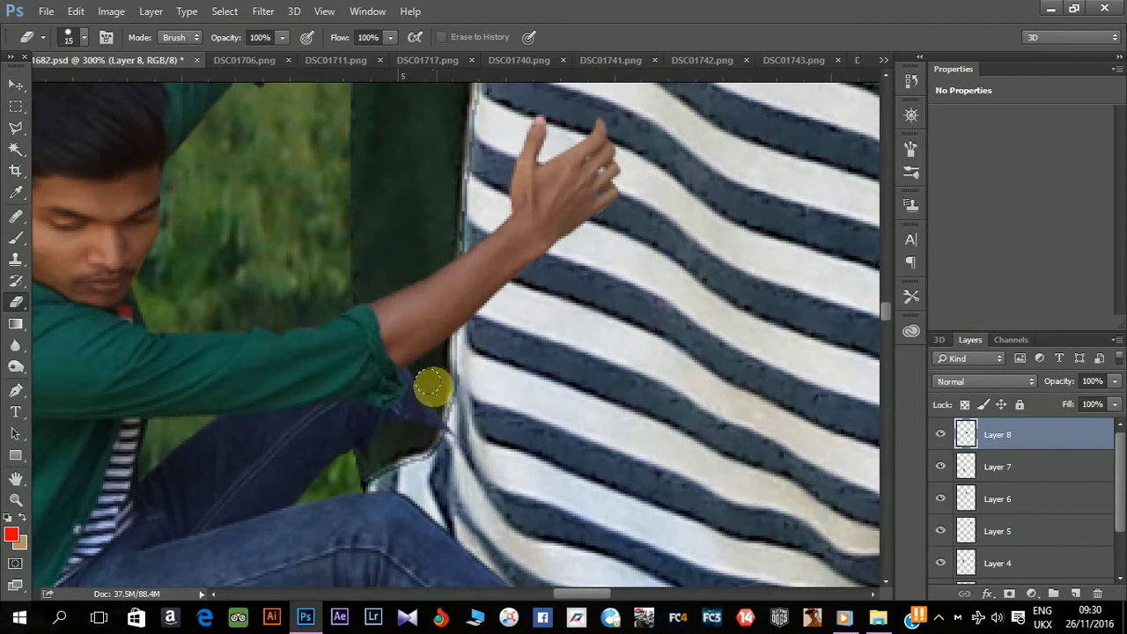
{"action": "key", "text": "bracketleft"}
{"action": "key", "text": "bracketleft"}
{"action": "mouse_move", "coordinate": [416, 386]}
{"action": "left_mouse_down"}
{"action": "mouse_move", "coordinate": [432, 423]}
{"action": "mouse_move", "coordinate": [415, 398]}
{"action": "mouse_move", "coordinate": [376, 459]}
{"action": "mouse_move", "coordinate": [365, 426]}
{"action": "mouse_move", "coordinate": [413, 428]}
{"action": "mouse_move", "coordinate": [366, 421]}
{"action": "left_mouse_up"}
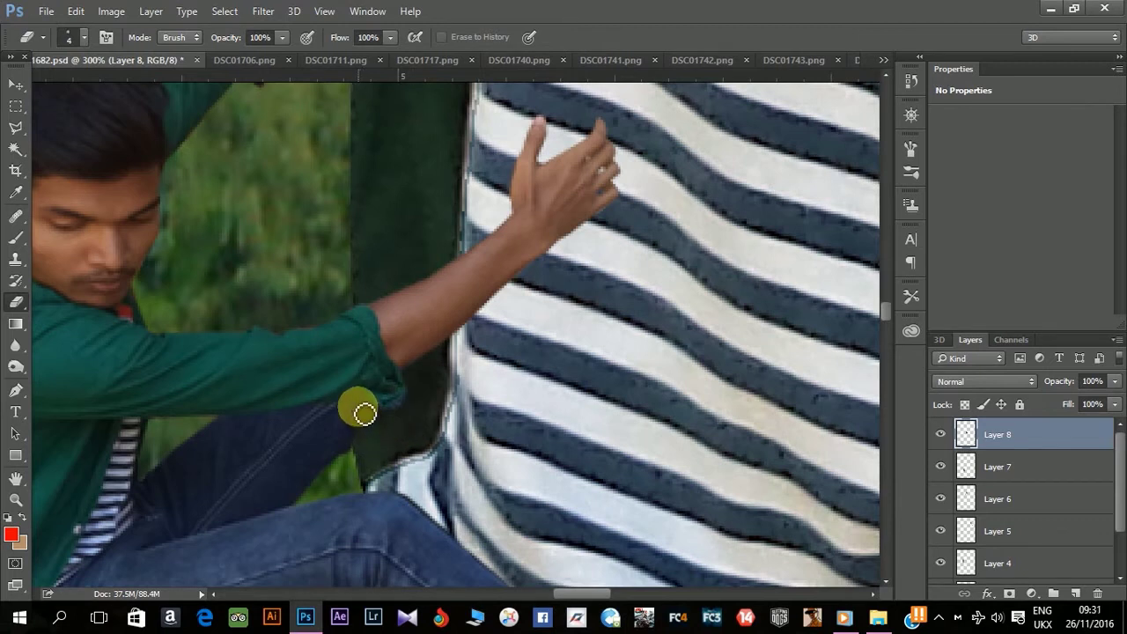
Step: Erase the raised hand's fingertips so they tuck behind the giant's jacket, then zoom out
{"action": "scroll", "coordinate": [408, 327], "scroll_direction": "up", "scroll_amount": 3}
{"action": "scroll", "coordinate": [383, 407], "scroll_direction": "up", "scroll_amount": 4}
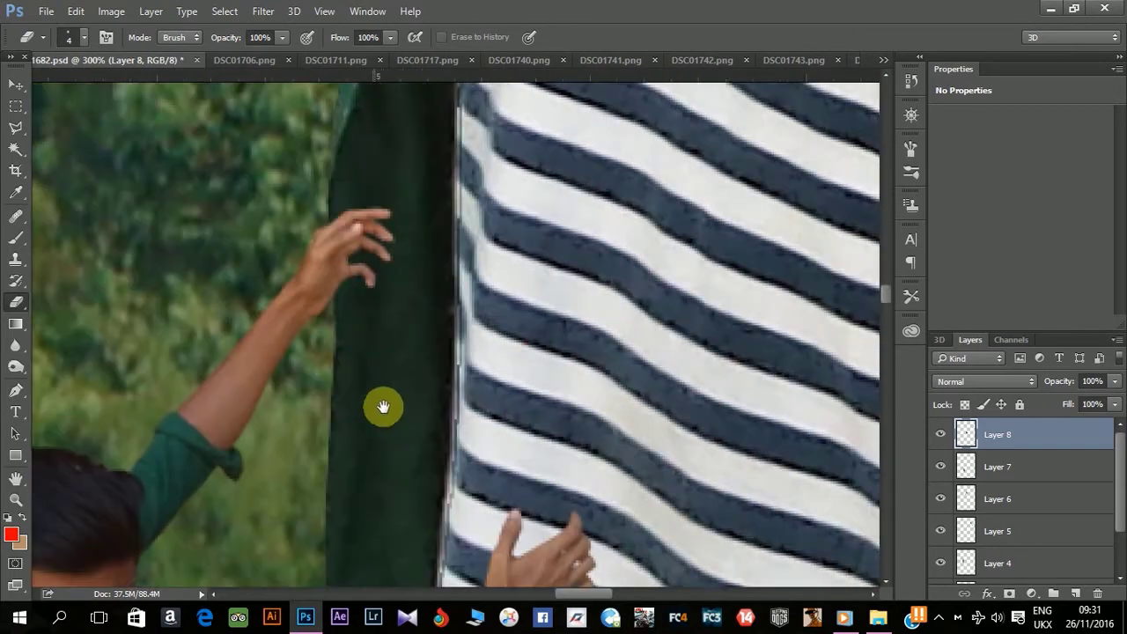
{"action": "key", "text": "bracketright"}
{"action": "key", "text": "bracketright"}
{"action": "key", "text": "bracketright"}
{"action": "mouse_move", "coordinate": [350, 300]}
{"action": "left_mouse_down"}
{"action": "mouse_move", "coordinate": [342, 234]}
{"action": "mouse_move", "coordinate": [352, 255]}
{"action": "mouse_move", "coordinate": [364, 212]}
{"action": "mouse_move", "coordinate": [380, 282]}
{"action": "mouse_move", "coordinate": [365, 309]}
{"action": "mouse_move", "coordinate": [344, 296]}
{"action": "mouse_move", "coordinate": [349, 264]}
{"action": "left_mouse_up"}
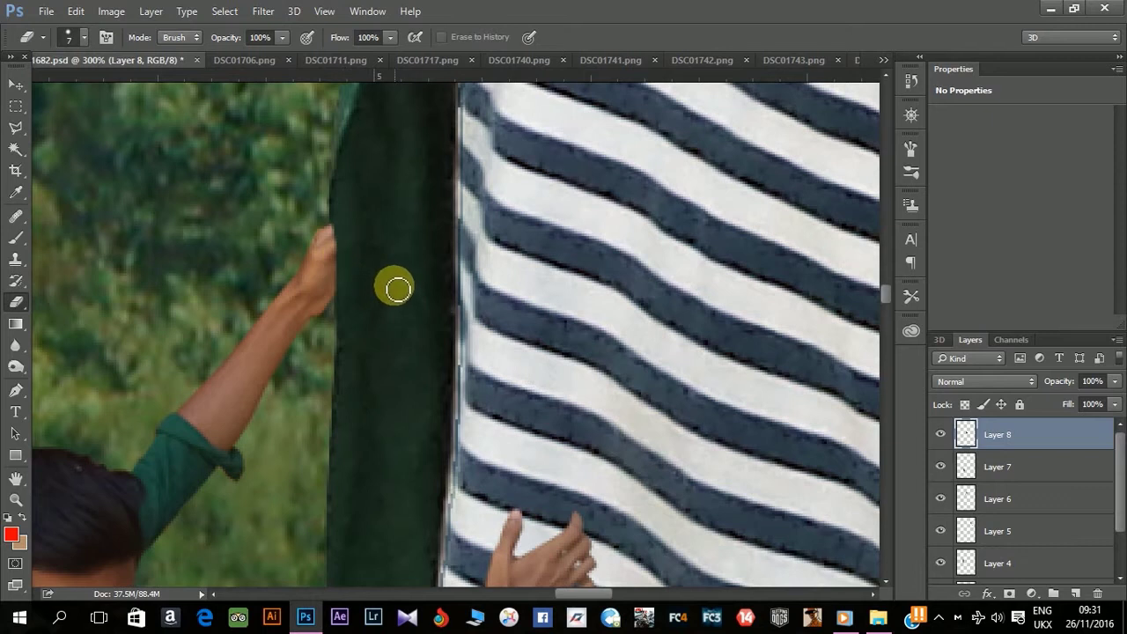
{"action": "key", "text": "ctrl+alt+z"}
{"action": "key", "text": "ctrl+alt+z"}
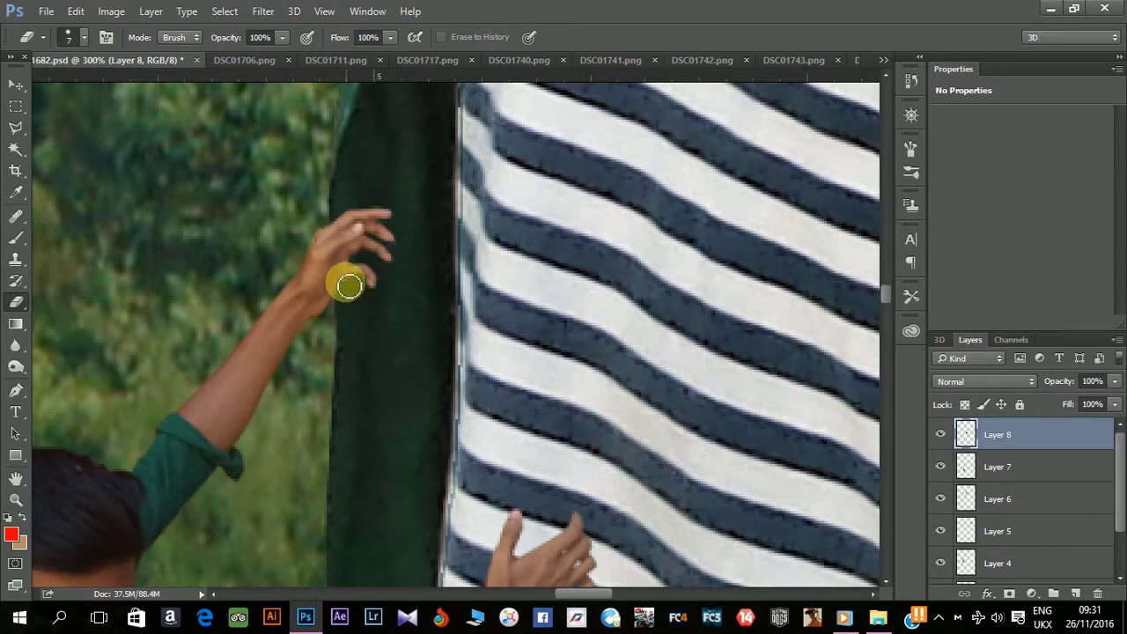
{"action": "mouse_move", "coordinate": [354, 259]}
{"action": "left_mouse_down"}
{"action": "mouse_move", "coordinate": [372, 244]}
{"action": "mouse_move", "coordinate": [362, 264]}
{"action": "mouse_move", "coordinate": [384, 231]}
{"action": "mouse_move", "coordinate": [362, 211]}
{"action": "mouse_move", "coordinate": [375, 220]}
{"action": "left_mouse_up"}
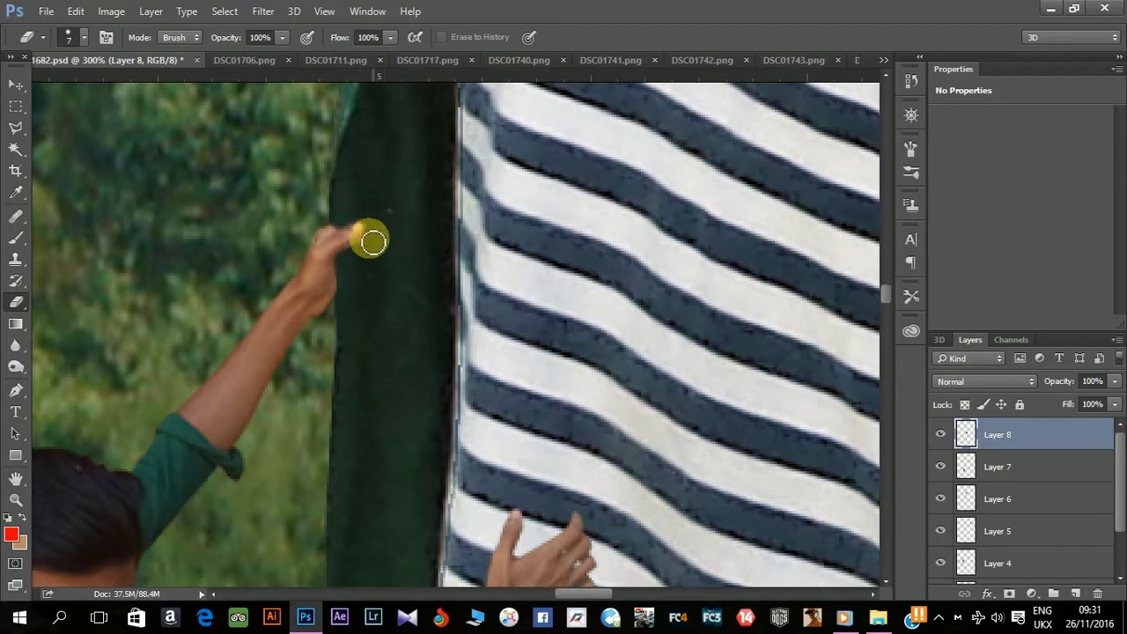
{"action": "mouse_move", "coordinate": [355, 258]}
{"action": "left_mouse_down"}
{"action": "mouse_move", "coordinate": [389, 215]}
{"action": "mouse_move", "coordinate": [345, 230]}
{"action": "left_mouse_up"}
{"action": "key", "text": "bracketleft"}
{"action": "key", "text": "bracketleft"}
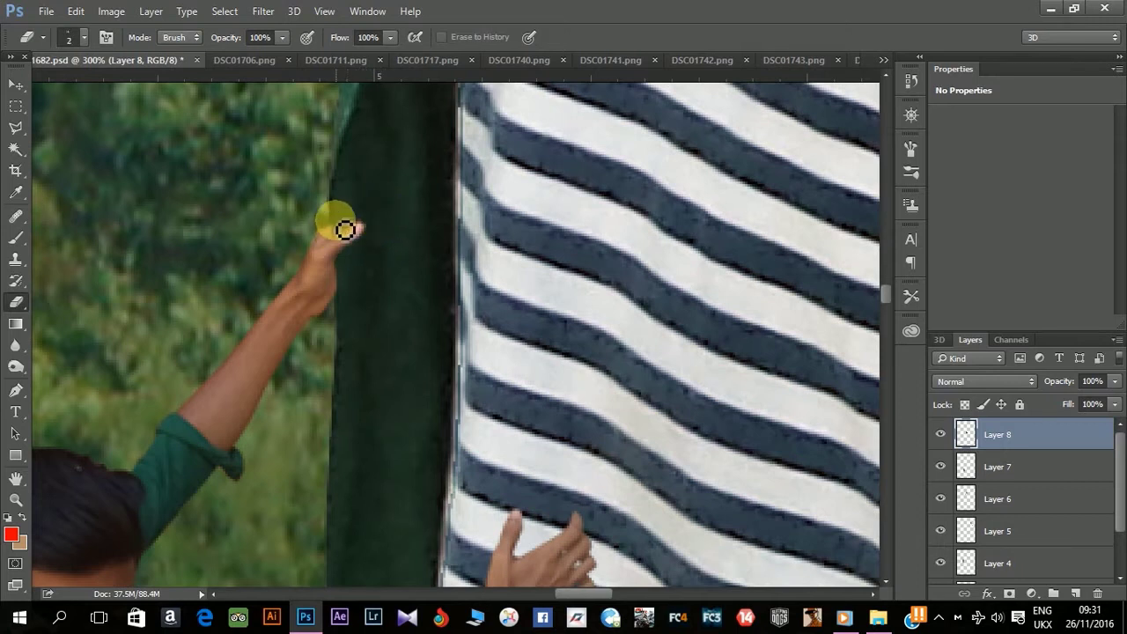
{"action": "left_click", "coordinate": [627, 190]}
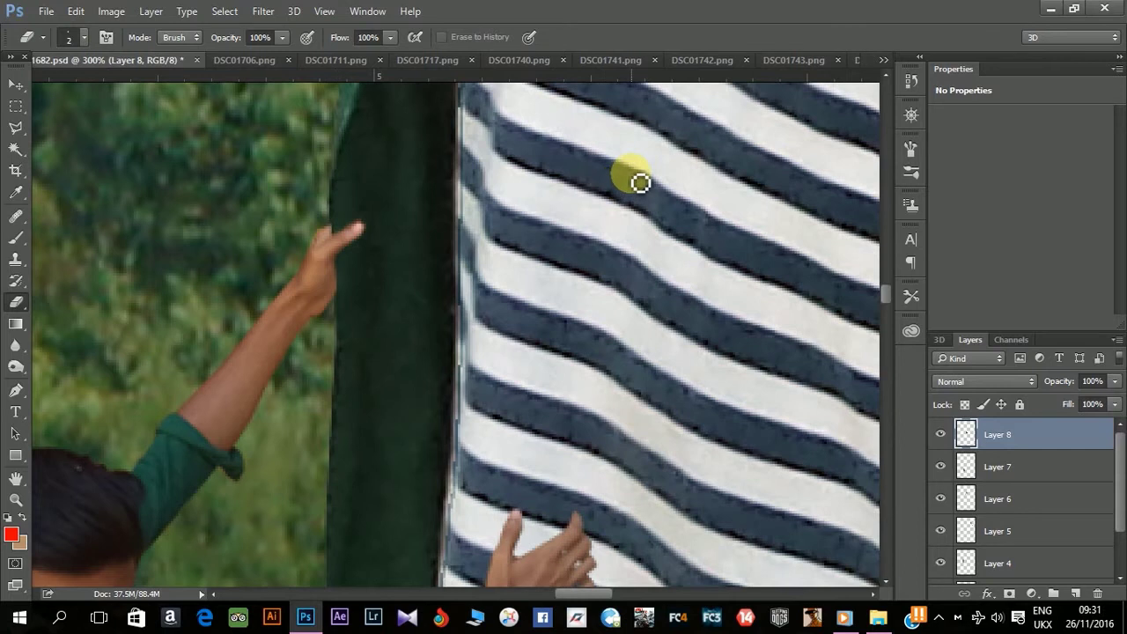
{"action": "key", "text": "ctrl+minus"}
{"action": "key", "text": "ctrl+minus"}
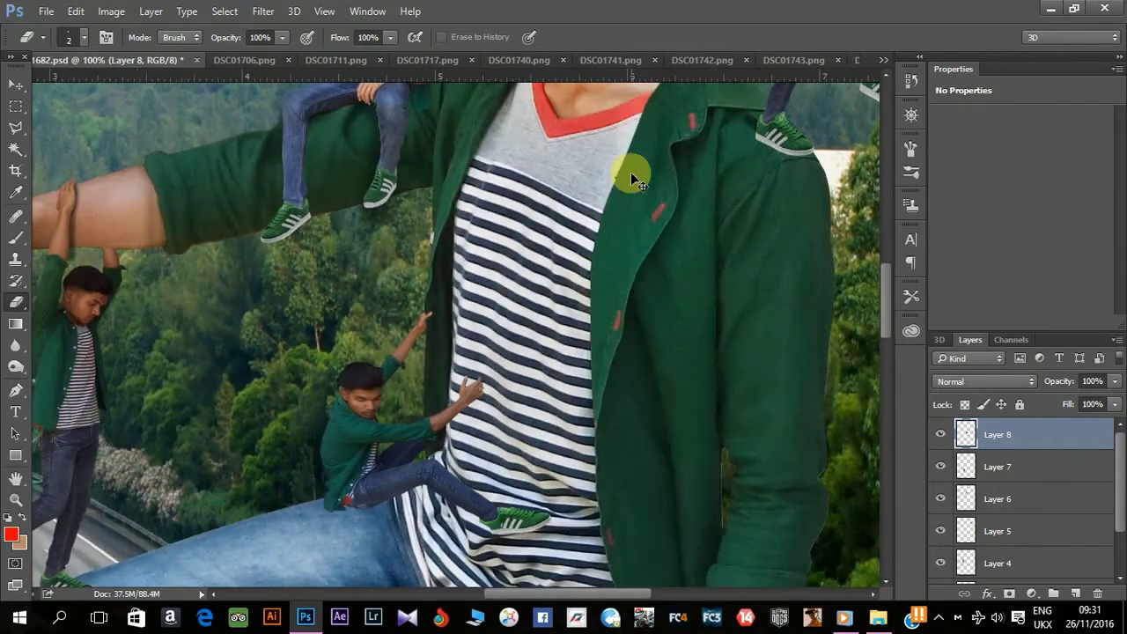
{"action": "key", "text": "ctrl+minus"}
{"action": "key", "text": "ctrl+minus"}
{"action": "key", "text": "ctrl+minus"}
{"action": "key", "text": "ctrl+minus"}
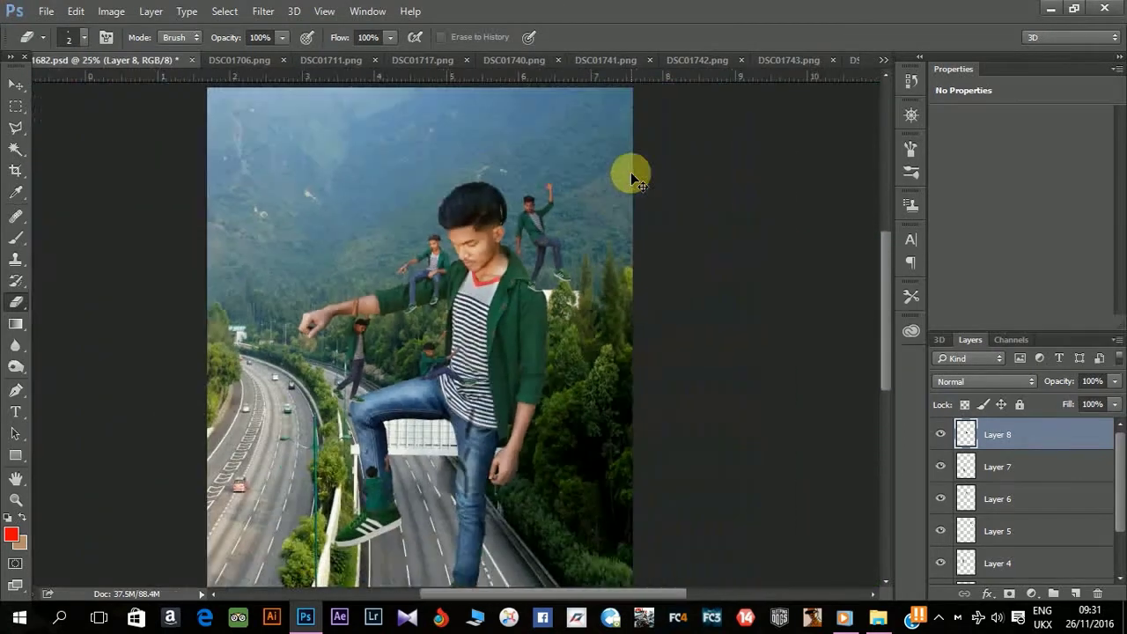
{"action": "key", "text": "ctrl+minus"}
Step: Close DSC01706.png and drag the DSC01711 jumping boy onto the giant's leg
{"action": "left_click", "coordinate": [258, 63]}
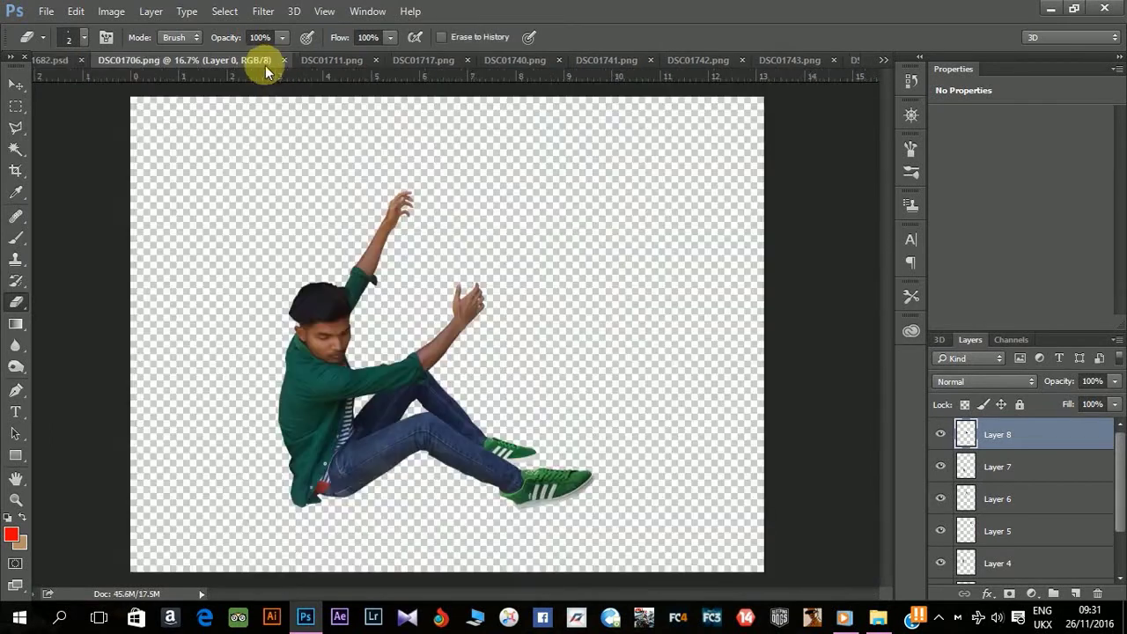
{"action": "left_click", "coordinate": [283, 63]}
{"action": "left_click", "coordinate": [234, 60]}
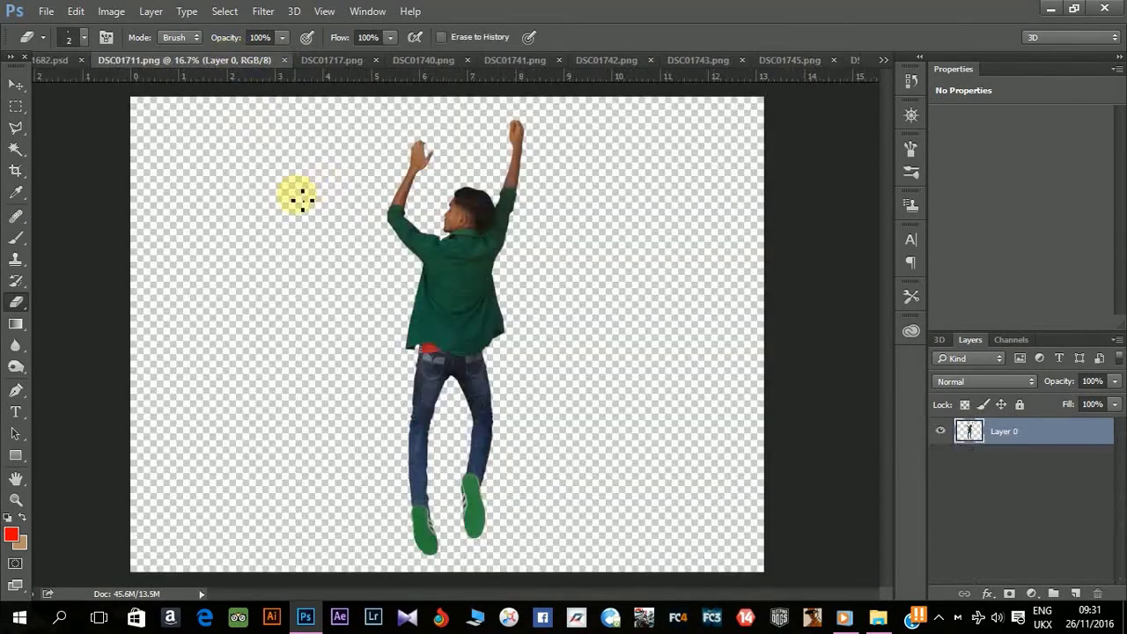
{"action": "left_click", "coordinate": [16, 84]}
{"action": "mouse_move", "coordinate": [450, 249]}
{"action": "left_mouse_down"}
{"action": "mouse_move", "coordinate": [324, 199]}
{"action": "mouse_move", "coordinate": [377, 113]}
{"action": "mouse_move", "coordinate": [322, 334]}
{"action": "left_mouse_up"}
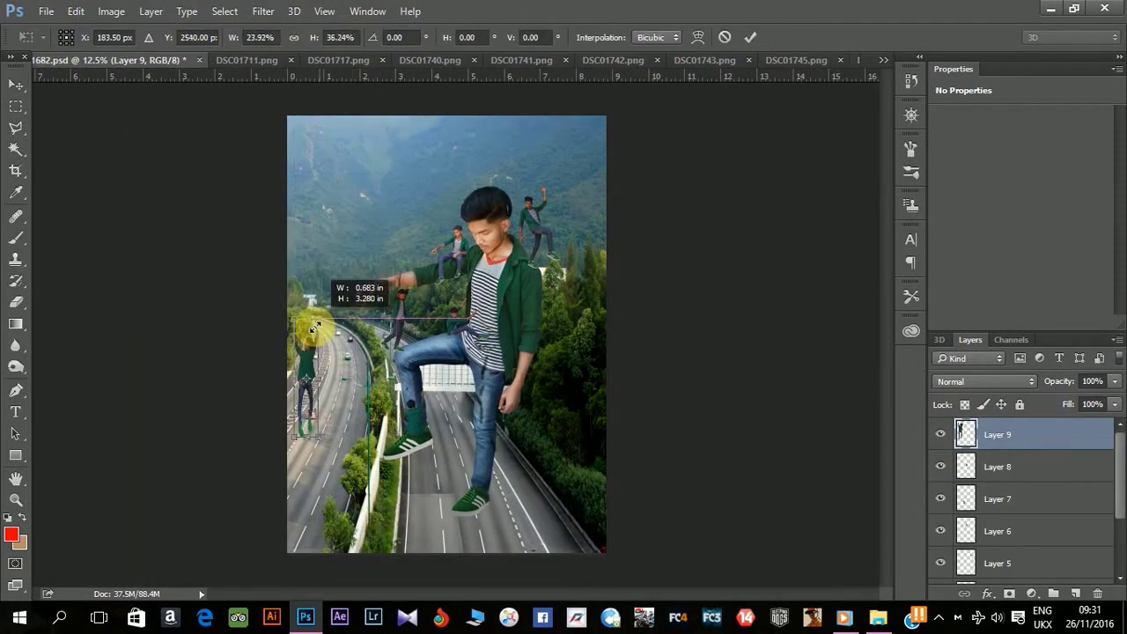
{"action": "left_click_drag", "start_coordinate": [317, 373], "coordinate": [498, 387]}
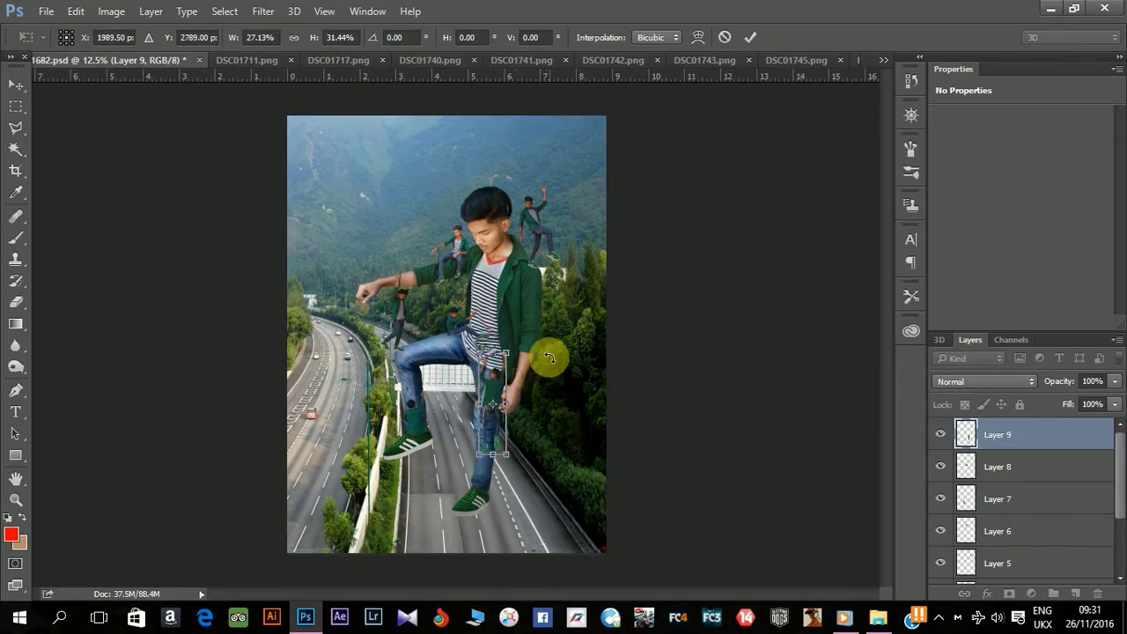
Step: Shift the small figure down and right, tilt it slightly clockwise, and close DSC01711
{"action": "key", "text": "ctrl+plus"}
{"action": "key", "text": "ctrl+plus"}
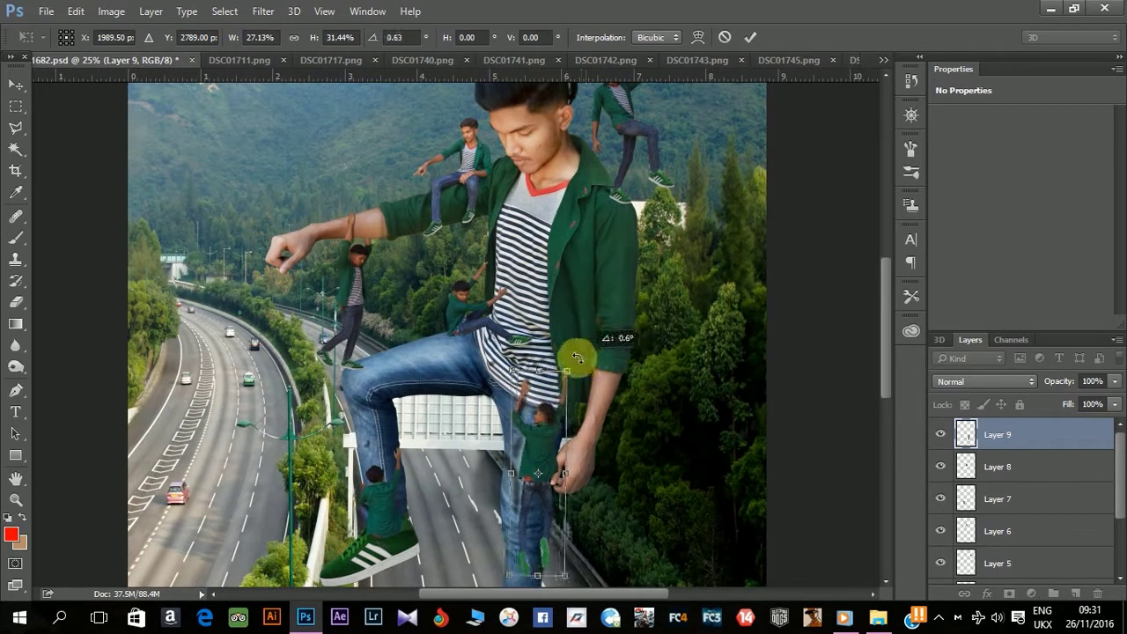
{"action": "left_click_drag", "start_coordinate": [582, 359], "coordinate": [543, 441]}
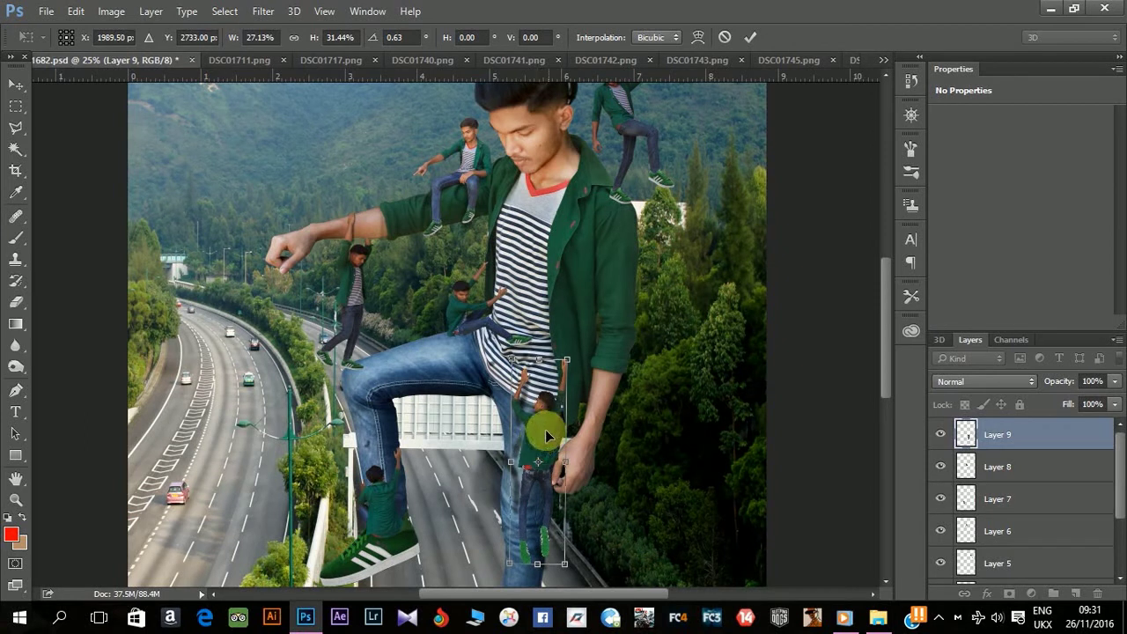
{"action": "left_click_drag", "start_coordinate": [545, 431], "coordinate": [550, 437]}
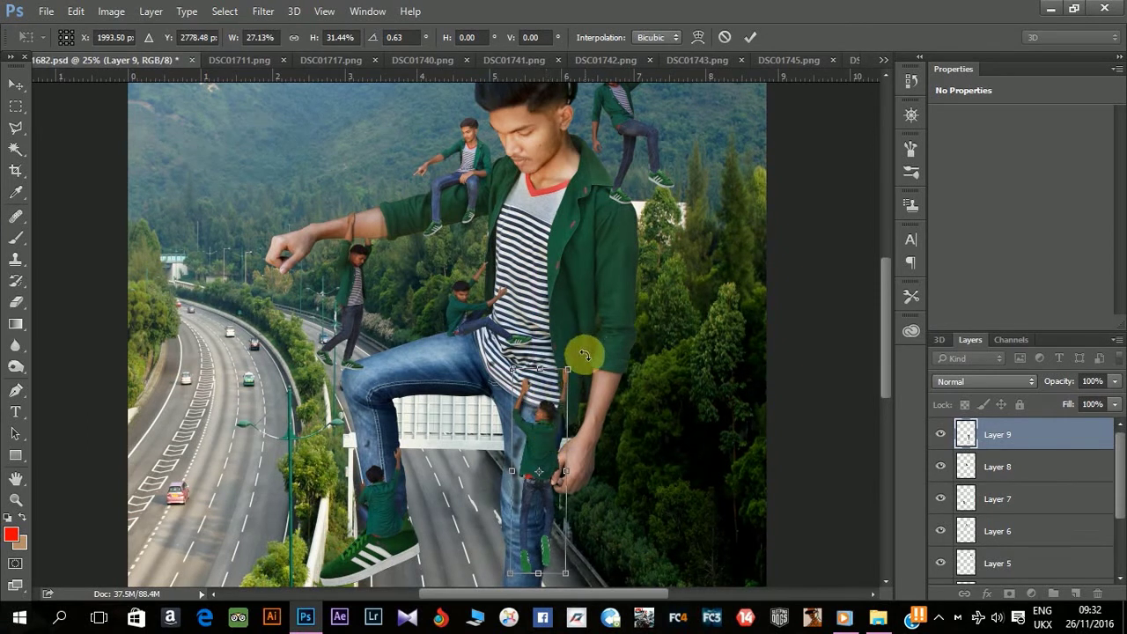
{"action": "left_click_drag", "start_coordinate": [585, 355], "coordinate": [590, 371]}
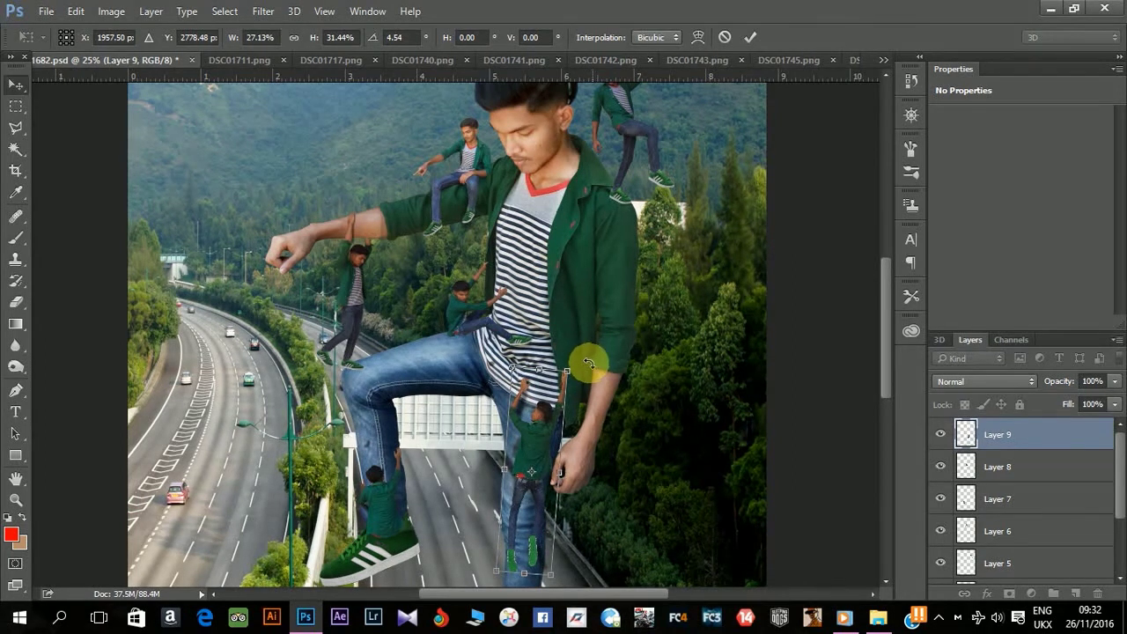
{"action": "key", "text": "Return"}
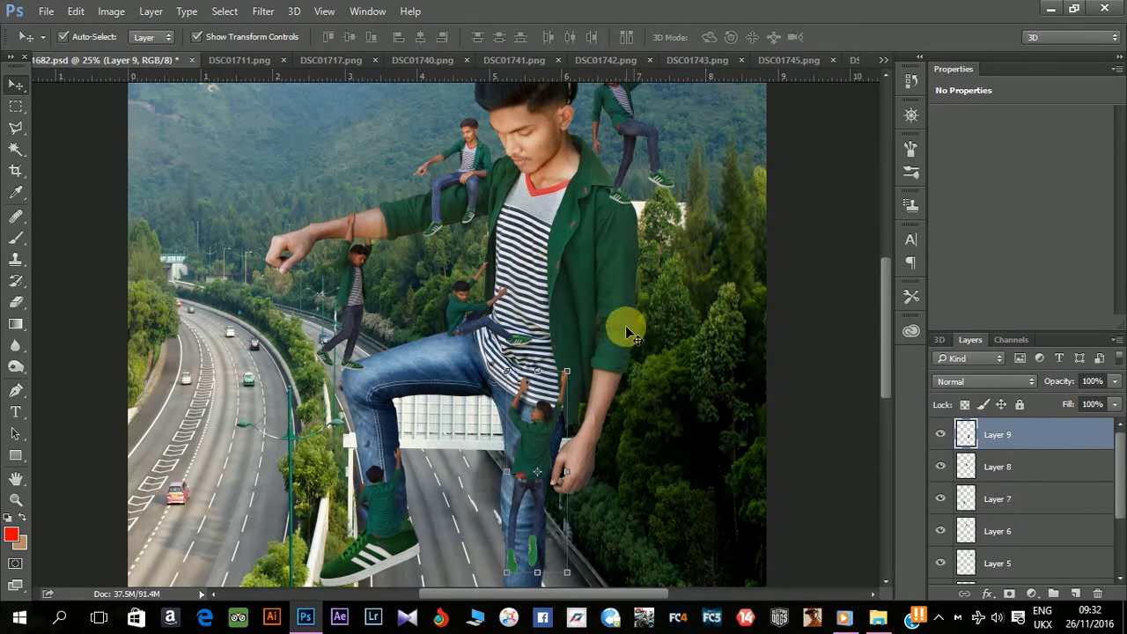
{"action": "key", "text": "ctrl+minus"}
{"action": "key", "text": "ctrl+minus"}
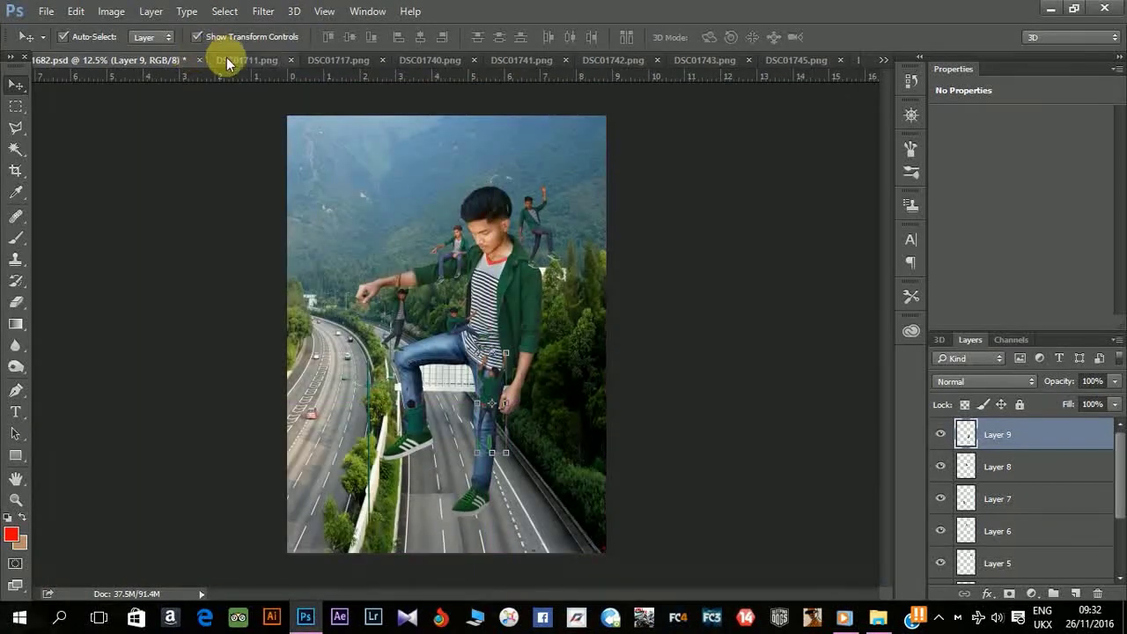
{"action": "mouse_move", "coordinate": [233, 59]}
{"action": "left_mouse_down"}
{"action": "mouse_move", "coordinate": [264, 70]}
{"action": "mouse_move", "coordinate": [225, 61]}
{"action": "left_mouse_up"}
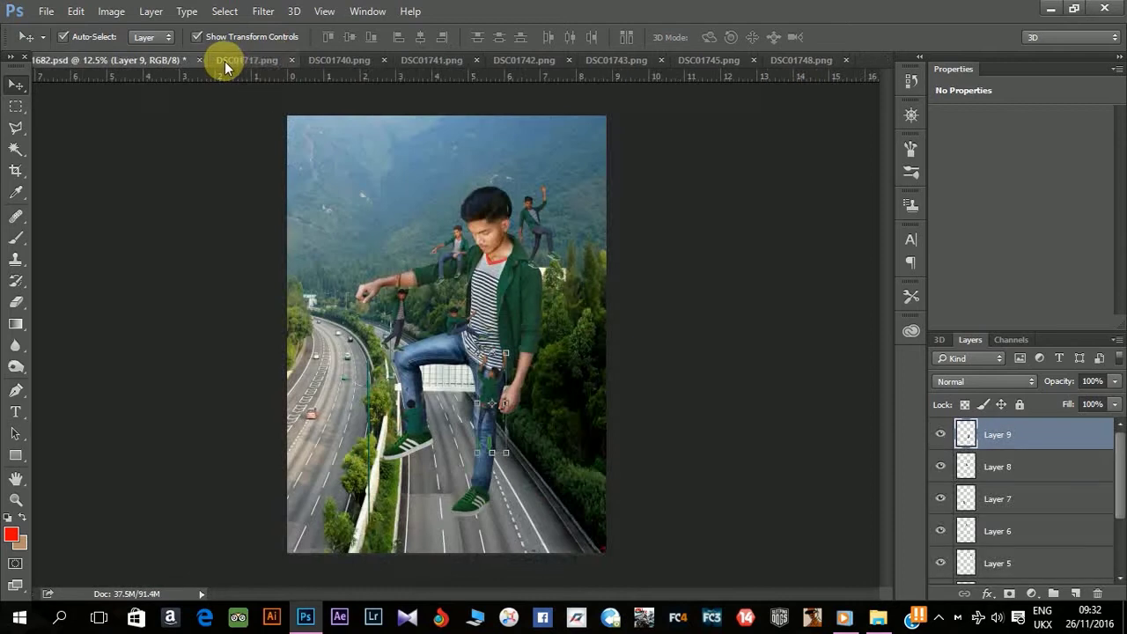
Step: Drag the DSC01717 reaching boy into the composite as a new layer for transforming
{"action": "left_click", "coordinate": [224, 61]}
{"action": "mouse_move", "coordinate": [277, 252]}
{"action": "left_mouse_down"}
{"action": "mouse_move", "coordinate": [61, 88]}
{"action": "mouse_move", "coordinate": [464, 224]}
{"action": "mouse_move", "coordinate": [343, 405]}
{"action": "mouse_move", "coordinate": [305, 404]}
{"action": "mouse_move", "coordinate": [494, 425]}
{"action": "left_mouse_up"}
{"action": "key", "text": "ctrl+t"}
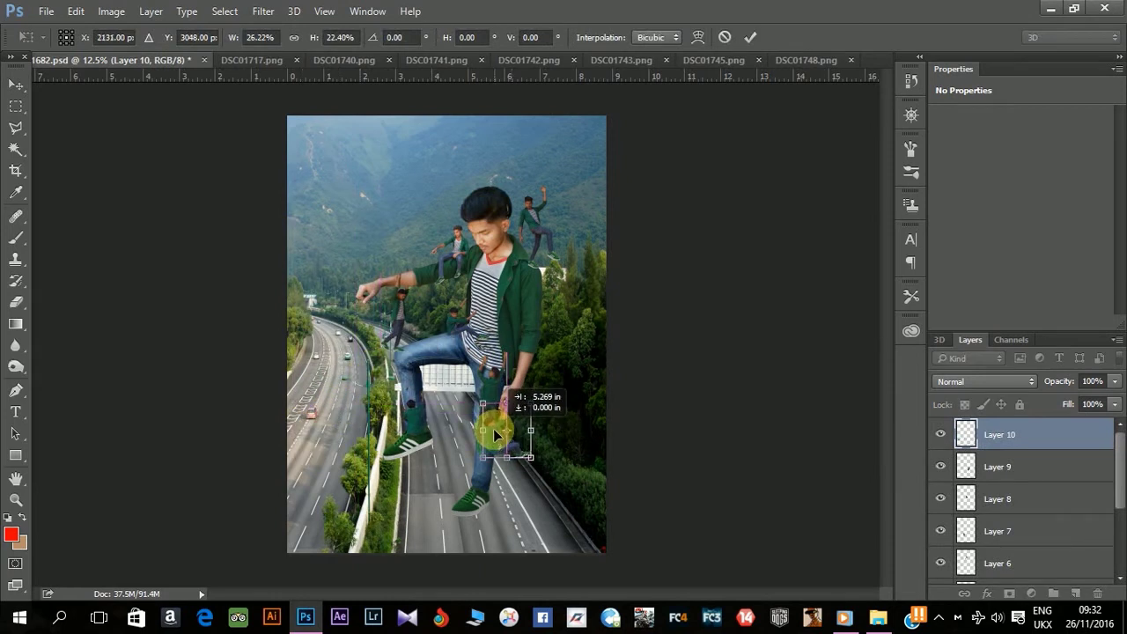
{"action": "scroll", "coordinate": [494, 428], "scroll_direction": "up", "scroll_amount": 1}
{"action": "scroll", "coordinate": [494, 429], "scroll_direction": "up", "scroll_amount": 1}
{"action": "scroll", "coordinate": [494, 428], "scroll_direction": "up", "scroll_amount": 1}
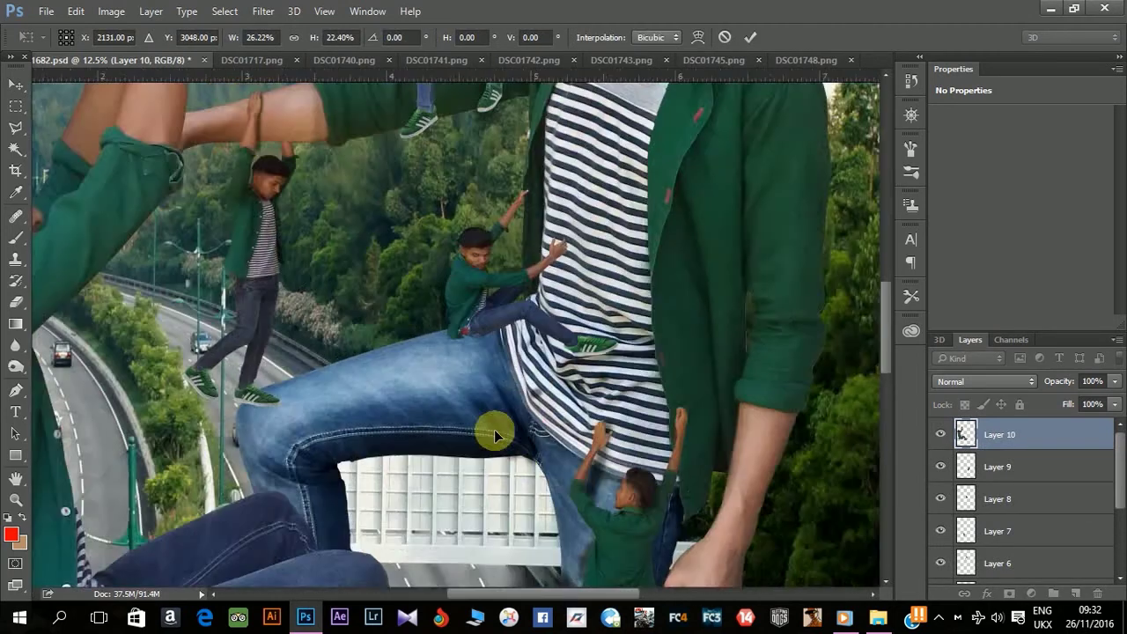
{"action": "scroll", "coordinate": [494, 429], "scroll_direction": "up", "scroll_amount": 1}
{"action": "left_click_drag", "start_coordinate": [745, 479], "coordinate": [471, 243]}
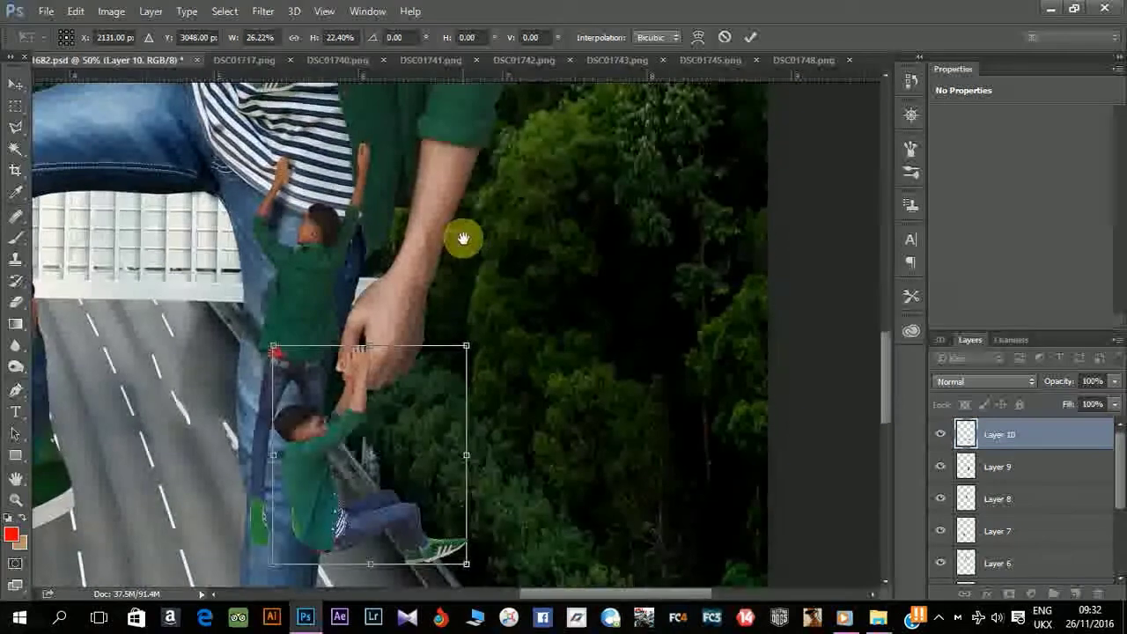
Step: Shrink and narrow the boy so his raised hands meet the giant's fingers
{"action": "left_click_drag", "start_coordinate": [474, 328], "coordinate": [431, 369]}
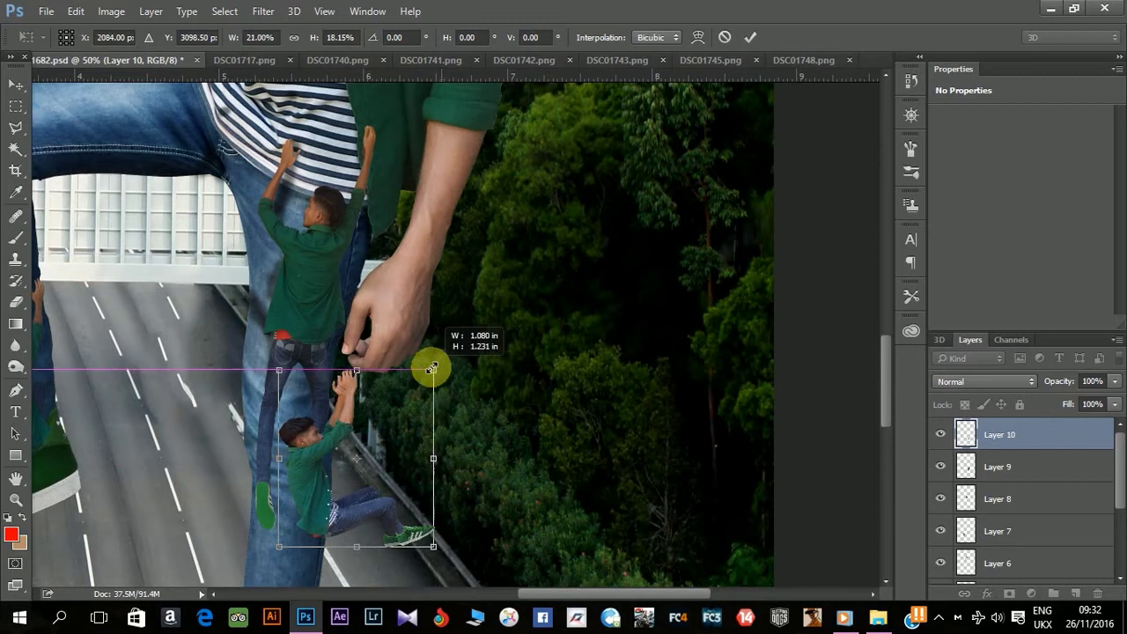
{"action": "left_click_drag", "start_coordinate": [328, 431], "coordinate": [341, 422]}
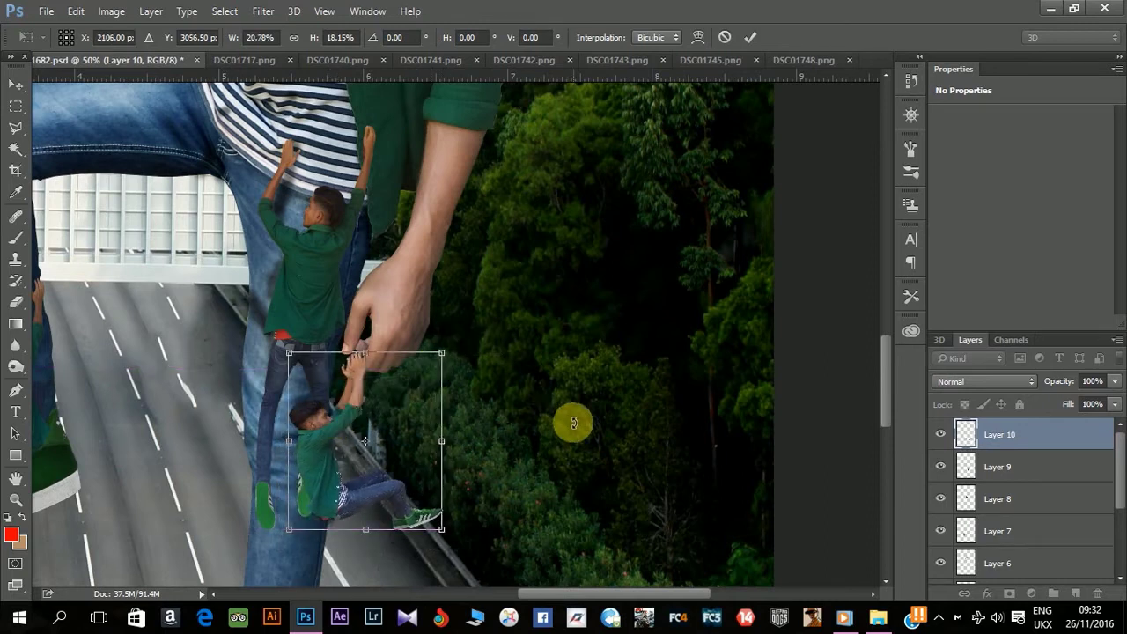
{"action": "key", "text": "ctrl+plus"}
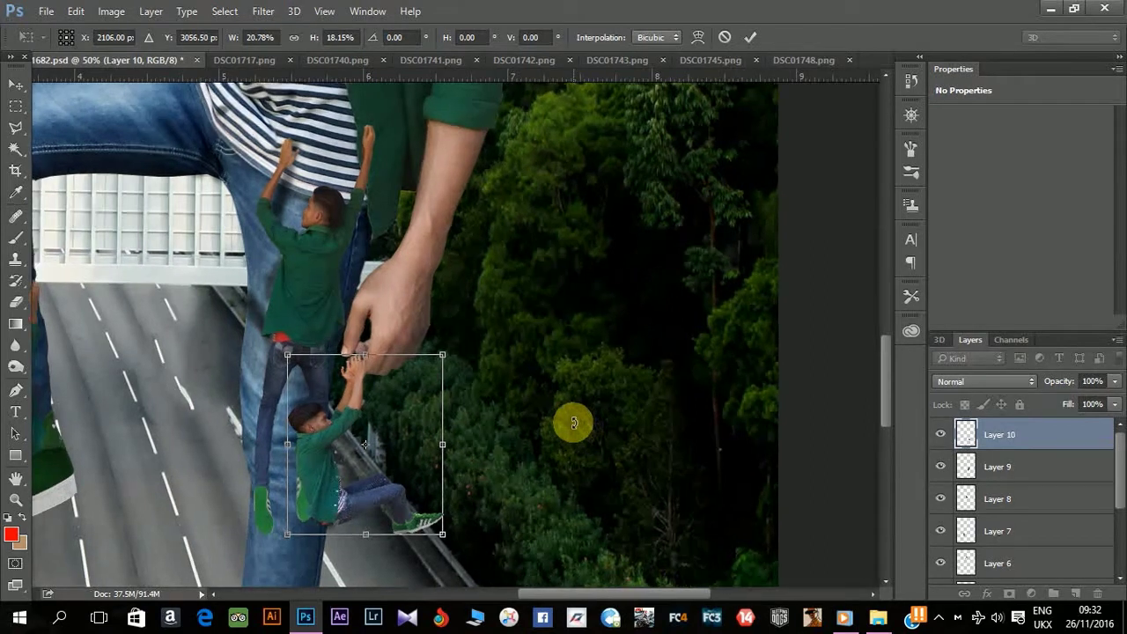
{"action": "key", "text": "ctrl+plus"}
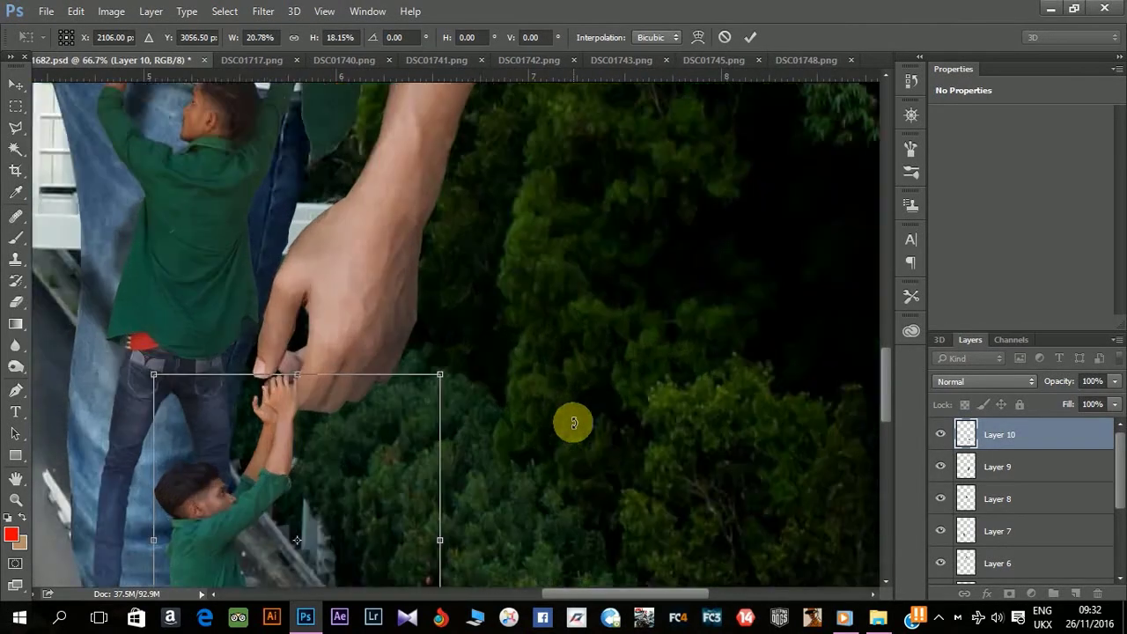
{"action": "key", "text": "ctrl+plus"}
{"action": "key", "text": "ctrl+plus"}
{"action": "left_click_drag", "start_coordinate": [313, 395], "coordinate": [697, 261]}
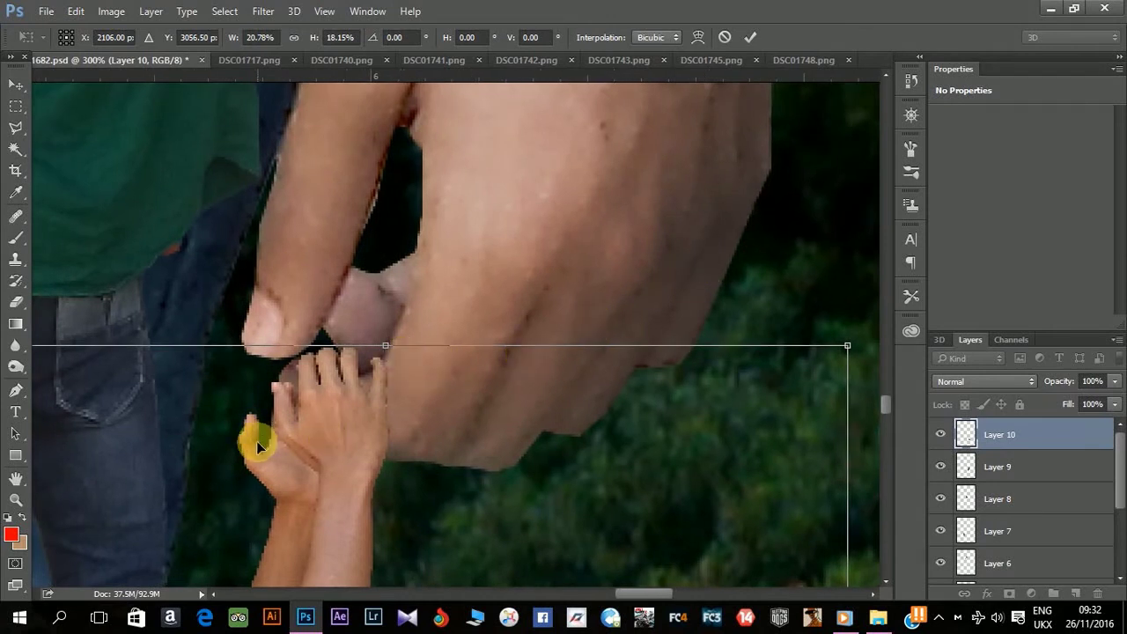
{"action": "key", "text": "Down"}
{"action": "key", "text": "Down"}
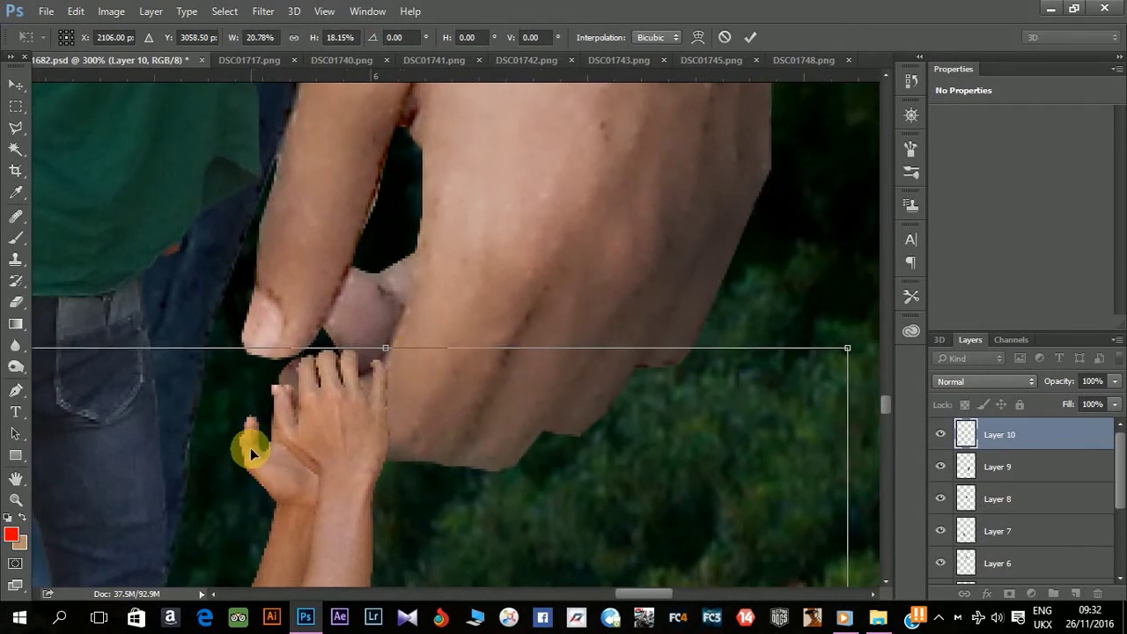
{"action": "key", "text": "Right"}
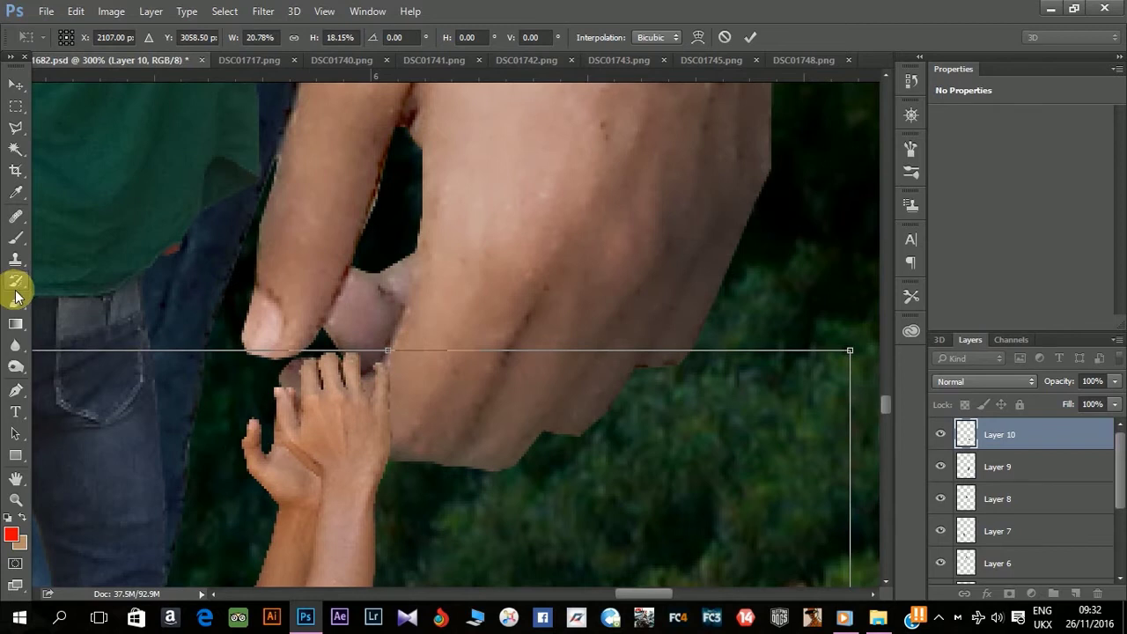
Step: Apply the boy's transform, zoom back out, and bring up DSC01717.png
{"action": "left_click", "coordinate": [17, 300]}
{"action": "left_click", "coordinate": [588, 246]}
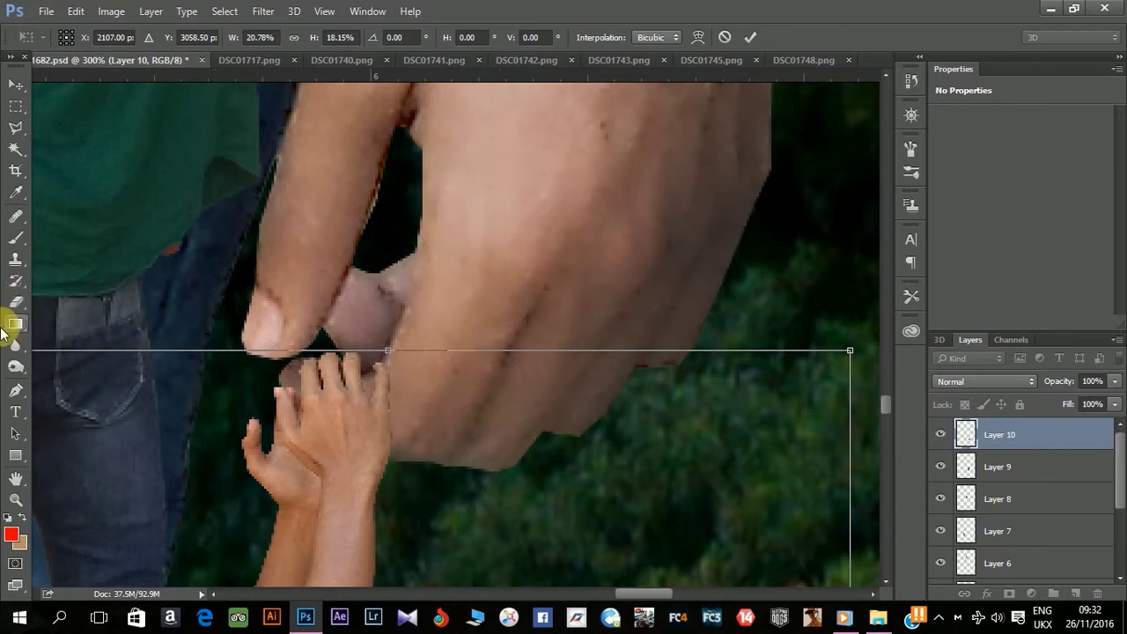
{"action": "left_click", "coordinate": [19, 306]}
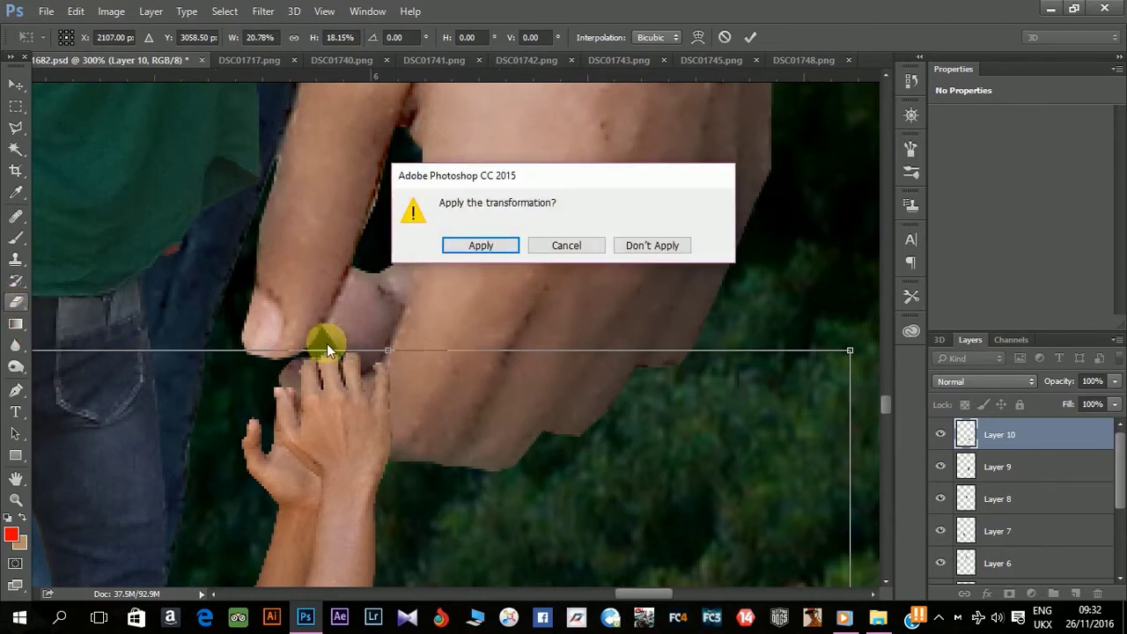
{"action": "left_click", "coordinate": [487, 245]}
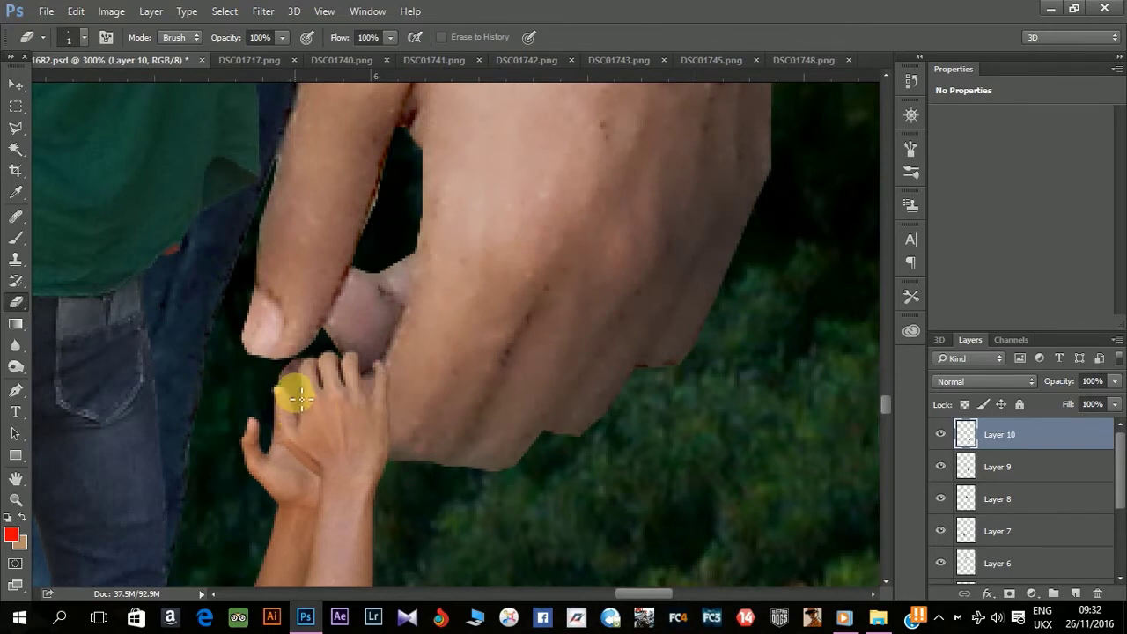
{"action": "key", "text": "ctrl+minus"}
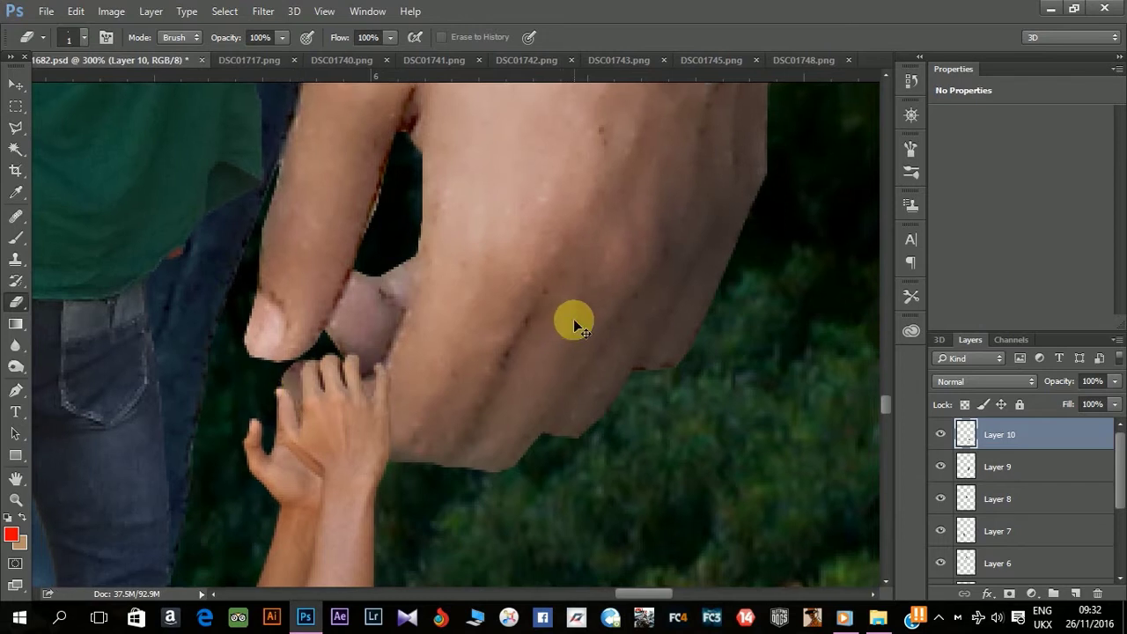
{"action": "key", "text": "ctrl+minus"}
{"action": "key", "text": "ctrl+minus"}
{"action": "key", "text": "ctrl+minus"}
{"action": "key", "text": "ctrl+minus"}
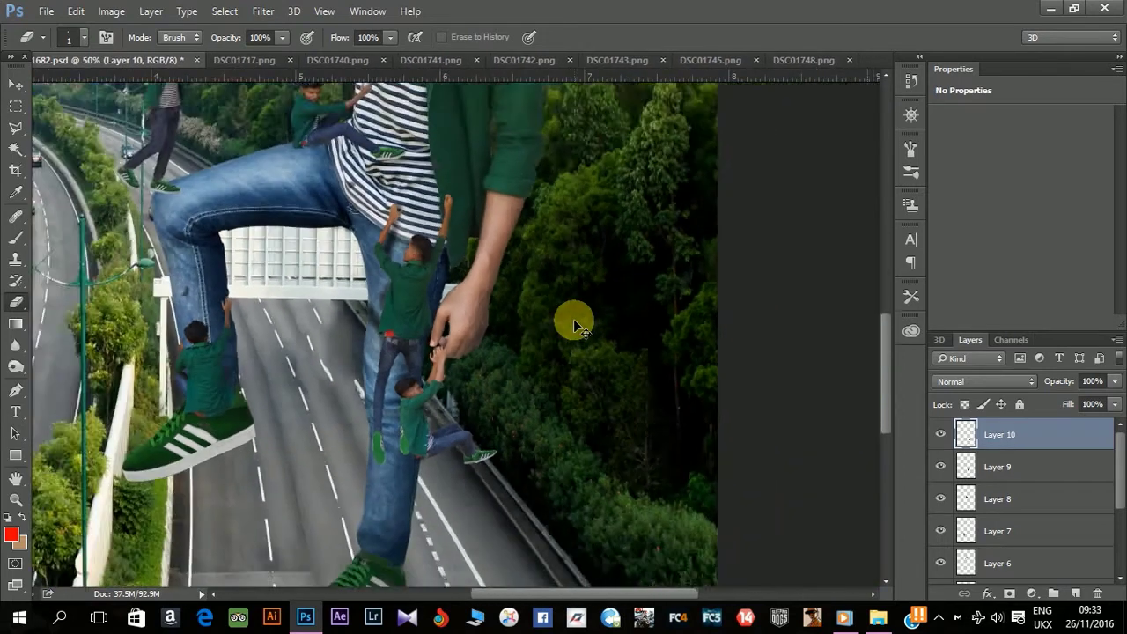
{"action": "key", "text": "ctrl+minus"}
{"action": "key", "text": "ctrl+minus"}
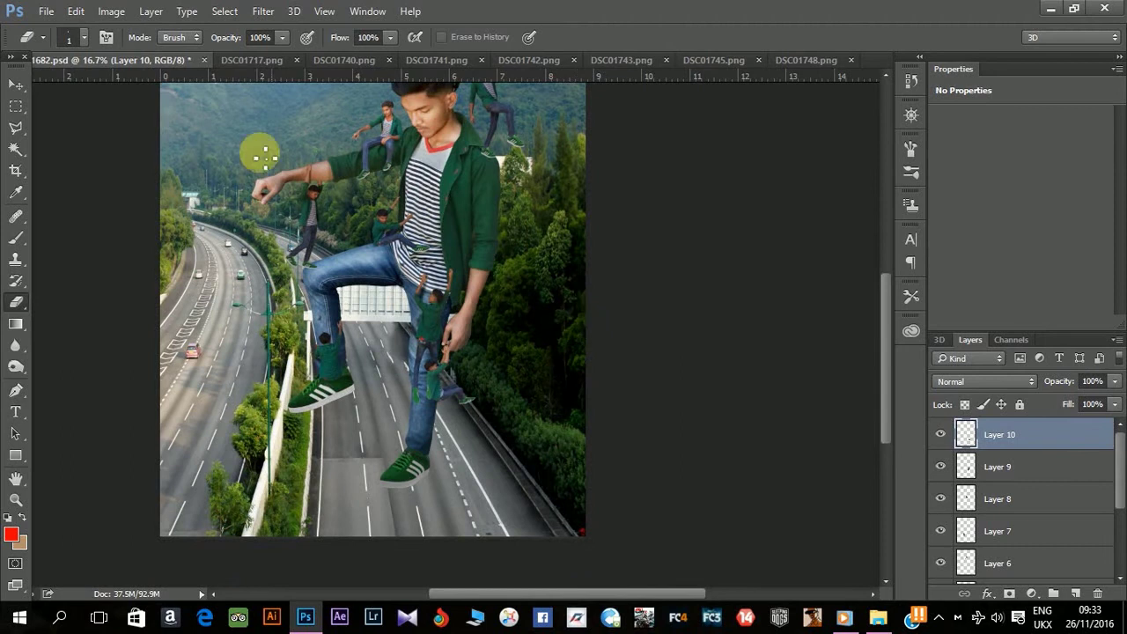
{"action": "left_click", "coordinate": [257, 61]}
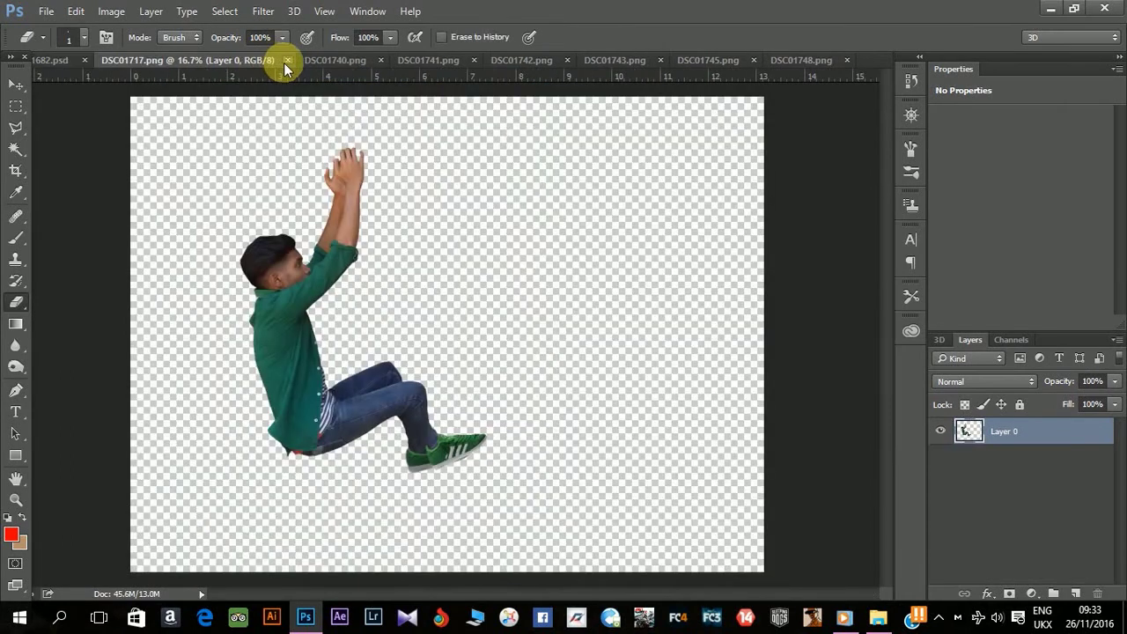
Step: Close DSC01717 and place the DSC01740 standing boy into the composite
{"action": "left_click", "coordinate": [283, 62]}
{"action": "left_click", "coordinate": [243, 59]}
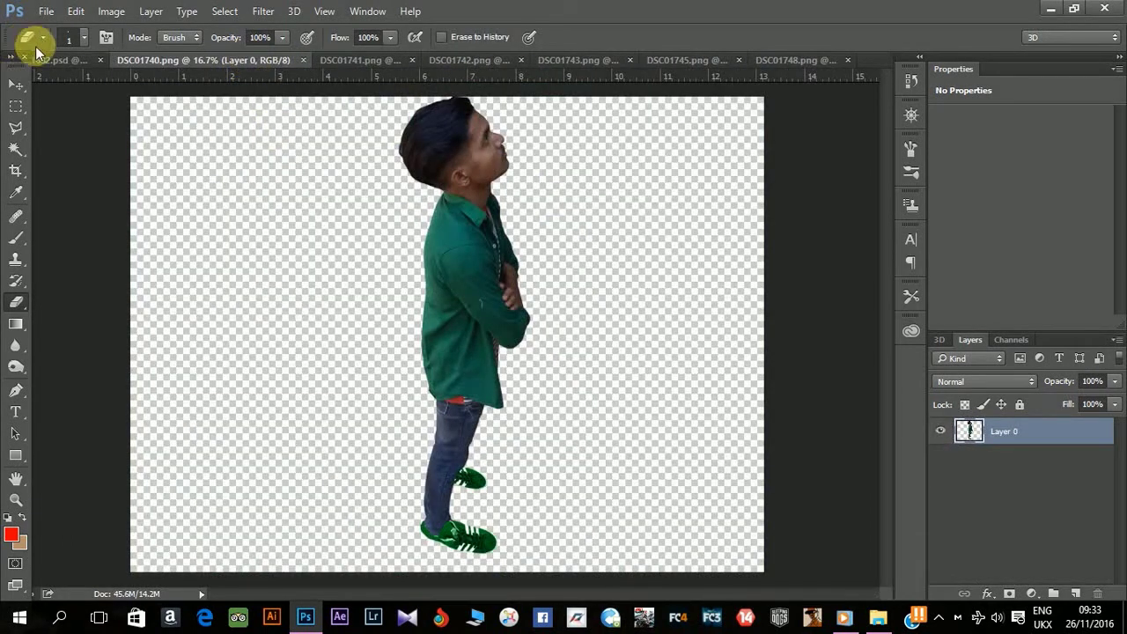
{"action": "key", "text": "v"}
{"action": "mouse_move", "coordinate": [437, 136]}
{"action": "left_mouse_down"}
{"action": "mouse_move", "coordinate": [64, 50]}
{"action": "mouse_move", "coordinate": [374, 177]}
{"action": "mouse_move", "coordinate": [279, 517]}
{"action": "mouse_move", "coordinate": [226, 364]}
{"action": "mouse_move", "coordinate": [195, 443]}
{"action": "mouse_move", "coordinate": [203, 427]}
{"action": "left_mouse_up"}
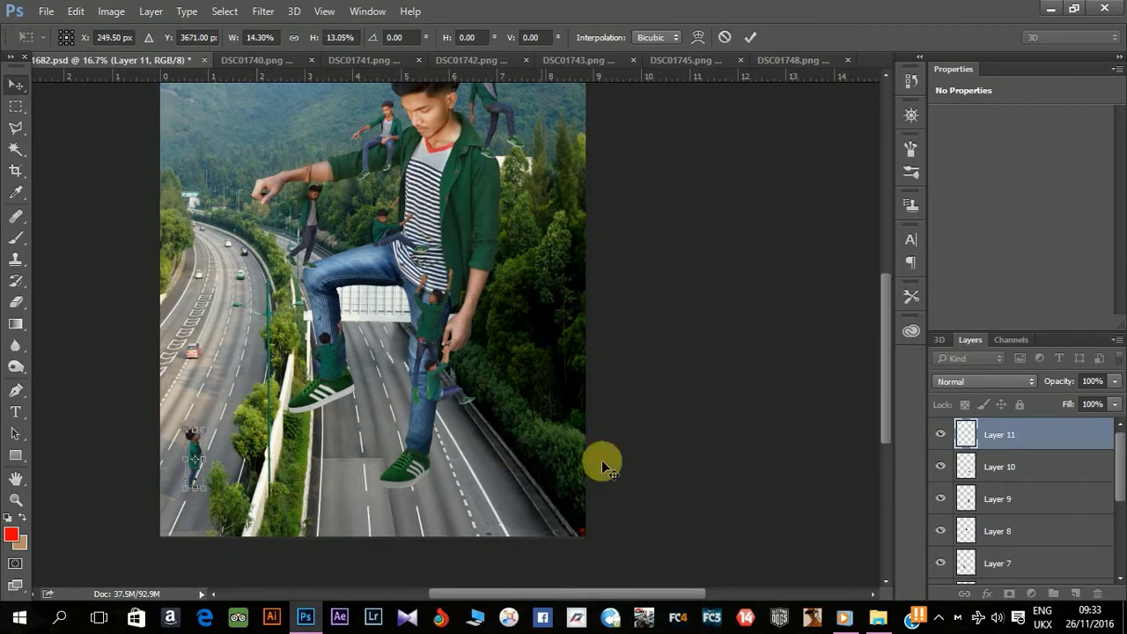
{"action": "key", "text": "Return"}
{"action": "left_click", "coordinate": [667, 460]}
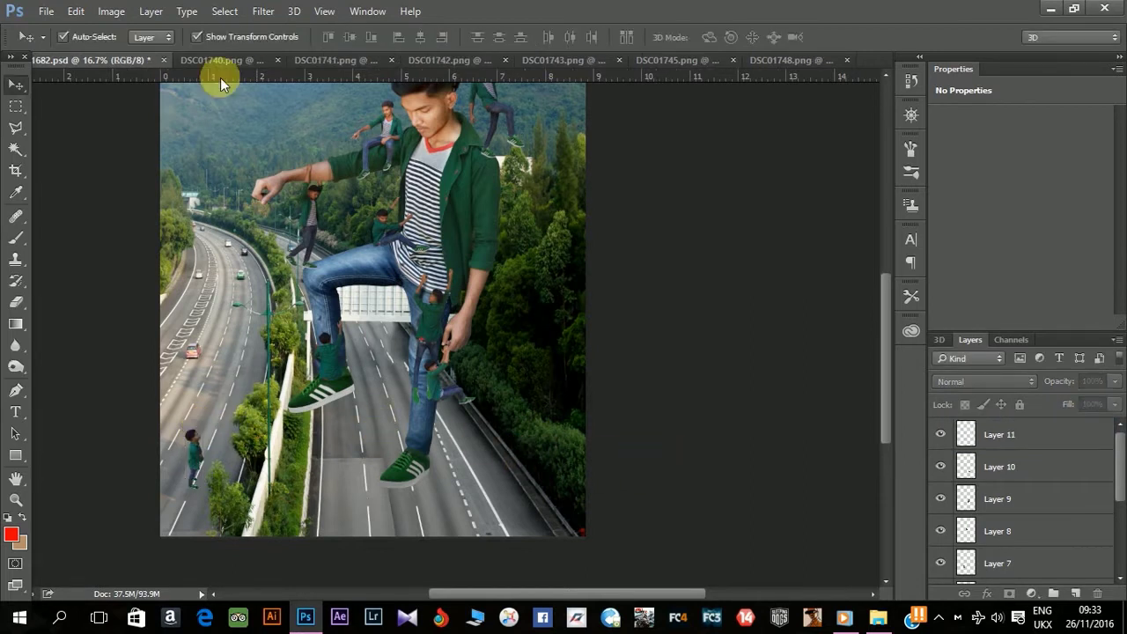
Step: Close DSC01740 and drag the DSC01741 boy onto the road below the giant
{"action": "left_click", "coordinate": [253, 65]}
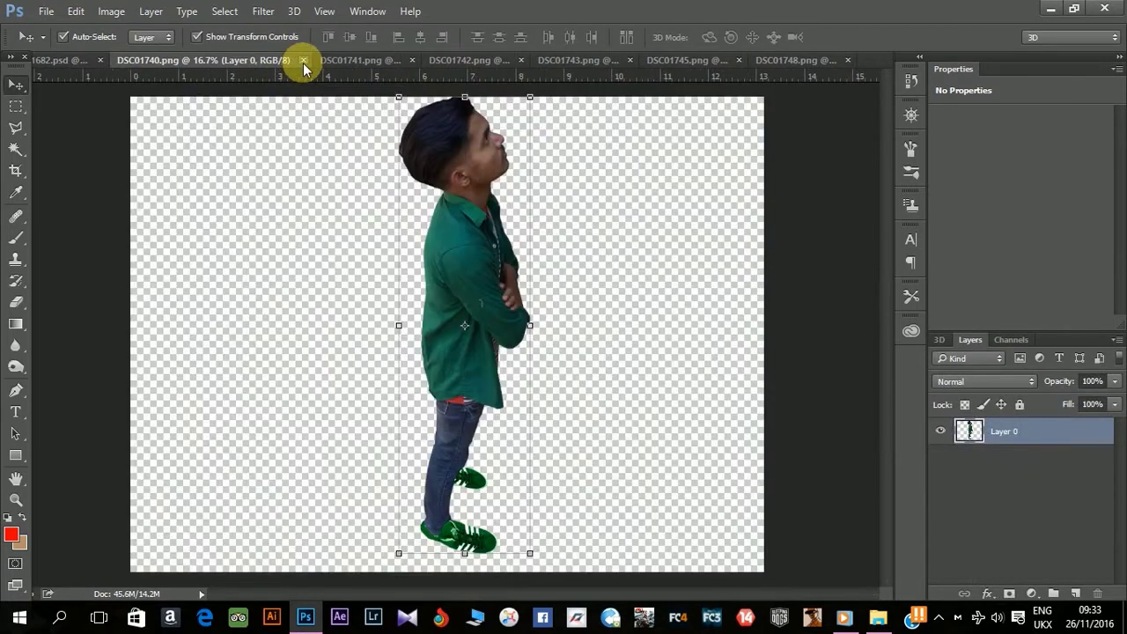
{"action": "left_click", "coordinate": [303, 60]}
{"action": "left_click", "coordinate": [253, 62]}
{"action": "mouse_move", "coordinate": [447, 181]}
{"action": "left_mouse_down"}
{"action": "mouse_move", "coordinate": [112, 64]}
{"action": "mouse_move", "coordinate": [303, 237]}
{"action": "left_mouse_up"}
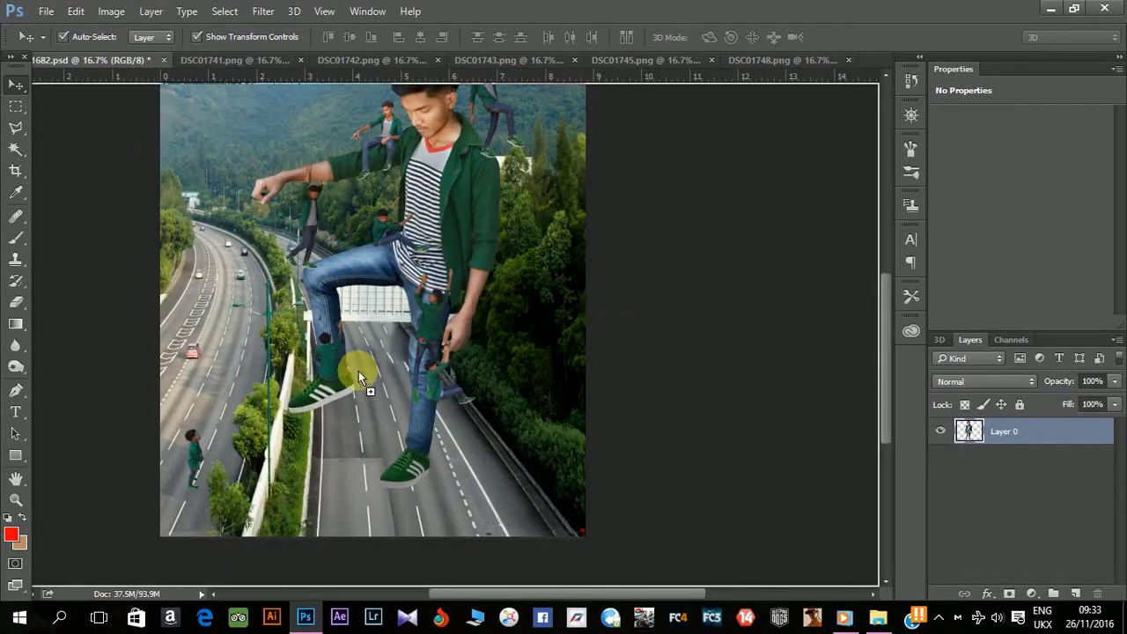
{"action": "mouse_move", "coordinate": [359, 371]}
{"action": "left_mouse_down"}
{"action": "mouse_move", "coordinate": [441, 327]}
{"action": "mouse_move", "coordinate": [300, 517]}
{"action": "mouse_move", "coordinate": [432, 230]}
{"action": "mouse_move", "coordinate": [397, 395]}
{"action": "mouse_move", "coordinate": [410, 402]}
{"action": "mouse_move", "coordinate": [375, 371]}
{"action": "mouse_move", "coordinate": [387, 377]}
{"action": "left_mouse_up"}
Step: Resize the DSC01741 boy to a tiny size on the road, commit, and deselect
{"action": "key", "text": "ctrl+t"}
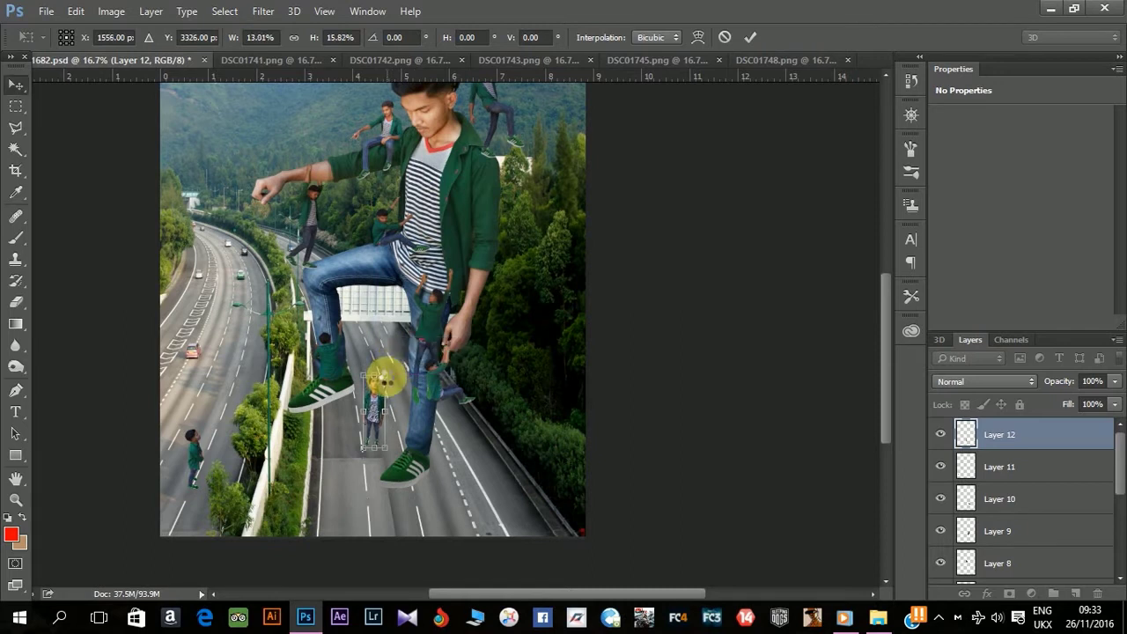
{"action": "key", "text": "Return"}
{"action": "key", "text": "ctrl+t"}
{"action": "right_click", "coordinate": [387, 376]}
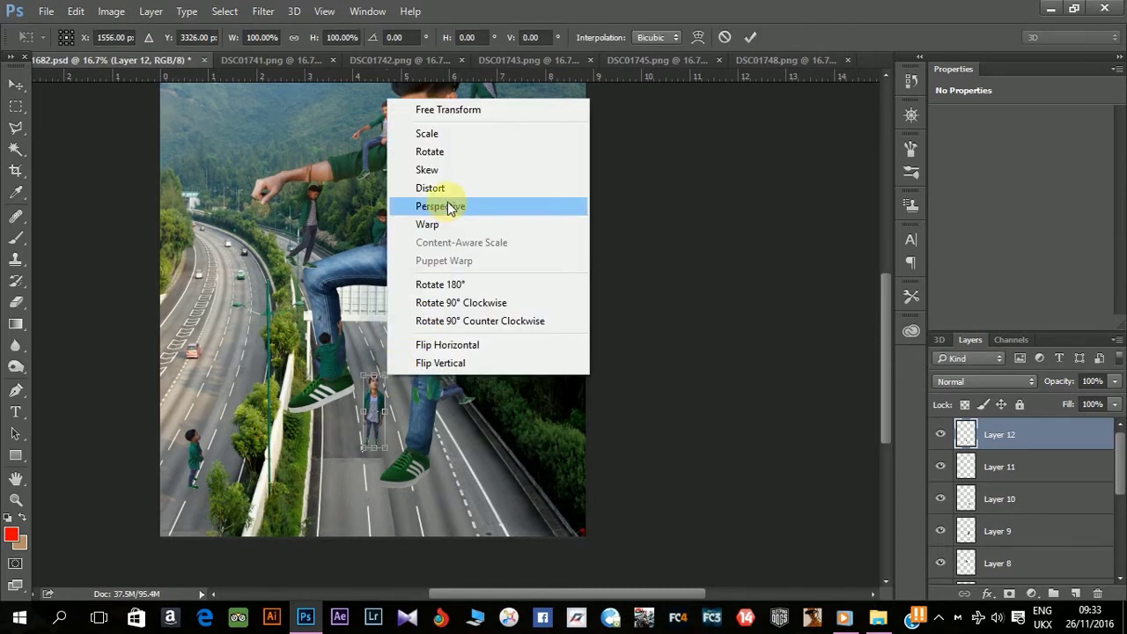
{"action": "left_click", "coordinate": [449, 170]}
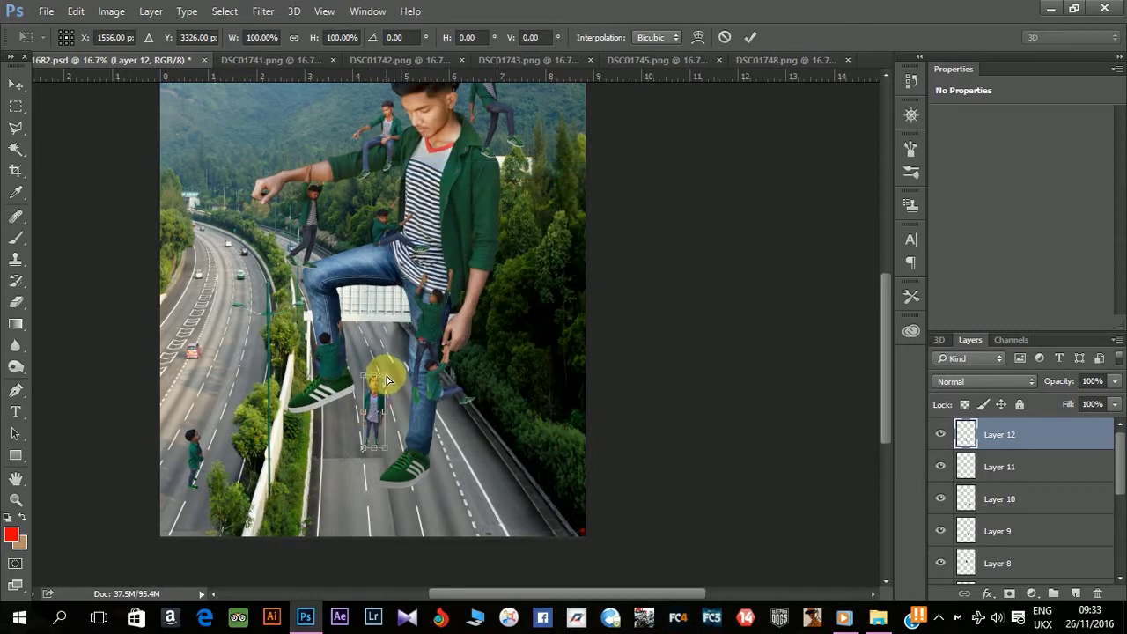
{"action": "key", "text": "Return"}
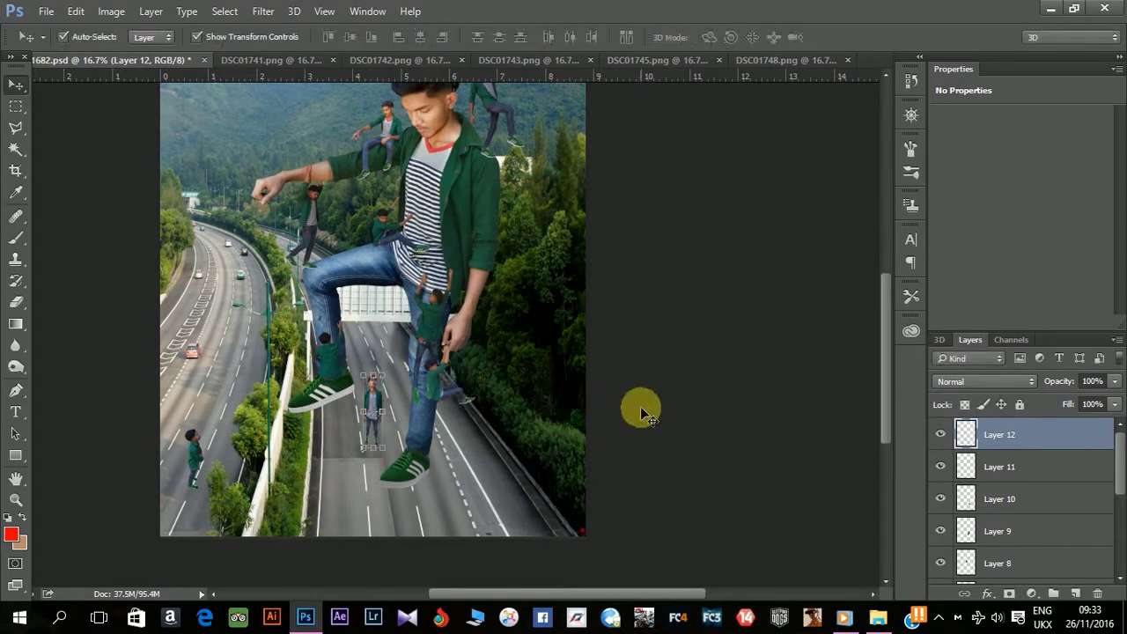
{"action": "left_click", "coordinate": [640, 406]}
Step: Close DSC01741 and add the DSC01742 boy, shrunk onto the lower-right road
{"action": "left_click", "coordinate": [222, 60]}
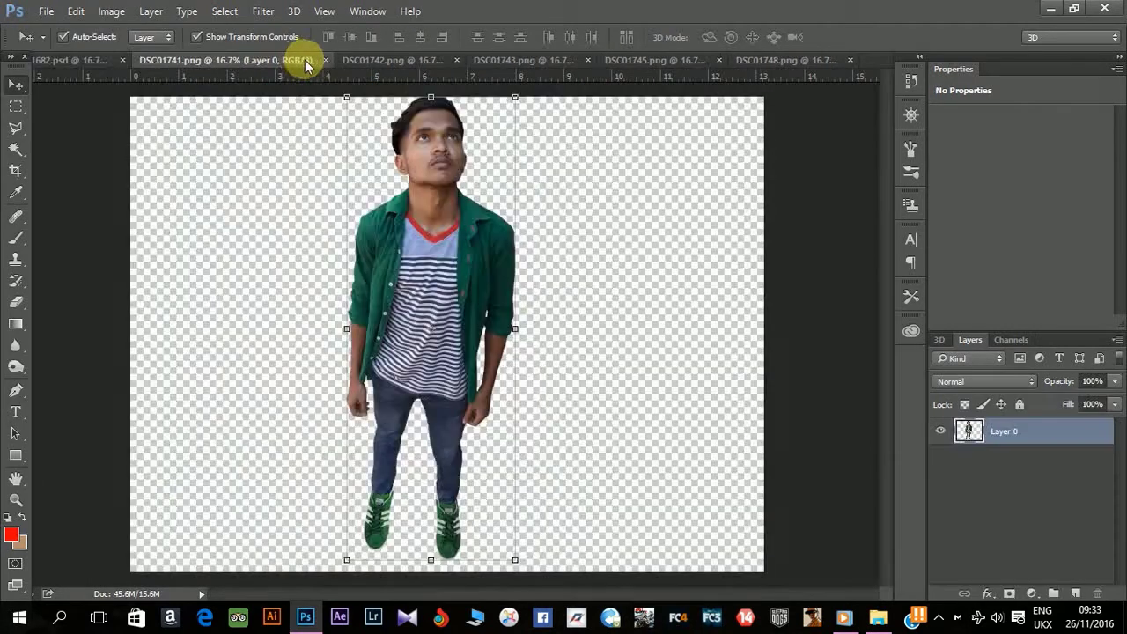
{"action": "left_click", "coordinate": [332, 60]}
{"action": "left_click", "coordinate": [267, 64]}
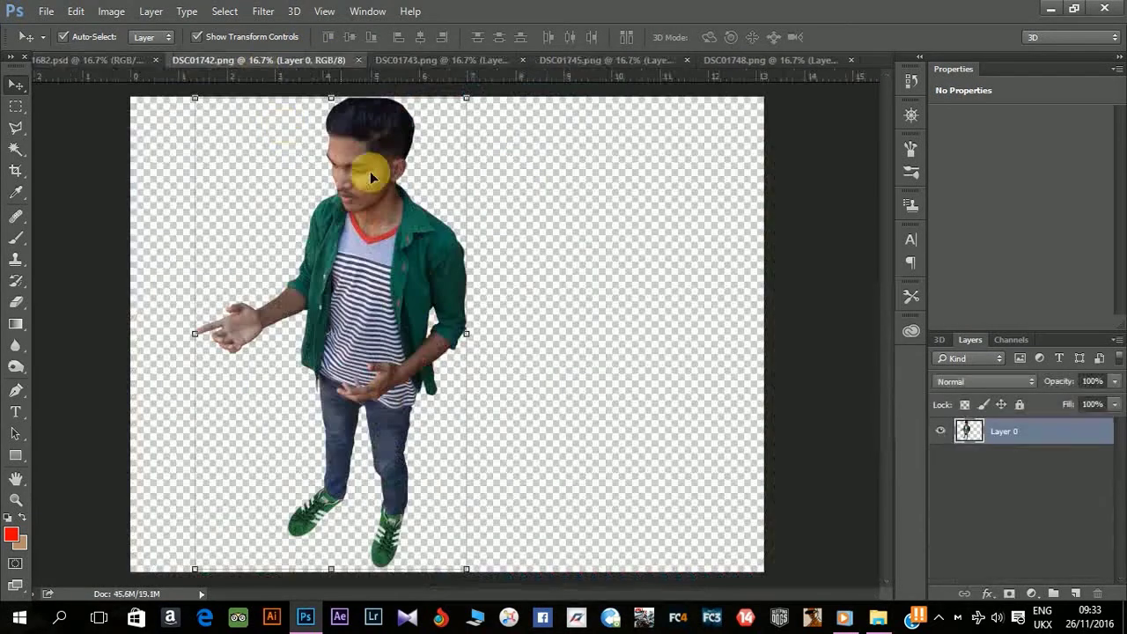
{"action": "mouse_move", "coordinate": [372, 184]}
{"action": "left_mouse_down"}
{"action": "mouse_move", "coordinate": [123, 69]}
{"action": "mouse_move", "coordinate": [353, 196]}
{"action": "left_mouse_up"}
{"action": "key", "text": "ctrl+t"}
{"action": "mouse_move", "coordinate": [302, 333]}
{"action": "left_mouse_down"}
{"action": "mouse_move", "coordinate": [210, 481]}
{"action": "mouse_move", "coordinate": [447, 185]}
{"action": "mouse_move", "coordinate": [464, 194]}
{"action": "mouse_move", "coordinate": [425, 231]}
{"action": "mouse_move", "coordinate": [472, 438]}
{"action": "mouse_move", "coordinate": [514, 433]}
{"action": "left_mouse_up"}
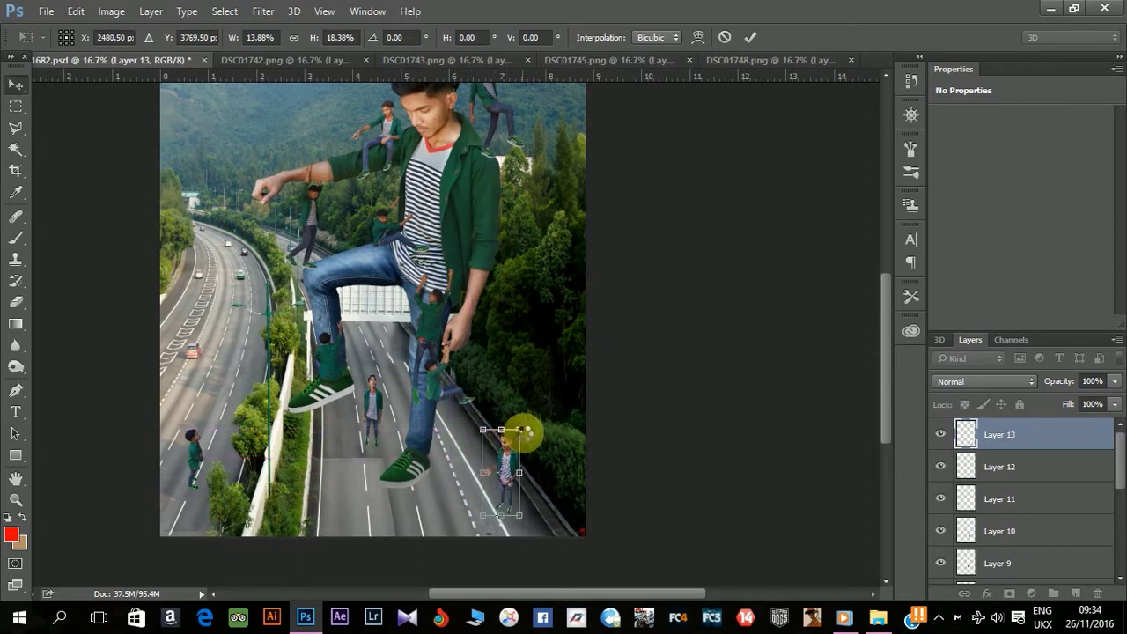
{"action": "key", "text": "Return"}
Step: Skew the DSC01742 boy slightly to match the road and close its source image
{"action": "key", "text": "ctrl+t"}
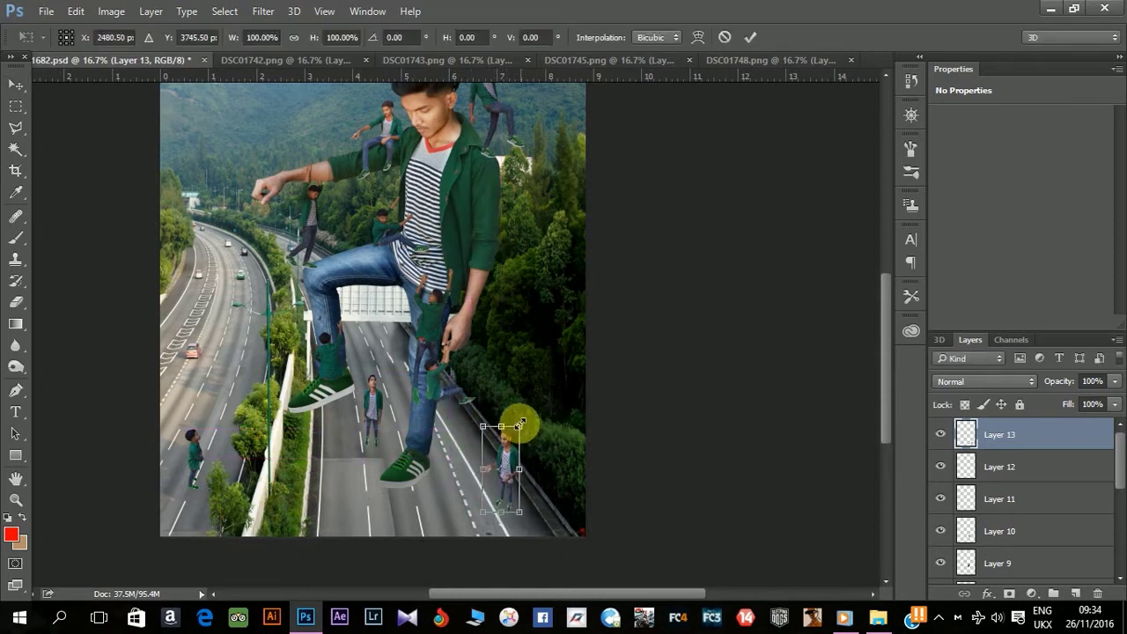
{"action": "right_click", "coordinate": [525, 418]}
{"action": "left_click", "coordinate": [562, 219]}
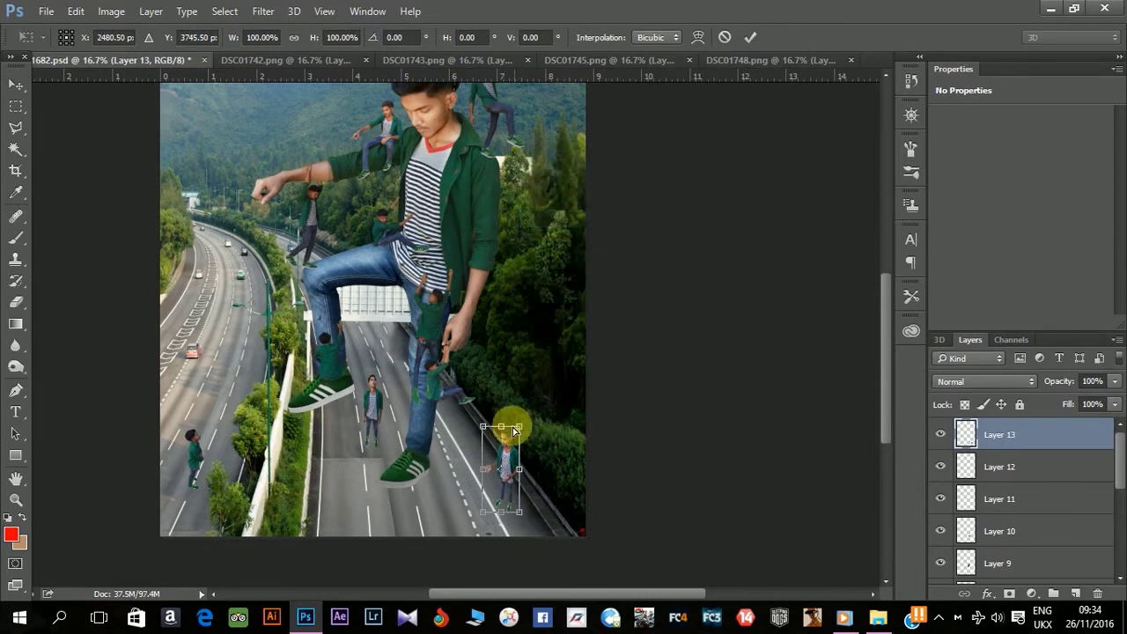
{"action": "left_click_drag", "start_coordinate": [521, 430], "coordinate": [519, 430]}
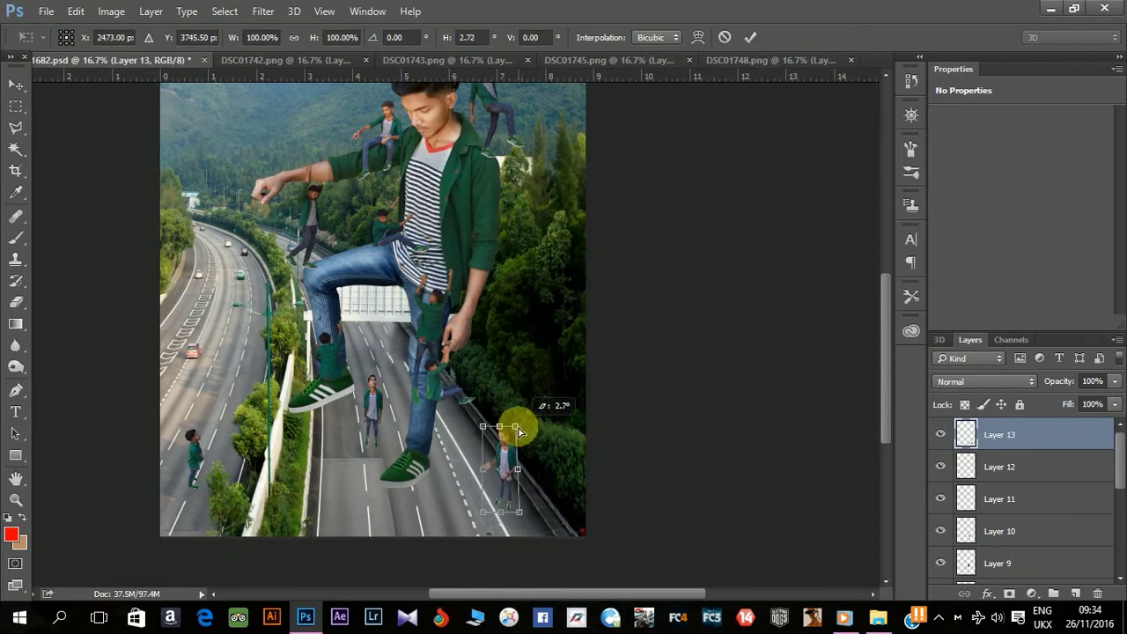
{"action": "key", "text": "Return"}
{"action": "left_click", "coordinate": [303, 61]}
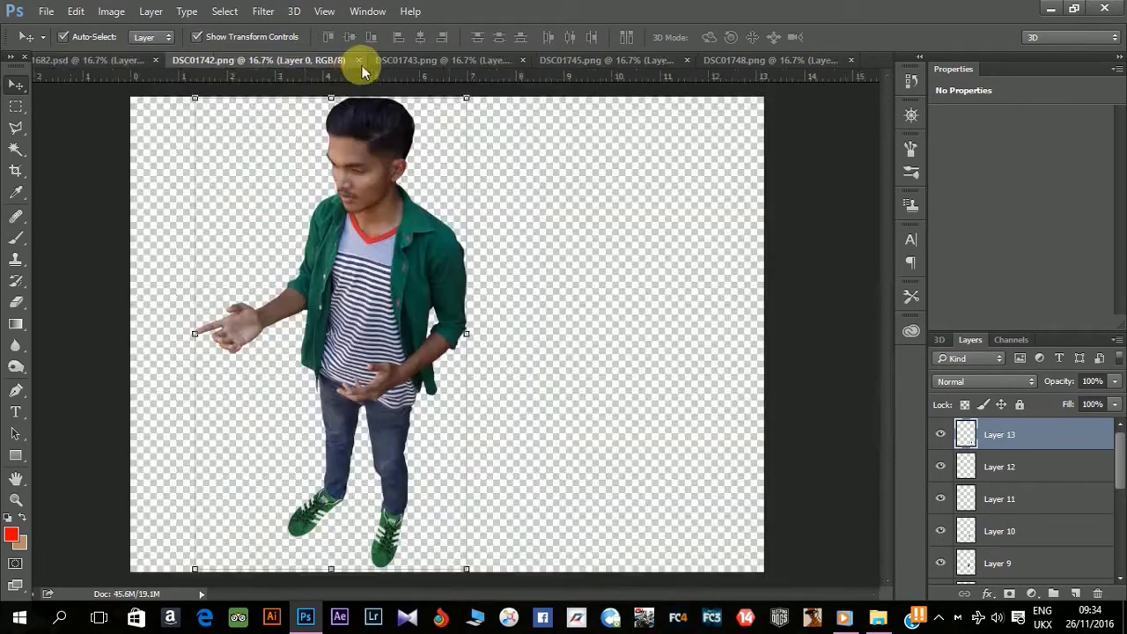
{"action": "left_click", "coordinate": [360, 61]}
Step: Add the DSC01743 boy, scaled small beside the other tiny boy
{"action": "left_click", "coordinate": [320, 60]}
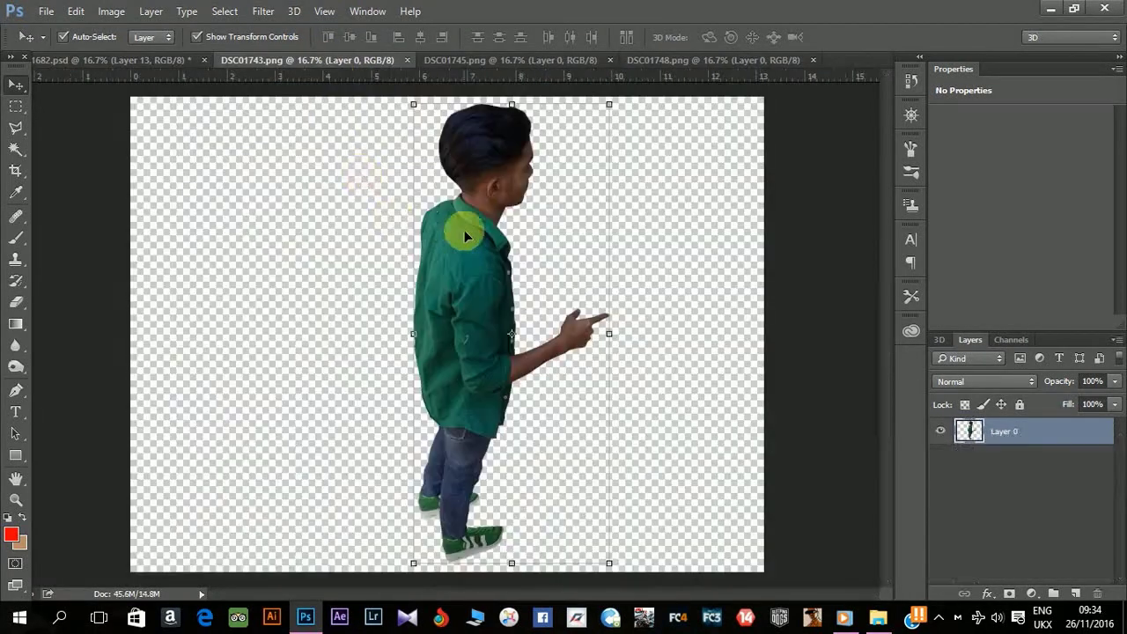
{"action": "left_click_drag", "start_coordinate": [467, 236], "coordinate": [305, 221]}
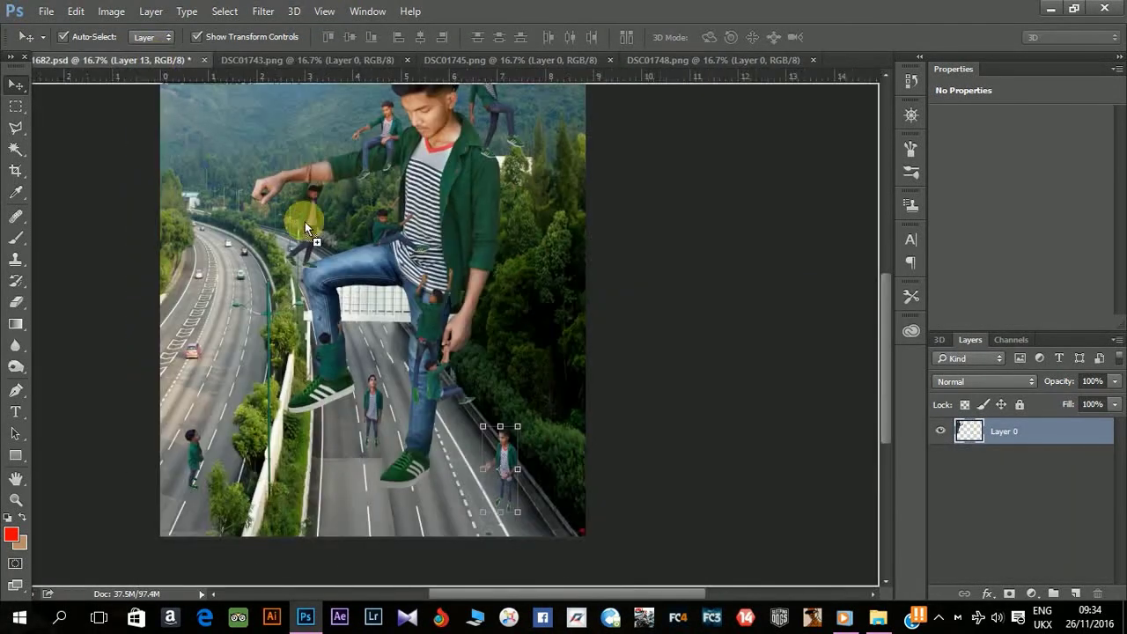
{"action": "key", "text": "ctrl+t"}
{"action": "mouse_move", "coordinate": [449, 99]}
{"action": "left_mouse_down"}
{"action": "mouse_move", "coordinate": [269, 409]}
{"action": "mouse_move", "coordinate": [258, 482]}
{"action": "mouse_move", "coordinate": [424, 432]}
{"action": "mouse_move", "coordinate": [474, 445]}
{"action": "mouse_move", "coordinate": [489, 500]}
{"action": "mouse_move", "coordinate": [480, 475]}
{"action": "left_mouse_up"}
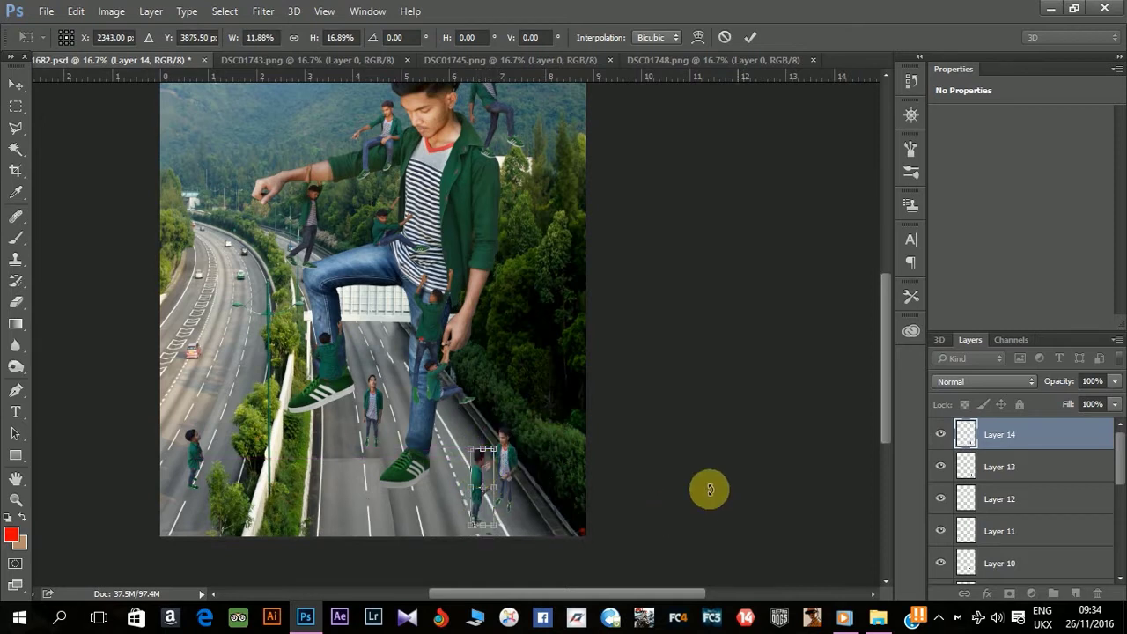
{"action": "left_click_drag", "start_coordinate": [497, 449], "coordinate": [495, 442]}
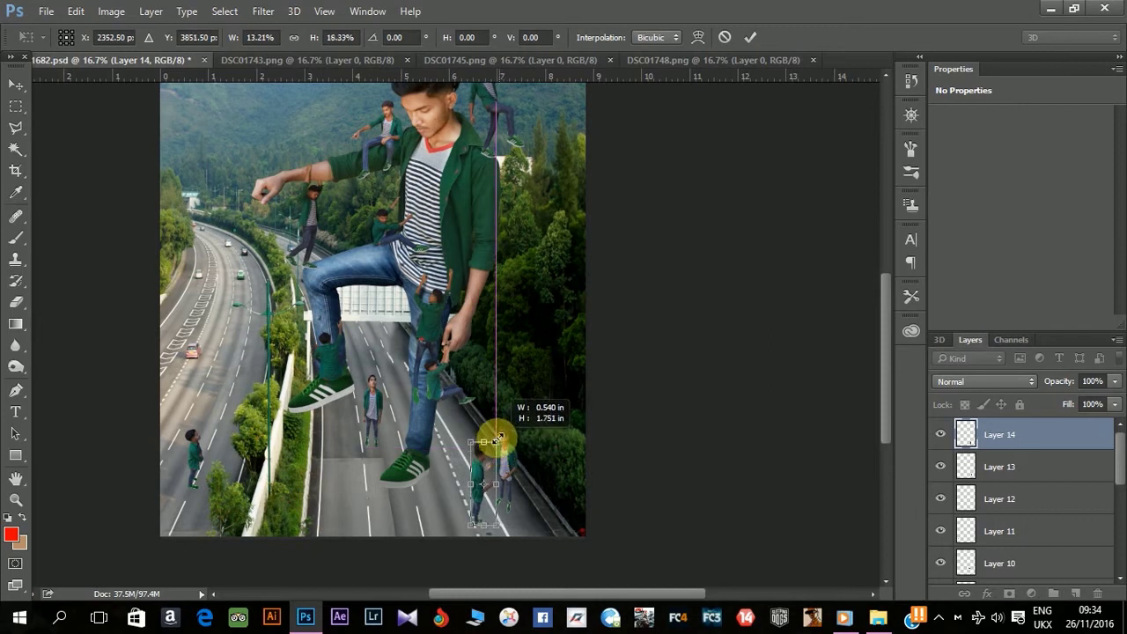
{"action": "key", "text": "Return"}
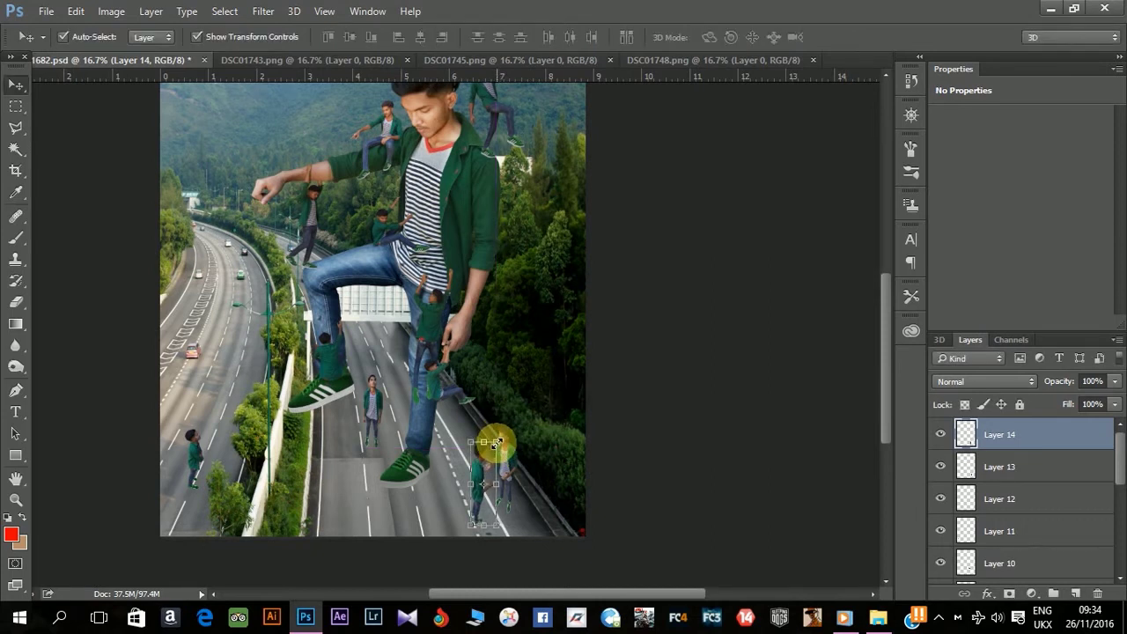
Step: Skew the DSC01743 boy slightly to match the road and deselect layers
{"action": "key", "text": "ctrl+t"}
{"action": "right_click", "coordinate": [496, 442]}
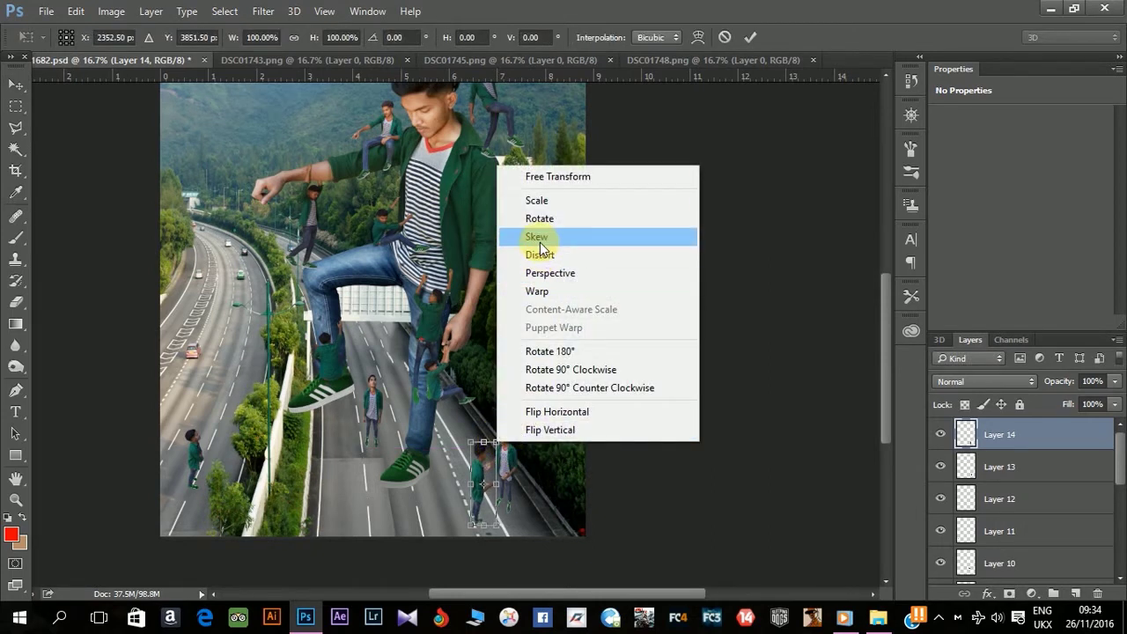
{"action": "left_click", "coordinate": [540, 242]}
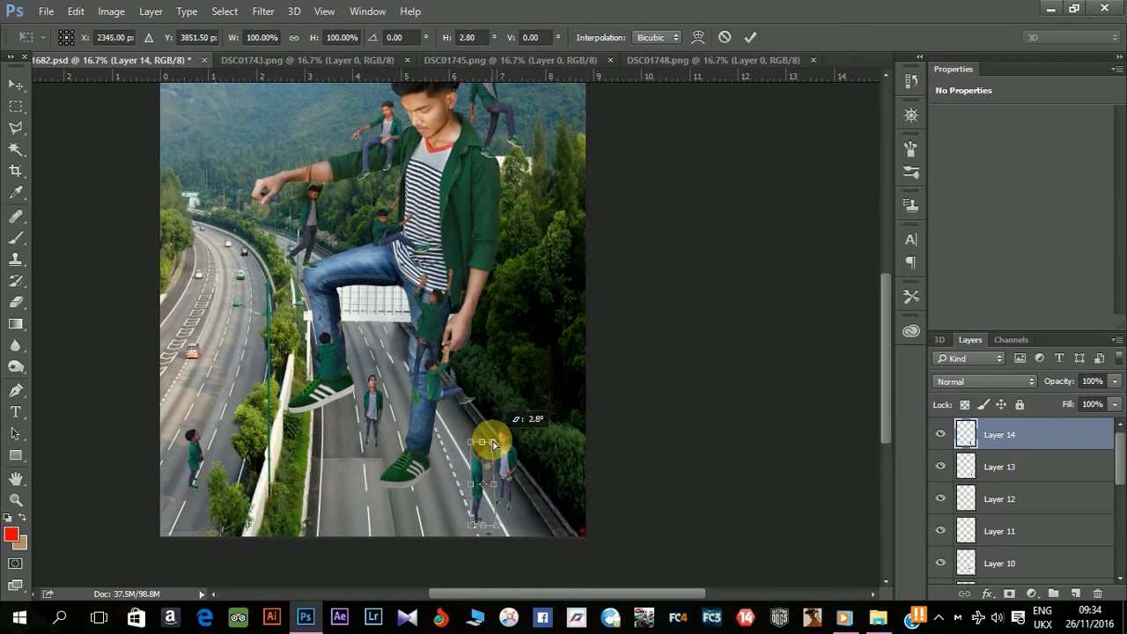
{"action": "left_click_drag", "start_coordinate": [493, 445], "coordinate": [480, 432]}
{"action": "key", "text": "Return"}
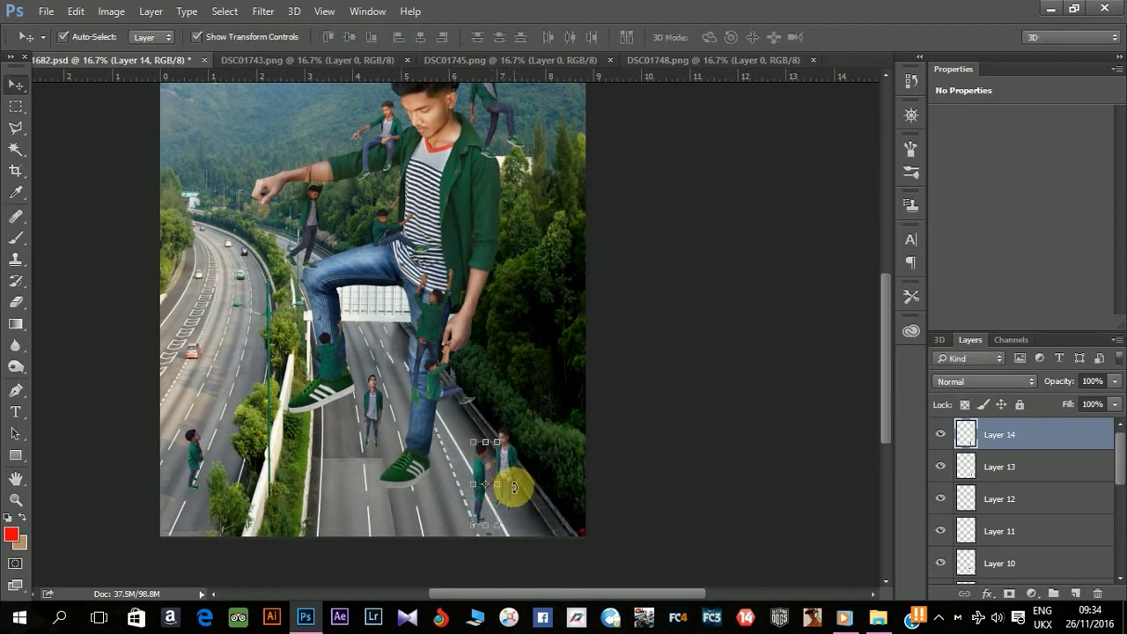
{"action": "left_click", "coordinate": [655, 454]}
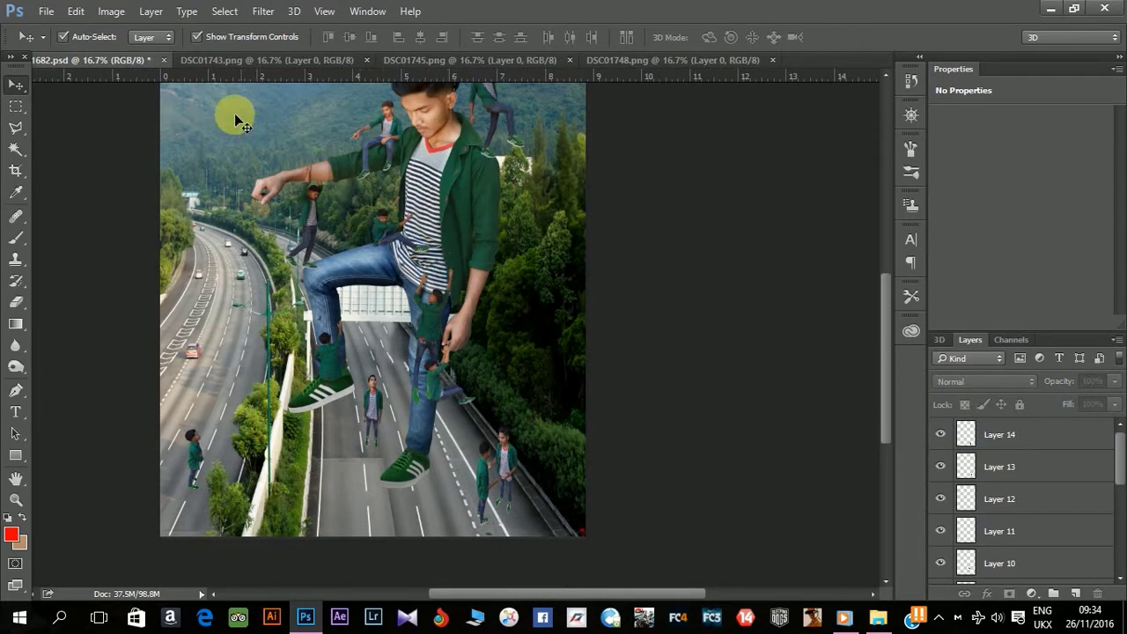
{"action": "left_click", "coordinate": [243, 61]}
Step: Close DSC01743 and add the DSC01745 boy, shrunk onto the left carriageway
{"action": "left_click", "coordinate": [367, 60]}
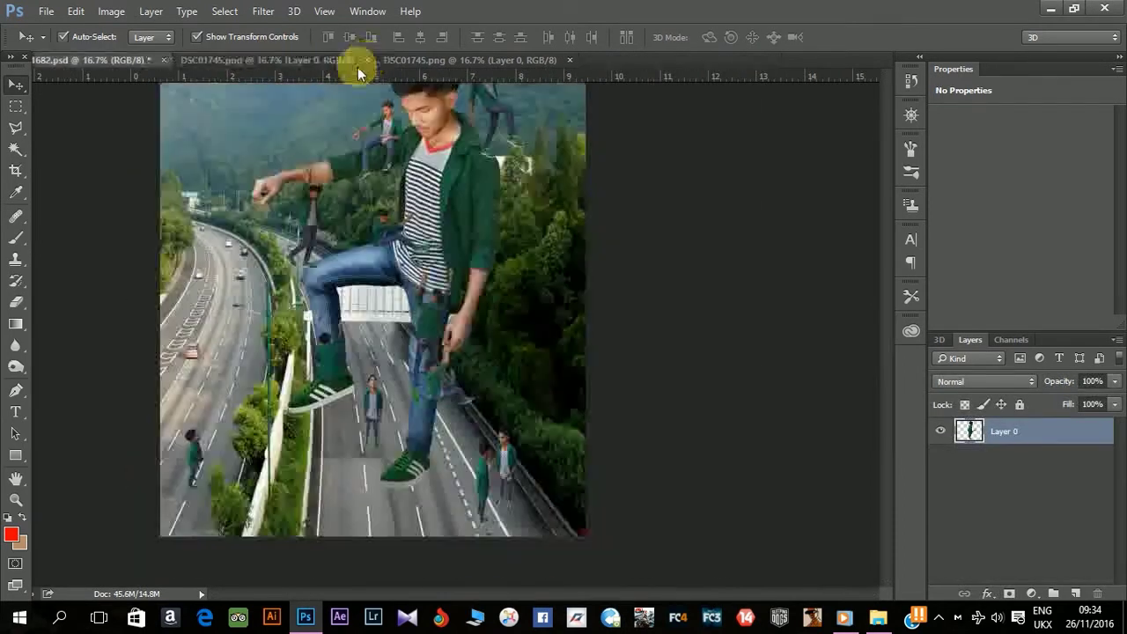
{"action": "left_click", "coordinate": [315, 59]}
{"action": "left_click_drag", "start_coordinate": [371, 223], "coordinate": [515, 277]}
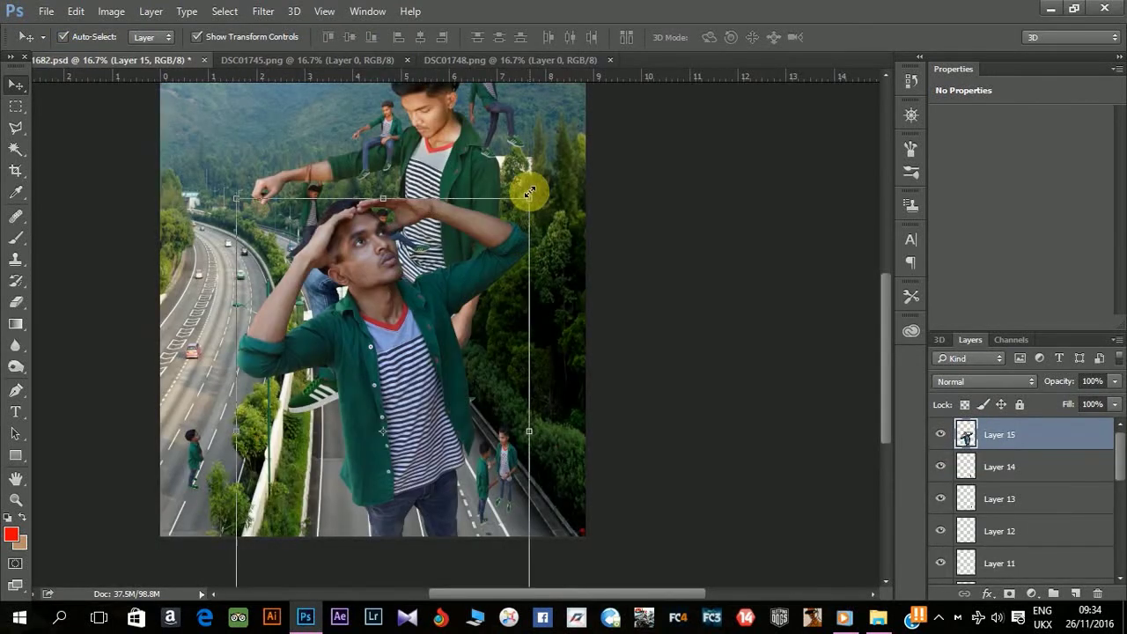
{"action": "key", "text": "ctrl+t"}
{"action": "left_click_drag", "start_coordinate": [528, 198], "coordinate": [390, 408]}
{"action": "mouse_move", "coordinate": [340, 461]}
{"action": "left_mouse_down"}
{"action": "mouse_move", "coordinate": [284, 504]}
{"action": "mouse_move", "coordinate": [402, 255]}
{"action": "left_mouse_up"}
{"action": "mouse_move", "coordinate": [463, 221]}
{"action": "left_mouse_down"}
{"action": "mouse_move", "coordinate": [528, 201]}
{"action": "mouse_move", "coordinate": [465, 295]}
{"action": "left_mouse_up"}
{"action": "mouse_move", "coordinate": [441, 333]}
{"action": "left_mouse_down"}
{"action": "mouse_move", "coordinate": [332, 449]}
{"action": "mouse_move", "coordinate": [223, 327]}
{"action": "mouse_move", "coordinate": [232, 314]}
{"action": "mouse_move", "coordinate": [235, 328]}
{"action": "left_mouse_up"}
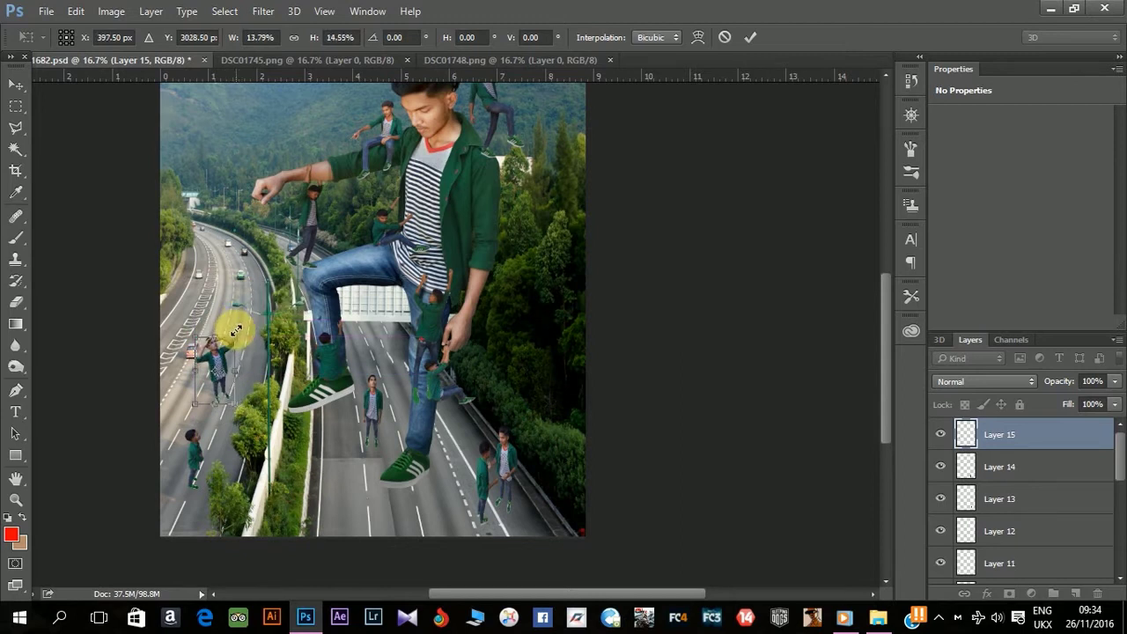
{"action": "key", "text": "Return"}
Step: Skew the small boy about 4°, deselect, and close DSC01745.png
{"action": "key", "text": "ctrl+t"}
{"action": "right_click", "coordinate": [236, 333]}
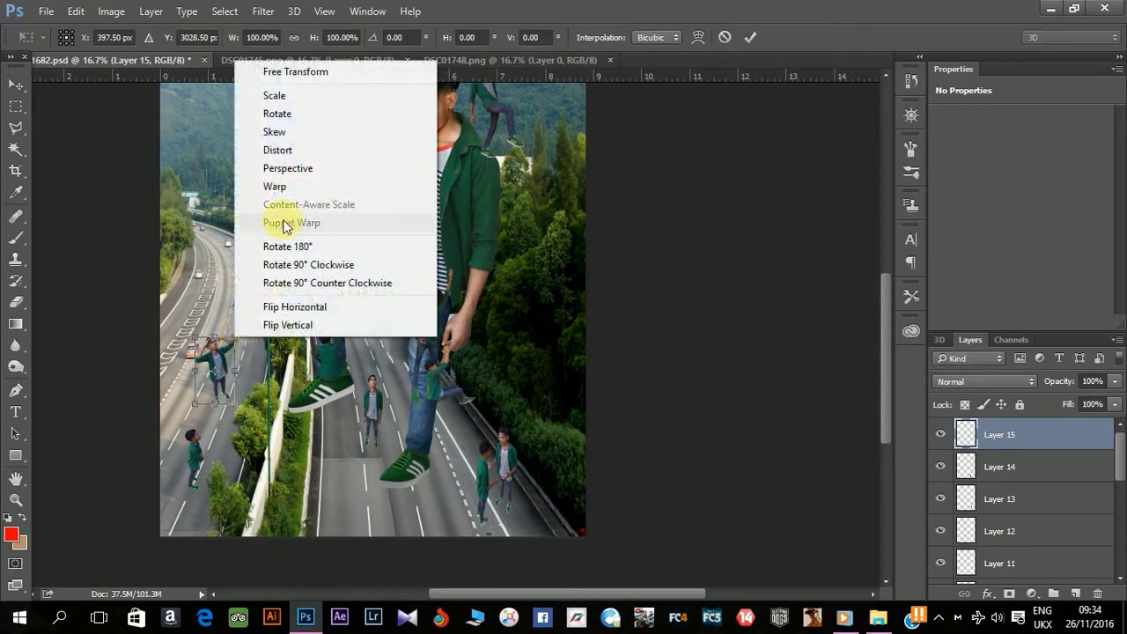
{"action": "left_click", "coordinate": [292, 134]}
{"action": "left_click_drag", "start_coordinate": [218, 338], "coordinate": [231, 341]}
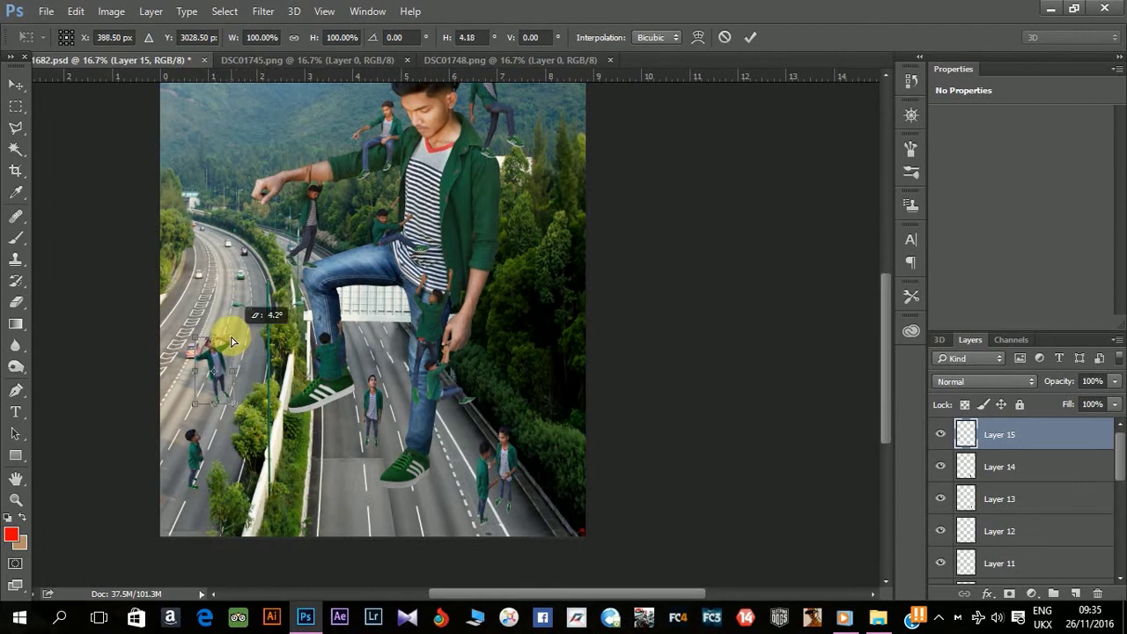
{"action": "key", "text": "Return"}
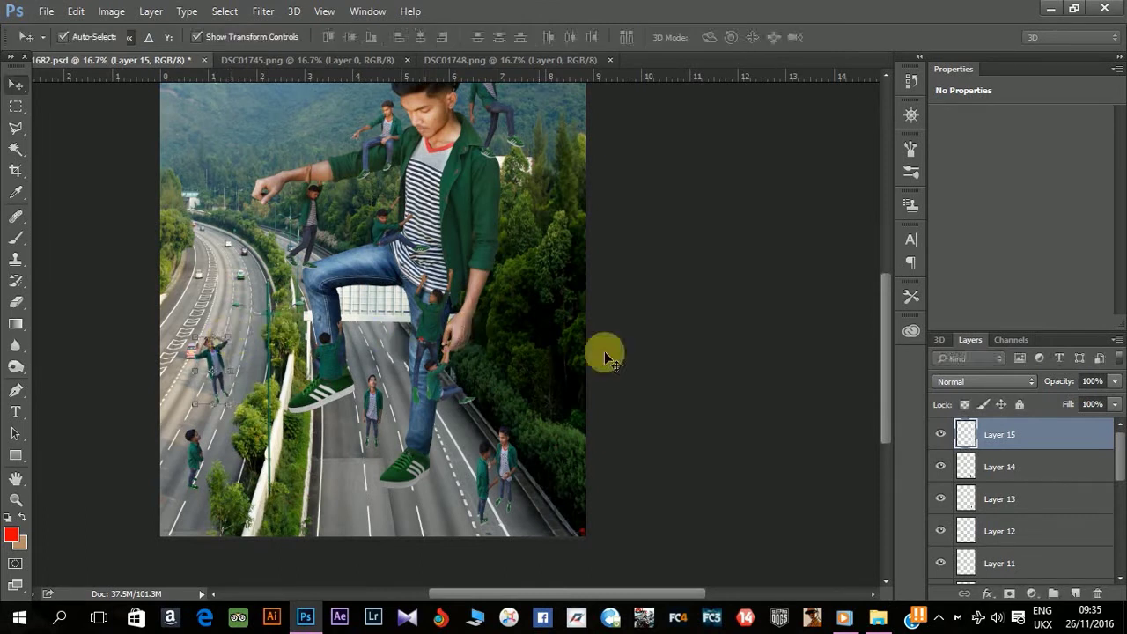
{"action": "left_click", "coordinate": [738, 364]}
{"action": "left_click", "coordinate": [304, 64]}
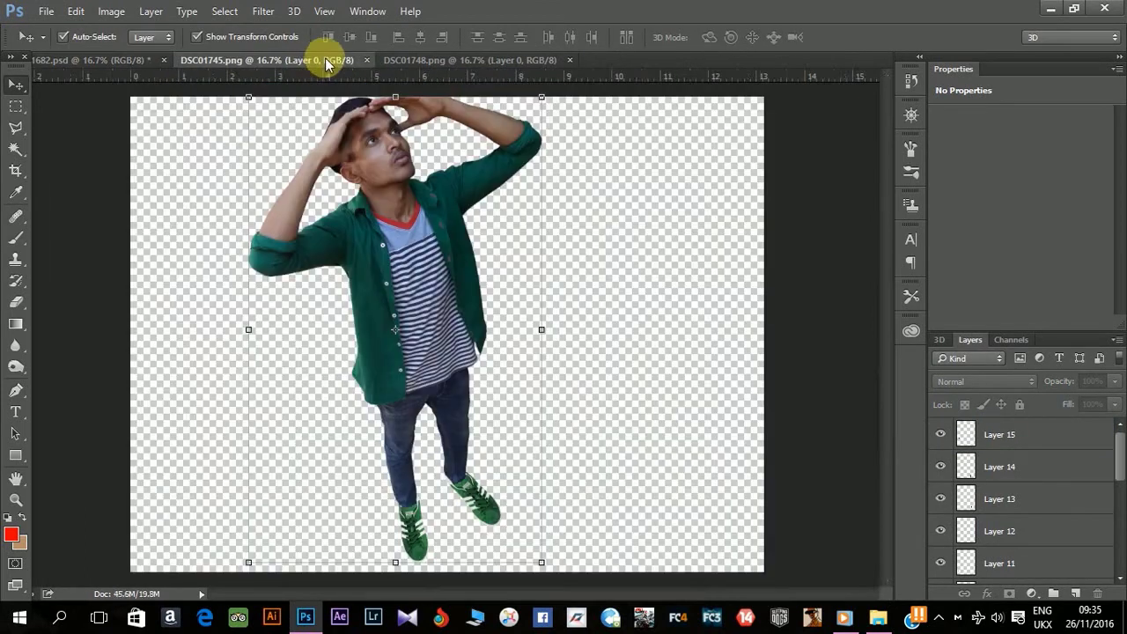
{"action": "left_click", "coordinate": [367, 60]}
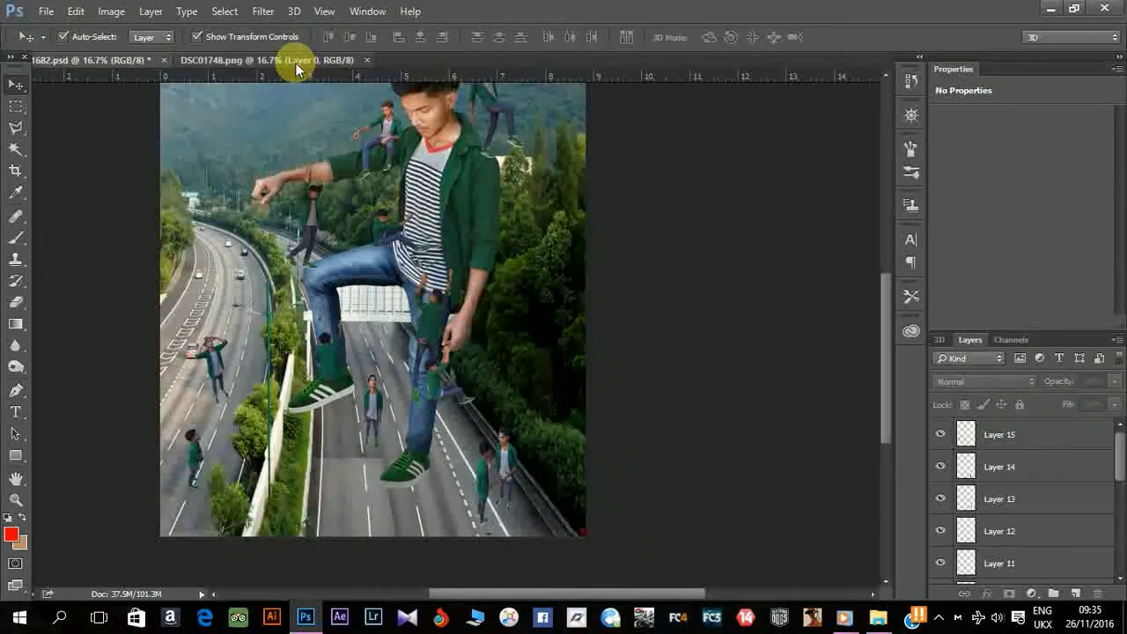
Step: Bring the DSC01748 boy into the composite and shrink him onto the lower-left road
{"action": "left_click", "coordinate": [295, 62]}
{"action": "left_click_drag", "start_coordinate": [226, 192], "coordinate": [348, 281]}
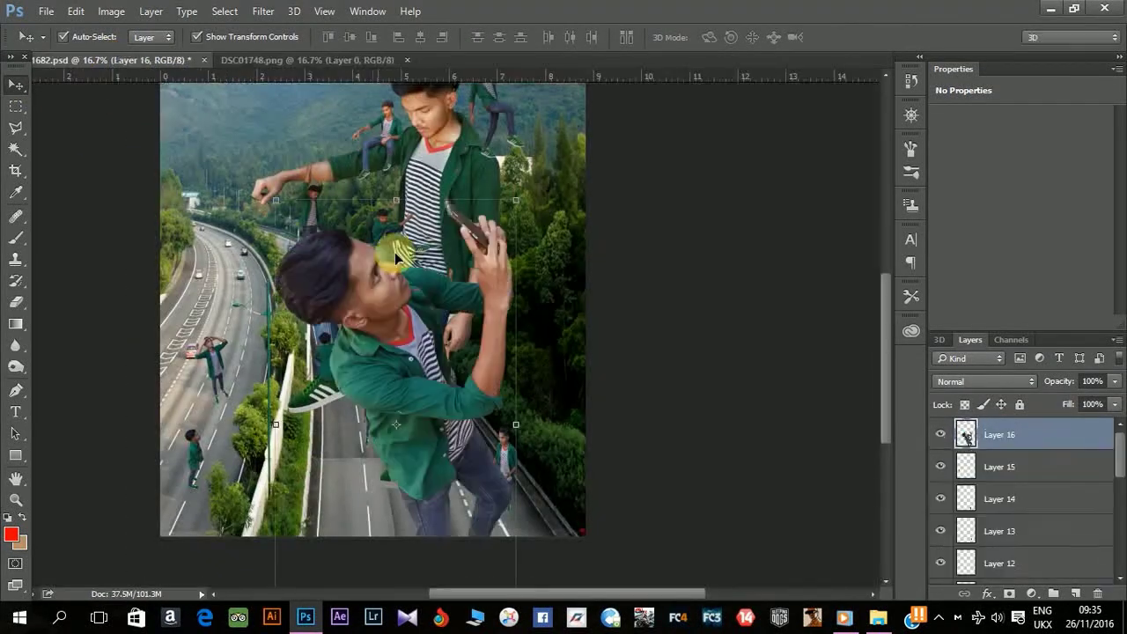
{"action": "mouse_move", "coordinate": [515, 200]}
{"action": "left_mouse_down"}
{"action": "mouse_move", "coordinate": [432, 265]}
{"action": "mouse_move", "coordinate": [367, 391]}
{"action": "mouse_move", "coordinate": [373, 430]}
{"action": "left_mouse_up"}
{"action": "mouse_move", "coordinate": [318, 471]}
{"action": "left_mouse_down"}
{"action": "mouse_move", "coordinate": [340, 381]}
{"action": "mouse_move", "coordinate": [314, 365]}
{"action": "mouse_move", "coordinate": [354, 355]}
{"action": "left_mouse_up"}
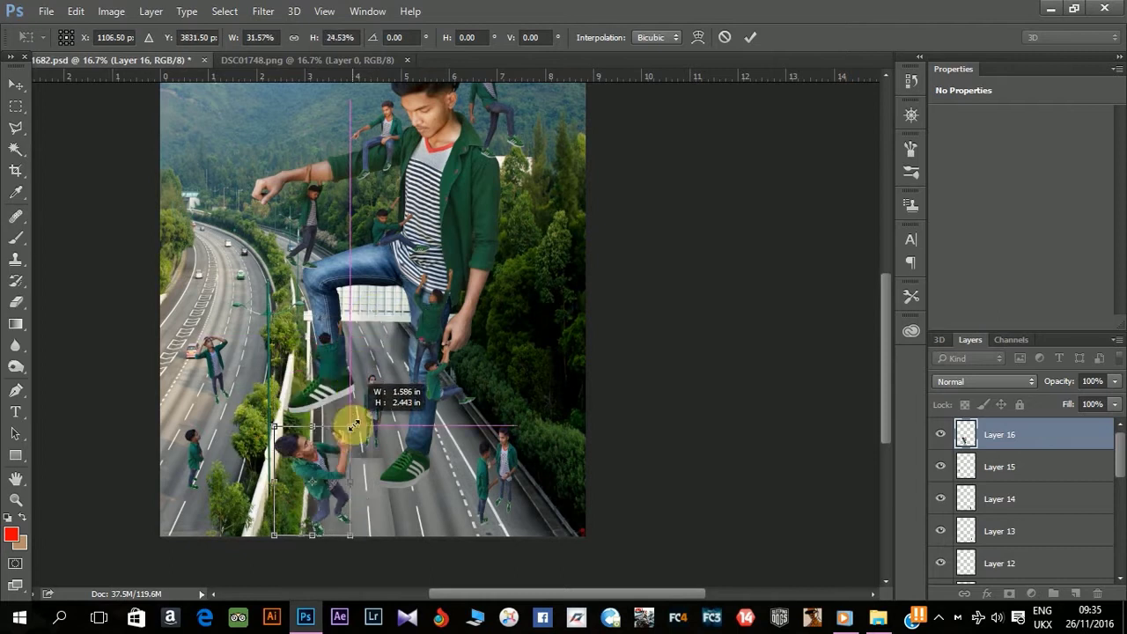
{"action": "mouse_move", "coordinate": [371, 315]}
{"action": "left_mouse_down"}
{"action": "mouse_move", "coordinate": [326, 461]}
{"action": "mouse_move", "coordinate": [345, 456]}
{"action": "mouse_move", "coordinate": [322, 453]}
{"action": "mouse_move", "coordinate": [339, 448]}
{"action": "left_mouse_up"}
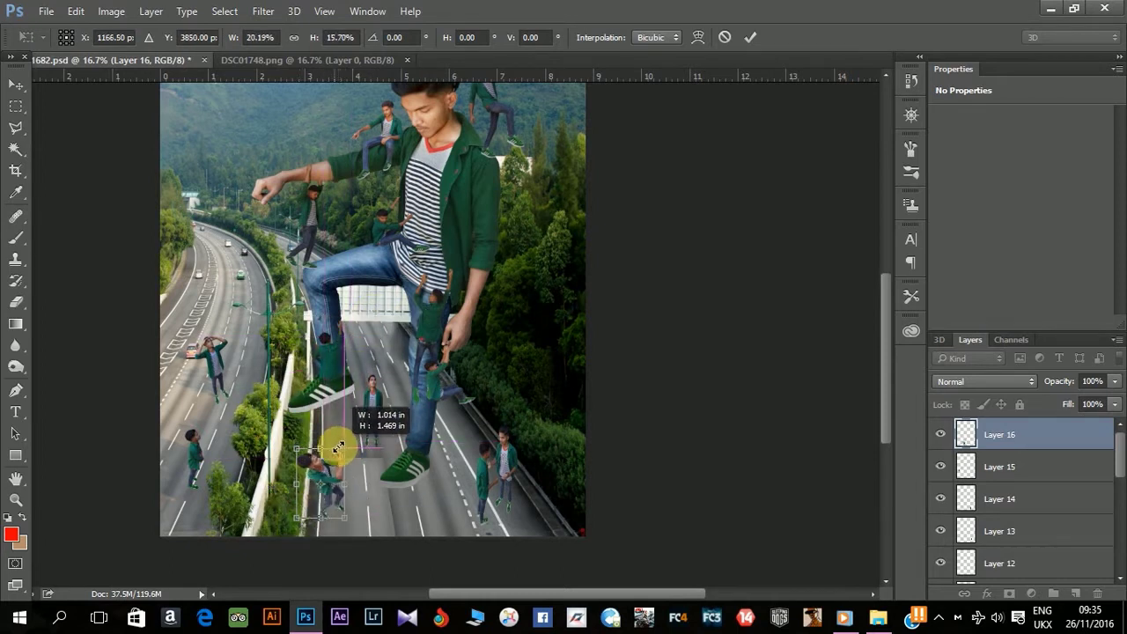
{"action": "key", "text": "Return"}
Step: Apply a skew transform to the newly placed small boy
{"action": "key", "text": "ctrl+t"}
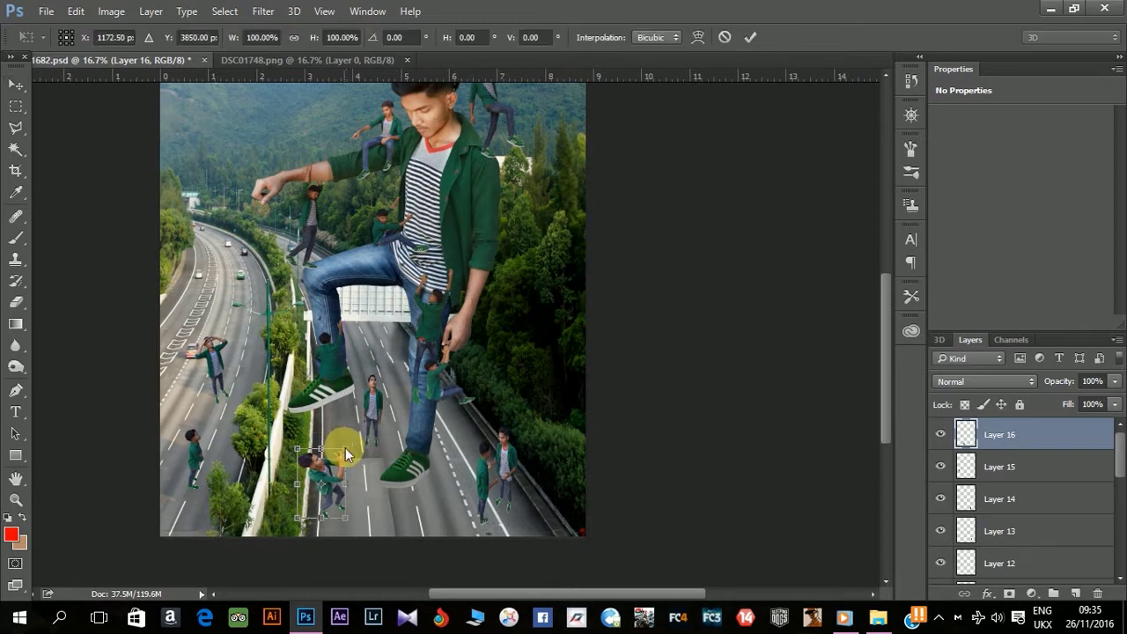
{"action": "right_click", "coordinate": [343, 447]}
{"action": "left_click", "coordinate": [417, 251]}
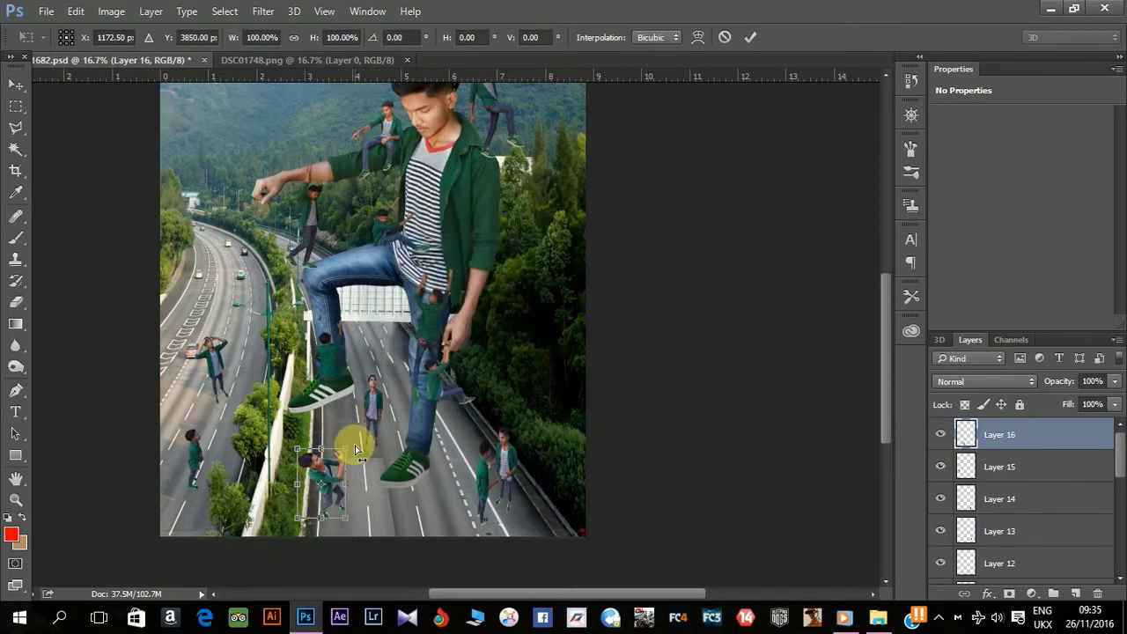
{"action": "key", "text": "Return"}
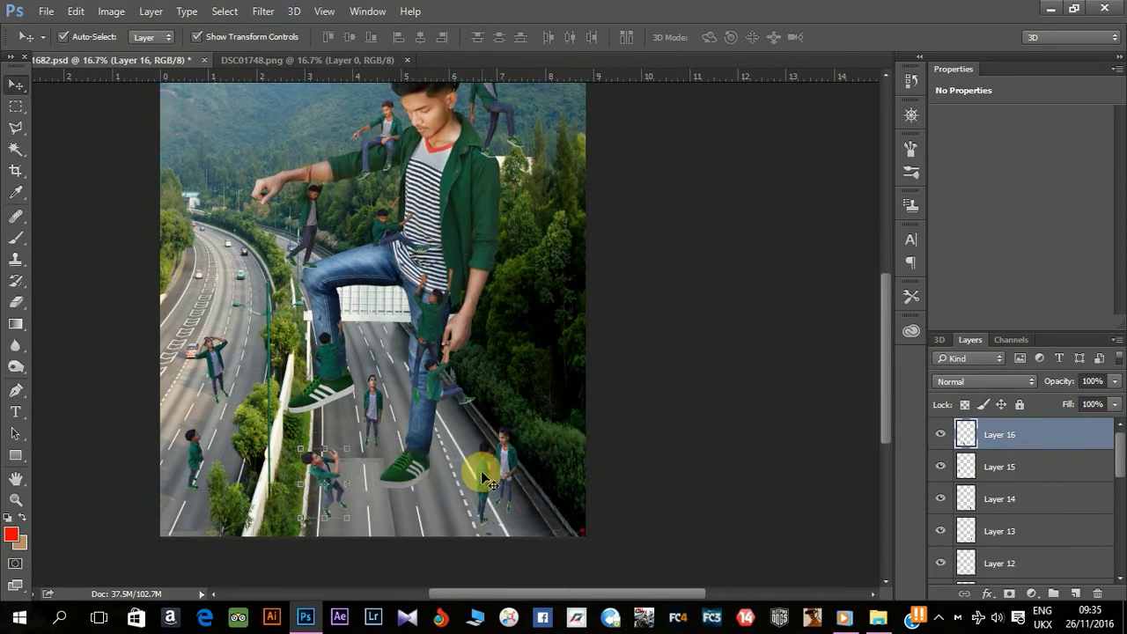
Step: Skew the small lower-left figure on Layer 11 slightly to the left
{"action": "left_click", "coordinate": [199, 465]}
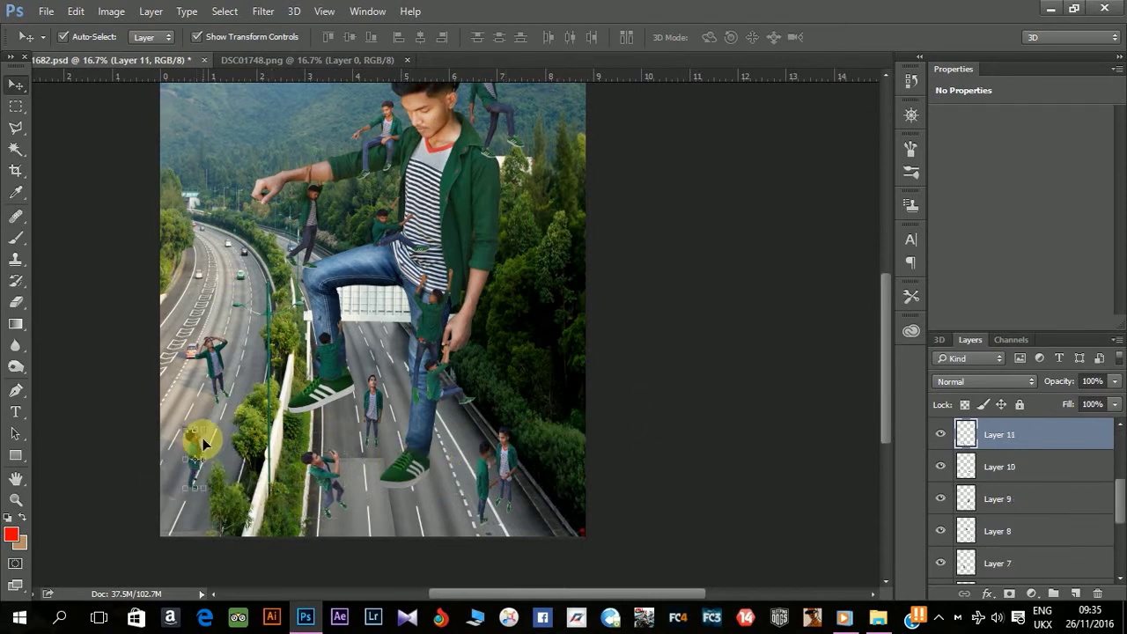
{"action": "key", "text": "ctrl+t"}
{"action": "right_click", "coordinate": [199, 437]}
{"action": "left_click", "coordinate": [275, 222]}
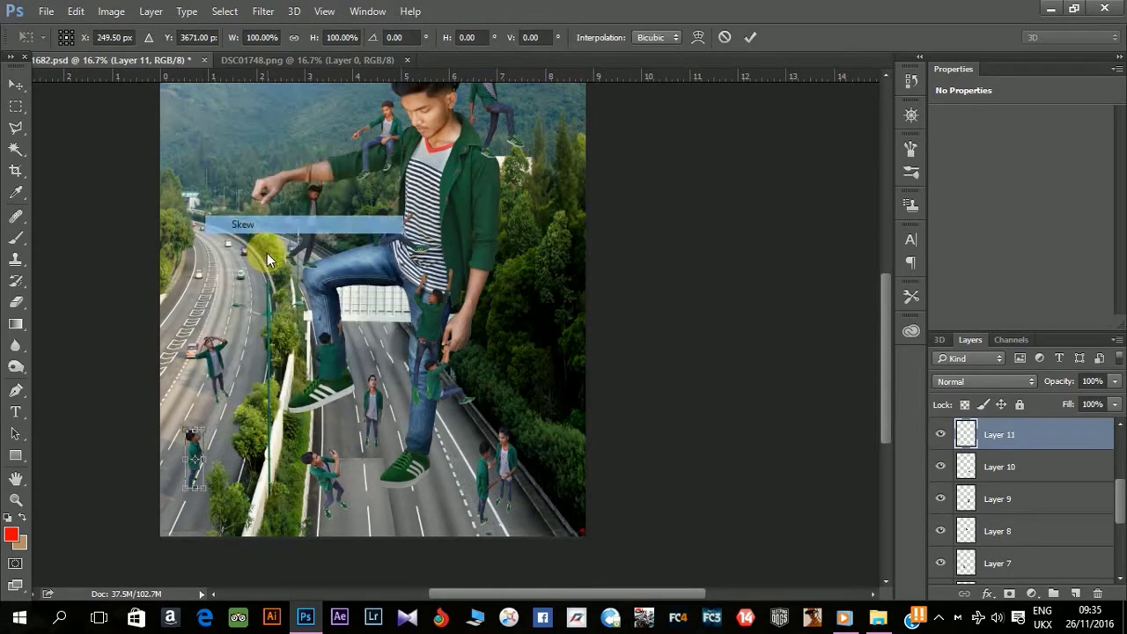
{"action": "left_click_drag", "start_coordinate": [203, 434], "coordinate": [189, 440]}
Step: Apply the skew and add an empty Layer 17 above the bottom photo Layer 3
{"action": "key", "text": "Return"}
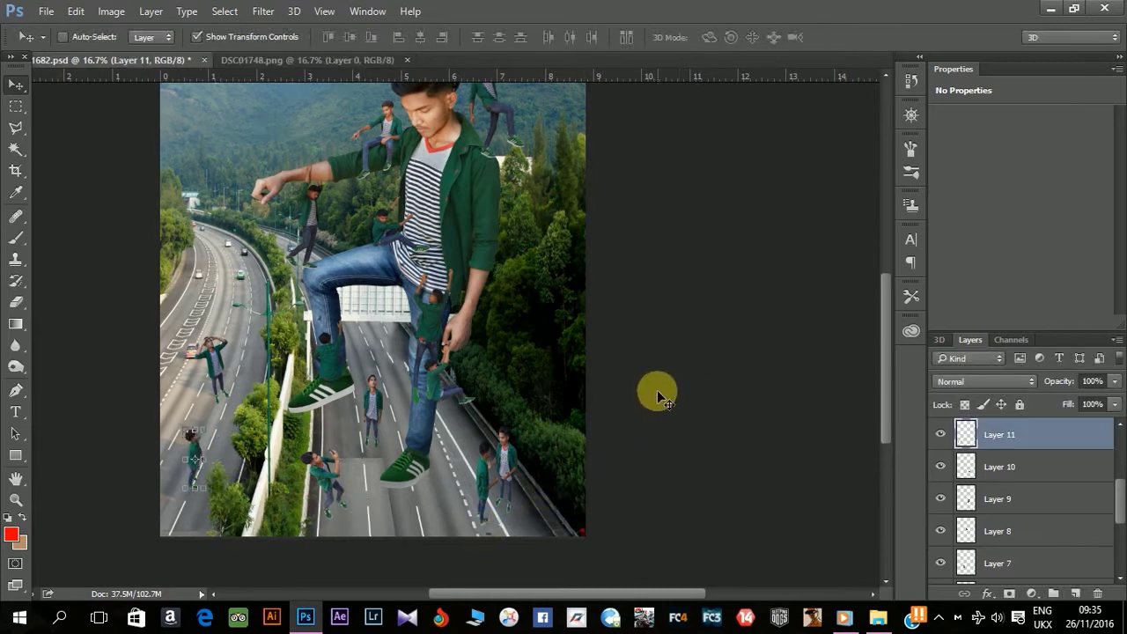
{"action": "key", "text": "ctrl"}
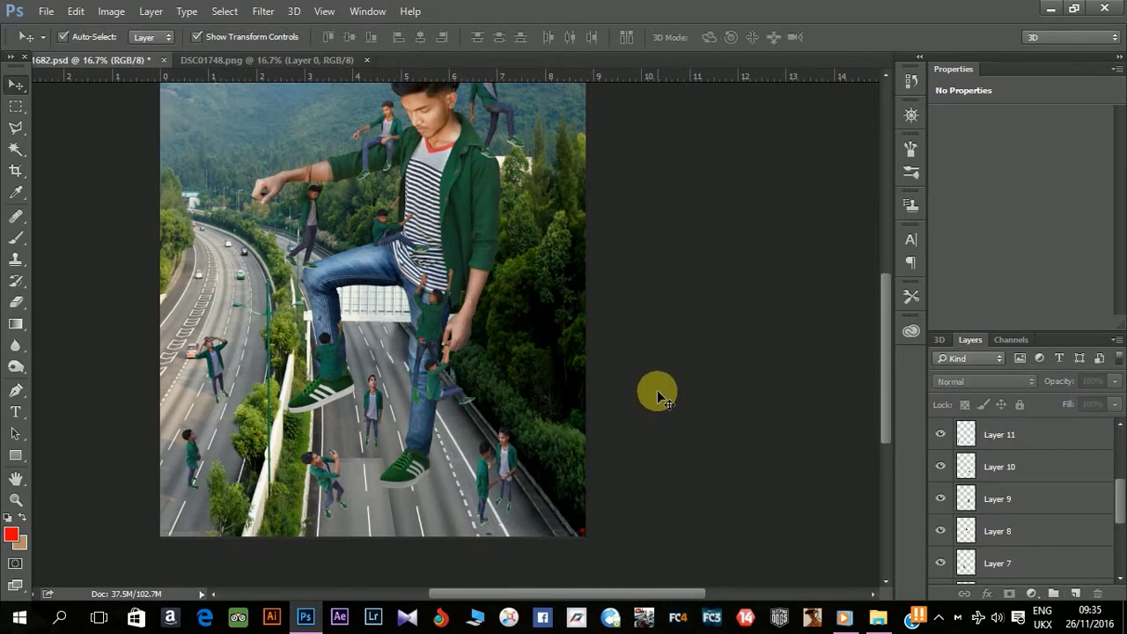
{"action": "key", "text": "ctrl+minus"}
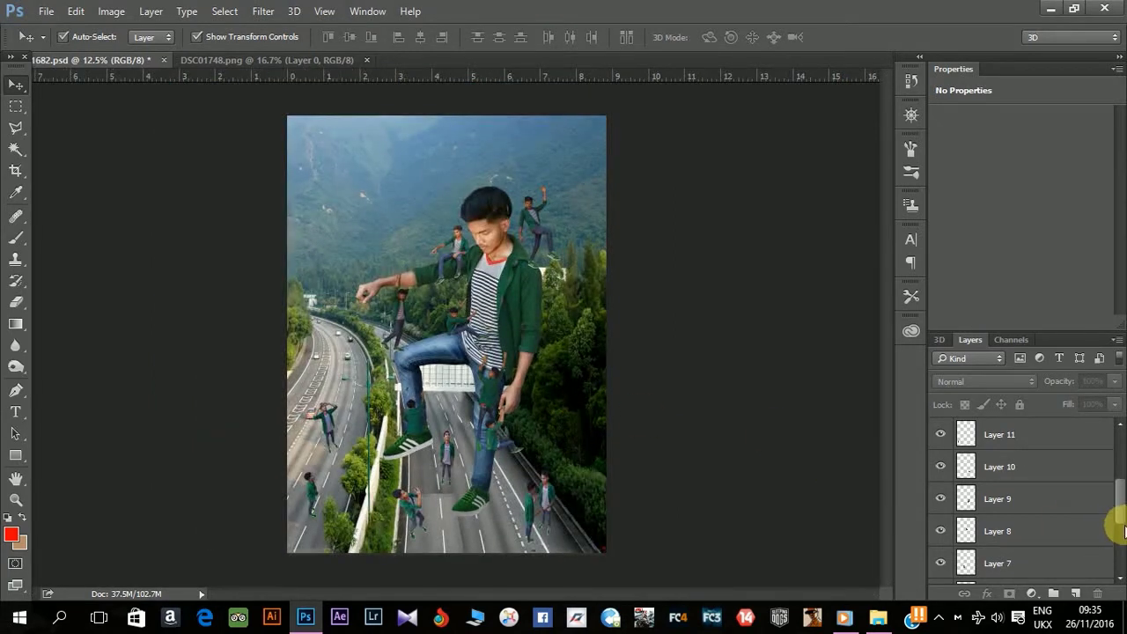
{"action": "left_click", "coordinate": [1121, 528]}
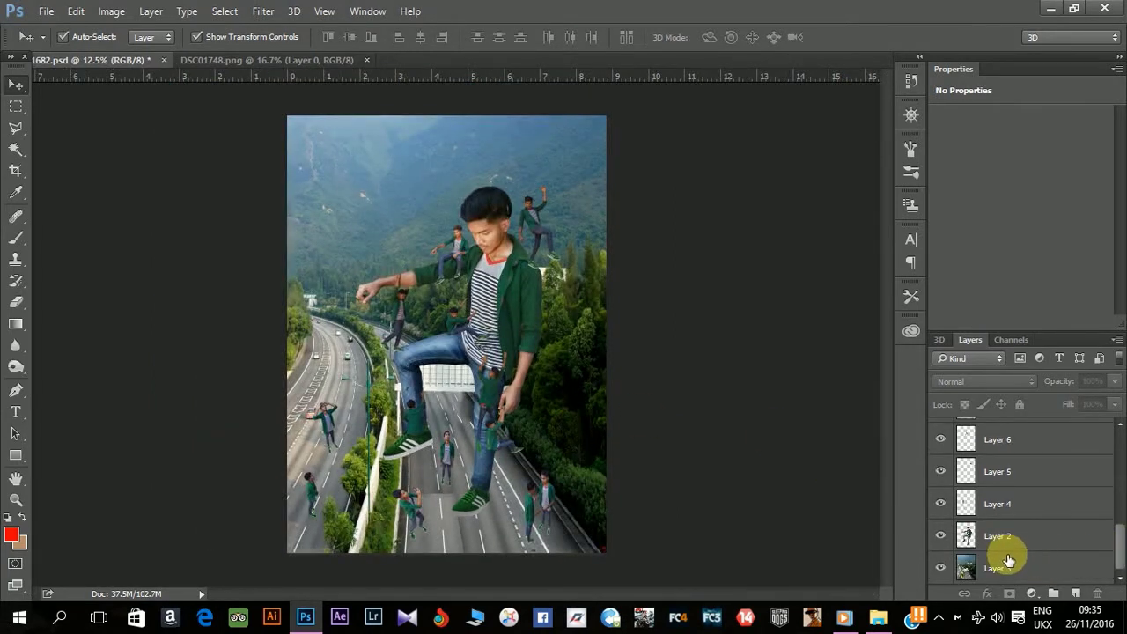
{"action": "left_click", "coordinate": [1009, 565]}
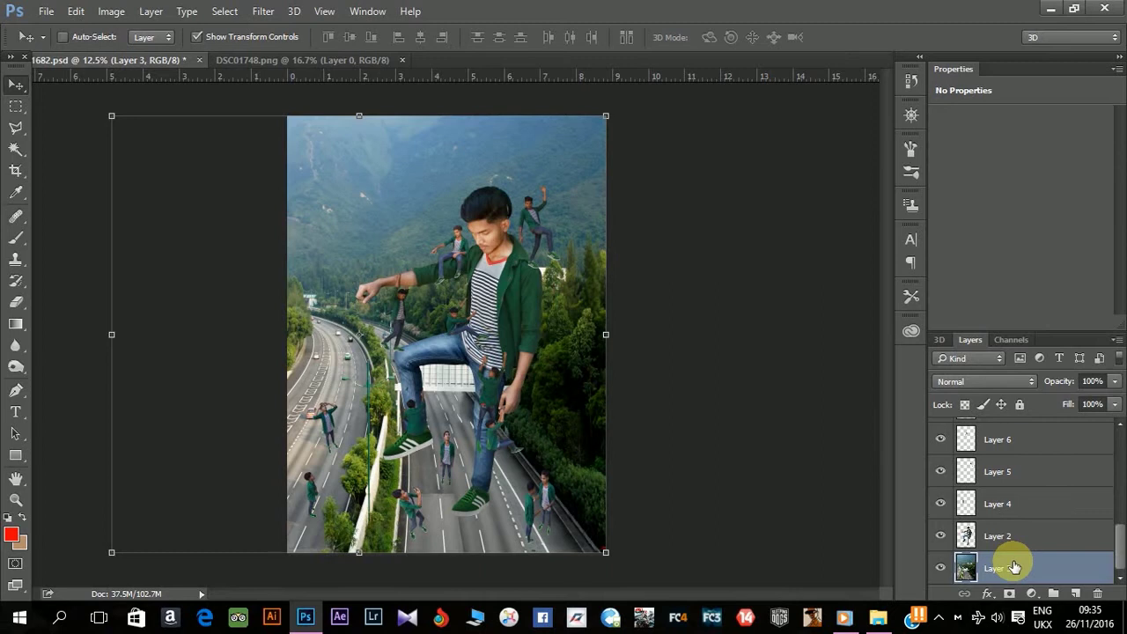
{"action": "key", "text": "ctrl+shift+n"}
{"action": "left_click", "coordinate": [701, 188]}
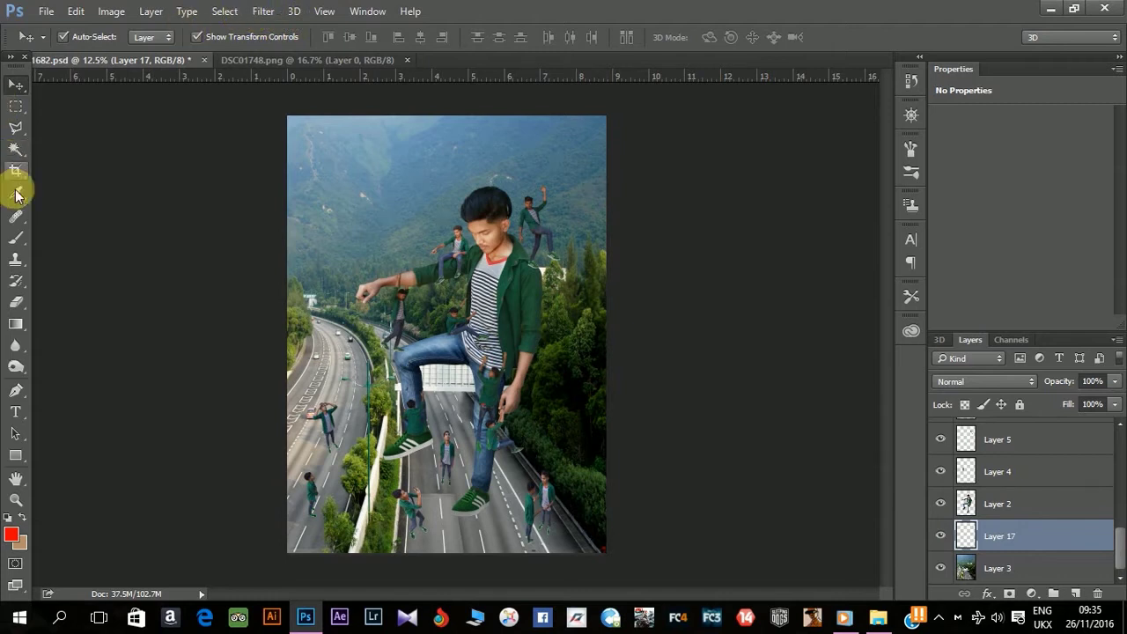
Step: Set up a black brush at 40% opacity and 45% flow, zoomed in on the road
{"action": "left_click", "coordinate": [16, 238]}
{"action": "left_click", "coordinate": [9, 520]}
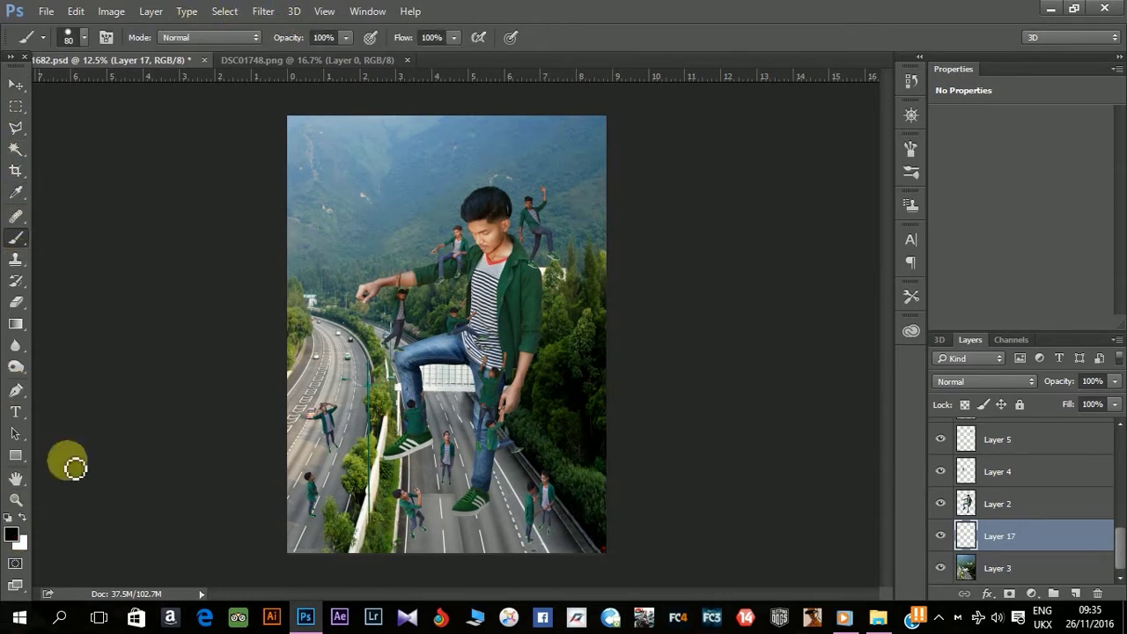
{"action": "left_click", "coordinate": [345, 39]}
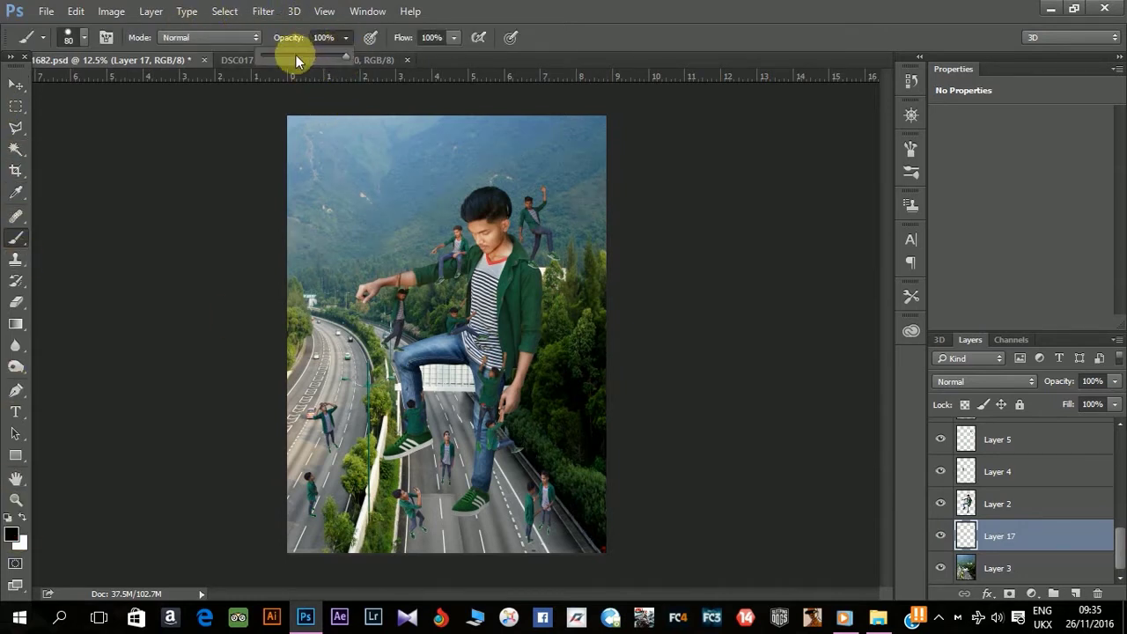
{"action": "left_click", "coordinate": [454, 38]}
{"action": "left_click_drag", "start_coordinate": [456, 55], "coordinate": [407, 54]}
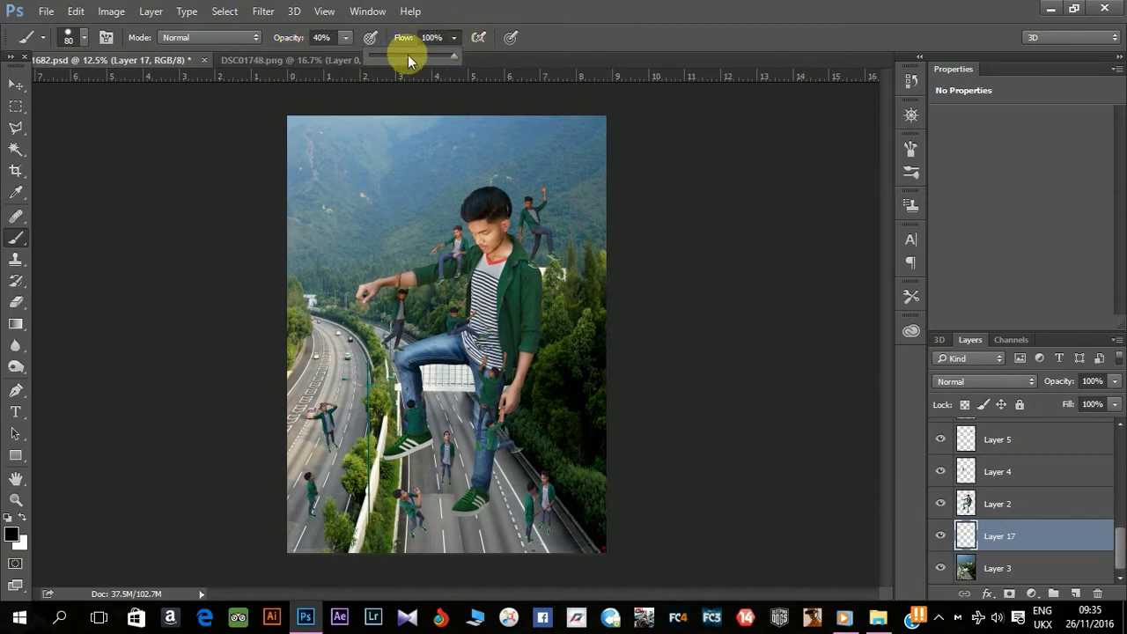
{"action": "key", "text": "ctrl+plus"}
{"action": "key", "text": "ctrl+plus"}
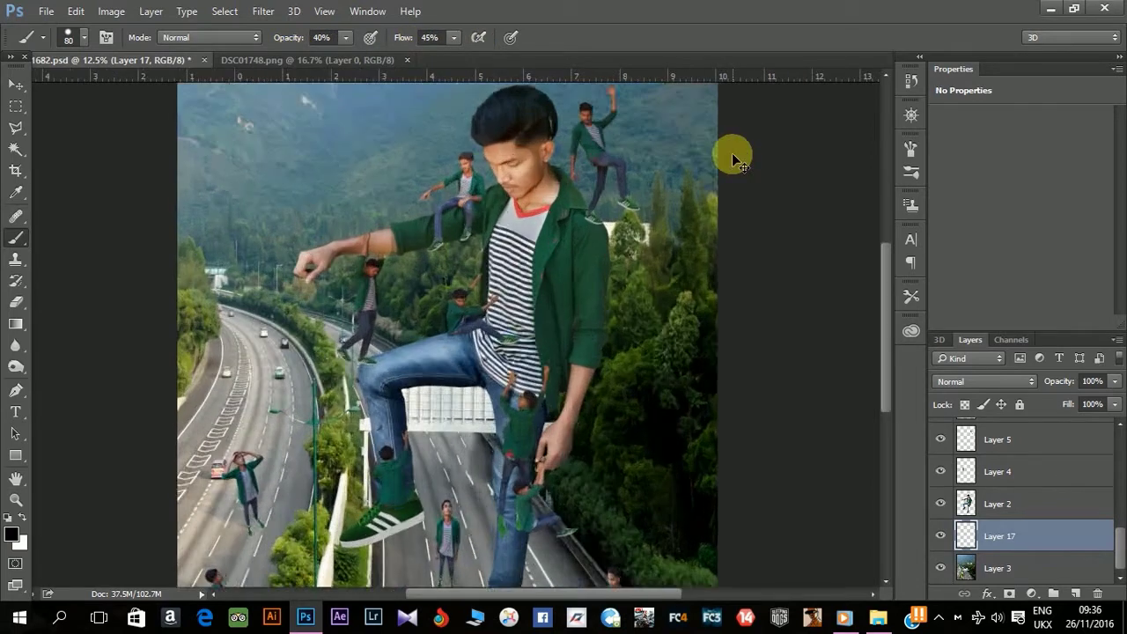
{"action": "key", "text": "ctrl+plus"}
{"action": "key", "text": "ctrl+plus"}
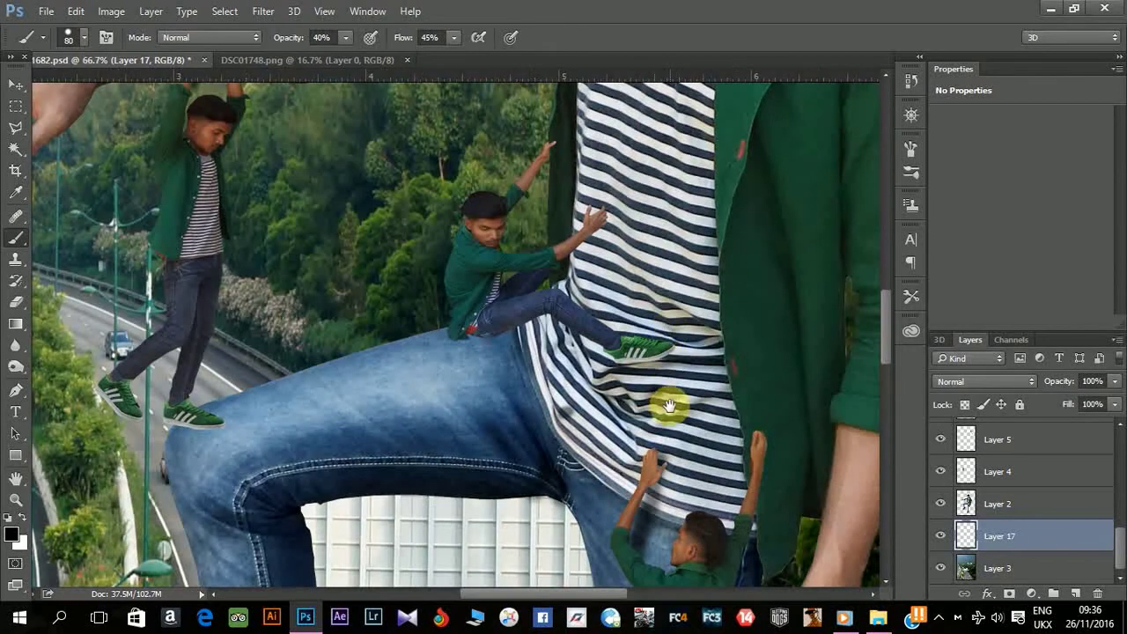
{"action": "key", "text": "ctrl+plus"}
Step: Soften the brush and paint a faint shadow beneath the two right-side figures' shoes
{"action": "left_click_drag", "start_coordinate": [523, 398], "coordinate": [567, 169]}
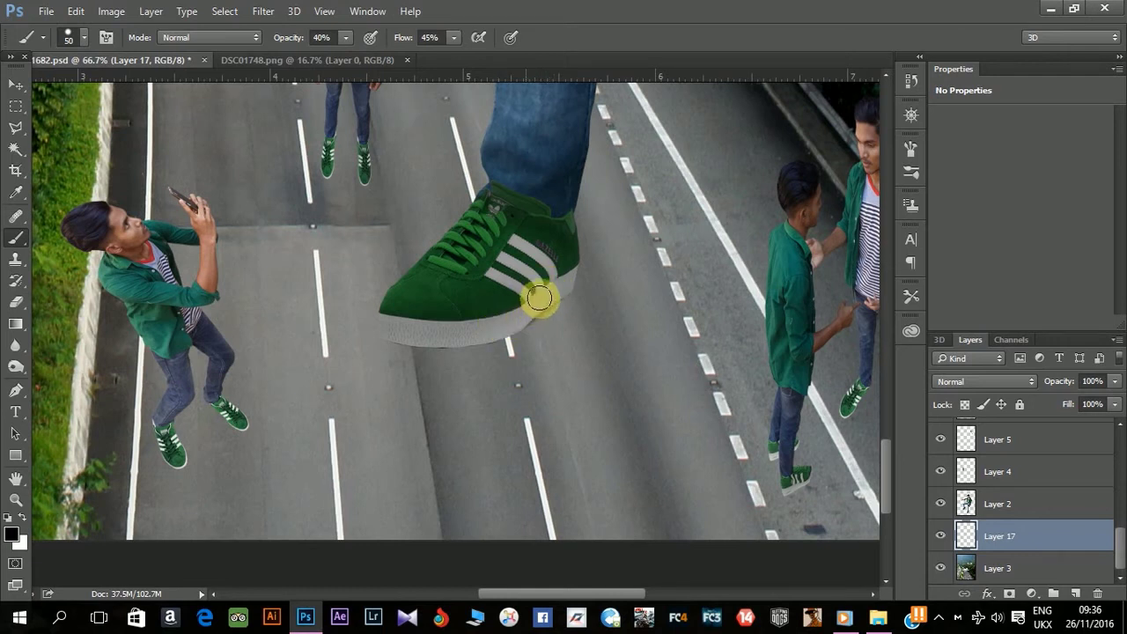
{"action": "right_click", "coordinate": [511, 310]}
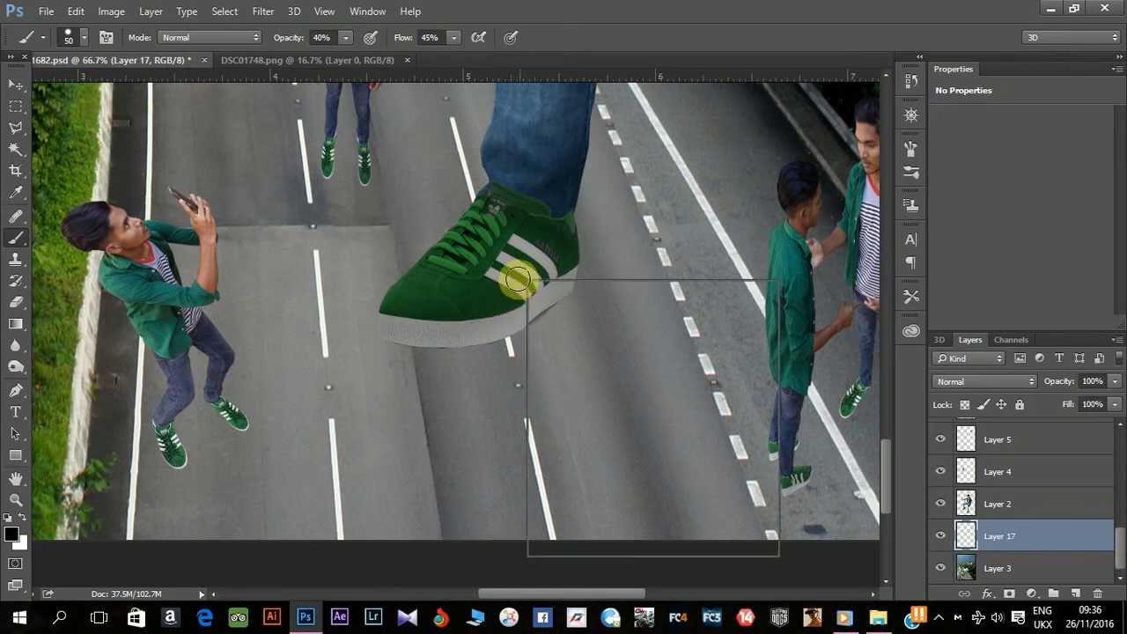
{"action": "key", "text": "Return"}
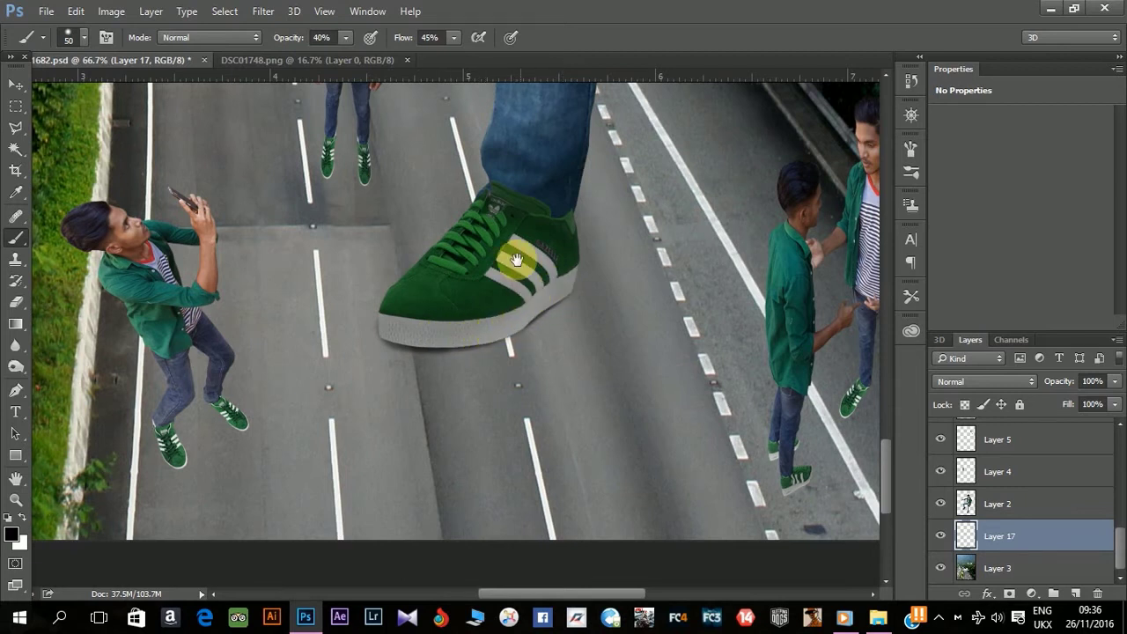
{"action": "mouse_move", "coordinate": [516, 260]}
{"action": "left_mouse_down"}
{"action": "mouse_move", "coordinate": [511, 360]}
{"action": "mouse_move", "coordinate": [541, 460]}
{"action": "mouse_move", "coordinate": [491, 302]}
{"action": "mouse_move", "coordinate": [438, 262]}
{"action": "mouse_move", "coordinate": [197, 181]}
{"action": "left_mouse_up"}
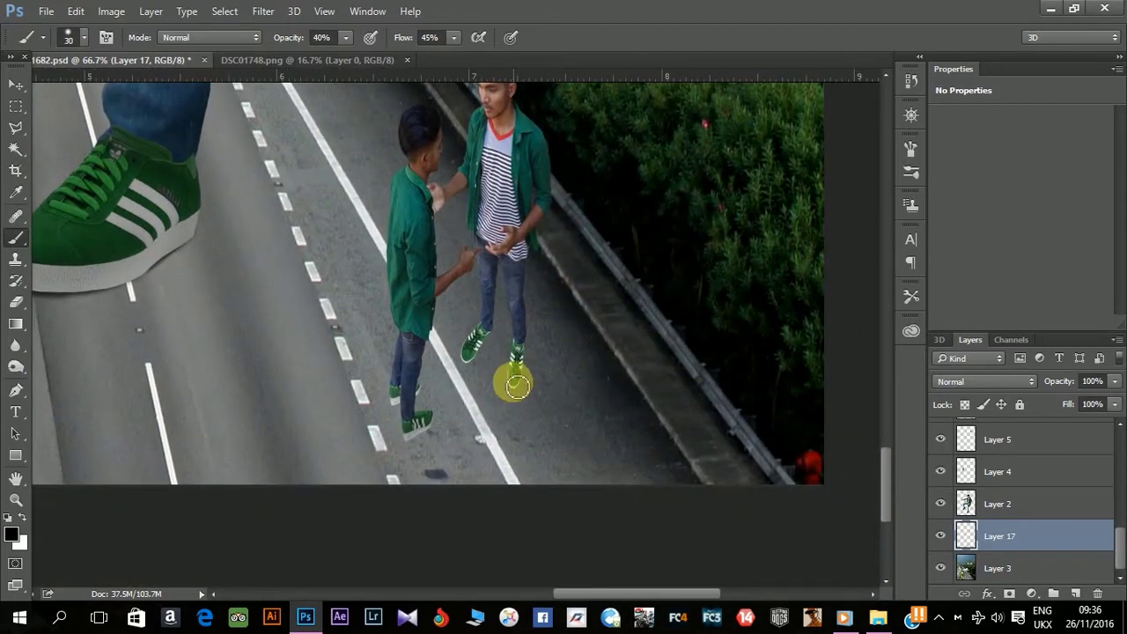
{"action": "mouse_move", "coordinate": [517, 377]}
{"action": "left_mouse_down"}
{"action": "mouse_move", "coordinate": [479, 369]}
{"action": "mouse_move", "coordinate": [481, 351]}
{"action": "mouse_move", "coordinate": [412, 438]}
{"action": "mouse_move", "coordinate": [403, 395]}
{"action": "mouse_move", "coordinate": [414, 401]}
{"action": "left_mouse_up"}
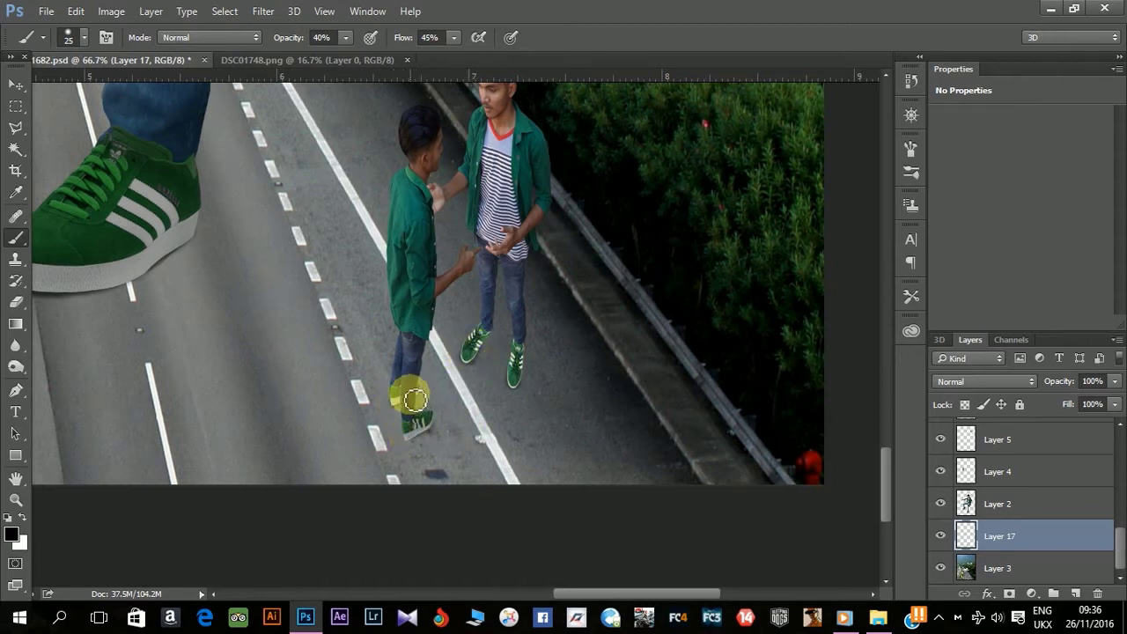
Step: Paint shadows under the phone-holding man, the standing figure and the arms-crossed figure
{"action": "scroll", "coordinate": [433, 359], "scroll_direction": "left", "scroll_amount": 5}
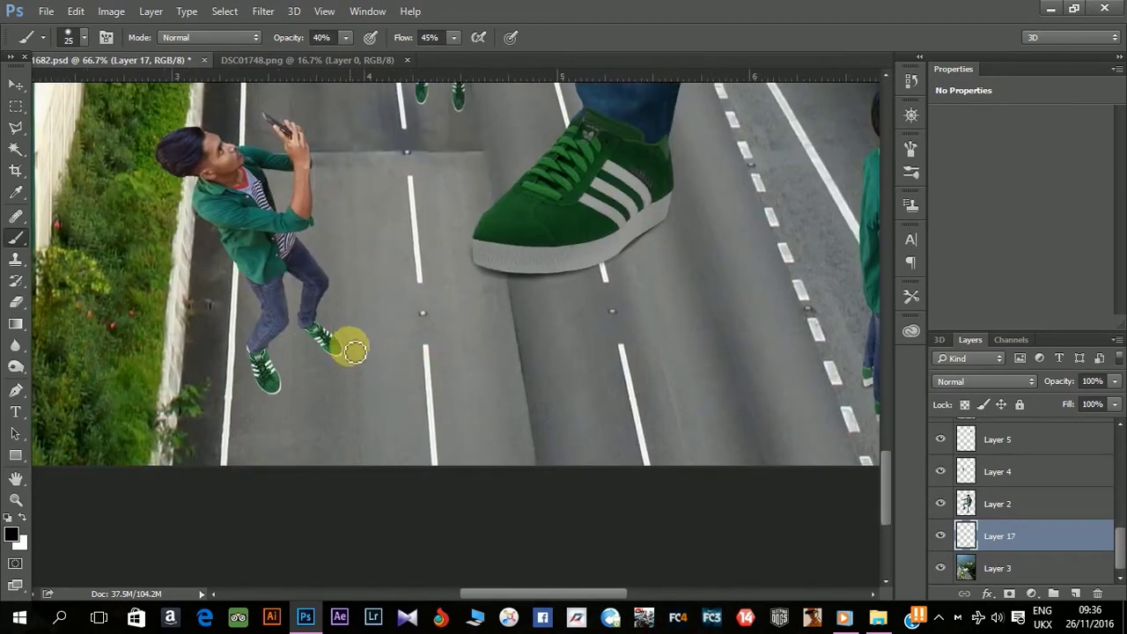
{"action": "mouse_move", "coordinate": [343, 356]}
{"action": "left_mouse_down"}
{"action": "mouse_move", "coordinate": [315, 335]}
{"action": "mouse_move", "coordinate": [349, 379]}
{"action": "mouse_move", "coordinate": [259, 377]}
{"action": "left_mouse_up"}
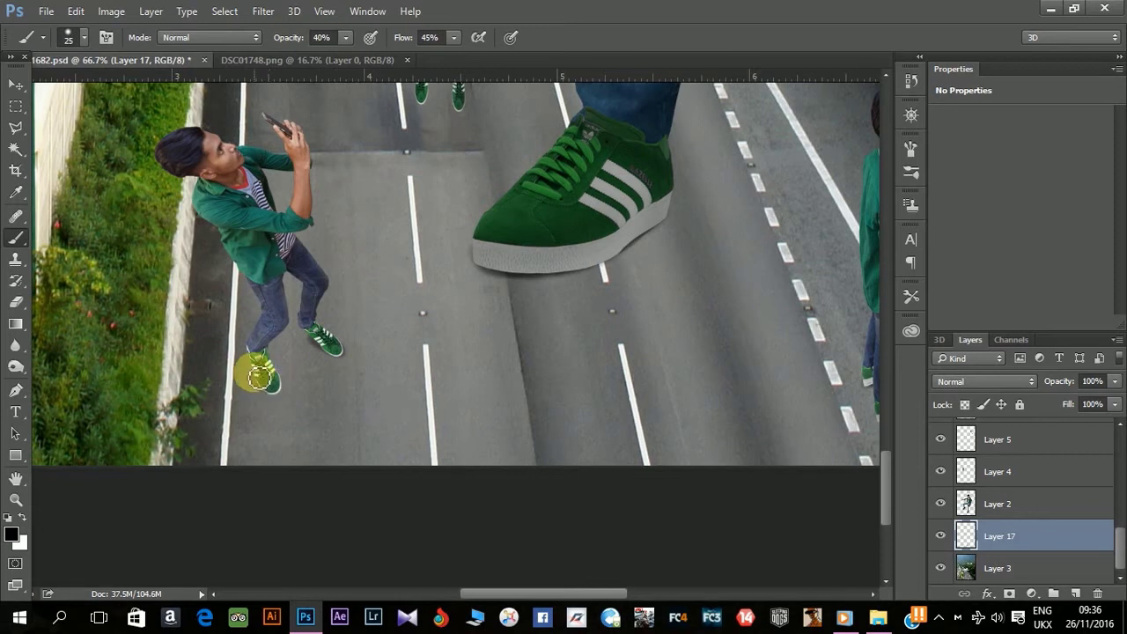
{"action": "scroll", "coordinate": [353, 440], "scroll_direction": "up", "scroll_amount": 5}
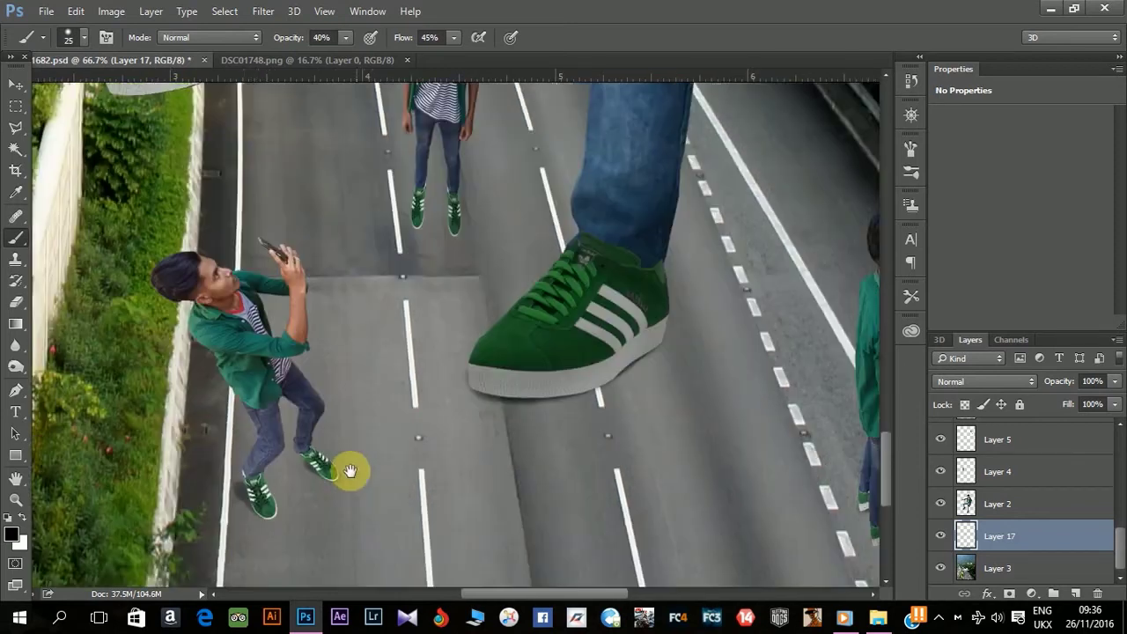
{"action": "left_click_drag", "start_coordinate": [419, 256], "coordinate": [452, 267]}
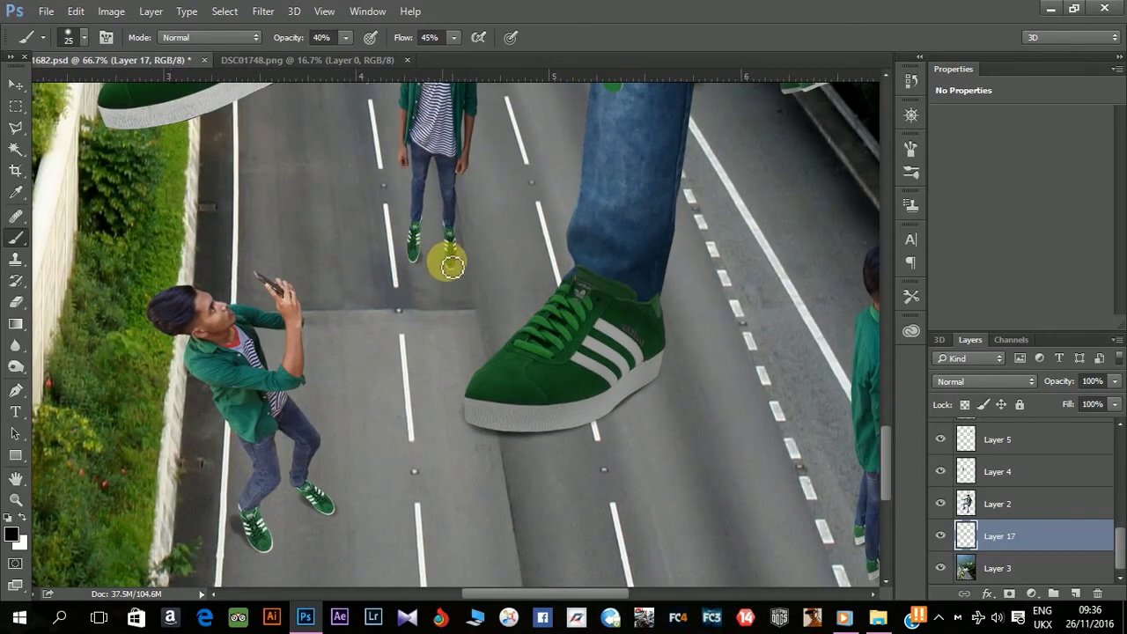
{"action": "scroll", "coordinate": [310, 267], "scroll_direction": "left", "scroll_amount": 8}
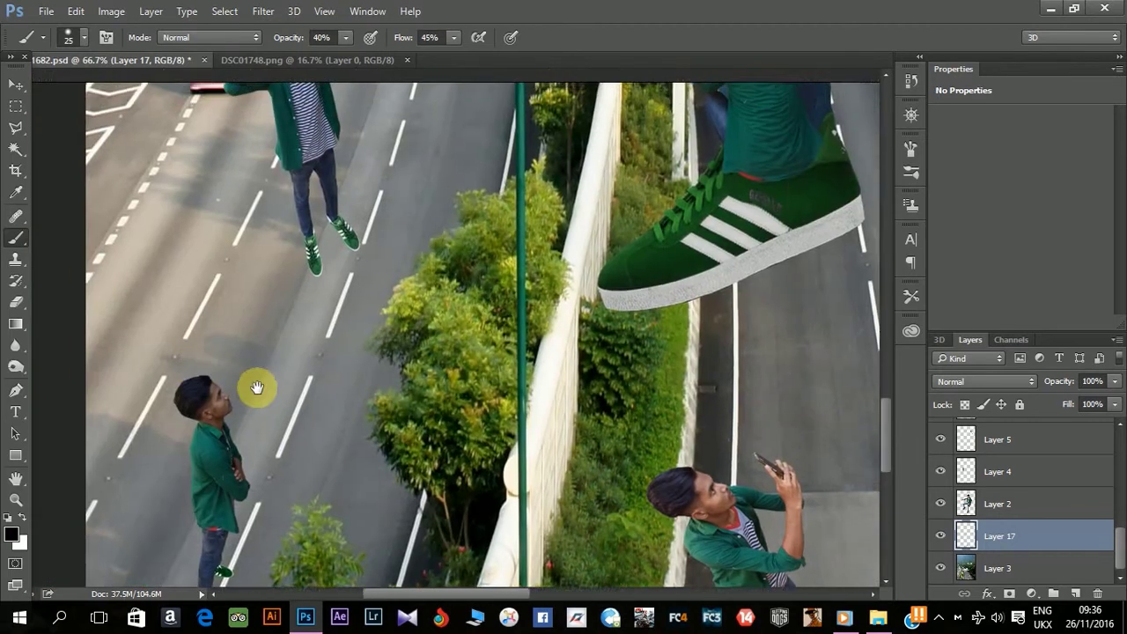
{"action": "scroll", "coordinate": [255, 385], "scroll_direction": "left", "scroll_amount": 2}
{"action": "mouse_move", "coordinate": [418, 313]}
{"action": "left_mouse_down"}
{"action": "mouse_move", "coordinate": [403, 296]}
{"action": "mouse_move", "coordinate": [447, 285]}
{"action": "mouse_move", "coordinate": [415, 244]}
{"action": "mouse_move", "coordinate": [429, 273]}
{"action": "mouse_move", "coordinate": [415, 274]}
{"action": "mouse_move", "coordinate": [435, 266]}
{"action": "mouse_move", "coordinate": [307, 188]}
{"action": "mouse_move", "coordinate": [397, 296]}
{"action": "mouse_move", "coordinate": [319, 213]}
{"action": "mouse_move", "coordinate": [418, 257]}
{"action": "mouse_move", "coordinate": [388, 250]}
{"action": "mouse_move", "coordinate": [312, 196]}
{"action": "left_mouse_up"}
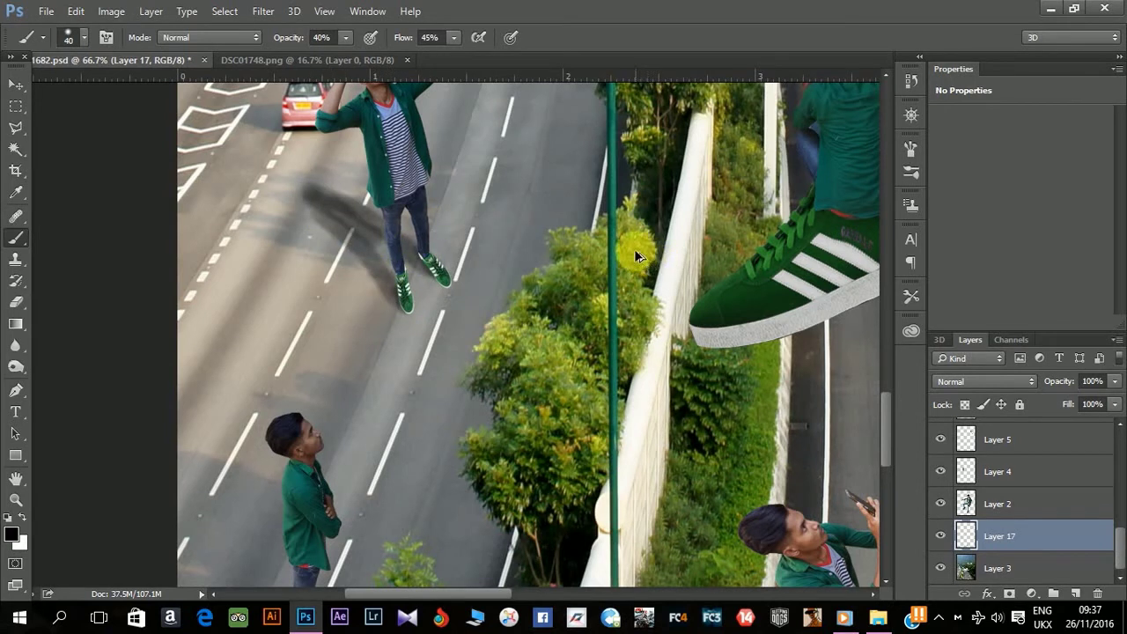
{"action": "left_click_drag", "start_coordinate": [478, 423], "coordinate": [573, 170]}
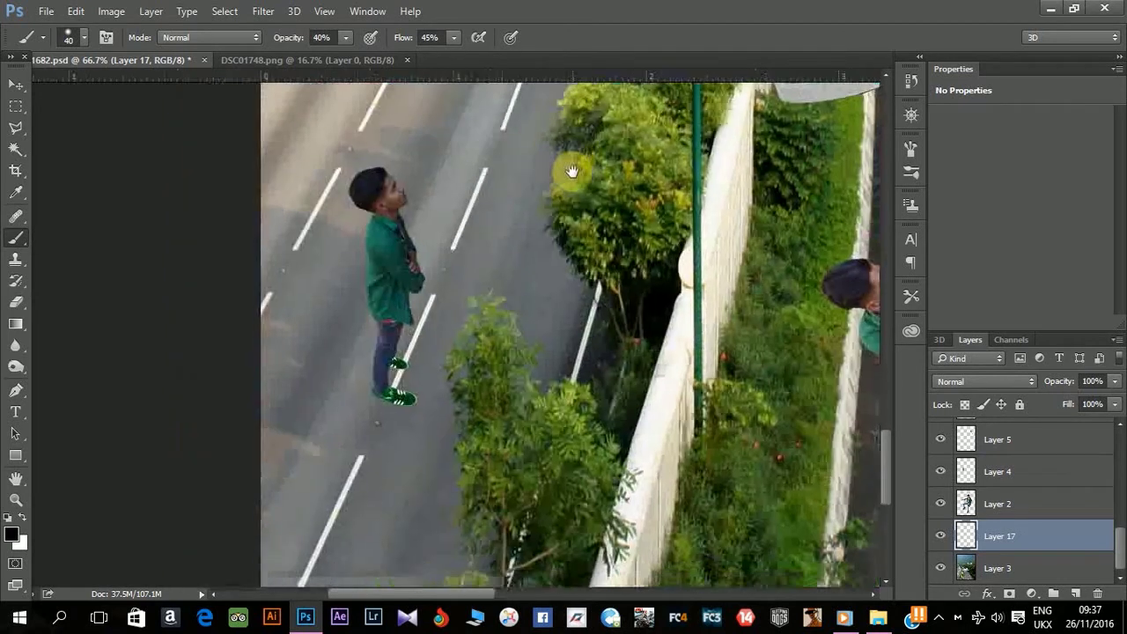
{"action": "mouse_move", "coordinate": [395, 382]}
{"action": "left_mouse_down"}
{"action": "mouse_move", "coordinate": [320, 304]}
{"action": "mouse_move", "coordinate": [398, 393]}
{"action": "mouse_move", "coordinate": [361, 377]}
{"action": "mouse_move", "coordinate": [401, 402]}
{"action": "left_mouse_up"}
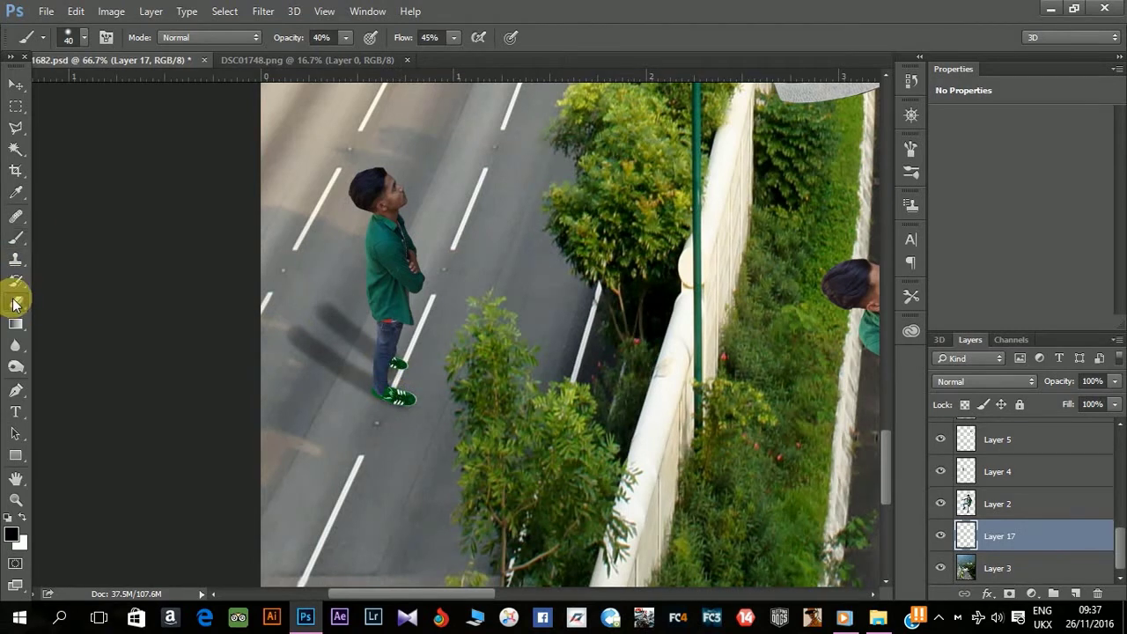
Step: Set up a soft-edged, enlarged Eraser at 39% opacity and 48% flow
{"action": "left_click", "coordinate": [15, 302]}
{"action": "left_click_drag", "start_coordinate": [241, 55], "coordinate": [231, 54]}
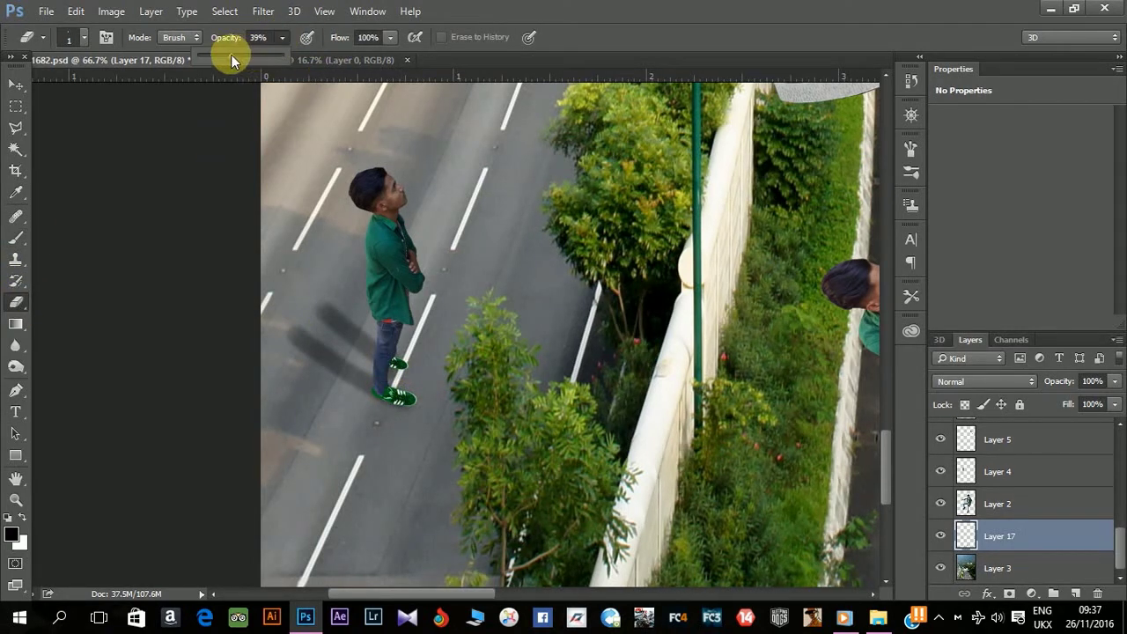
{"action": "left_click", "coordinate": [391, 37]}
{"action": "left_click_drag", "start_coordinate": [390, 55], "coordinate": [347, 56]}
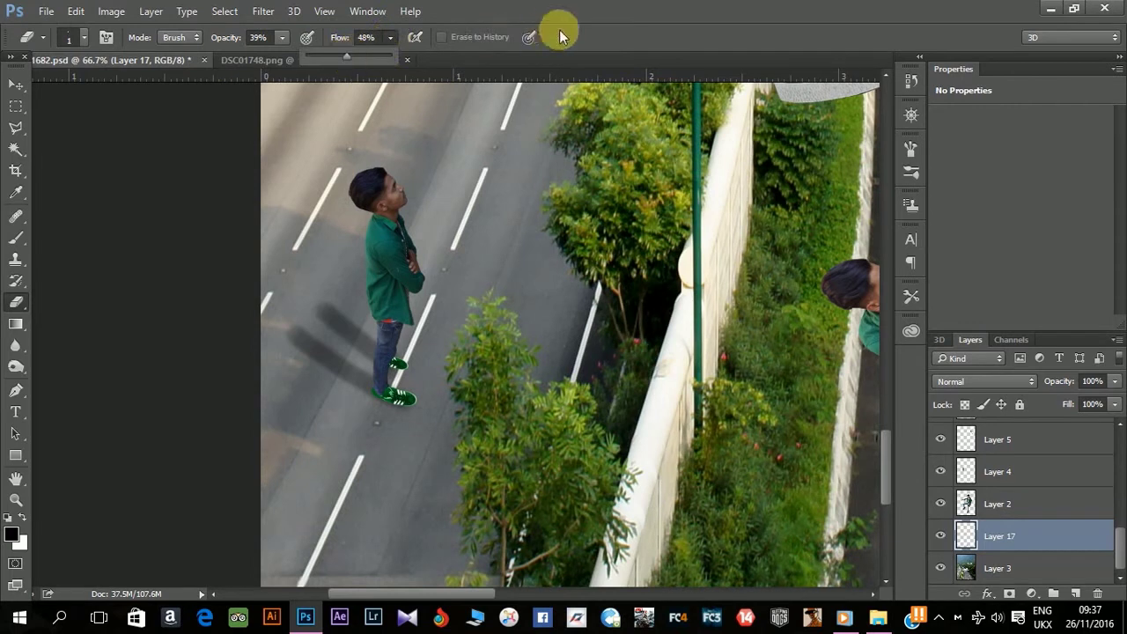
{"action": "key", "text": "bracketright"}
{"action": "key", "text": "bracketright"}
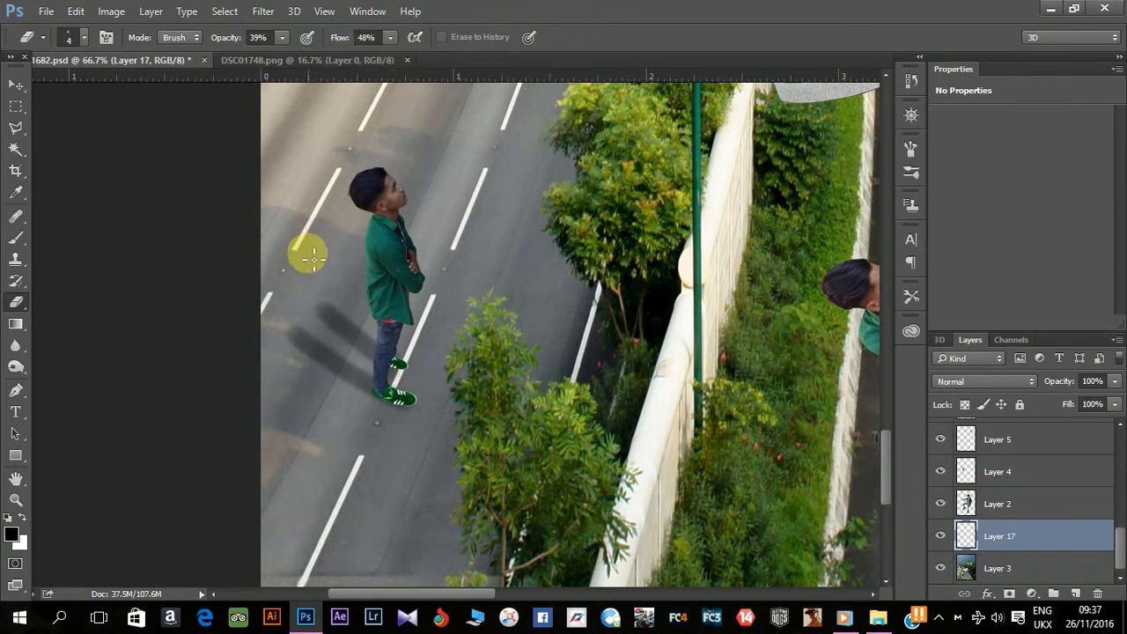
{"action": "key", "text": "bracketright"}
{"action": "key", "text": "bracketright"}
{"action": "key", "text": "bracketright"}
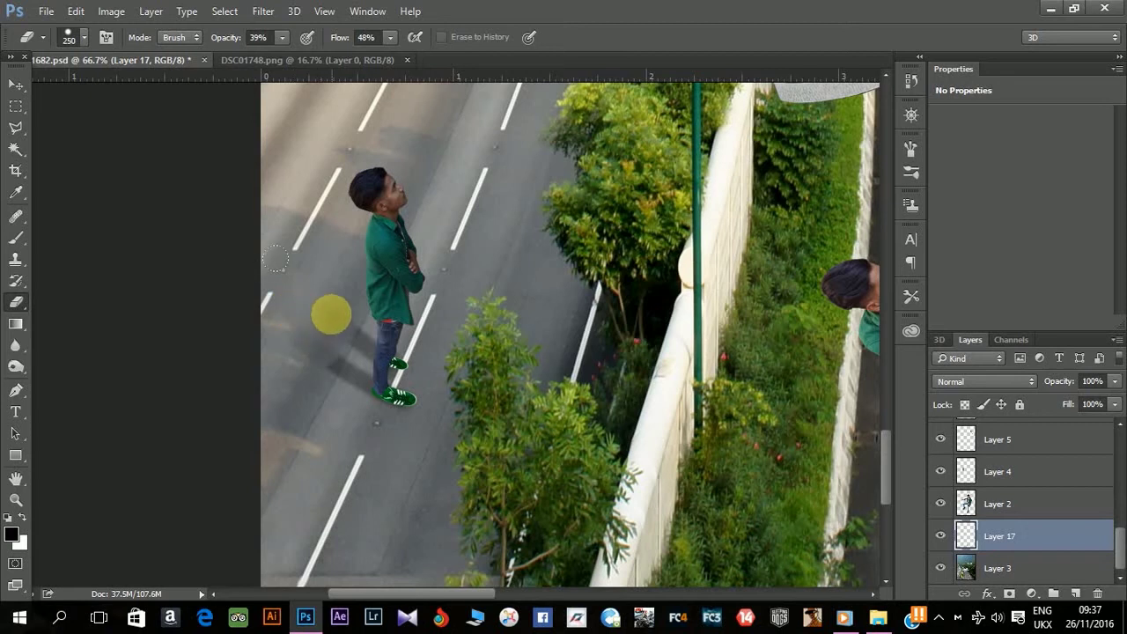
{"action": "right_click", "coordinate": [366, 266]}
{"action": "left_click", "coordinate": [493, 337]}
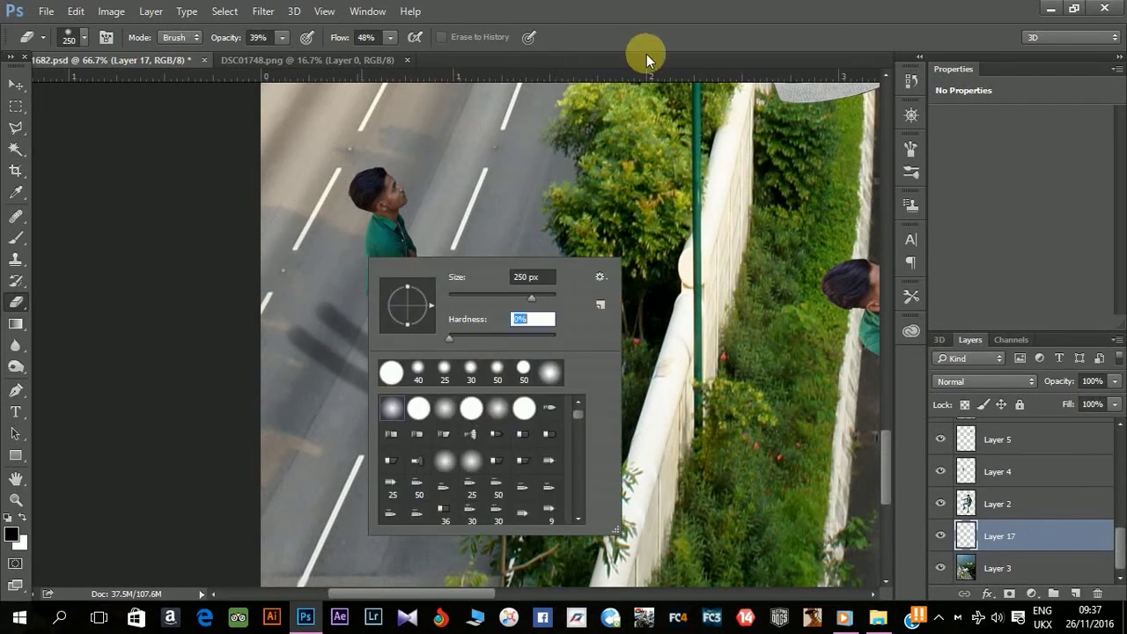
{"action": "left_click", "coordinate": [516, 81]}
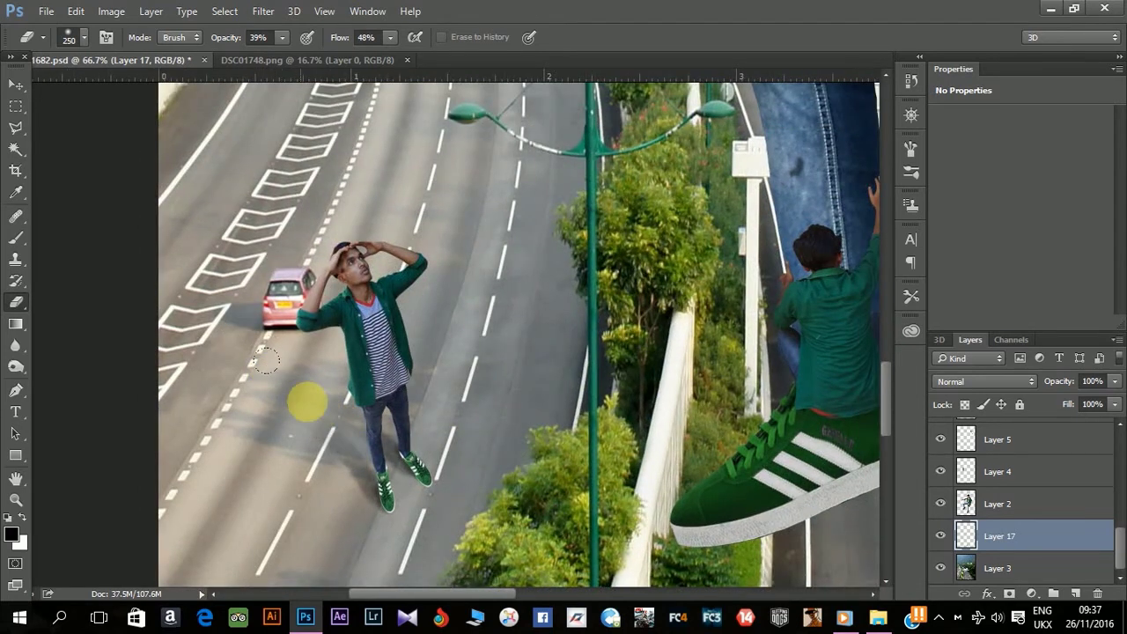
Step: Paint soft shadows beside and behind the legs of the two men by the railing
{"action": "mouse_move", "coordinate": [752, 434]}
{"action": "left_mouse_down"}
{"action": "mouse_move", "coordinate": [516, 559]}
{"action": "mouse_move", "coordinate": [28, 251]}
{"action": "left_mouse_up"}
{"action": "left_click", "coordinate": [18, 242]}
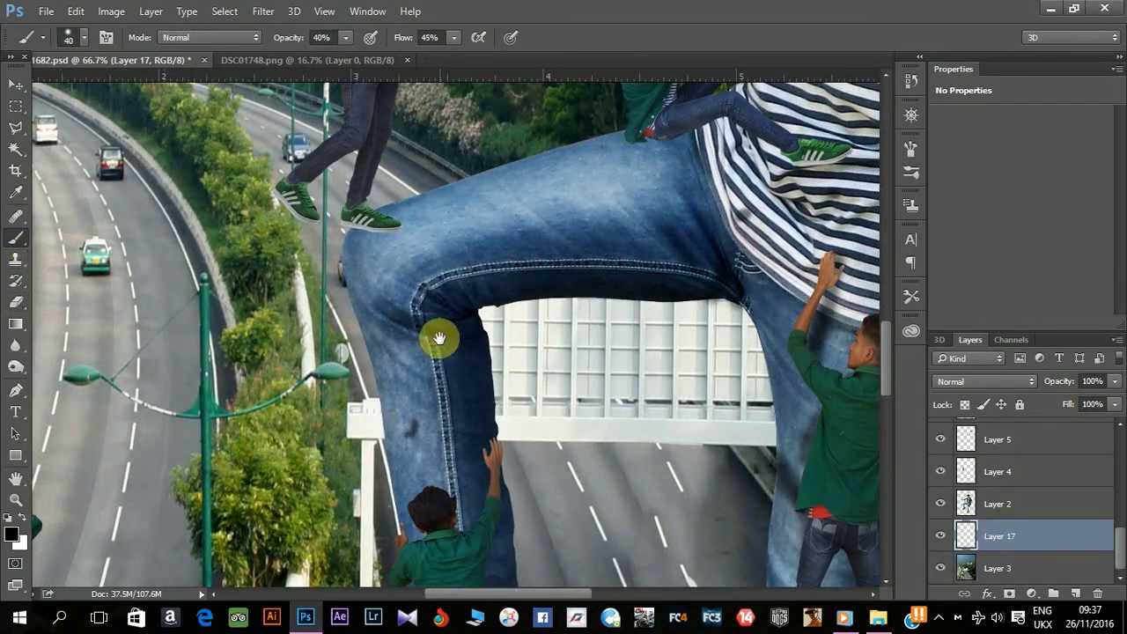
{"action": "left_click_drag", "start_coordinate": [436, 335], "coordinate": [390, 333]}
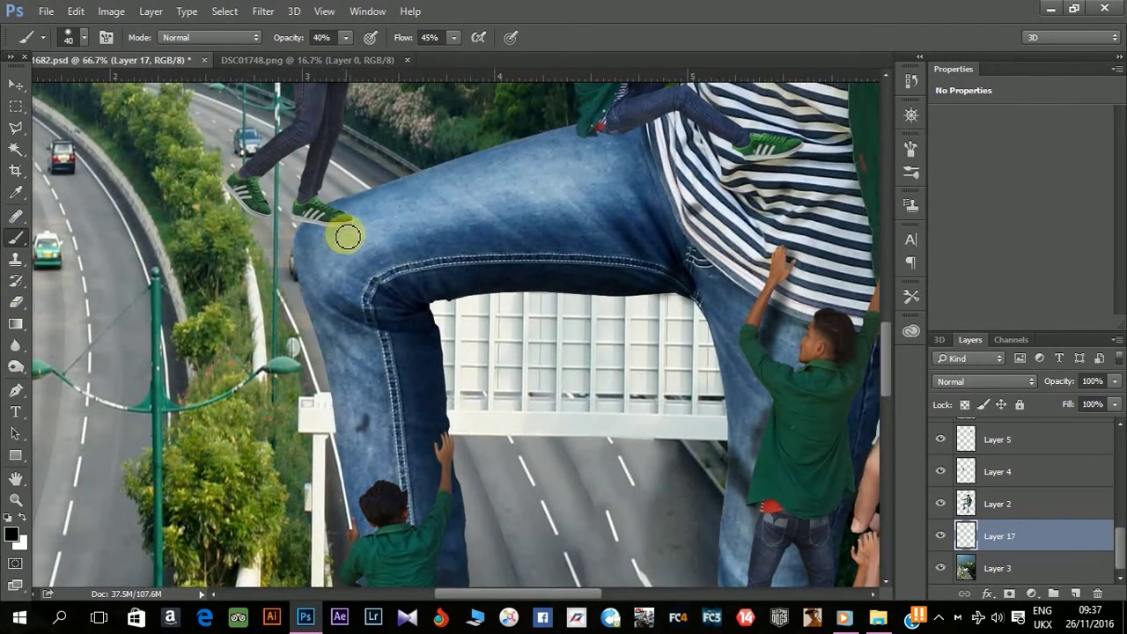
{"action": "mouse_move", "coordinate": [464, 365]}
{"action": "left_mouse_down"}
{"action": "mouse_move", "coordinate": [397, 154]}
{"action": "mouse_move", "coordinate": [414, 202]}
{"action": "mouse_move", "coordinate": [395, 96]}
{"action": "mouse_move", "coordinate": [302, 309]}
{"action": "mouse_move", "coordinate": [317, 131]}
{"action": "left_mouse_up"}
{"action": "left_click_drag", "start_coordinate": [322, 244], "coordinate": [322, 156]}
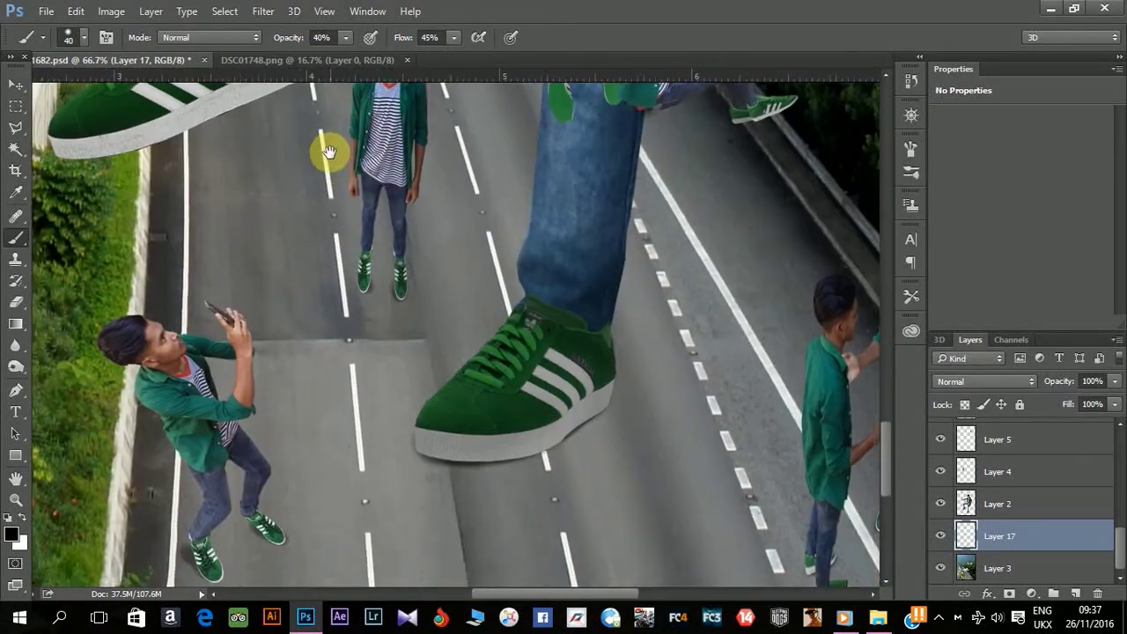
{"action": "scroll", "coordinate": [355, 236], "scroll_direction": "left", "scroll_amount": 1}
{"action": "scroll", "coordinate": [327, 377], "scroll_direction": "down", "scroll_amount": 5}
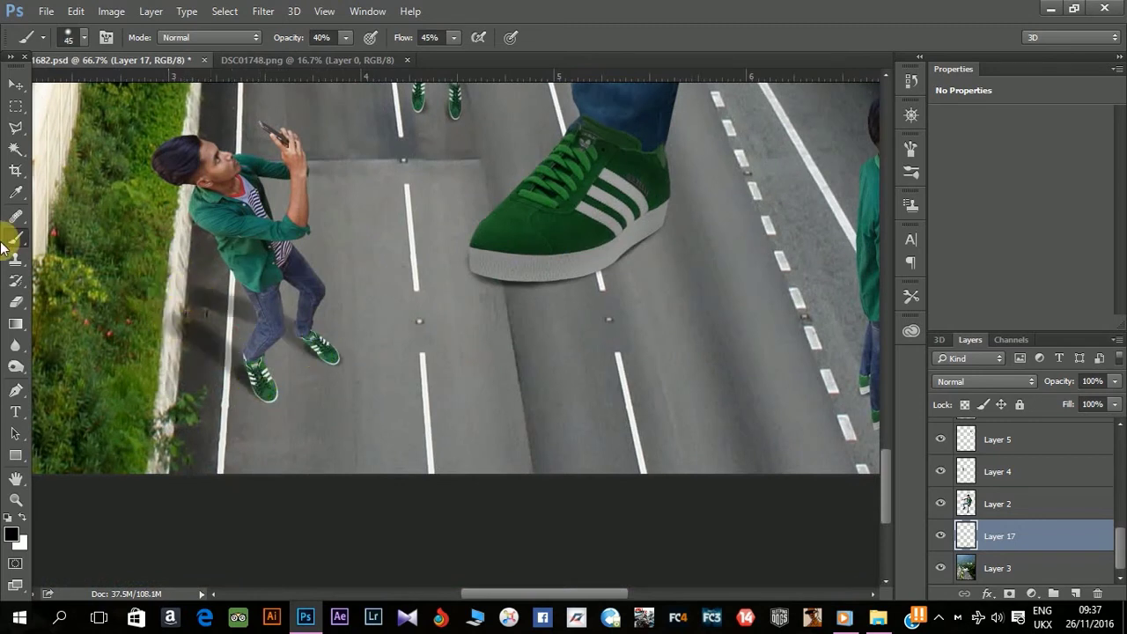
{"action": "left_click", "coordinate": [15, 302]}
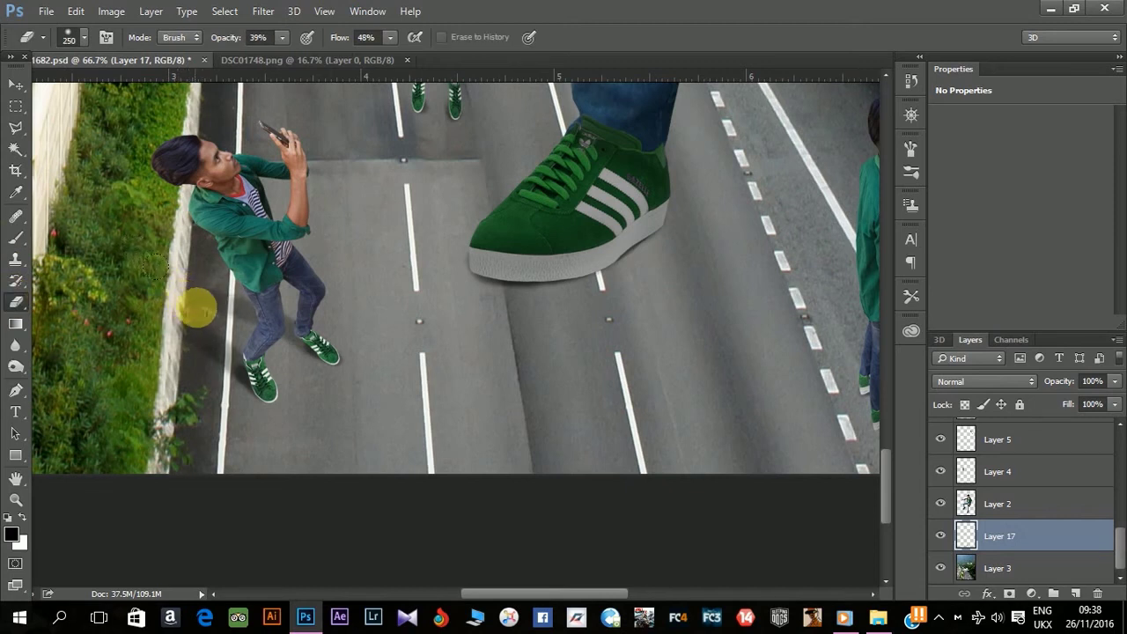
{"action": "left_click", "coordinate": [15, 236]}
{"action": "left_click_drag", "start_coordinate": [421, 305], "coordinate": [126, 256]}
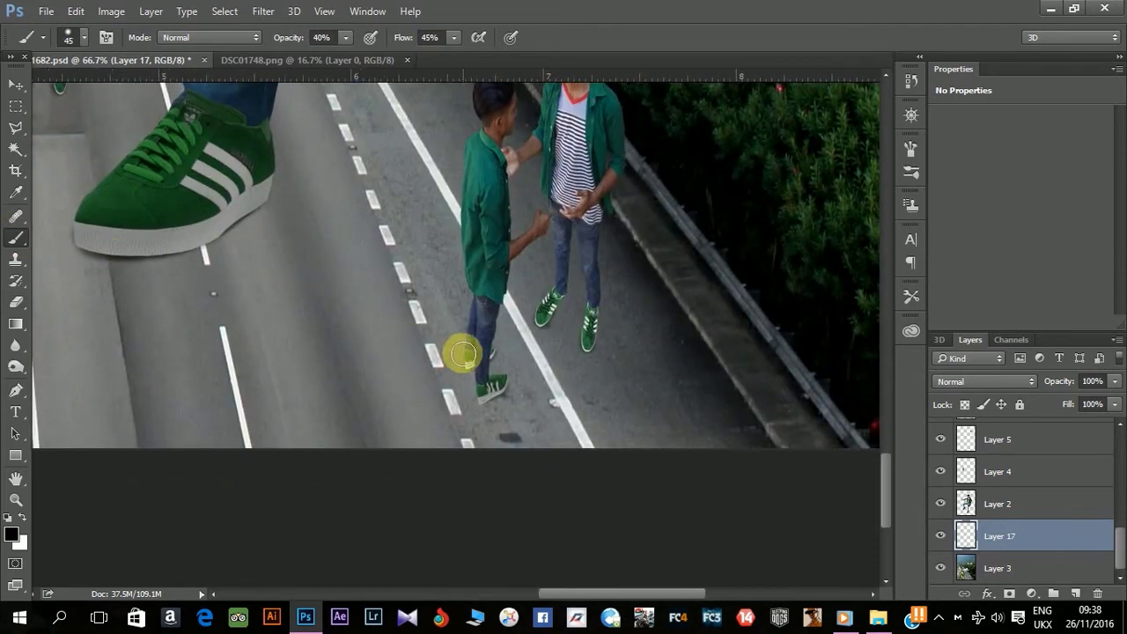
{"action": "left_click_drag", "start_coordinate": [475, 355], "coordinate": [352, 322]}
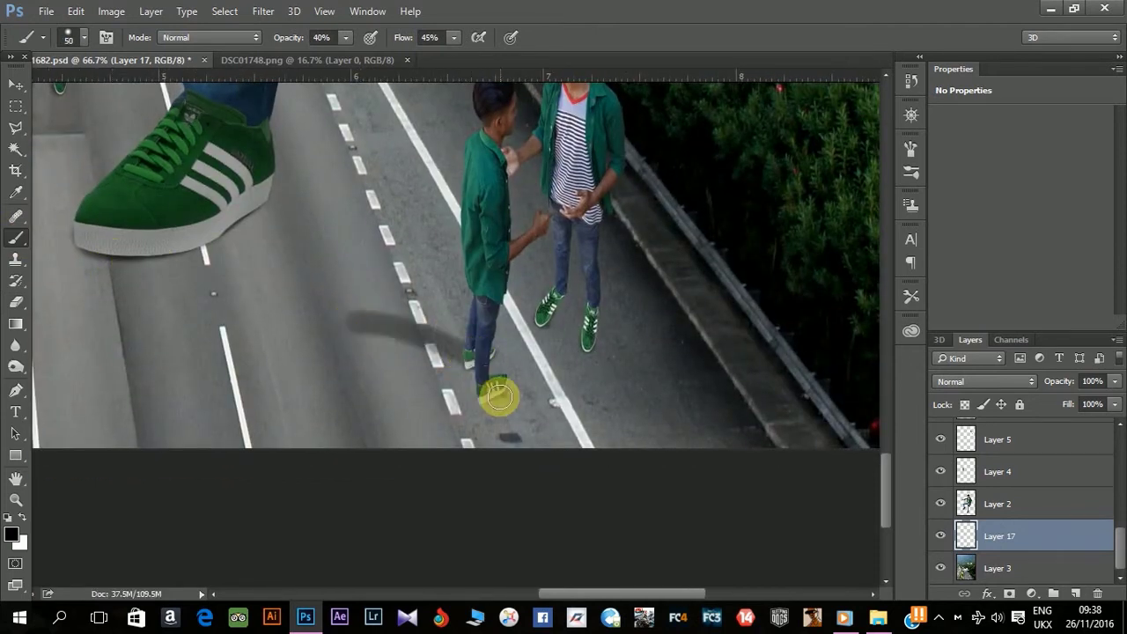
{"action": "left_click_drag", "start_coordinate": [478, 395], "coordinate": [384, 345]}
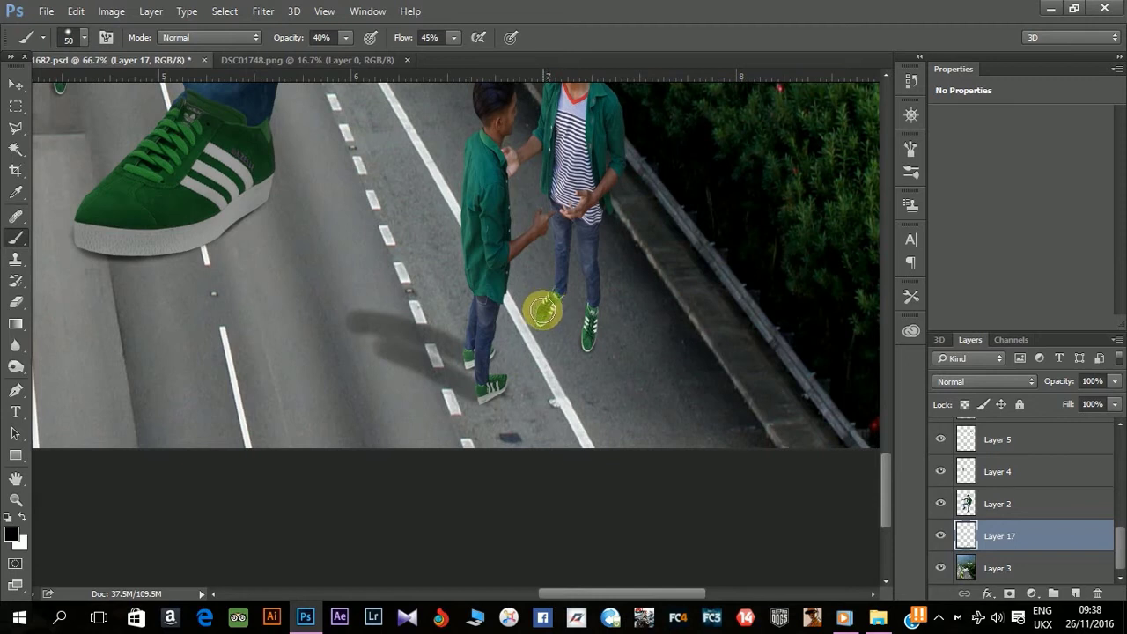
{"action": "mouse_move", "coordinate": [544, 310]}
{"action": "left_mouse_down"}
{"action": "mouse_move", "coordinate": [435, 287]}
{"action": "mouse_move", "coordinate": [548, 322]}
{"action": "left_mouse_up"}
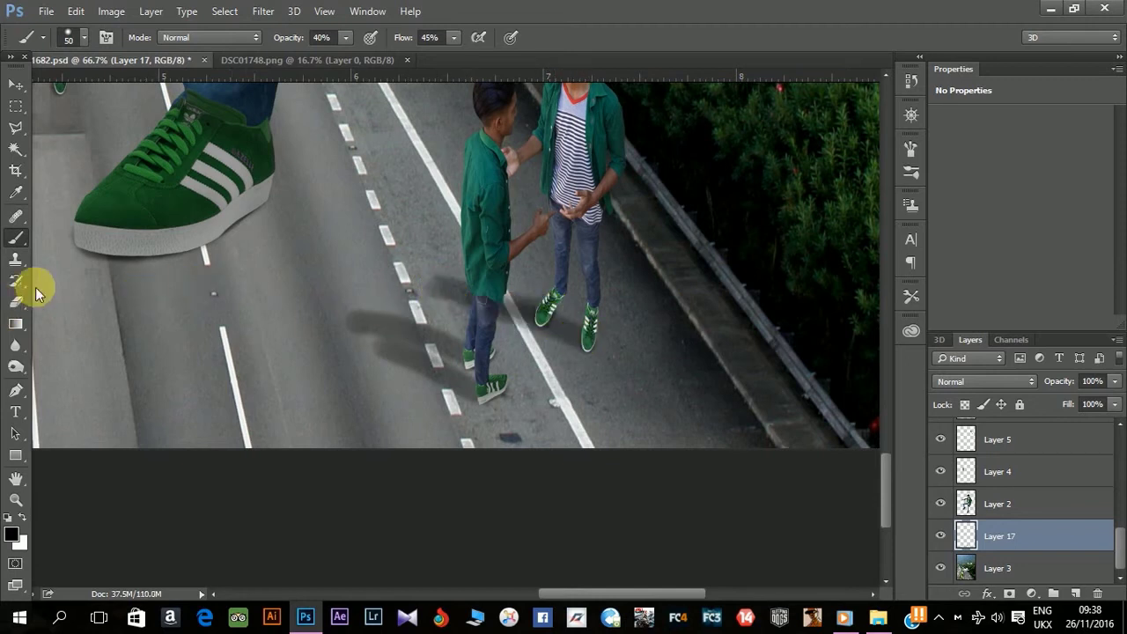
Step: Paint a soft shadow left of the standing man, then lightly erase part of it
{"action": "left_click", "coordinate": [16, 302]}
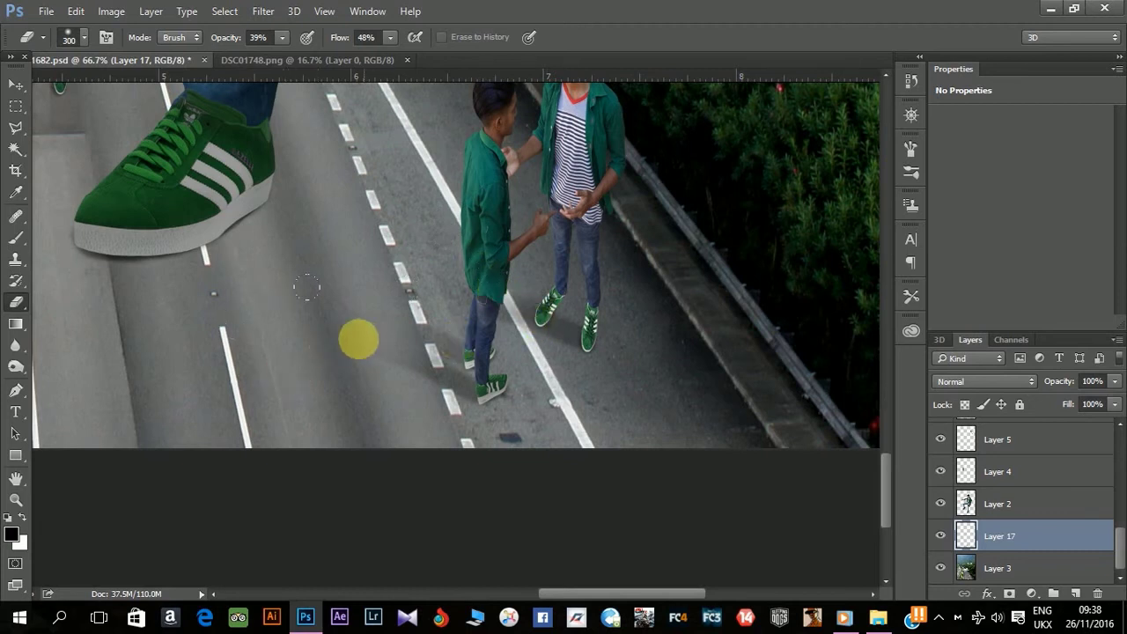
{"action": "left_click_drag", "start_coordinate": [199, 309], "coordinate": [473, 474]}
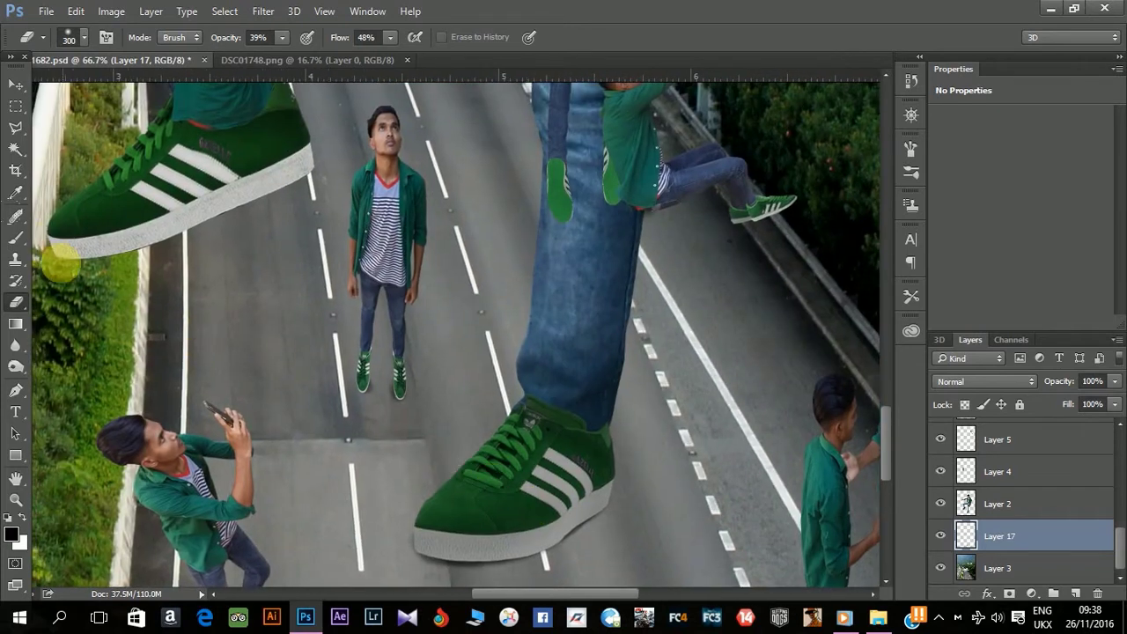
{"action": "left_click", "coordinate": [15, 237]}
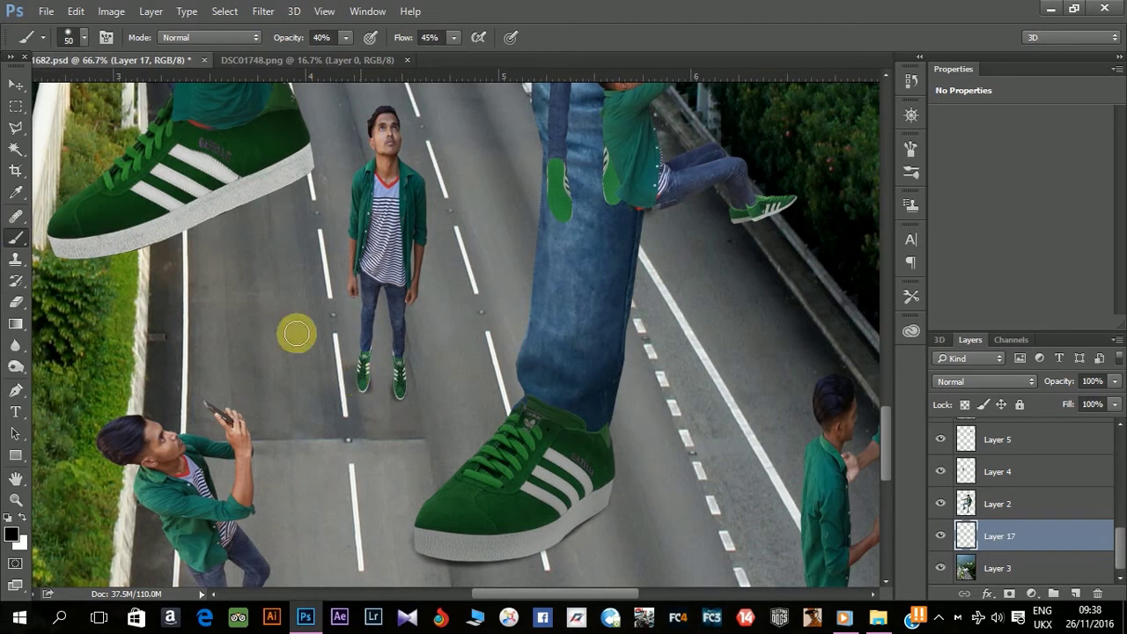
{"action": "left_click_drag", "start_coordinate": [297, 333], "coordinate": [348, 375]}
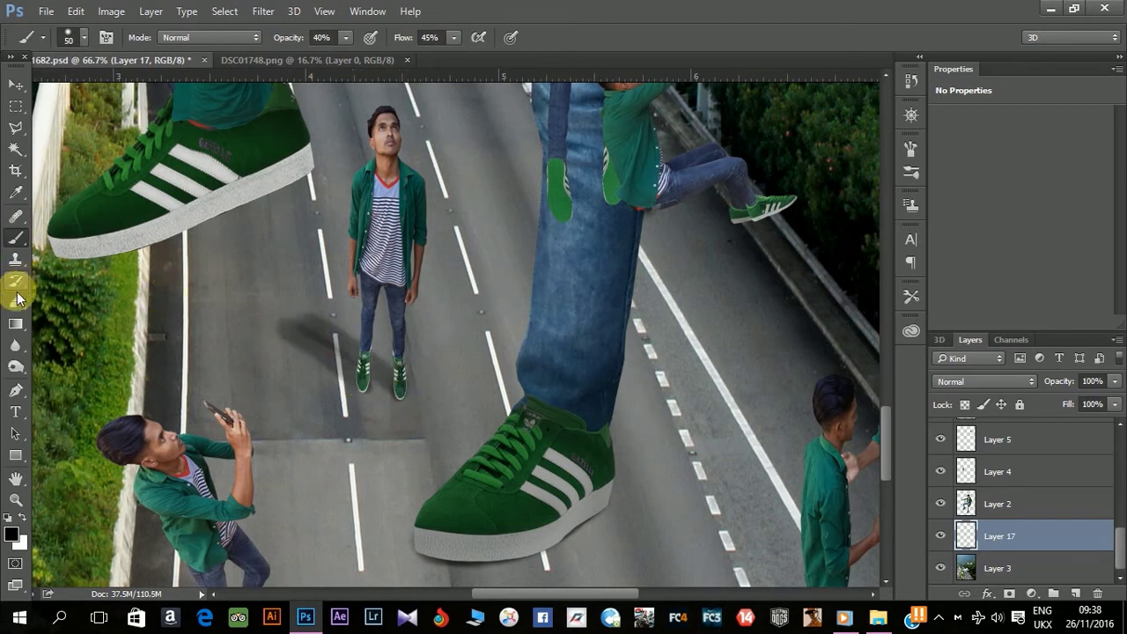
{"action": "left_click", "coordinate": [15, 302]}
{"action": "left_click_drag", "start_coordinate": [279, 309], "coordinate": [299, 323]}
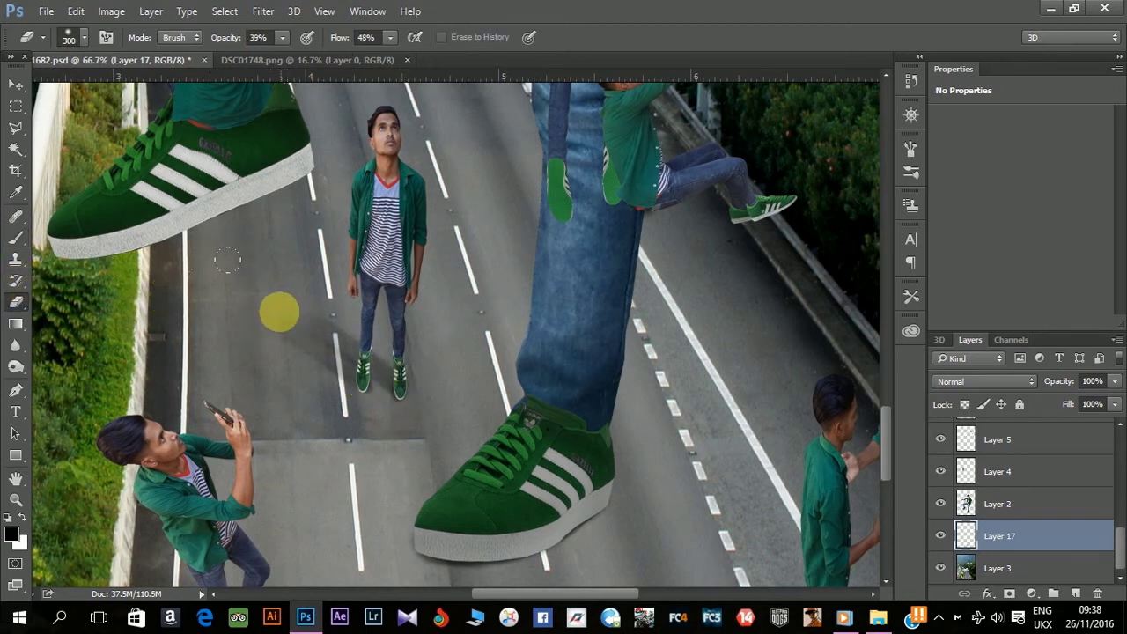
{"action": "left_click_drag", "start_coordinate": [294, 422], "coordinate": [441, 259]}
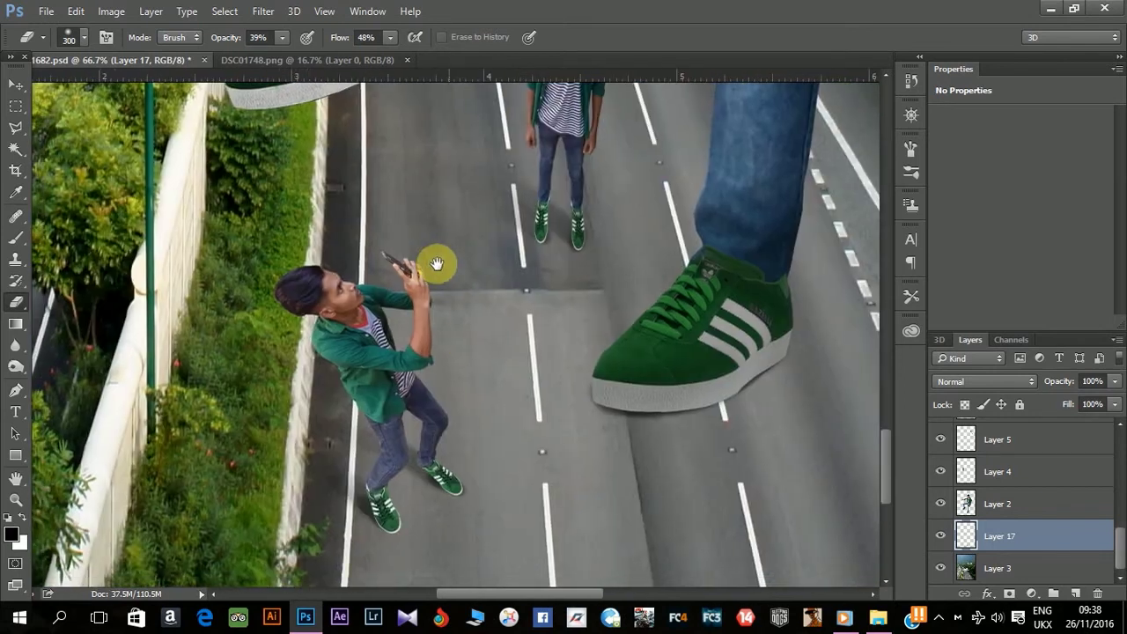
{"action": "mouse_move", "coordinate": [511, 455]}
{"action": "left_mouse_down"}
{"action": "mouse_move", "coordinate": [561, 370]}
{"action": "mouse_move", "coordinate": [239, 402]}
{"action": "mouse_move", "coordinate": [221, 308]}
{"action": "left_mouse_up"}
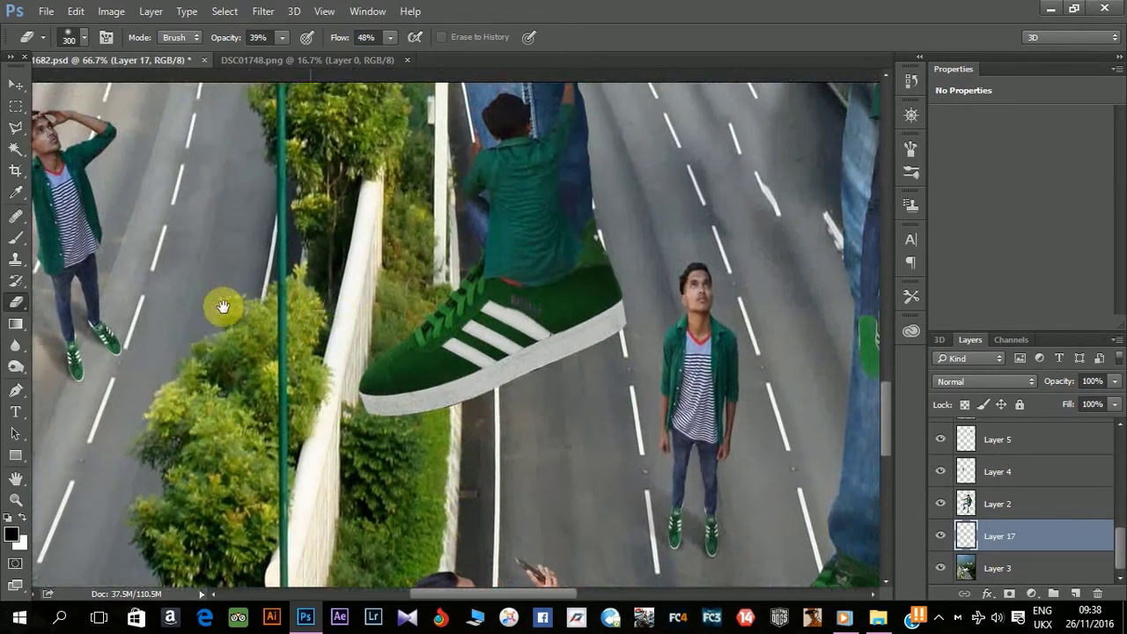
Step: Add a new empty Layer 18 above the giant boy's Layer 2
{"action": "left_click", "coordinate": [1019, 512]}
{"action": "key", "text": "ctrl+shift+n"}
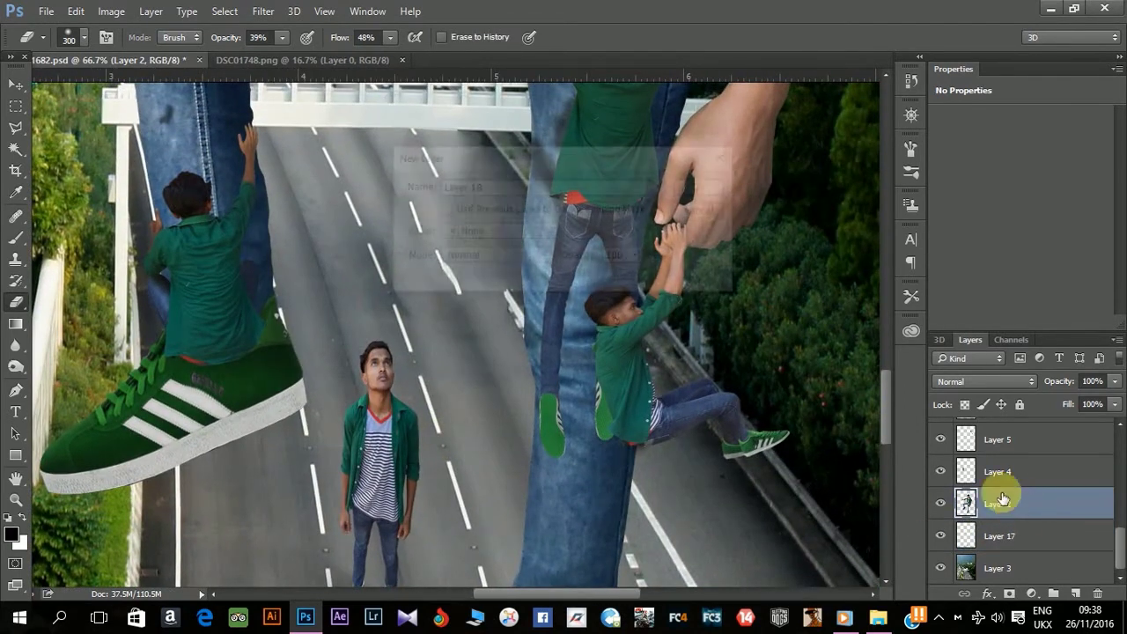
{"action": "left_click", "coordinate": [710, 187]}
{"action": "mouse_move", "coordinate": [547, 199]}
{"action": "left_mouse_down"}
{"action": "mouse_move", "coordinate": [564, 347]}
{"action": "mouse_move", "coordinate": [591, 329]}
{"action": "left_mouse_up"}
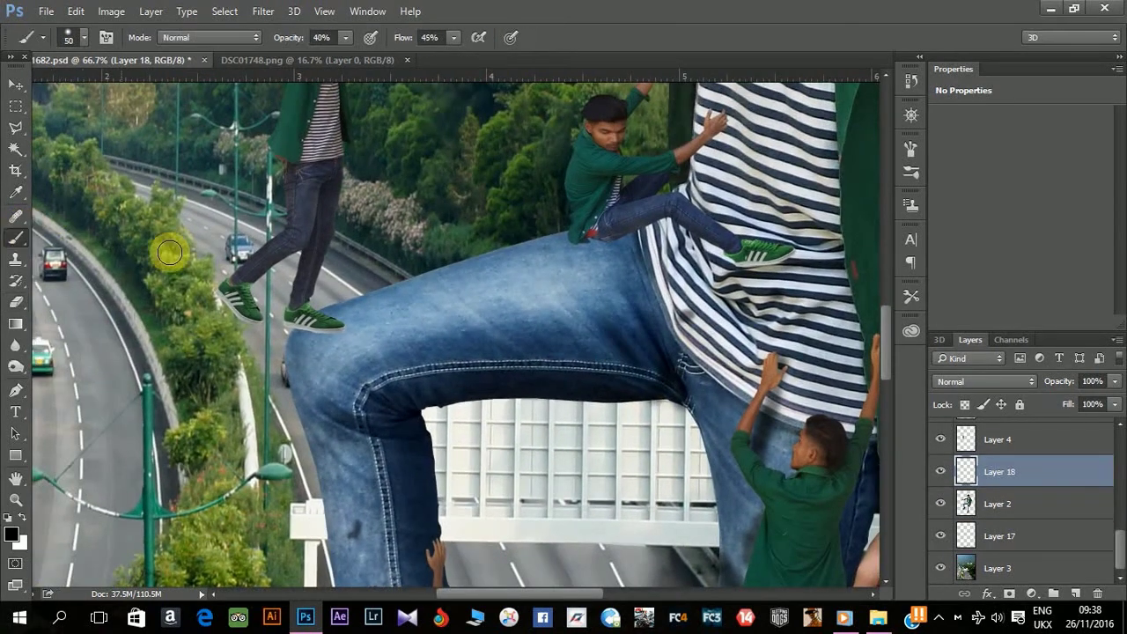
{"action": "key", "text": "p"}
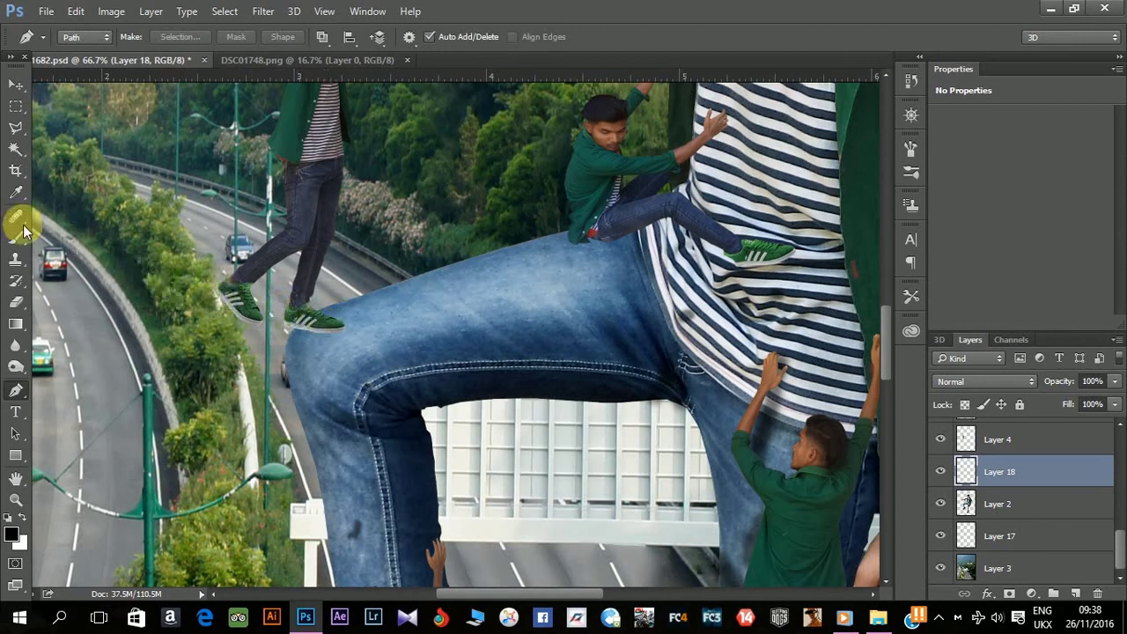
Step: Survey the giant's jeans, collar and hand with the brush ready, then reselect Layer 2
{"action": "left_click", "coordinate": [14, 237]}
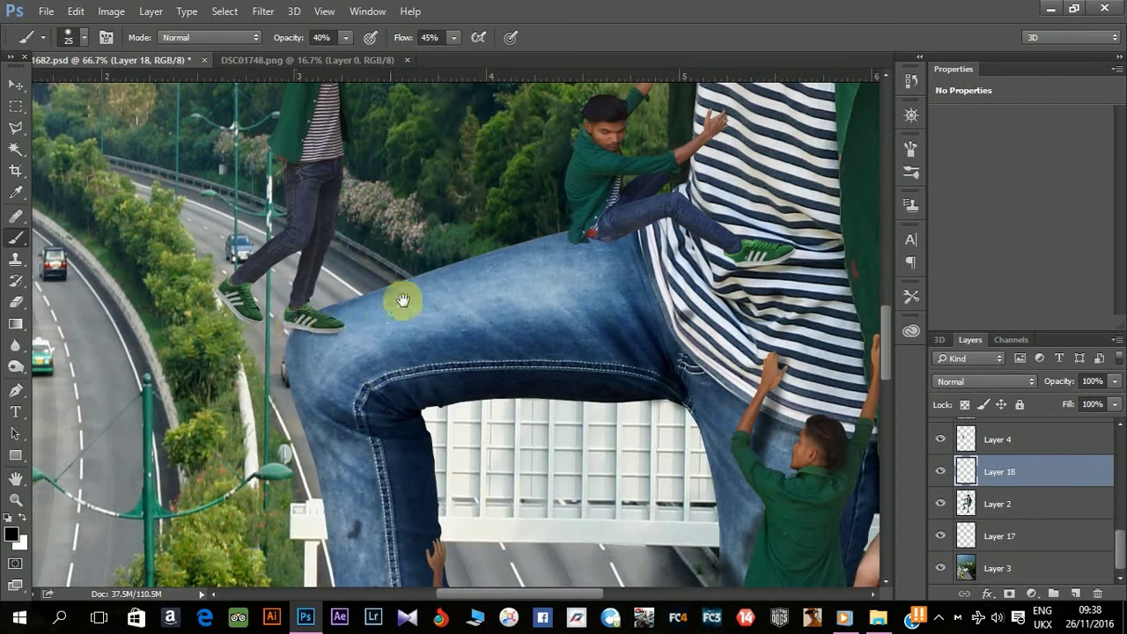
{"action": "left_click_drag", "start_coordinate": [607, 298], "coordinate": [307, 372]}
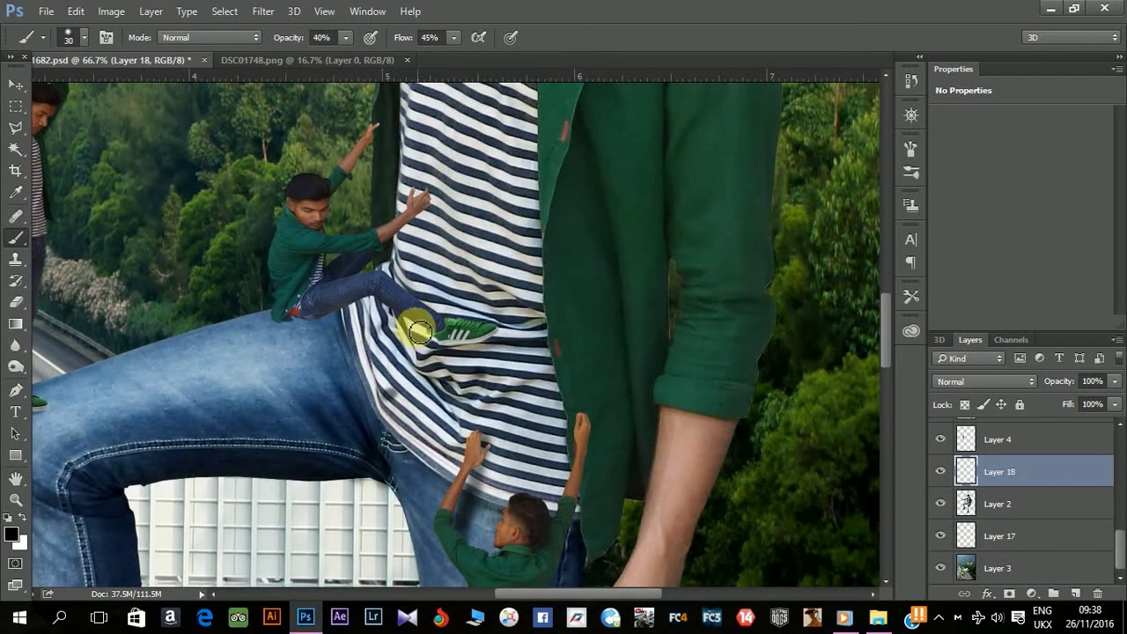
{"action": "left_click_drag", "start_coordinate": [415, 272], "coordinate": [377, 318]}
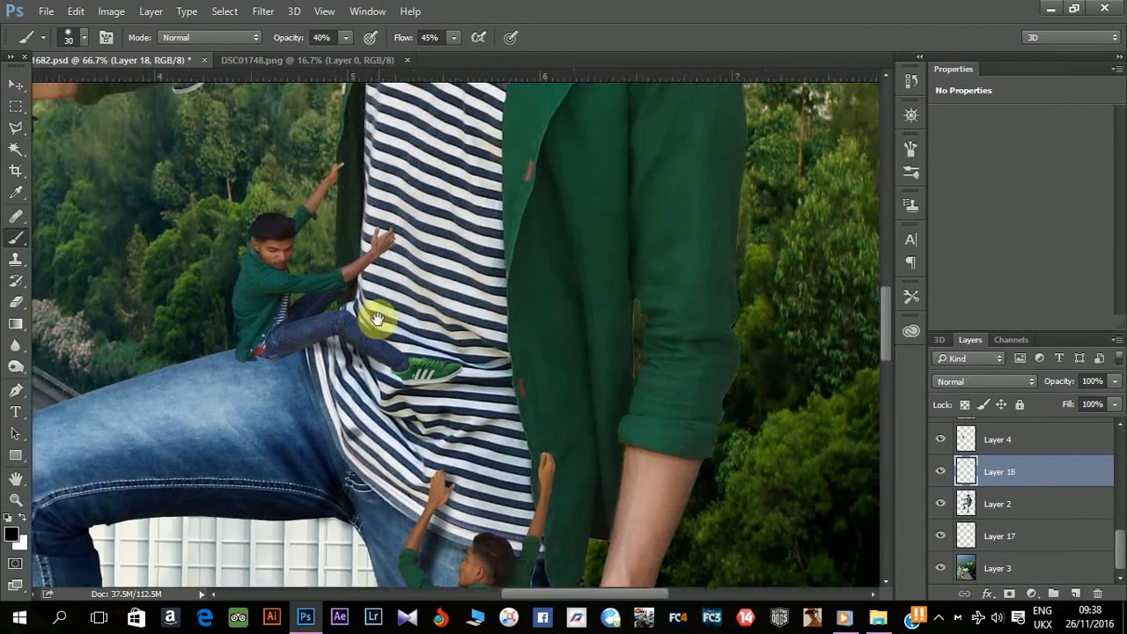
{"action": "mouse_move", "coordinate": [414, 255]}
{"action": "left_mouse_down"}
{"action": "mouse_move", "coordinate": [462, 457]}
{"action": "mouse_move", "coordinate": [537, 536]}
{"action": "left_mouse_up"}
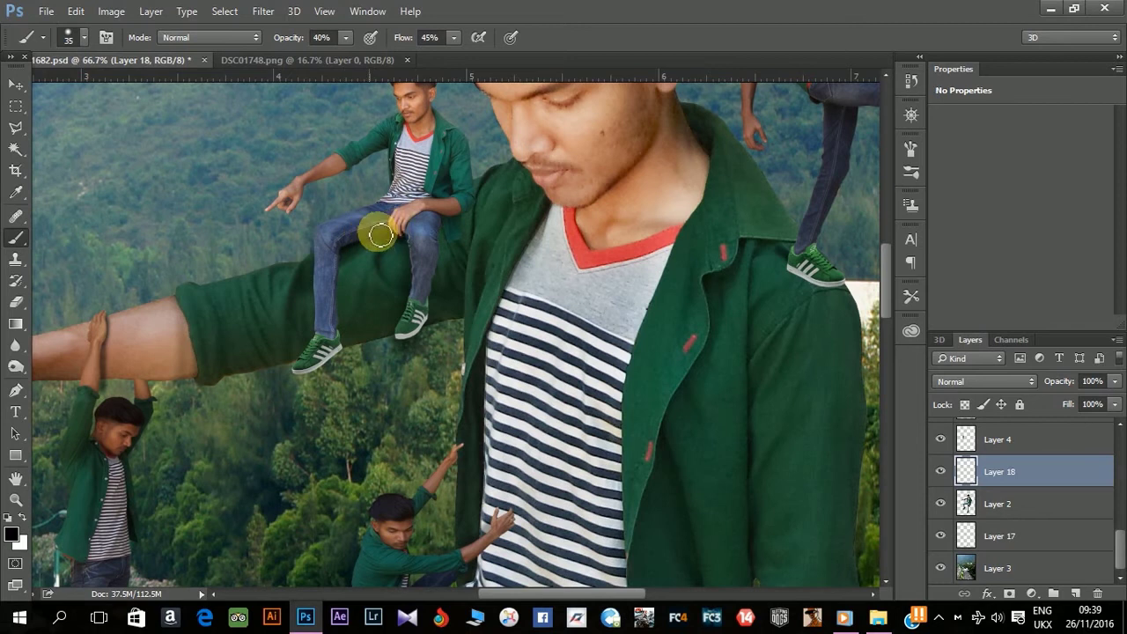
{"action": "scroll", "coordinate": [209, 322], "scroll_direction": "up", "scroll_amount": 2}
{"action": "scroll", "coordinate": [209, 322], "scroll_direction": "right", "scroll_amount": 4}
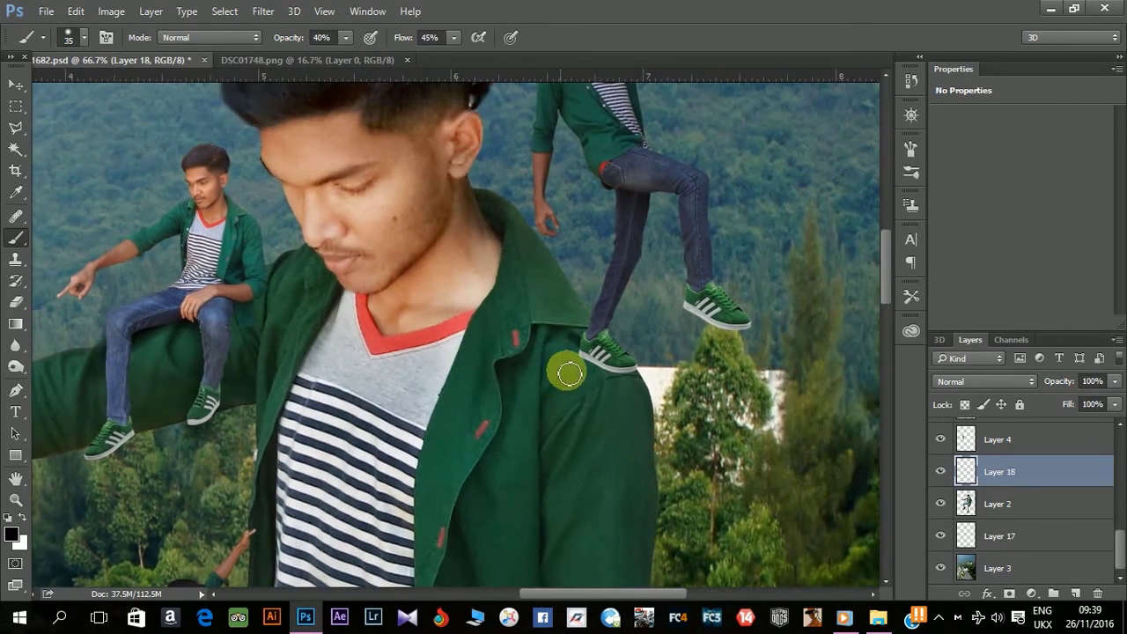
{"action": "left_click_drag", "start_coordinate": [604, 360], "coordinate": [448, 323]}
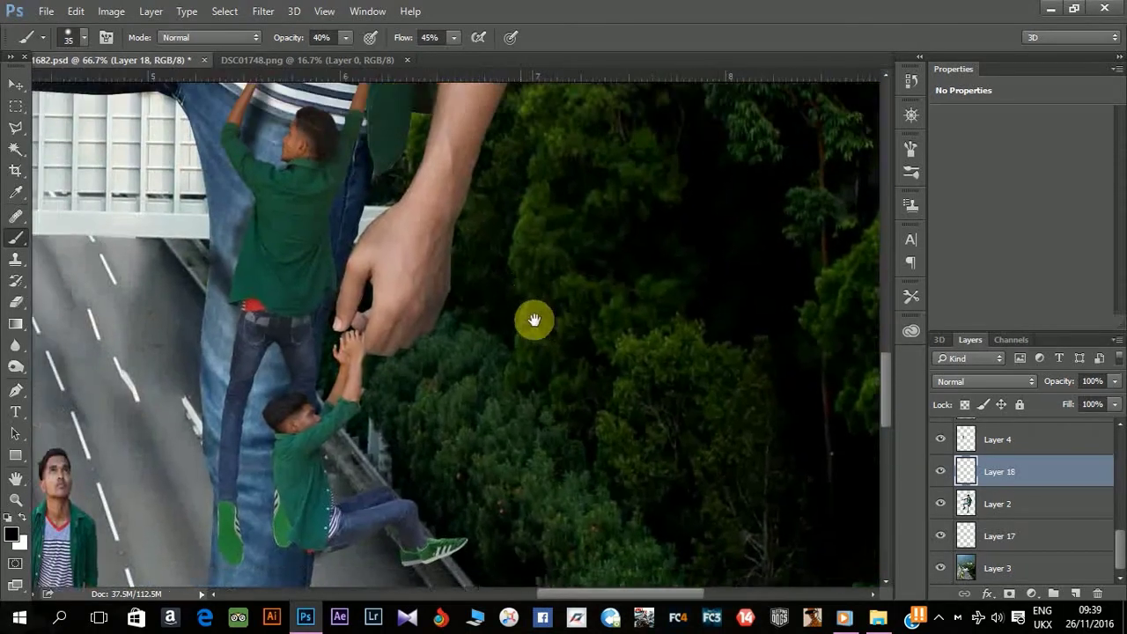
{"action": "left_click_drag", "start_coordinate": [463, 280], "coordinate": [543, 308]}
{"action": "scroll", "coordinate": [544, 309], "scroll_direction": "down", "scroll_amount": 2}
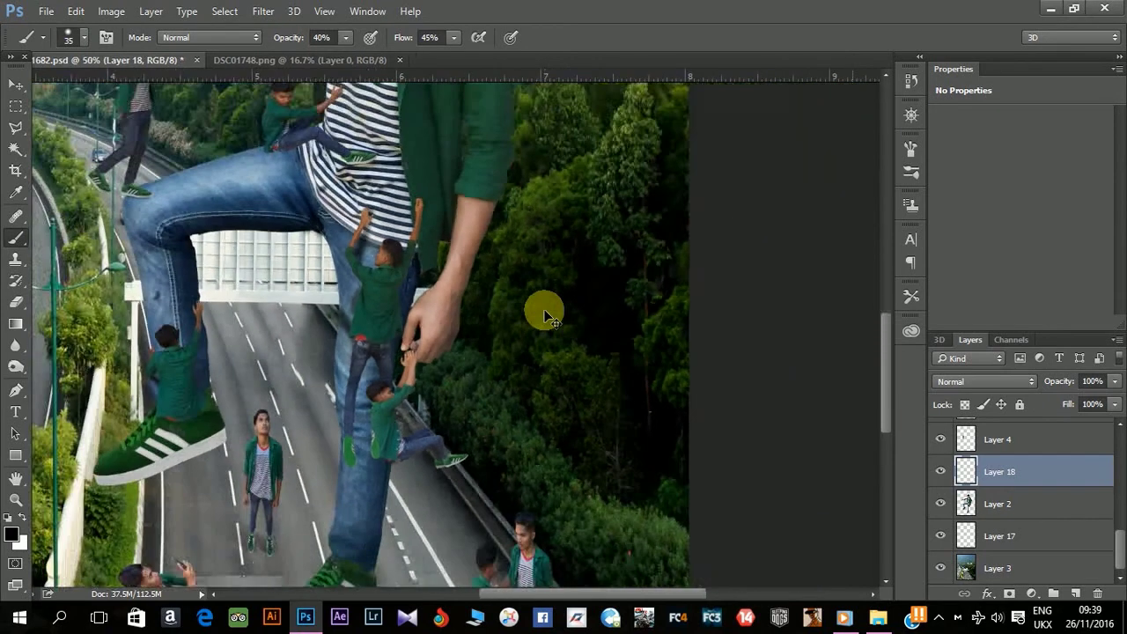
{"action": "scroll", "coordinate": [544, 309], "scroll_direction": "down", "scroll_amount": 1}
{"action": "scroll", "coordinate": [544, 310], "scroll_direction": "down", "scroll_amount": 1}
{"action": "scroll", "coordinate": [544, 309], "scroll_direction": "down", "scroll_amount": 1}
{"action": "scroll", "coordinate": [544, 309], "scroll_direction": "down", "scroll_amount": 1}
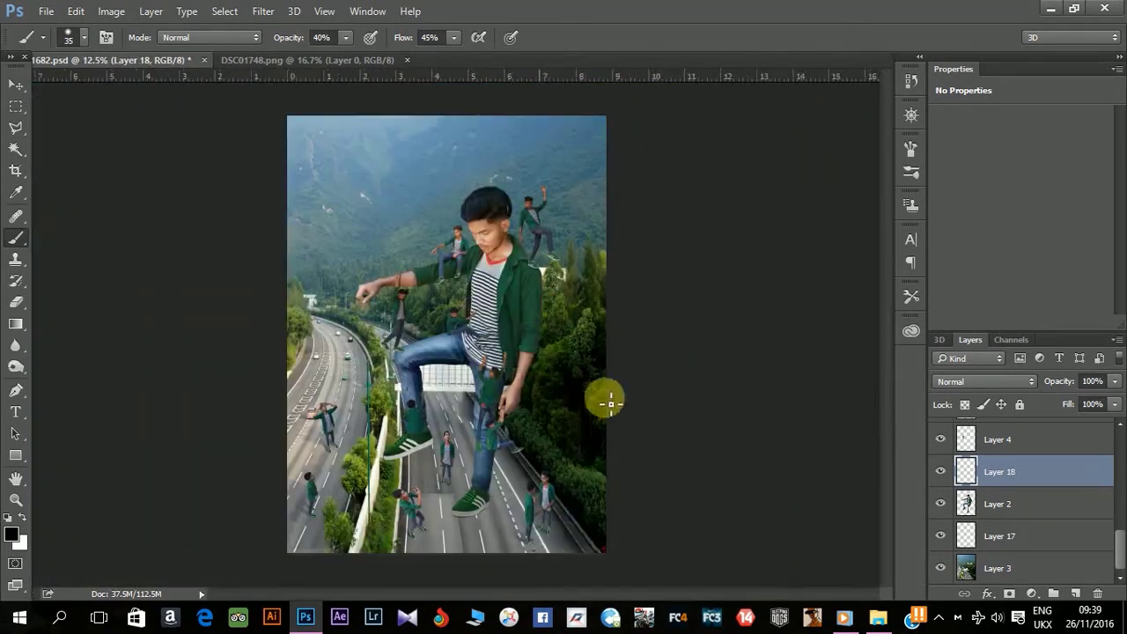
{"action": "left_click", "coordinate": [1033, 506]}
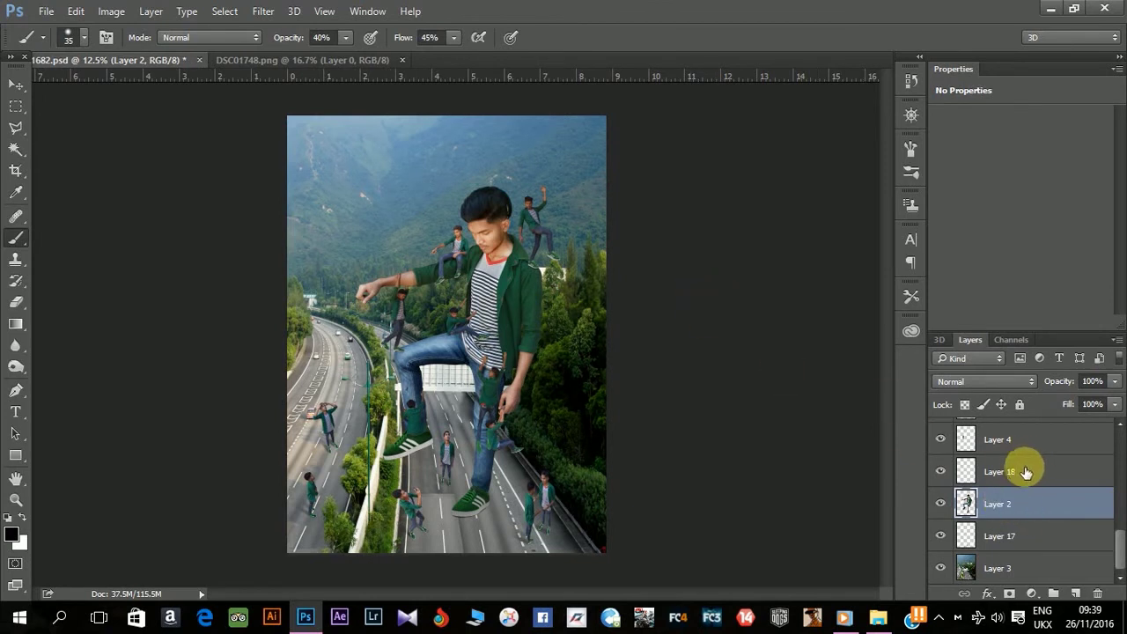
Step: Duplicate Layer 2 and give it a 100% opaque black Color Overlay
{"action": "key", "text": "ctrl+j"}
{"action": "left_click", "coordinate": [998, 501]}
{"action": "right_click", "coordinate": [1003, 501]}
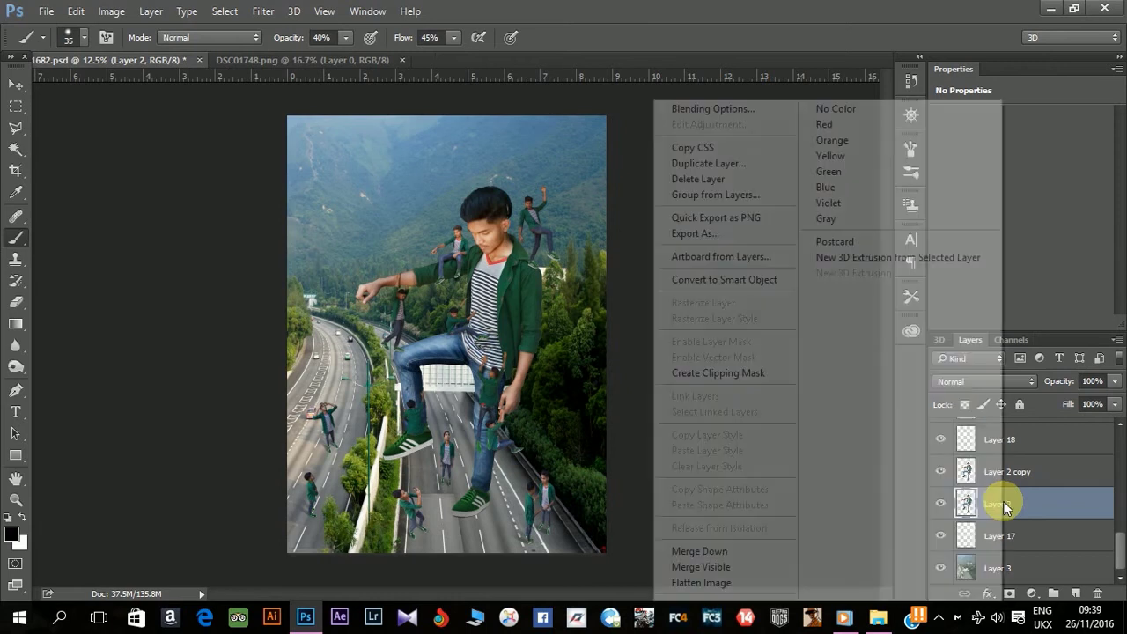
{"action": "left_click", "coordinate": [734, 115]}
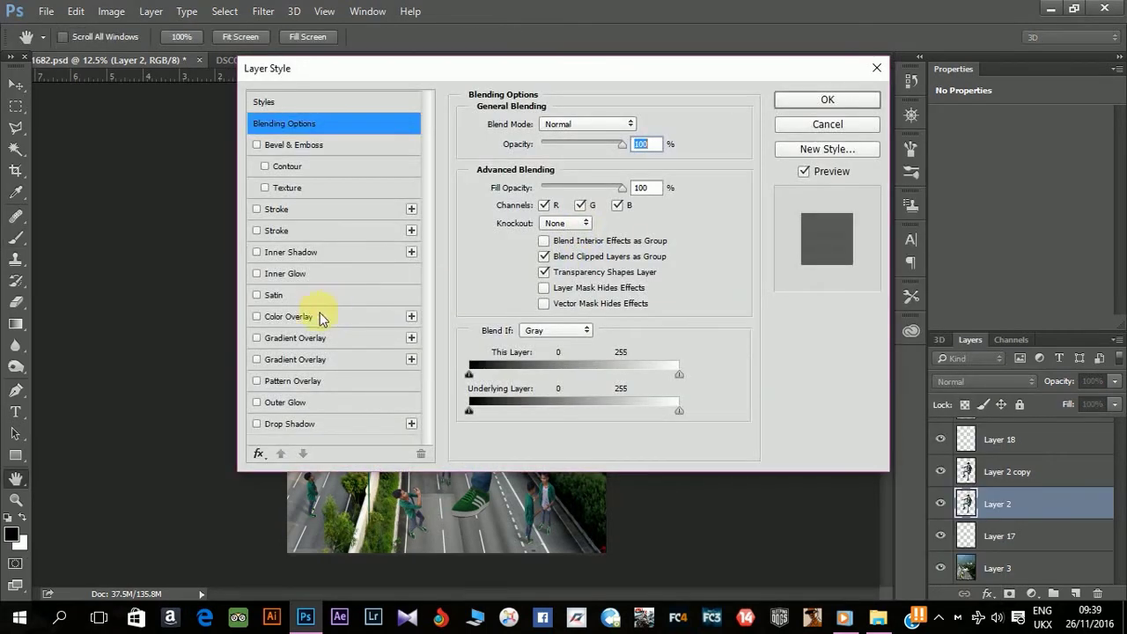
{"action": "left_click", "coordinate": [318, 318]}
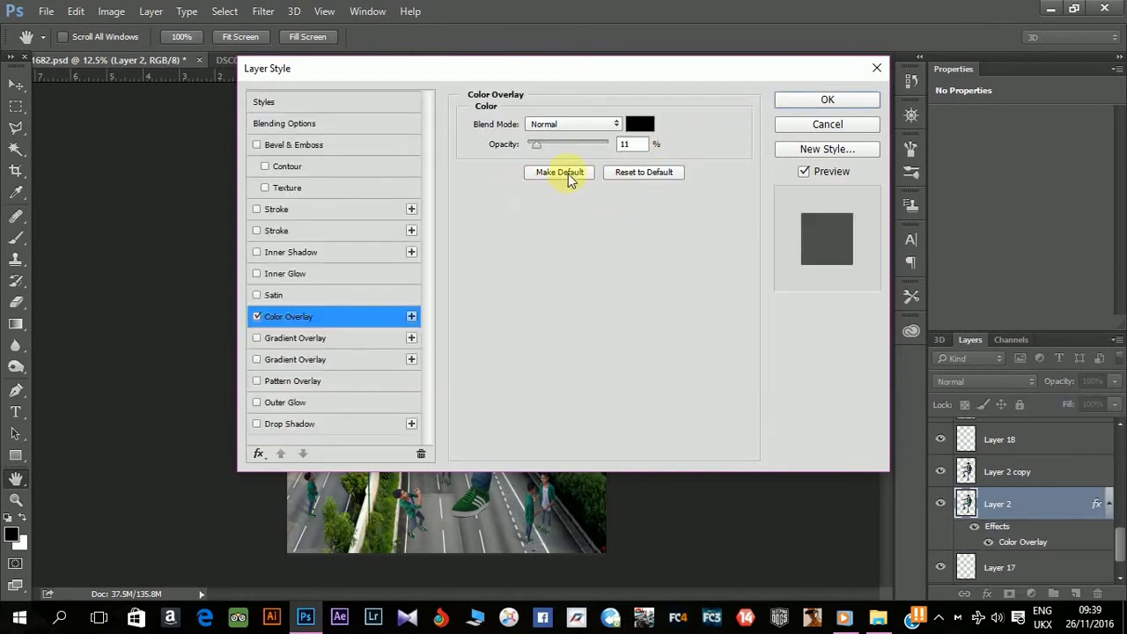
{"action": "left_click_drag", "start_coordinate": [578, 148], "coordinate": [796, 121]}
{"action": "left_click", "coordinate": [810, 102]}
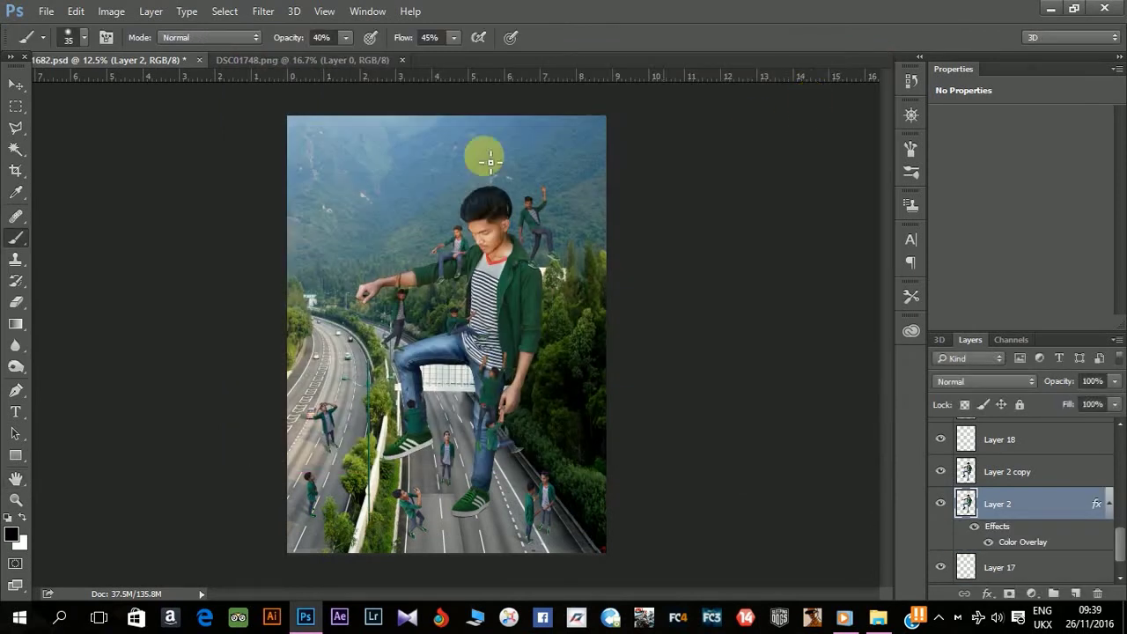
Step: Skew the black silhouette, rotate it about -28° and shift it down-left onto the road
{"action": "left_click", "coordinate": [16, 84]}
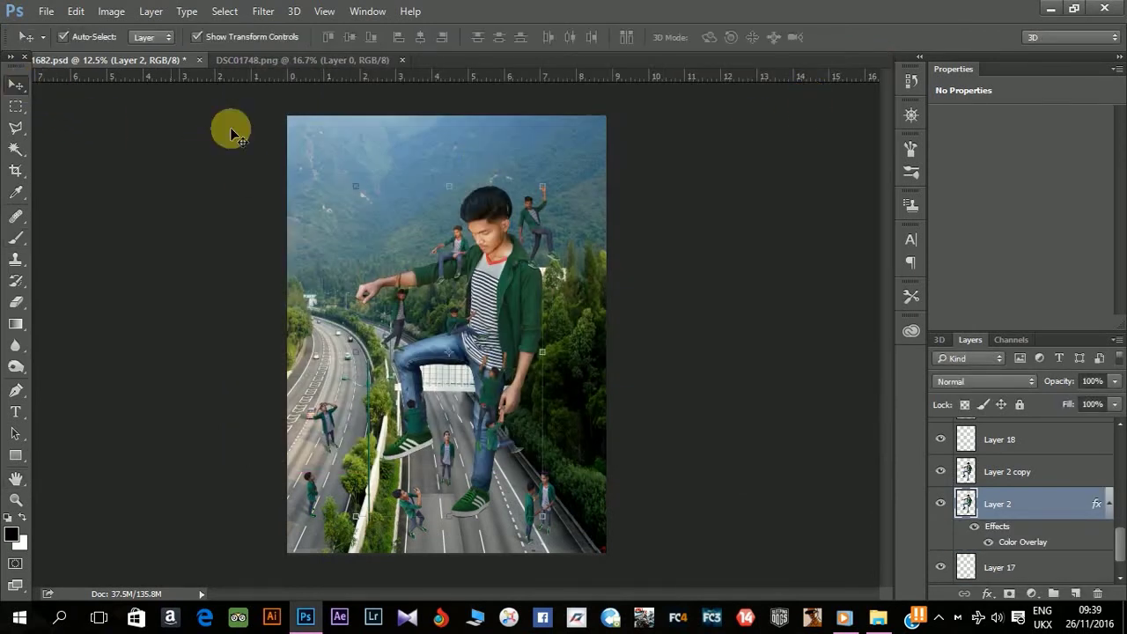
{"action": "key", "text": "ctrl+t"}
{"action": "right_click", "coordinate": [539, 192]}
{"action": "left_click", "coordinate": [586, 266]}
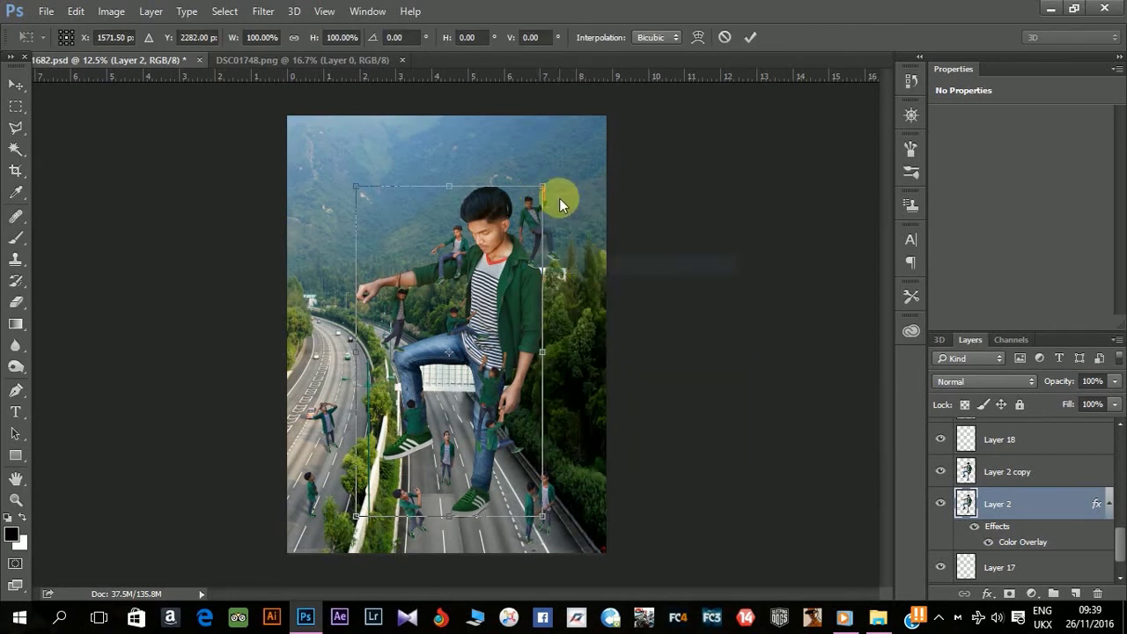
{"action": "mouse_move", "coordinate": [542, 186]}
{"action": "left_mouse_down"}
{"action": "mouse_move", "coordinate": [357, 196]}
{"action": "mouse_move", "coordinate": [349, 315]}
{"action": "mouse_move", "coordinate": [515, 317]}
{"action": "mouse_move", "coordinate": [478, 354]}
{"action": "mouse_move", "coordinate": [381, 323]}
{"action": "mouse_move", "coordinate": [370, 366]}
{"action": "left_mouse_up"}
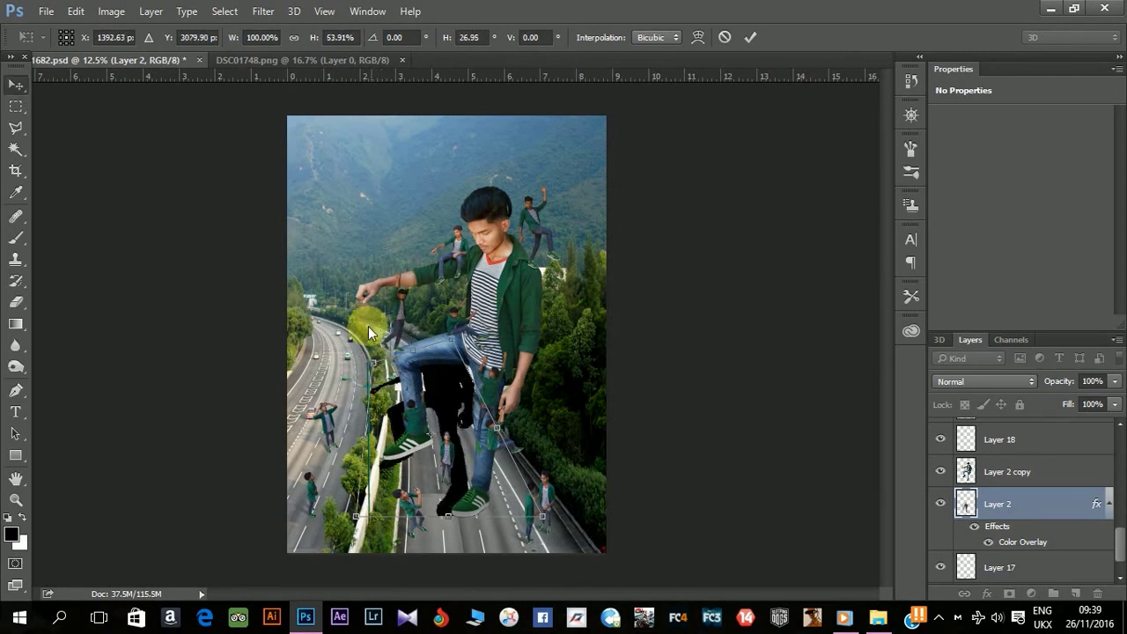
{"action": "key", "text": "Return"}
{"action": "left_click_drag", "start_coordinate": [355, 332], "coordinate": [297, 364]}
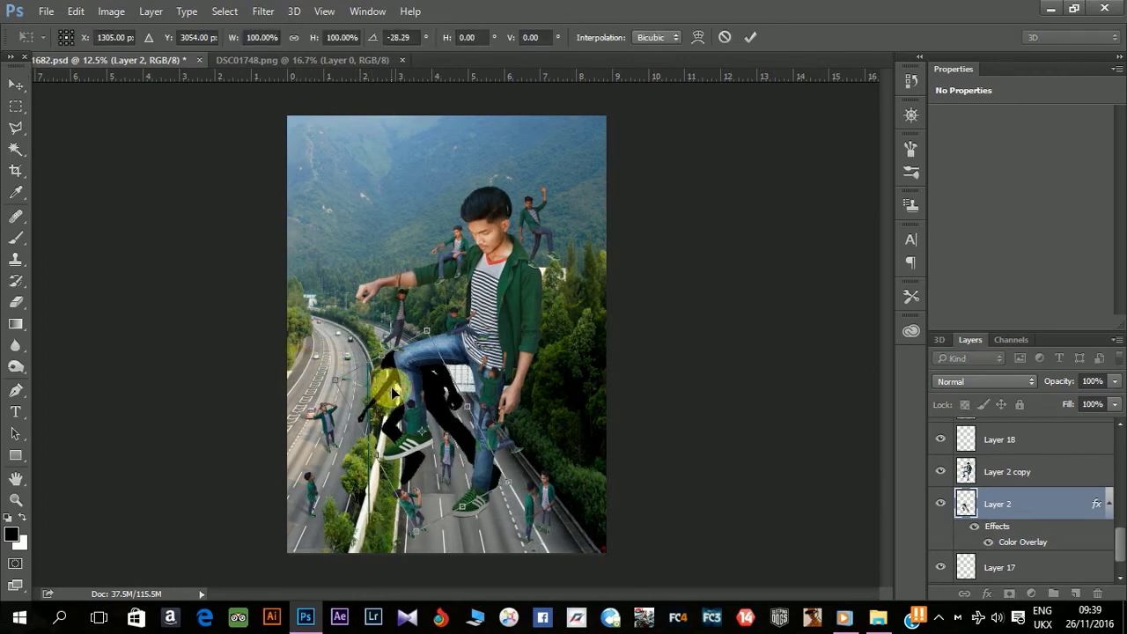
{"action": "mouse_move", "coordinate": [437, 396]}
{"action": "left_mouse_down"}
{"action": "mouse_move", "coordinate": [424, 412]}
{"action": "mouse_move", "coordinate": [438, 405]}
{"action": "left_mouse_up"}
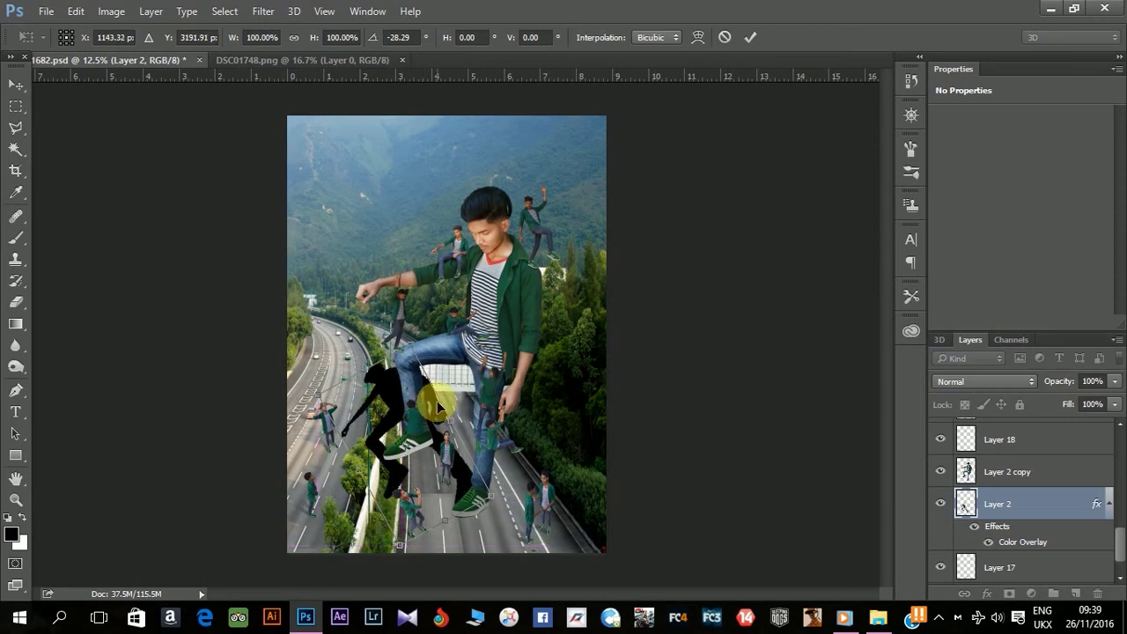
{"action": "key", "text": "Return"}
{"action": "left_click", "coordinate": [16, 302]}
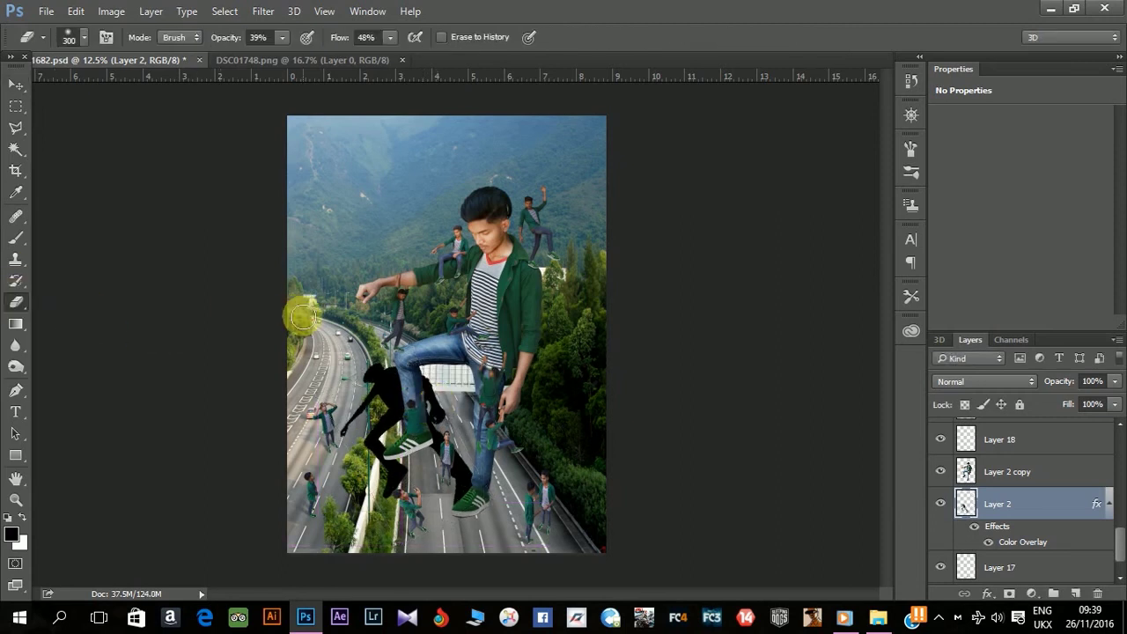
Step: Enlarge the eraser and erase over the black shadow, leaving only faint traces
{"action": "key", "text": "bracketright"}
{"action": "key", "text": "bracketright"}
{"action": "key", "text": "bracketright"}
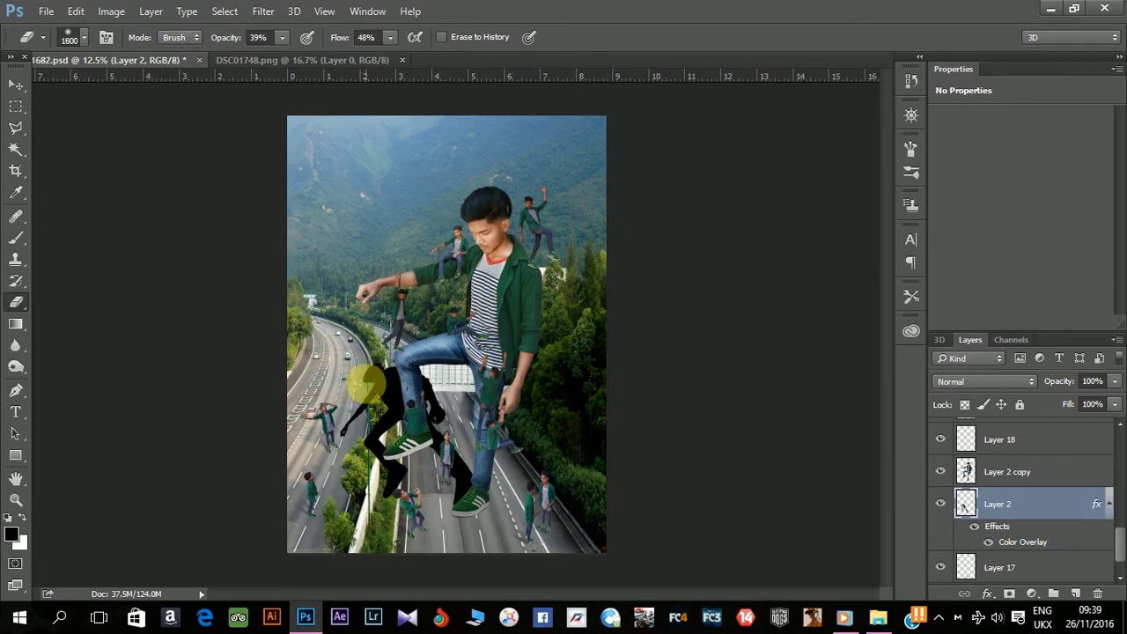
{"action": "key", "text": "bracketright"}
{"action": "key", "text": "bracketright"}
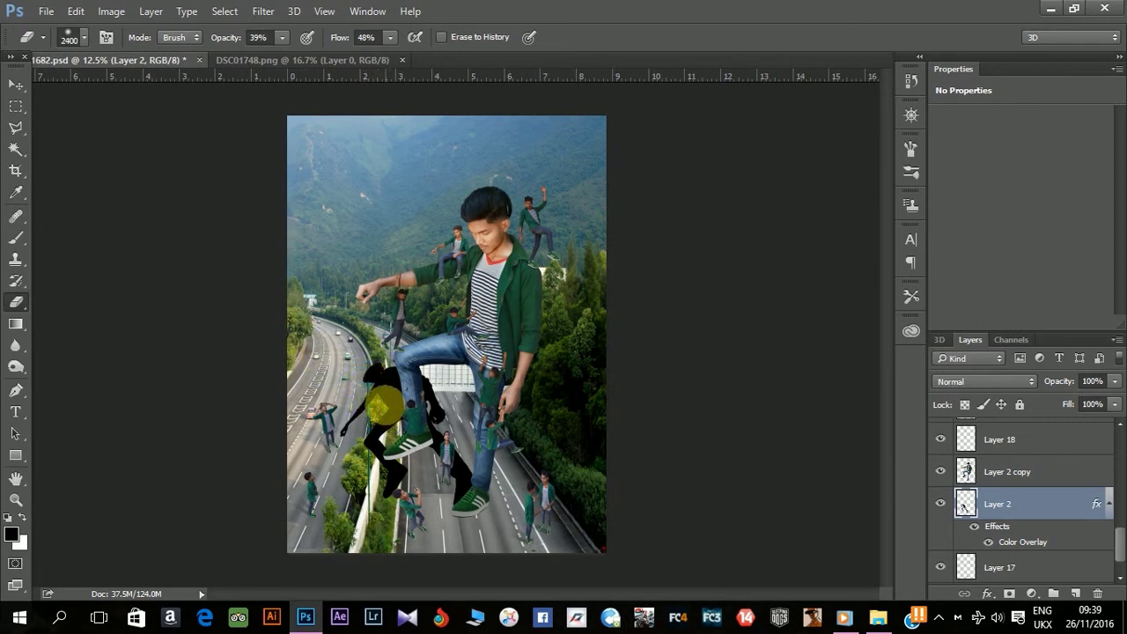
{"action": "left_click", "coordinate": [366, 361]}
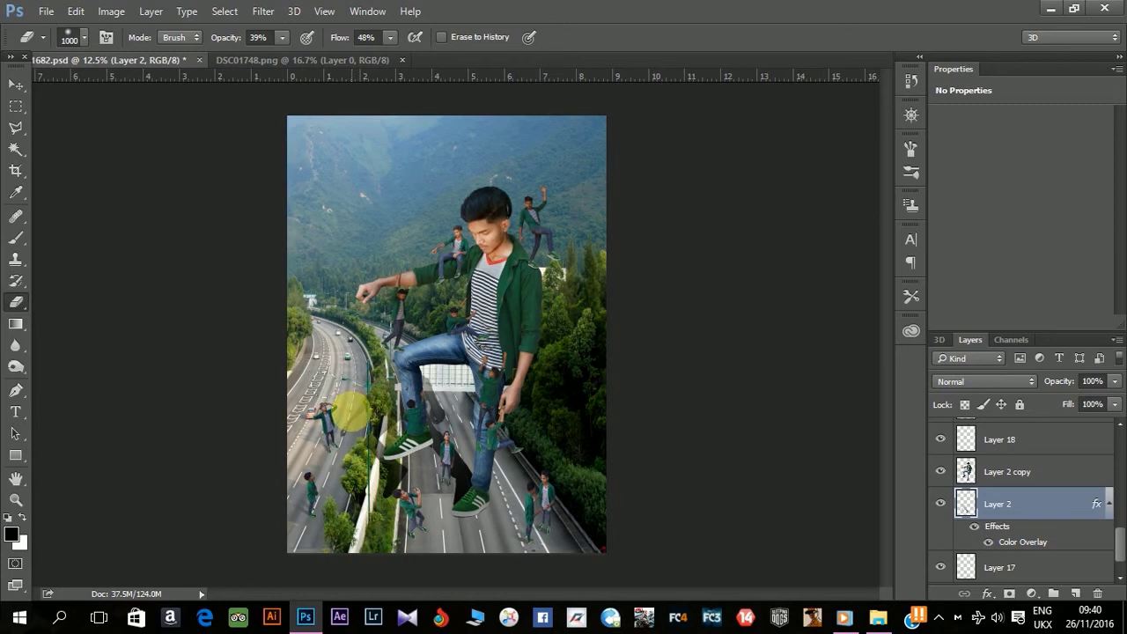
{"action": "left_click_drag", "start_coordinate": [351, 406], "coordinate": [348, 423]}
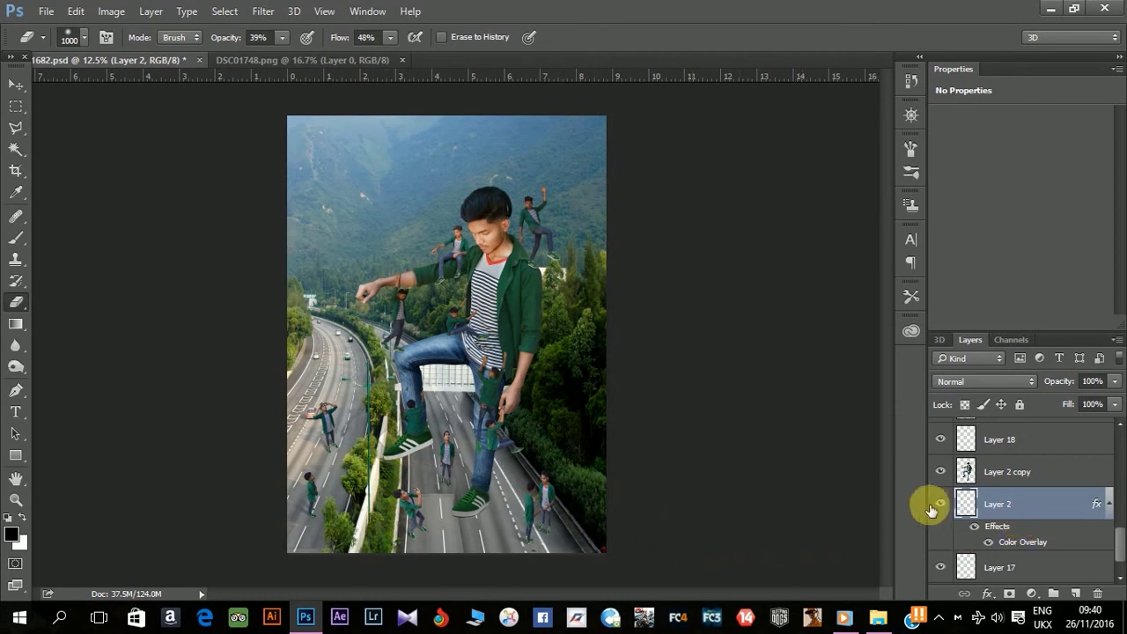
Step: Apply a 15.5 px Gaussian Blur to the shadow layer and toggle it to compare
{"action": "left_click", "coordinate": [262, 13]}
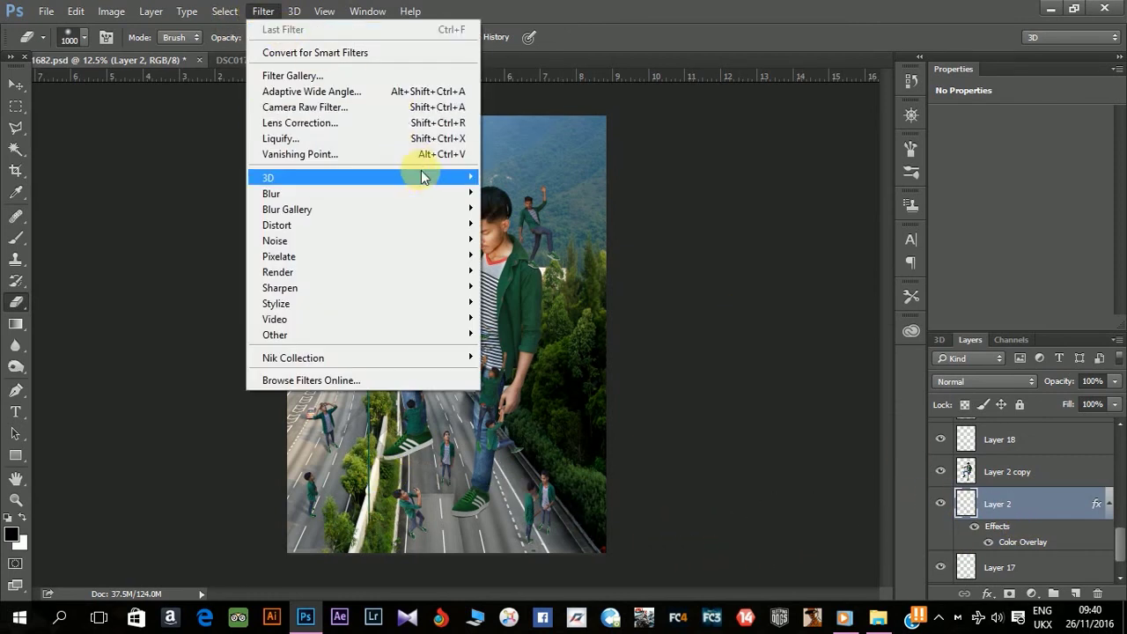
{"action": "mouse_move", "coordinate": [272, 194]}
{"action": "left_click", "coordinate": [529, 255]}
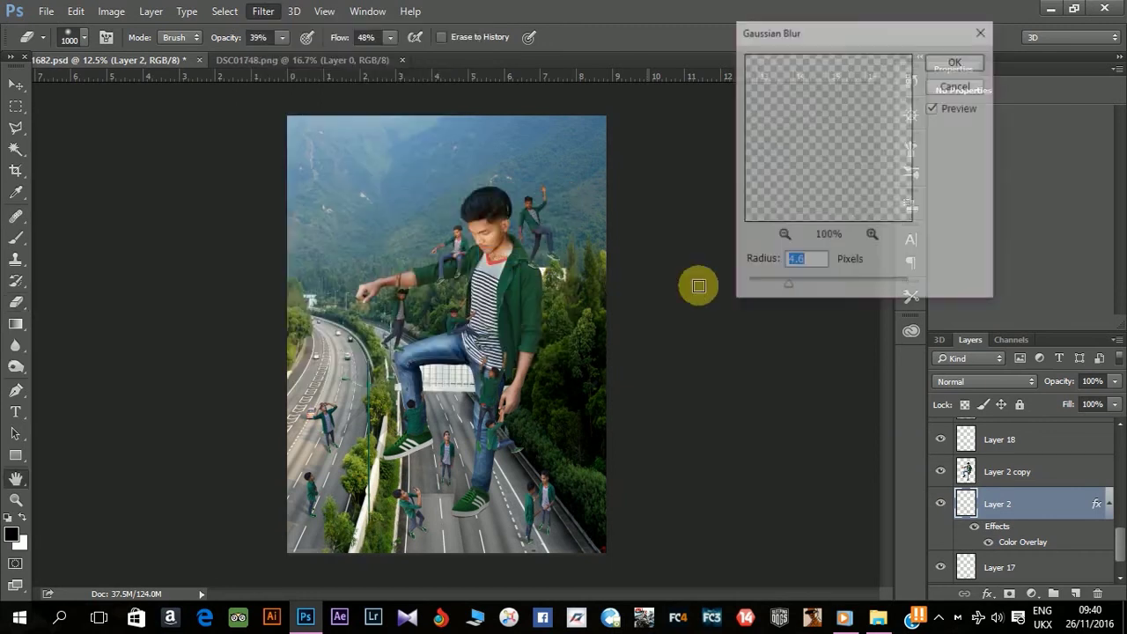
{"action": "mouse_move", "coordinate": [791, 288]}
{"action": "left_mouse_down"}
{"action": "mouse_move", "coordinate": [767, 290]}
{"action": "mouse_move", "coordinate": [912, 286]}
{"action": "left_mouse_up"}
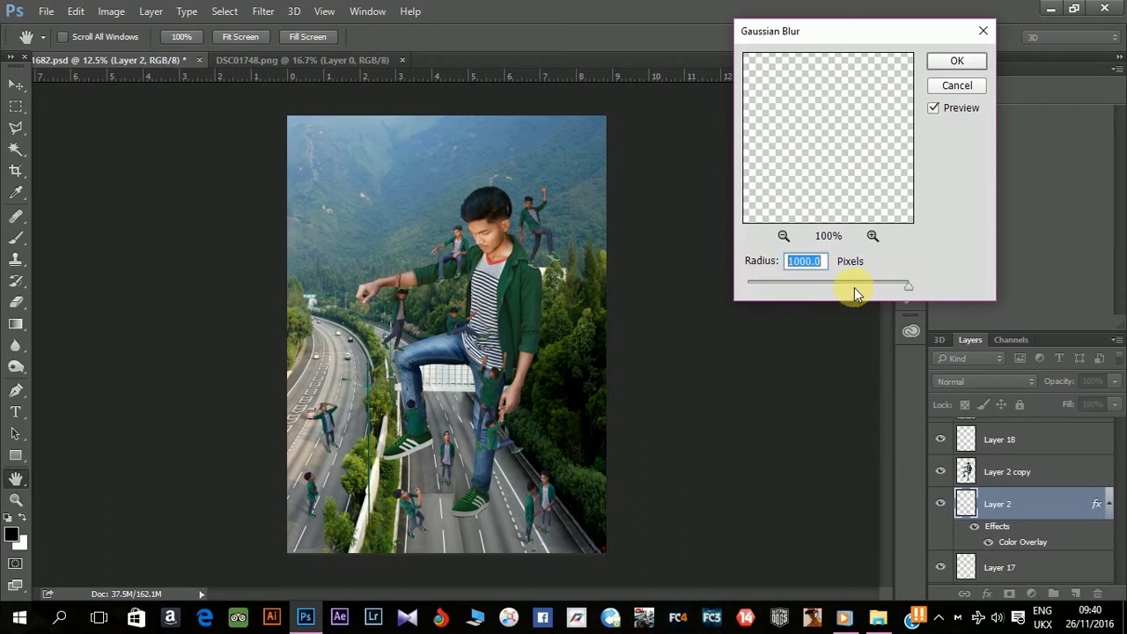
{"action": "left_click", "coordinate": [805, 285]}
{"action": "mouse_move", "coordinate": [802, 290]}
{"action": "left_mouse_down"}
{"action": "mouse_move", "coordinate": [833, 294]}
{"action": "mouse_move", "coordinate": [829, 286]}
{"action": "left_mouse_up"}
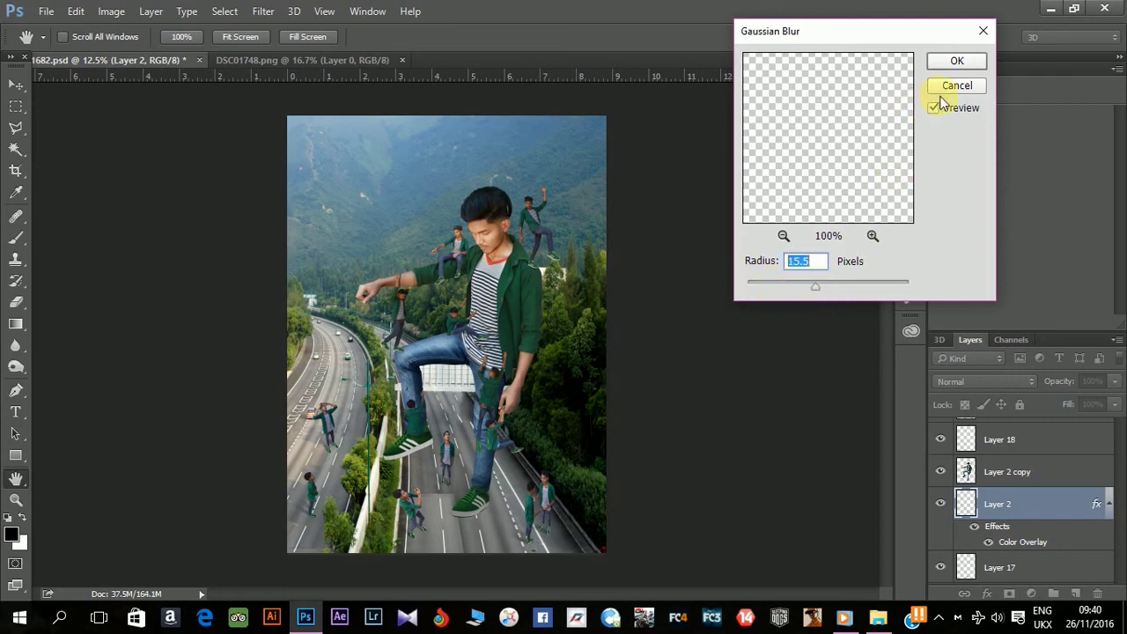
{"action": "left_click", "coordinate": [949, 63]}
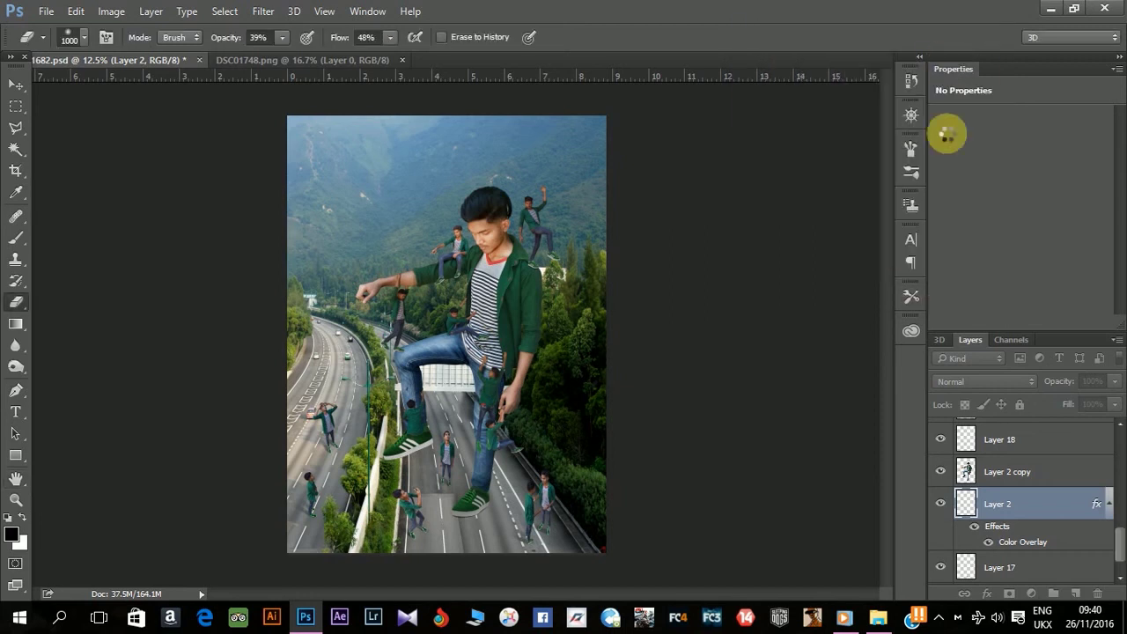
{"action": "left_click", "coordinate": [943, 507]}
{"action": "left_click", "coordinate": [943, 508]}
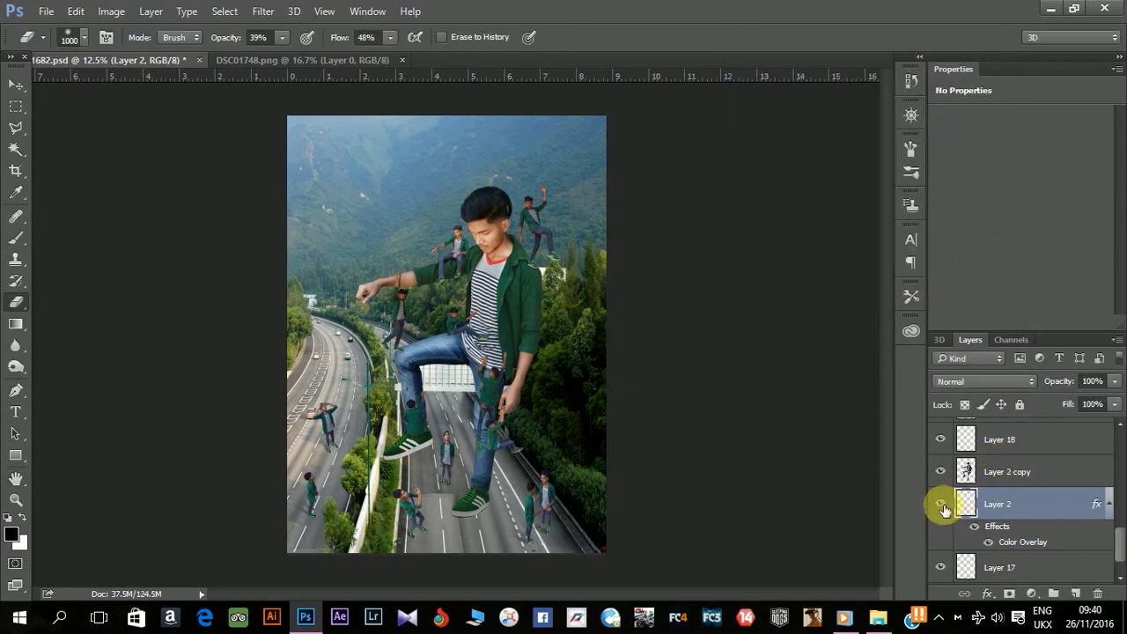
{"action": "key", "text": "ctrl+minus"}
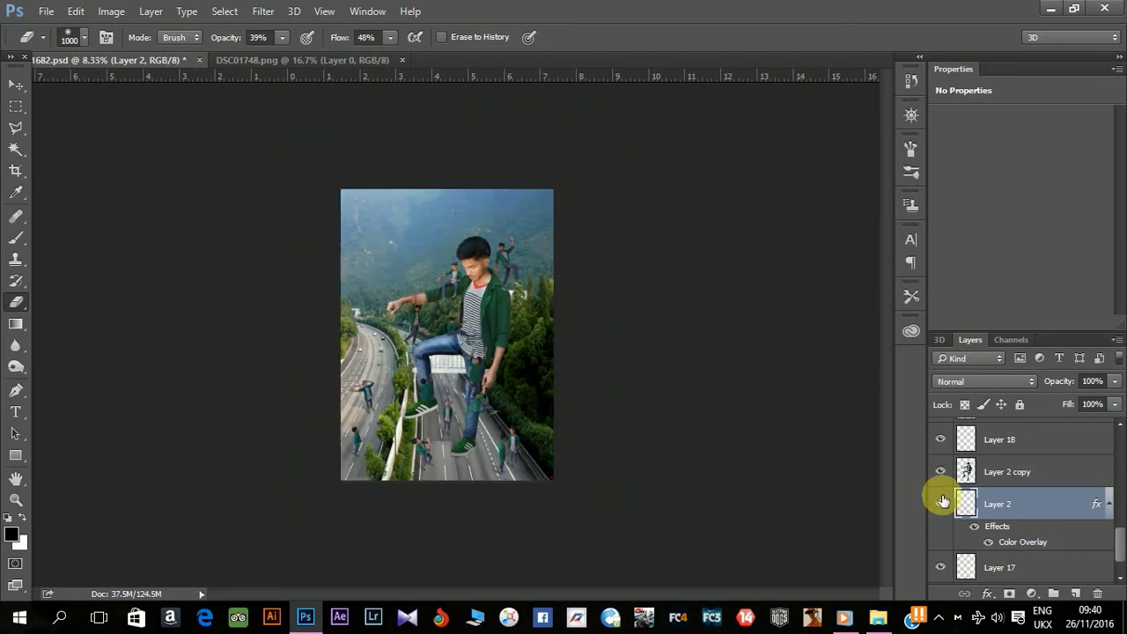
{"action": "key", "text": "ctrl+plus"}
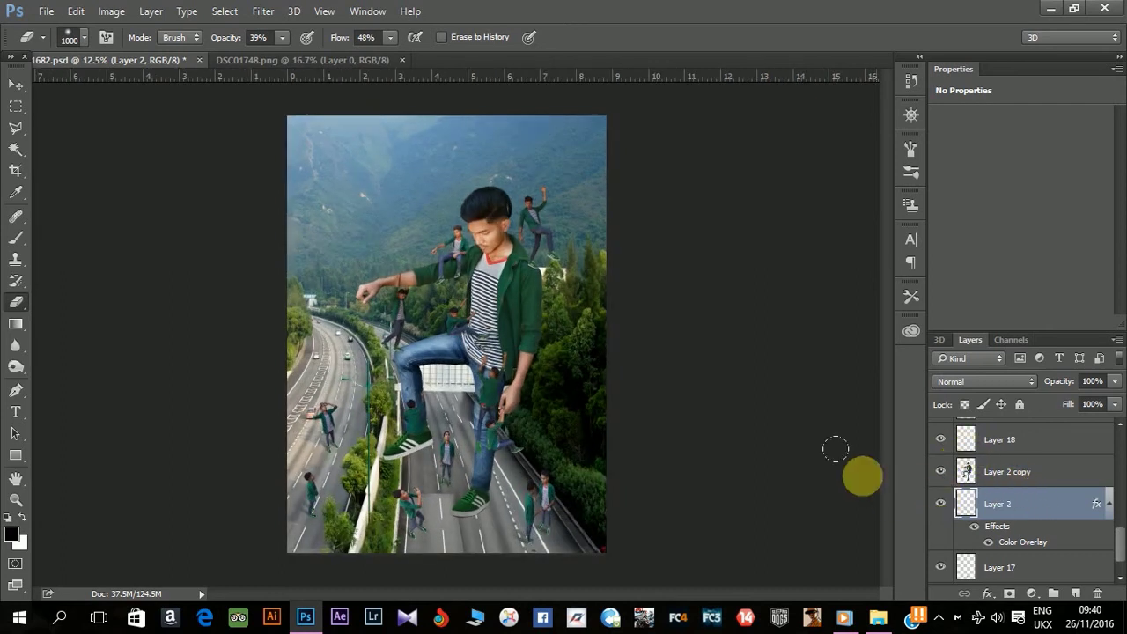
Step: Check Layer 18 and Layer 4 visibility, then merge Layers 12–16 into Layer 16
{"action": "scroll", "coordinate": [1032, 486], "scroll_direction": "up", "scroll_amount": 1}
{"action": "left_click", "coordinate": [1021, 476]}
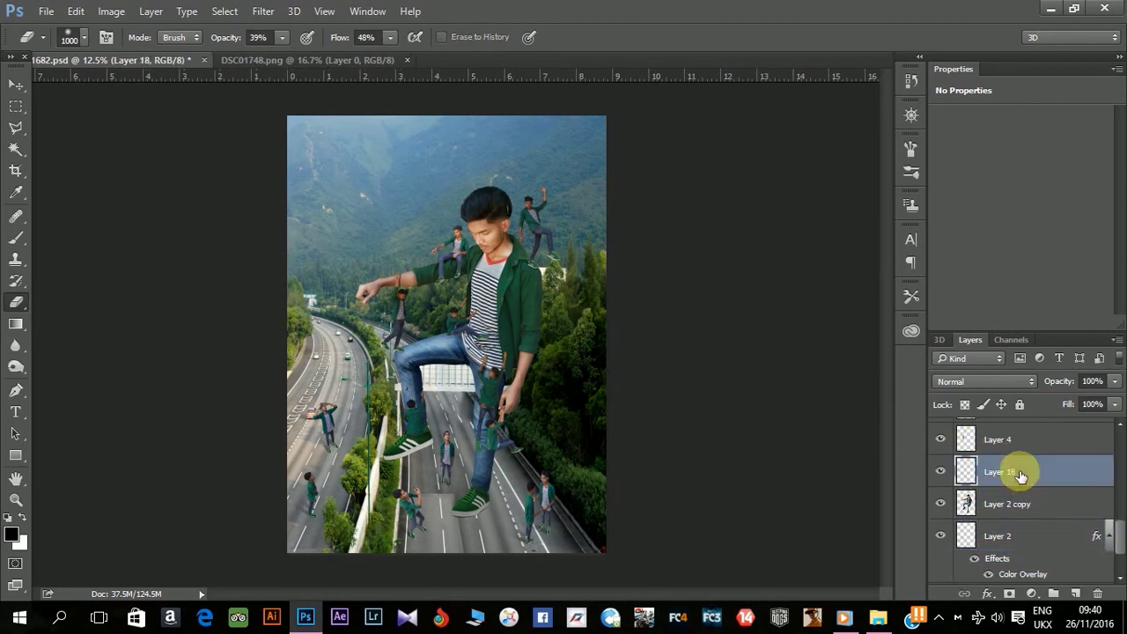
{"action": "left_click", "coordinate": [940, 473]}
{"action": "left_click", "coordinate": [942, 476]}
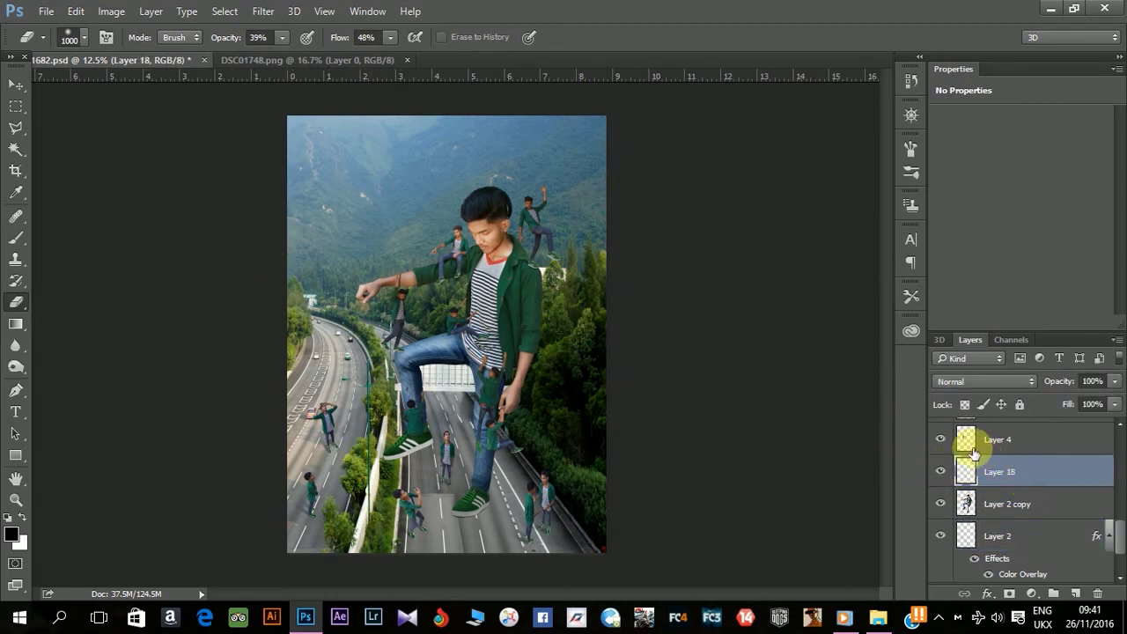
{"action": "left_click", "coordinate": [940, 444]}
{"action": "left_click", "coordinate": [973, 439]}
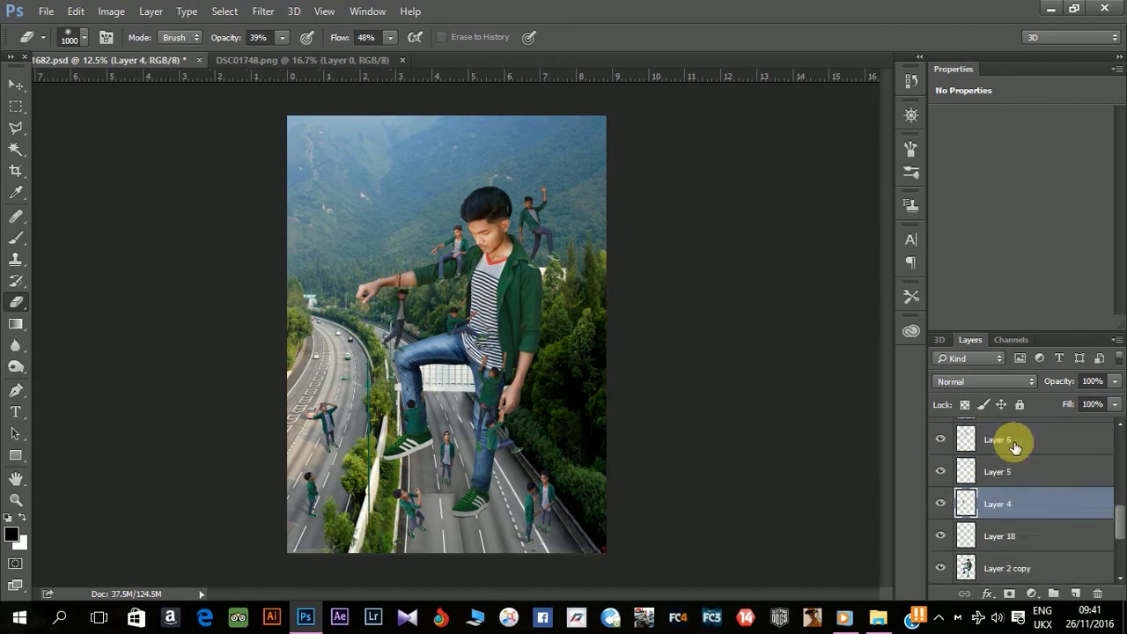
{"action": "scroll", "coordinate": [1013, 445], "scroll_direction": "up", "scroll_amount": 5}
{"action": "left_click", "coordinate": [1011, 433], "text": "shift"}
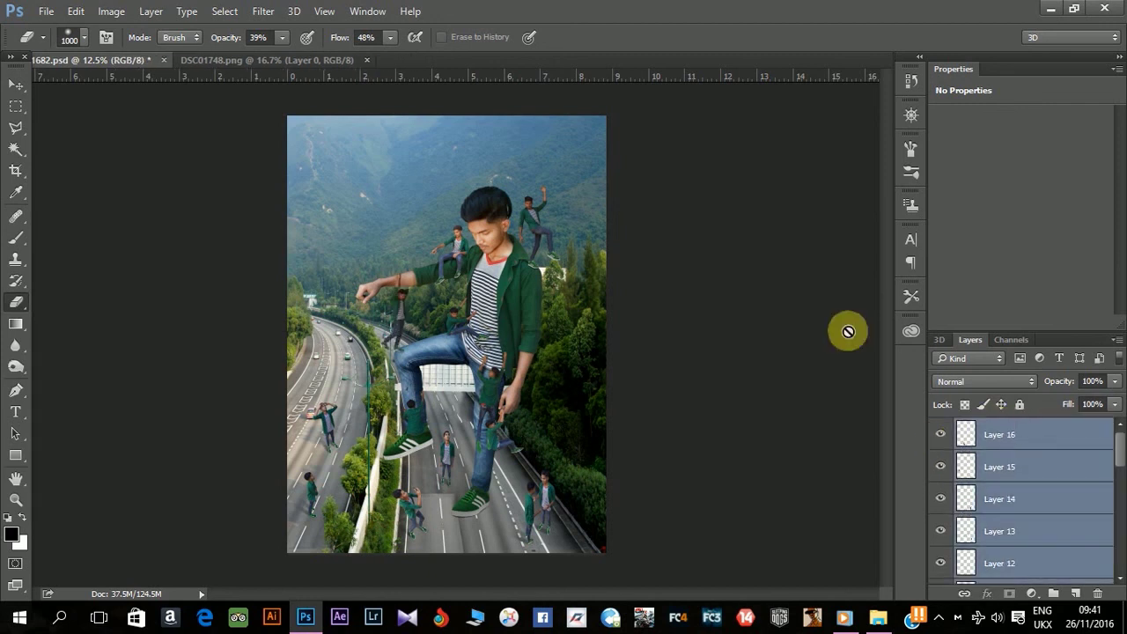
{"action": "left_click", "coordinate": [150, 12]}
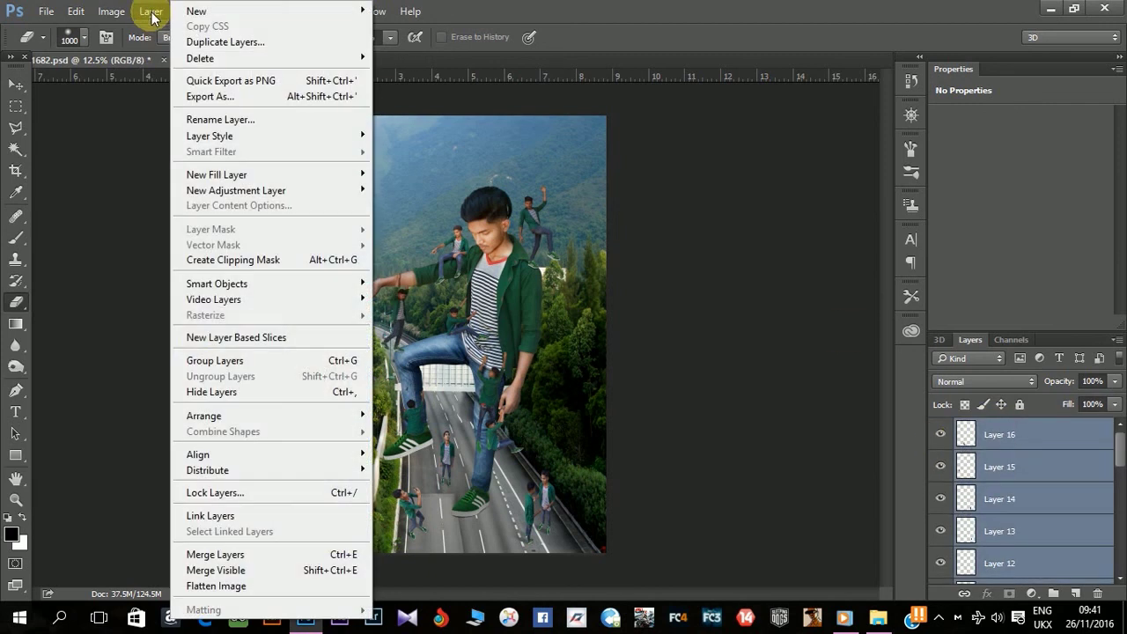
{"action": "left_click", "coordinate": [222, 554]}
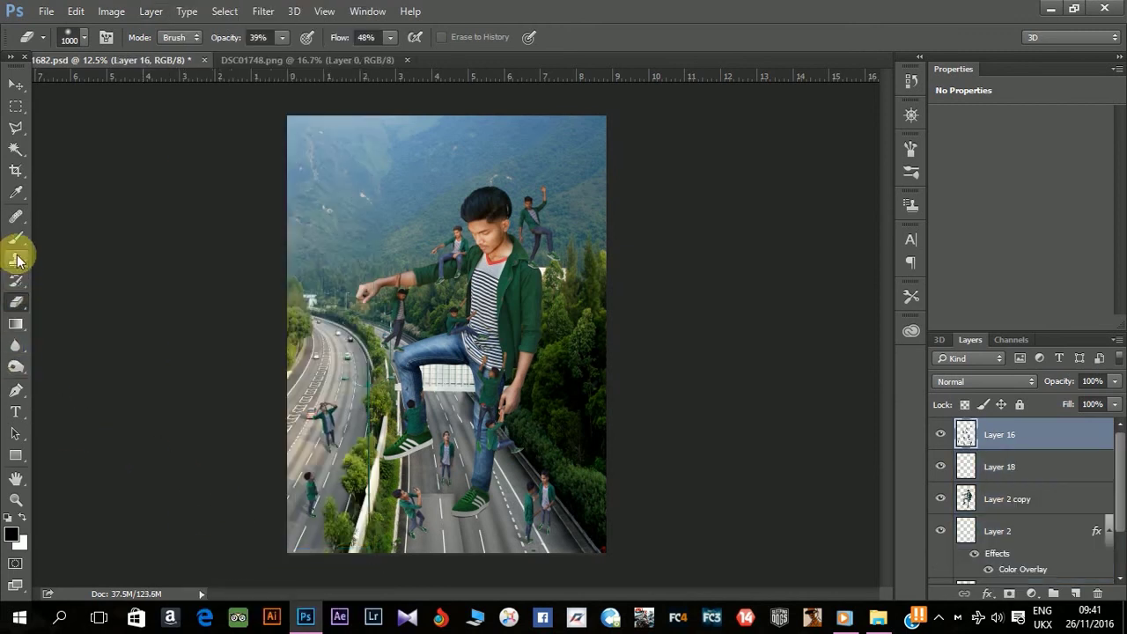
Step: Burn midtones at 45% exposure over the top-right figure, the arm and the thigh
{"action": "left_click", "coordinate": [15, 373]}
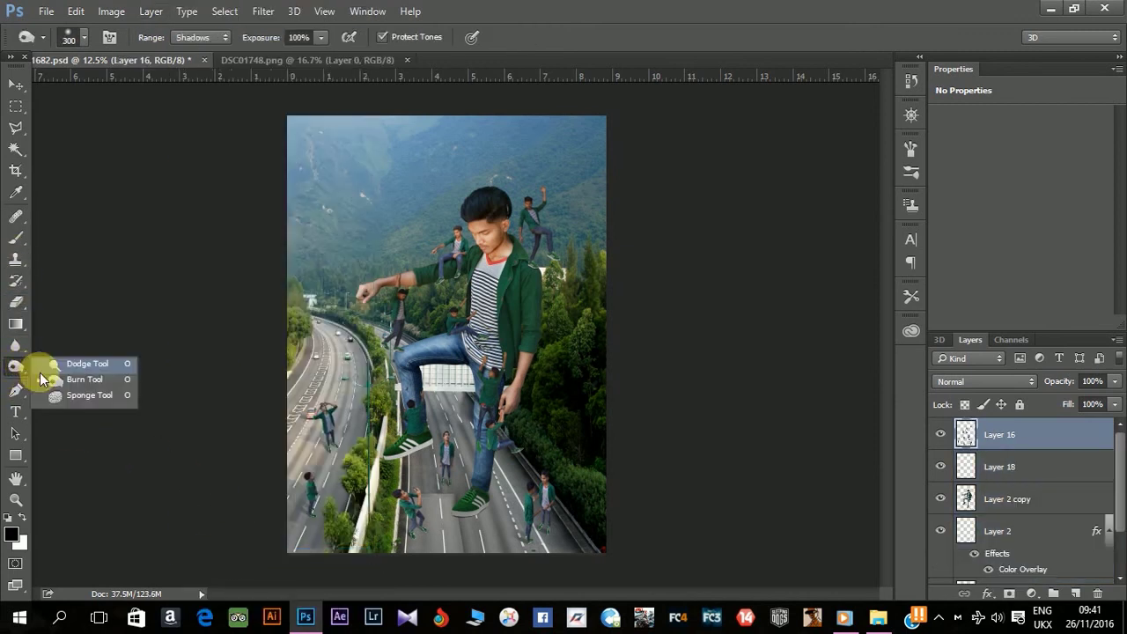
{"action": "left_click", "coordinate": [61, 377]}
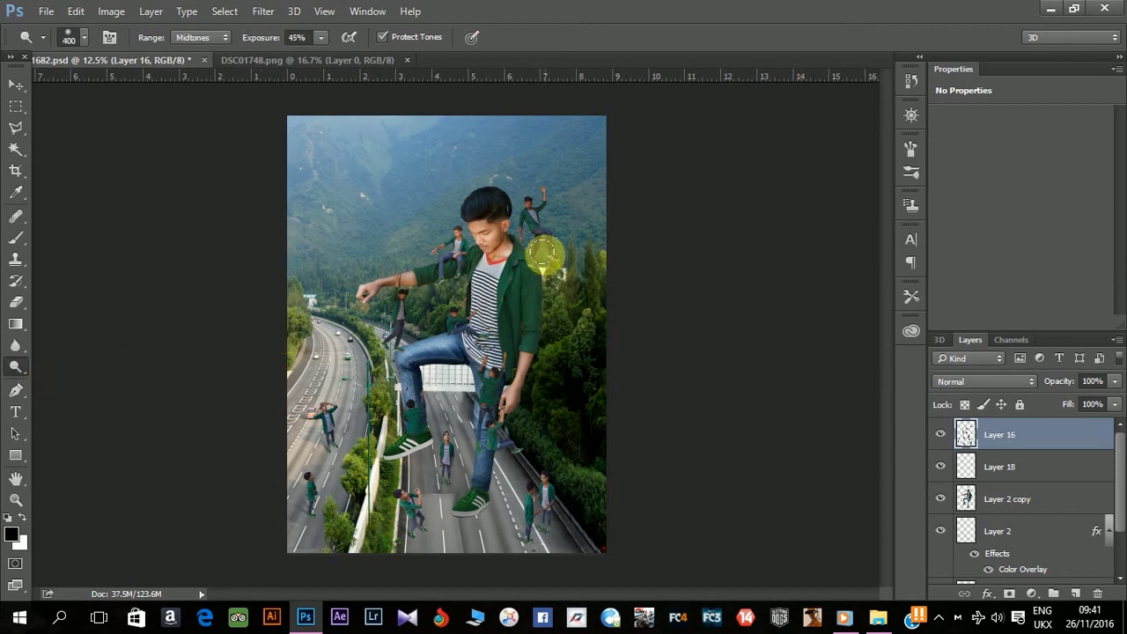
{"action": "key", "text": "bracketleft"}
{"action": "key", "text": "bracketleft"}
{"action": "key", "text": "bracketleft"}
{"action": "key", "text": "bracketleft"}
{"action": "mouse_move", "coordinate": [549, 238]}
{"action": "left_mouse_down"}
{"action": "mouse_move", "coordinate": [539, 253]}
{"action": "mouse_move", "coordinate": [558, 244]}
{"action": "left_mouse_up"}
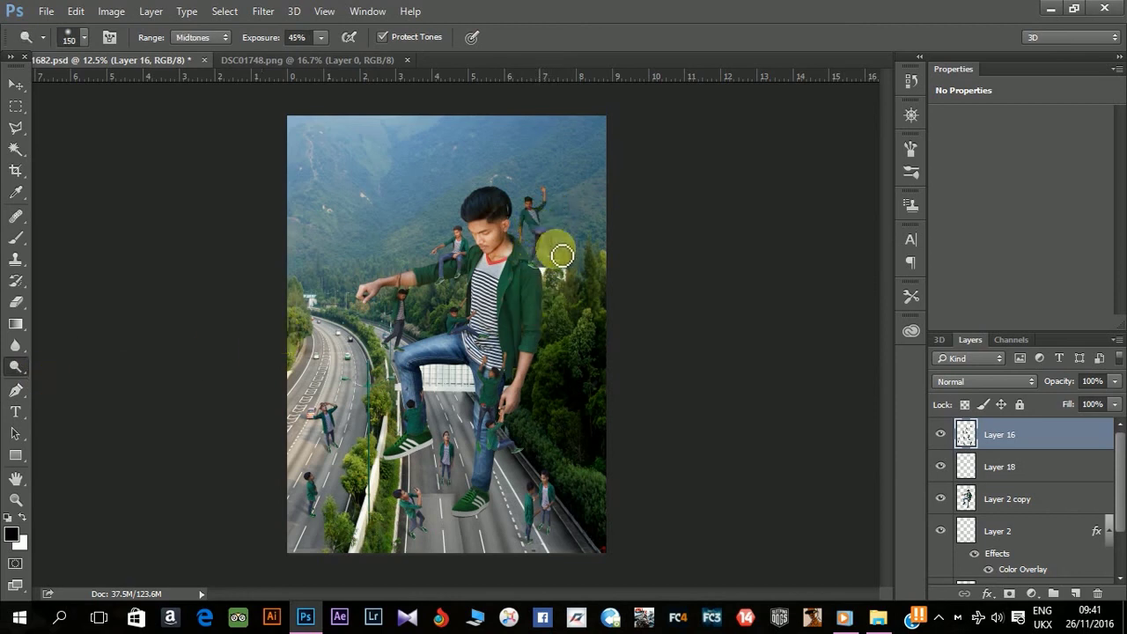
{"action": "left_click_drag", "start_coordinate": [451, 264], "coordinate": [393, 361]}
{"action": "mouse_move", "coordinate": [511, 455]}
{"action": "left_mouse_down"}
{"action": "mouse_move", "coordinate": [494, 425]}
{"action": "mouse_move", "coordinate": [550, 525]}
{"action": "mouse_move", "coordinate": [456, 496]}
{"action": "mouse_move", "coordinate": [438, 464]}
{"action": "mouse_move", "coordinate": [411, 516]}
{"action": "mouse_move", "coordinate": [333, 434]}
{"action": "mouse_move", "coordinate": [309, 516]}
{"action": "mouse_move", "coordinate": [460, 534]}
{"action": "mouse_move", "coordinate": [420, 513]}
{"action": "mouse_move", "coordinate": [410, 330]}
{"action": "mouse_move", "coordinate": [463, 259]}
{"action": "mouse_move", "coordinate": [534, 269]}
{"action": "mouse_move", "coordinate": [557, 229]}
{"action": "mouse_move", "coordinate": [497, 259]}
{"action": "mouse_move", "coordinate": [323, 244]}
{"action": "mouse_move", "coordinate": [534, 209]}
{"action": "mouse_move", "coordinate": [564, 189]}
{"action": "mouse_move", "coordinate": [448, 231]}
{"action": "mouse_move", "coordinate": [409, 300]}
{"action": "mouse_move", "coordinate": [396, 264]}
{"action": "mouse_move", "coordinate": [397, 282]}
{"action": "mouse_move", "coordinate": [406, 273]}
{"action": "mouse_move", "coordinate": [395, 322]}
{"action": "mouse_move", "coordinate": [318, 440]}
{"action": "mouse_move", "coordinate": [322, 397]}
{"action": "mouse_move", "coordinate": [310, 511]}
{"action": "mouse_move", "coordinate": [324, 482]}
{"action": "mouse_move", "coordinate": [448, 448]}
{"action": "mouse_move", "coordinate": [415, 473]}
{"action": "mouse_move", "coordinate": [540, 489]}
{"action": "mouse_move", "coordinate": [548, 478]}
{"action": "mouse_move", "coordinate": [549, 516]}
{"action": "left_mouse_up"}
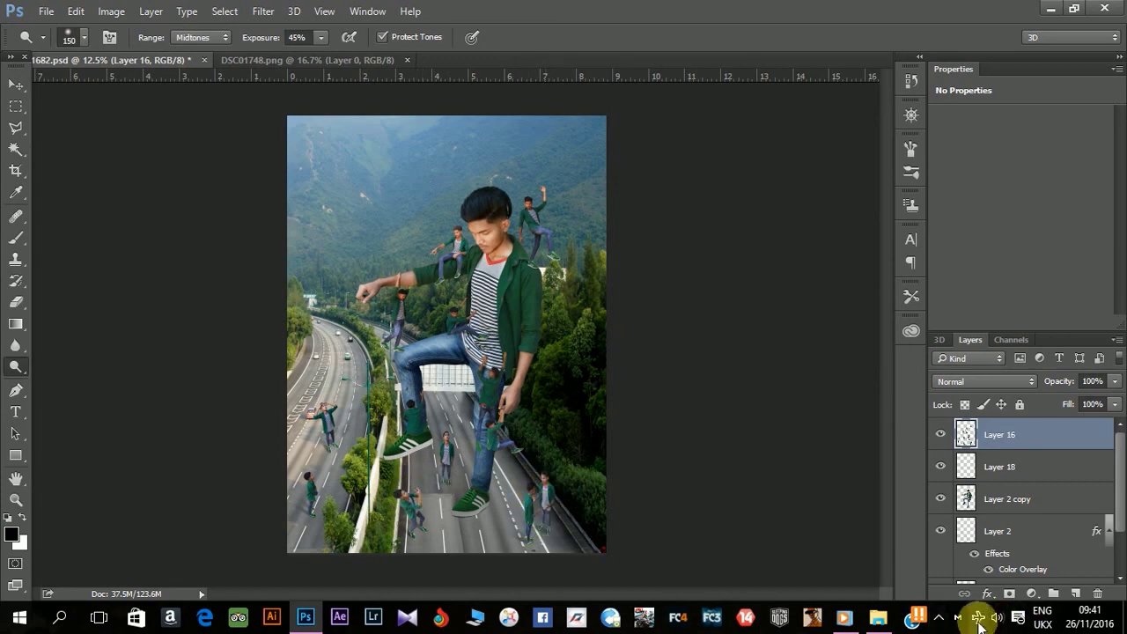